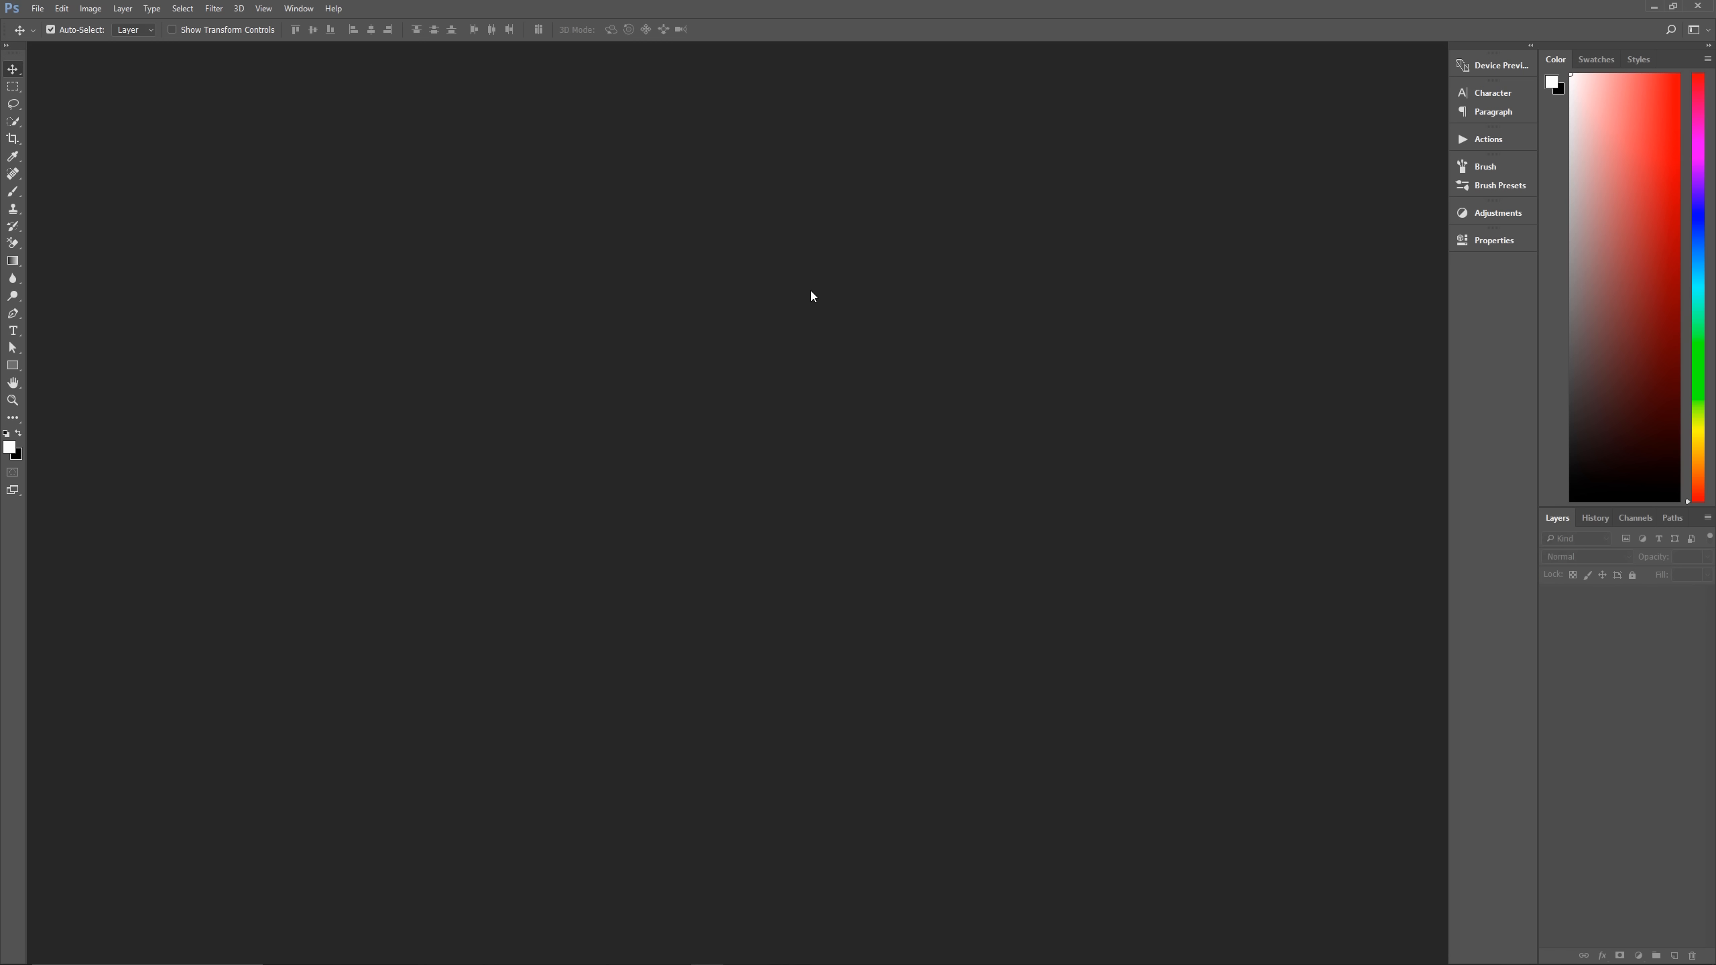
# Create a new document named Gears, 3840 by 2160 pixels at 150 pixels/inch, RGB Color with a white background.
pyautogui.hotkey('ctrl', 'n')
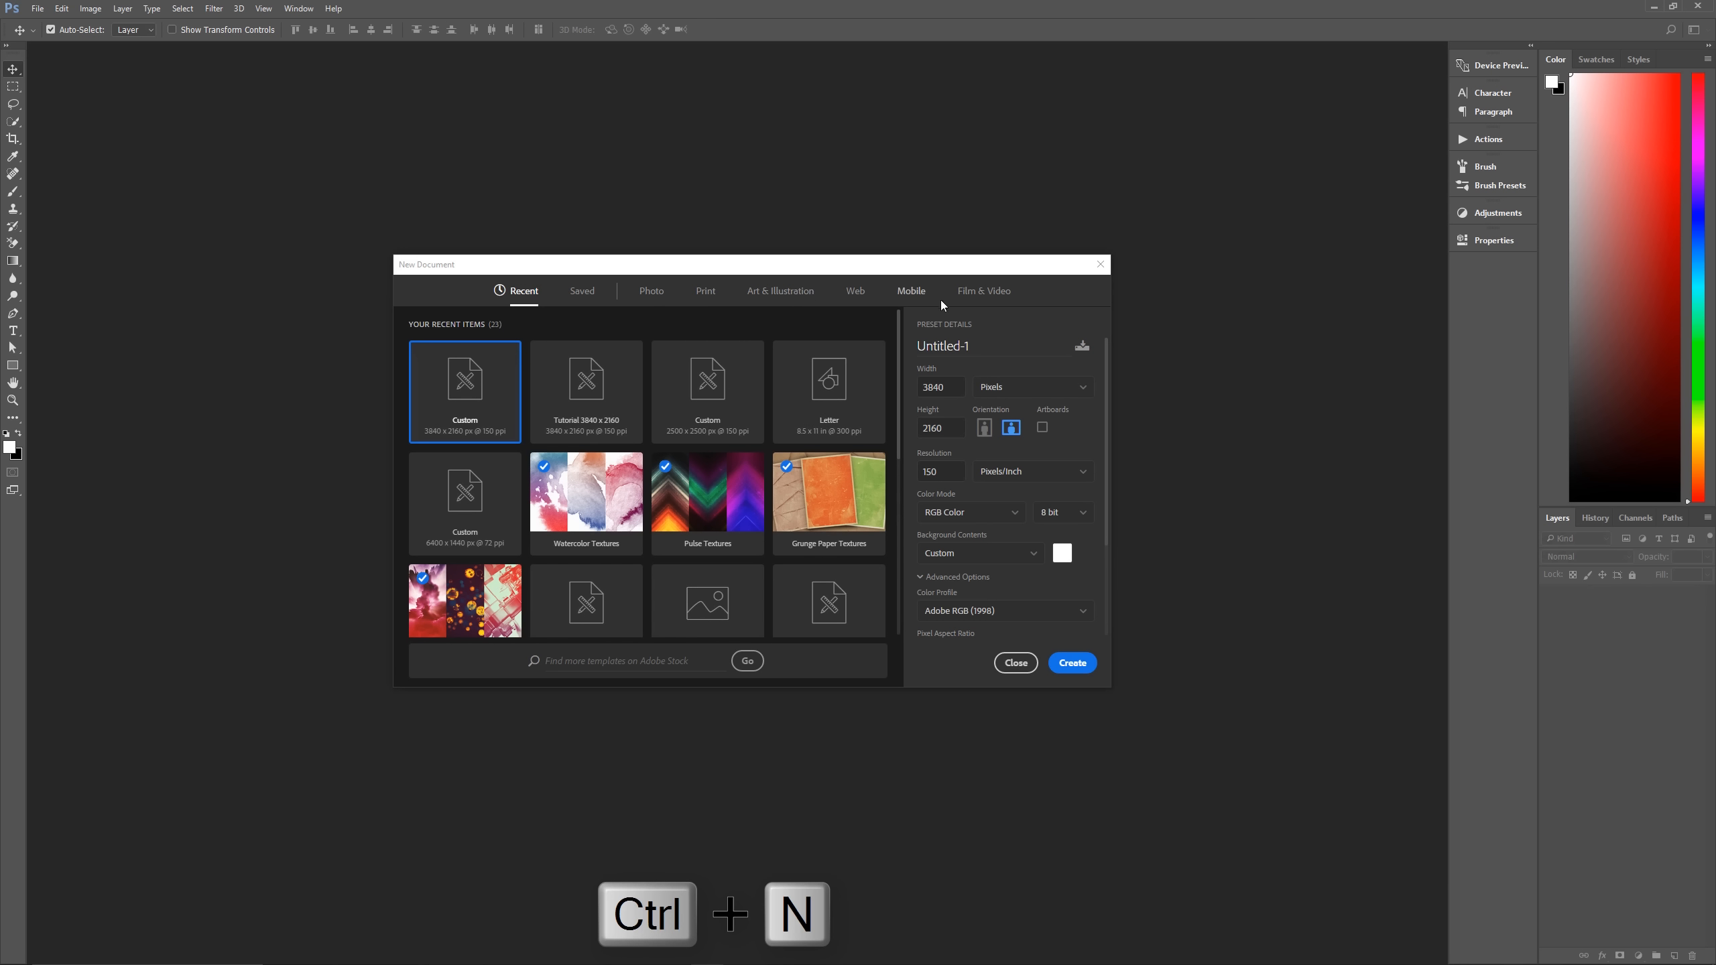
pyautogui.click(972, 347)
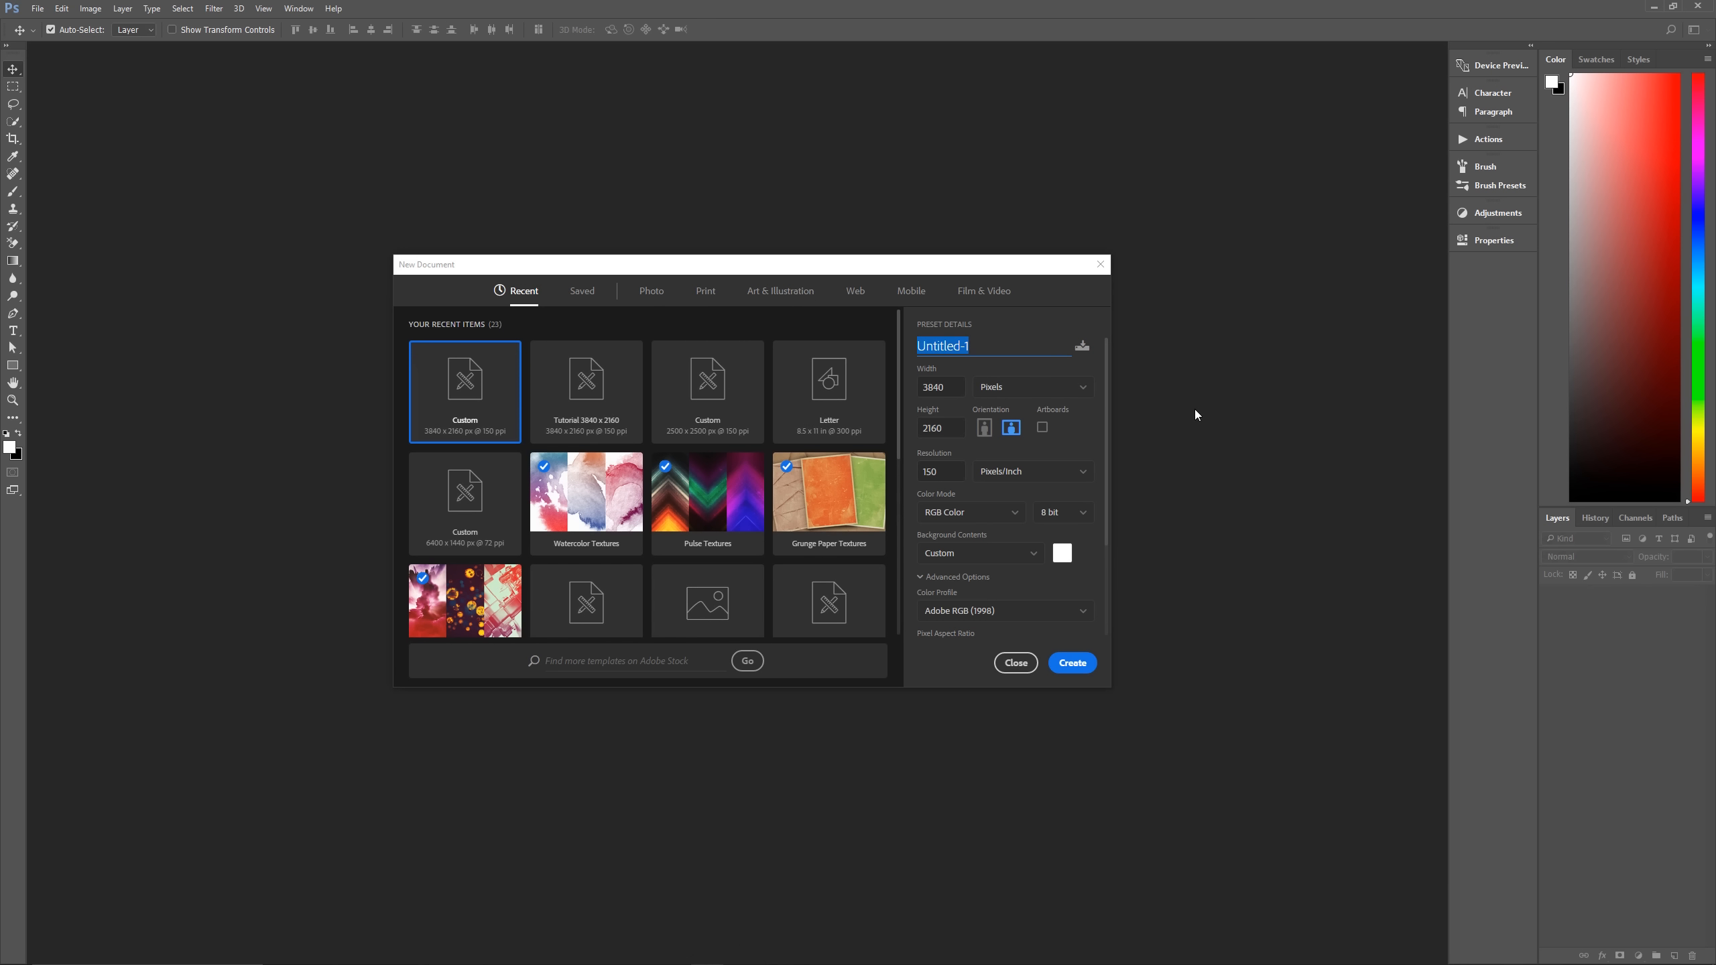
pyautogui.write('Gears')
pyautogui.click(951, 391)
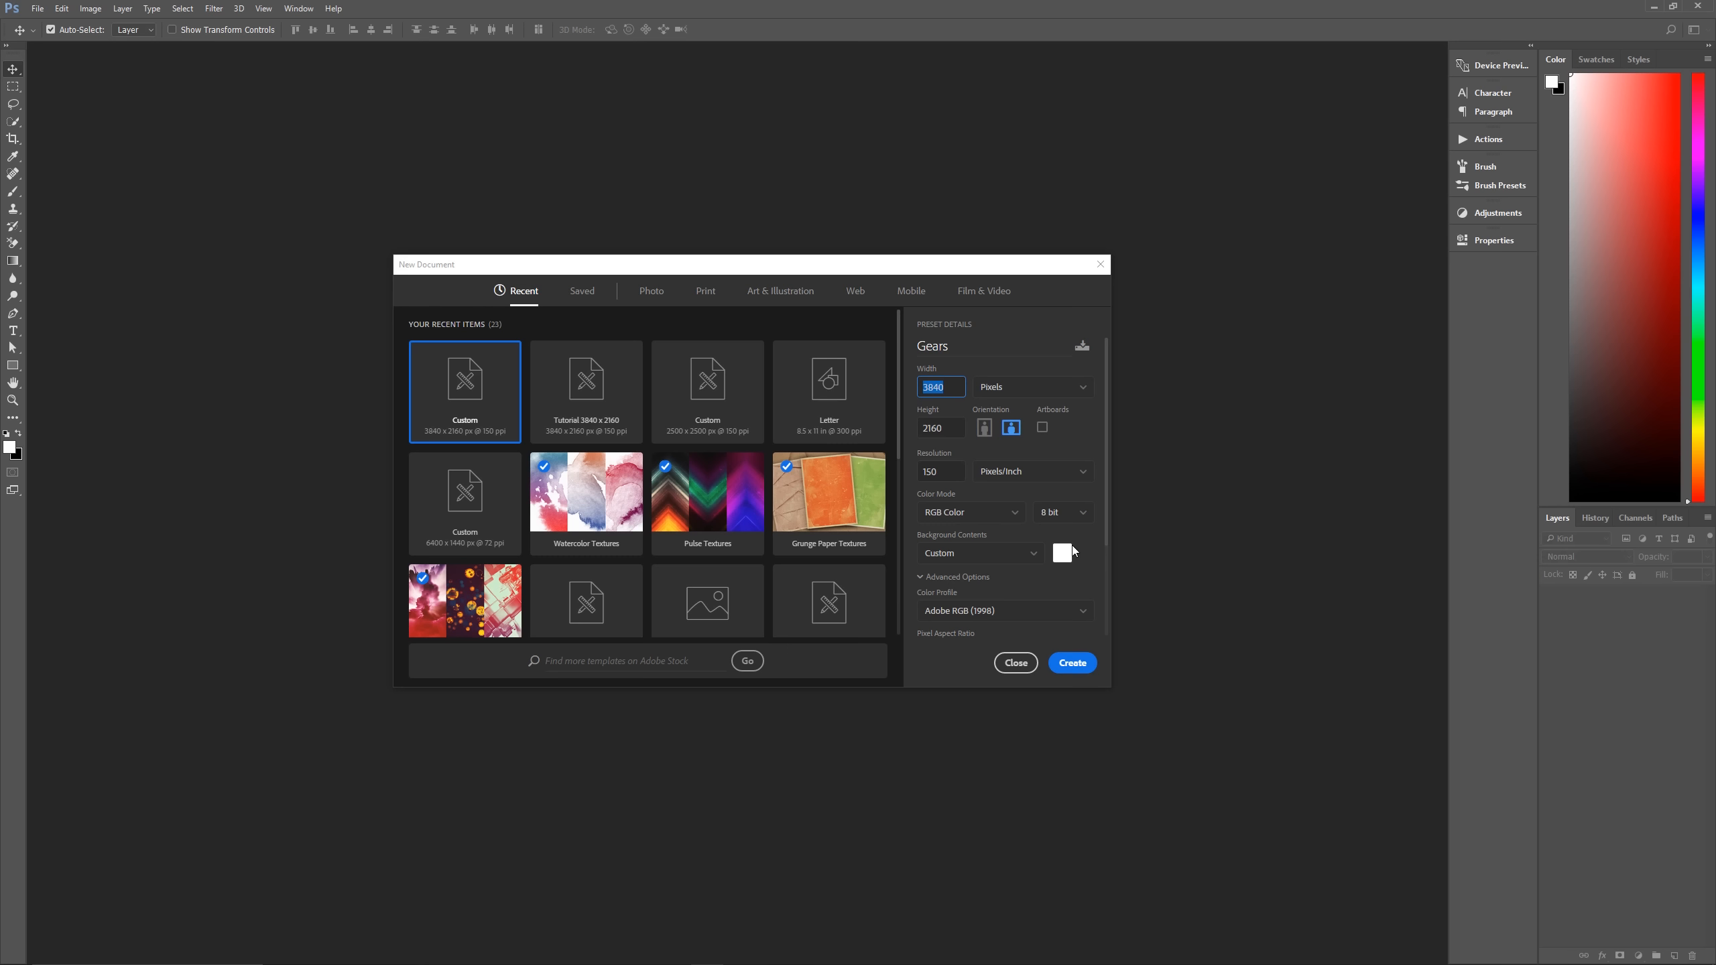
pyautogui.scroll(-2, 1078, 558)
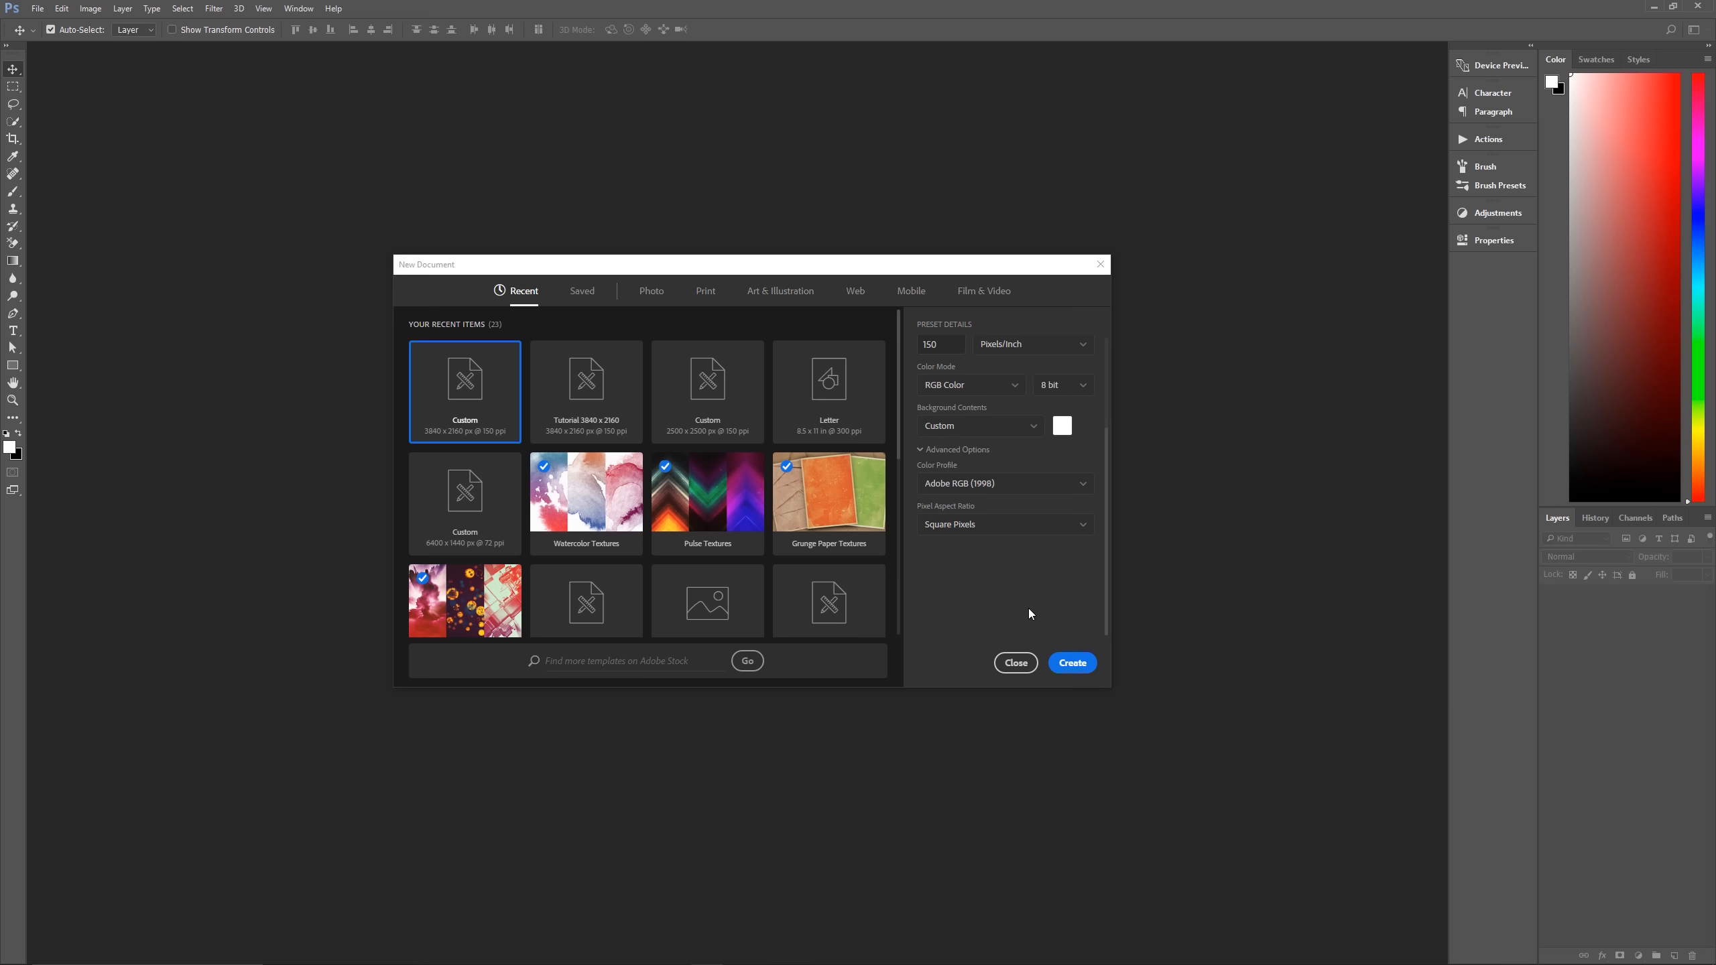
pyautogui.click(1072, 662)
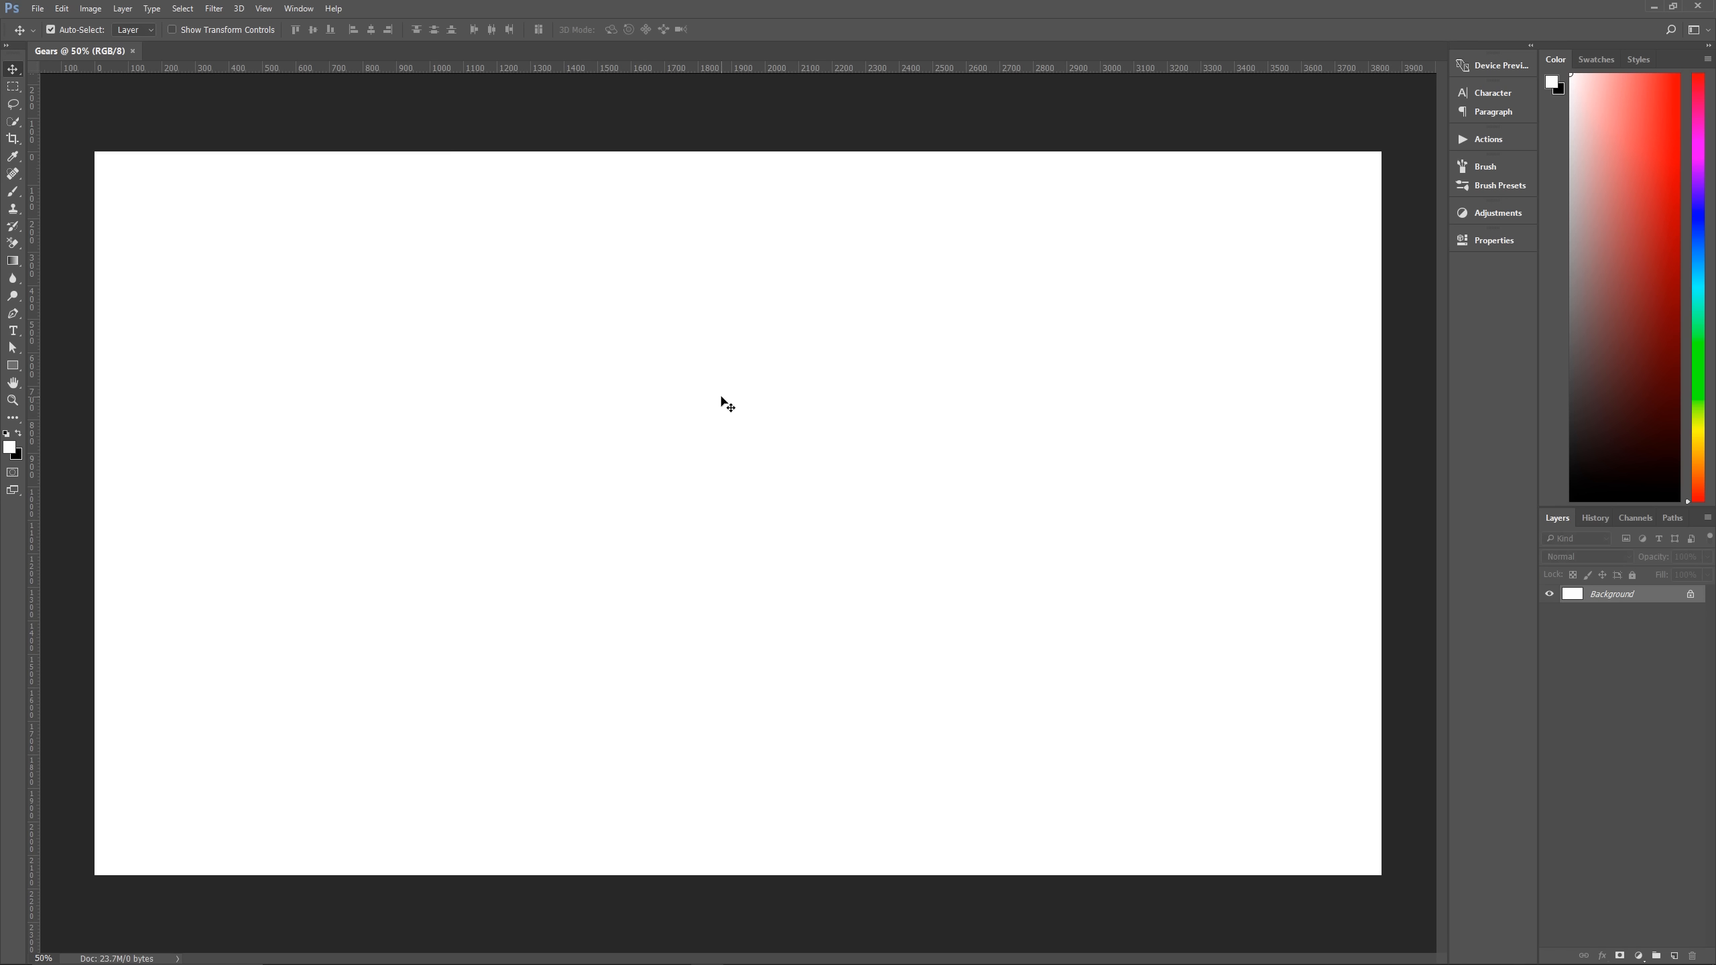
# Make black the foreground colour and add one horizontal and one vertical guide crossing at the canvas centre.
pyautogui.press('x')
pyautogui.hotkey('ctrl', 'r')
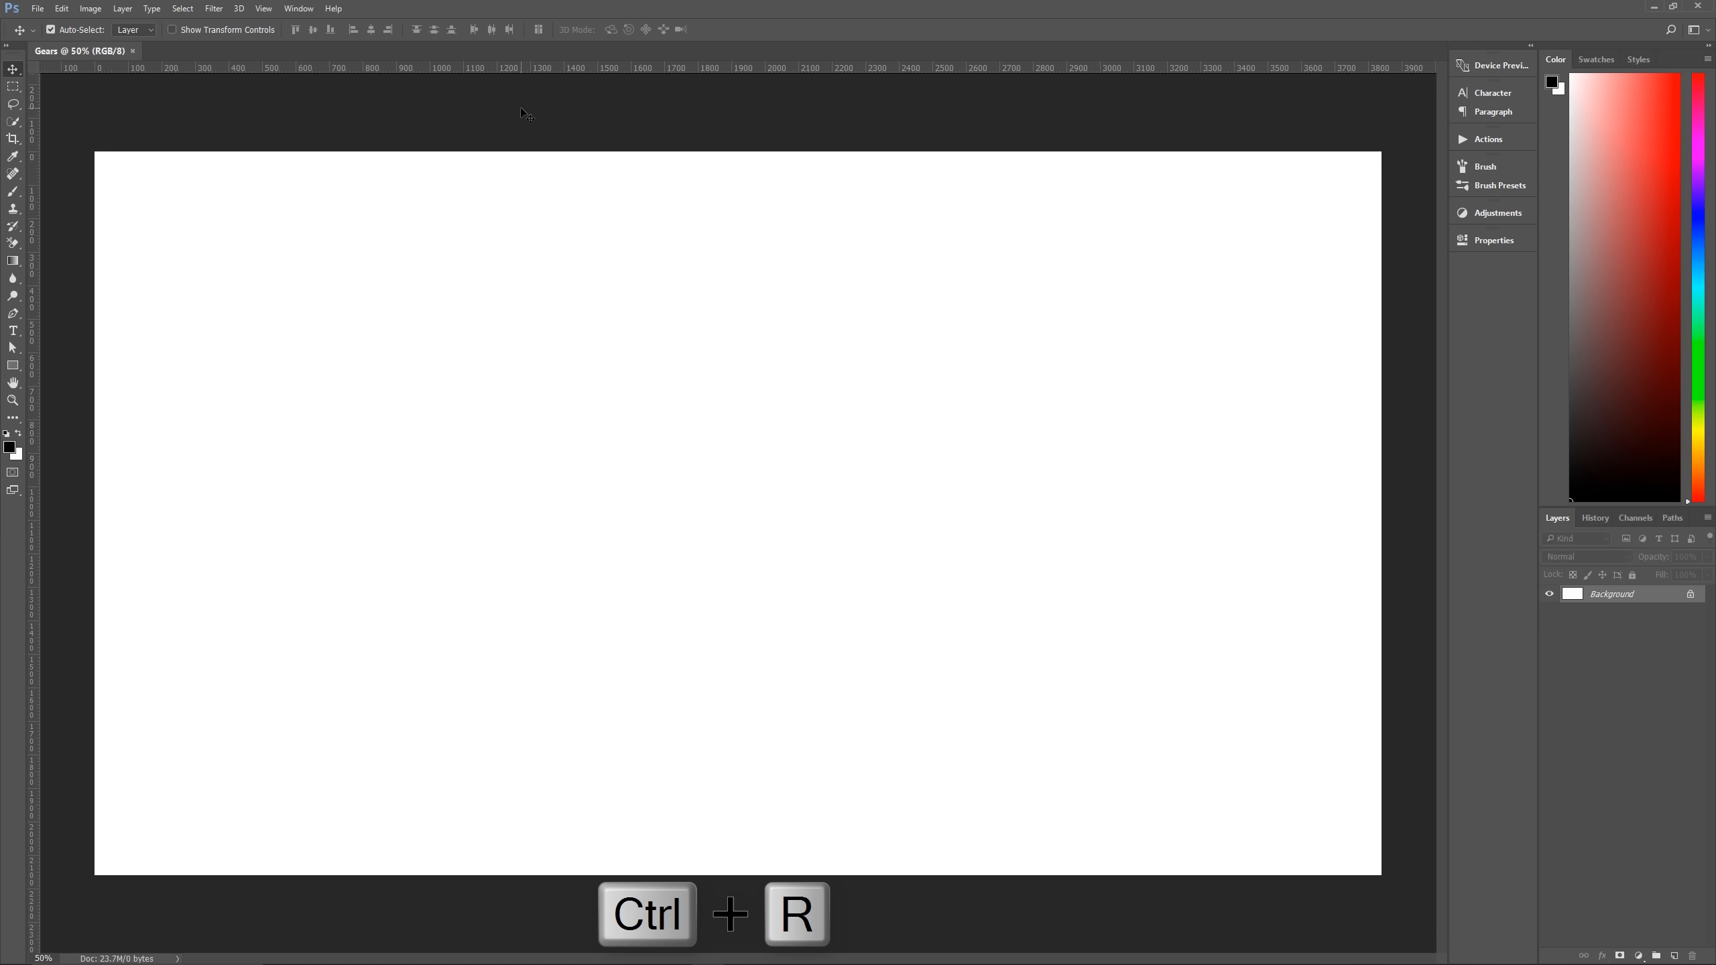
pyautogui.click(259, 7)
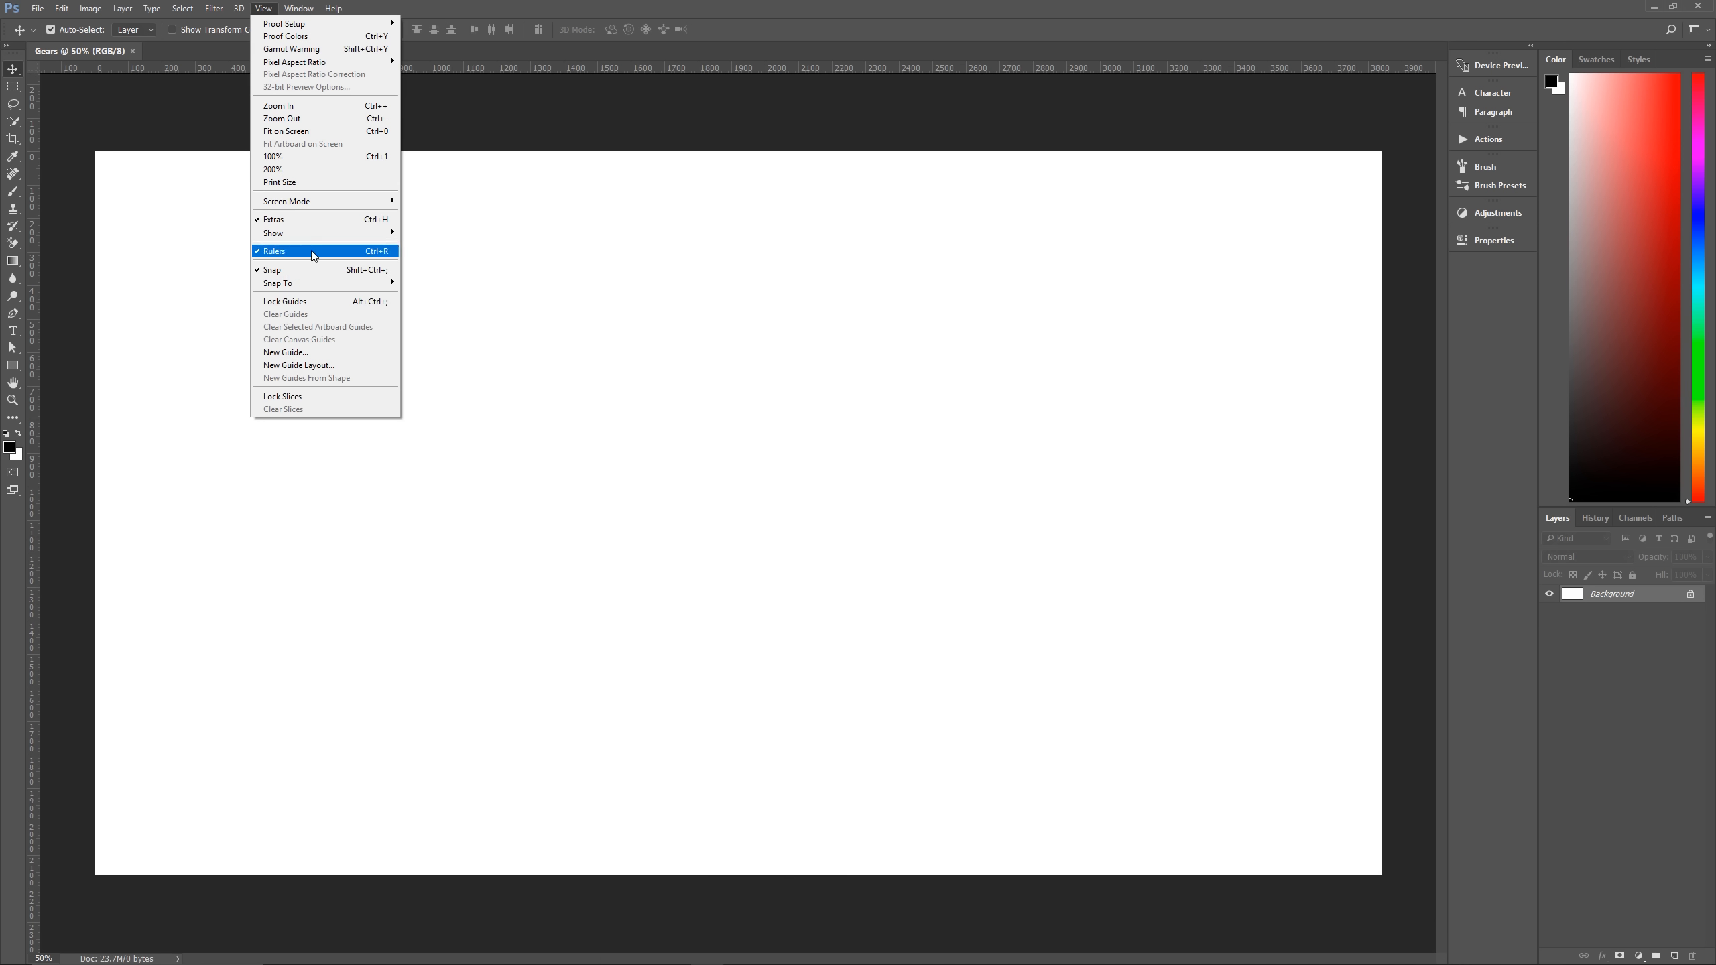
pyautogui.click(812, 6)
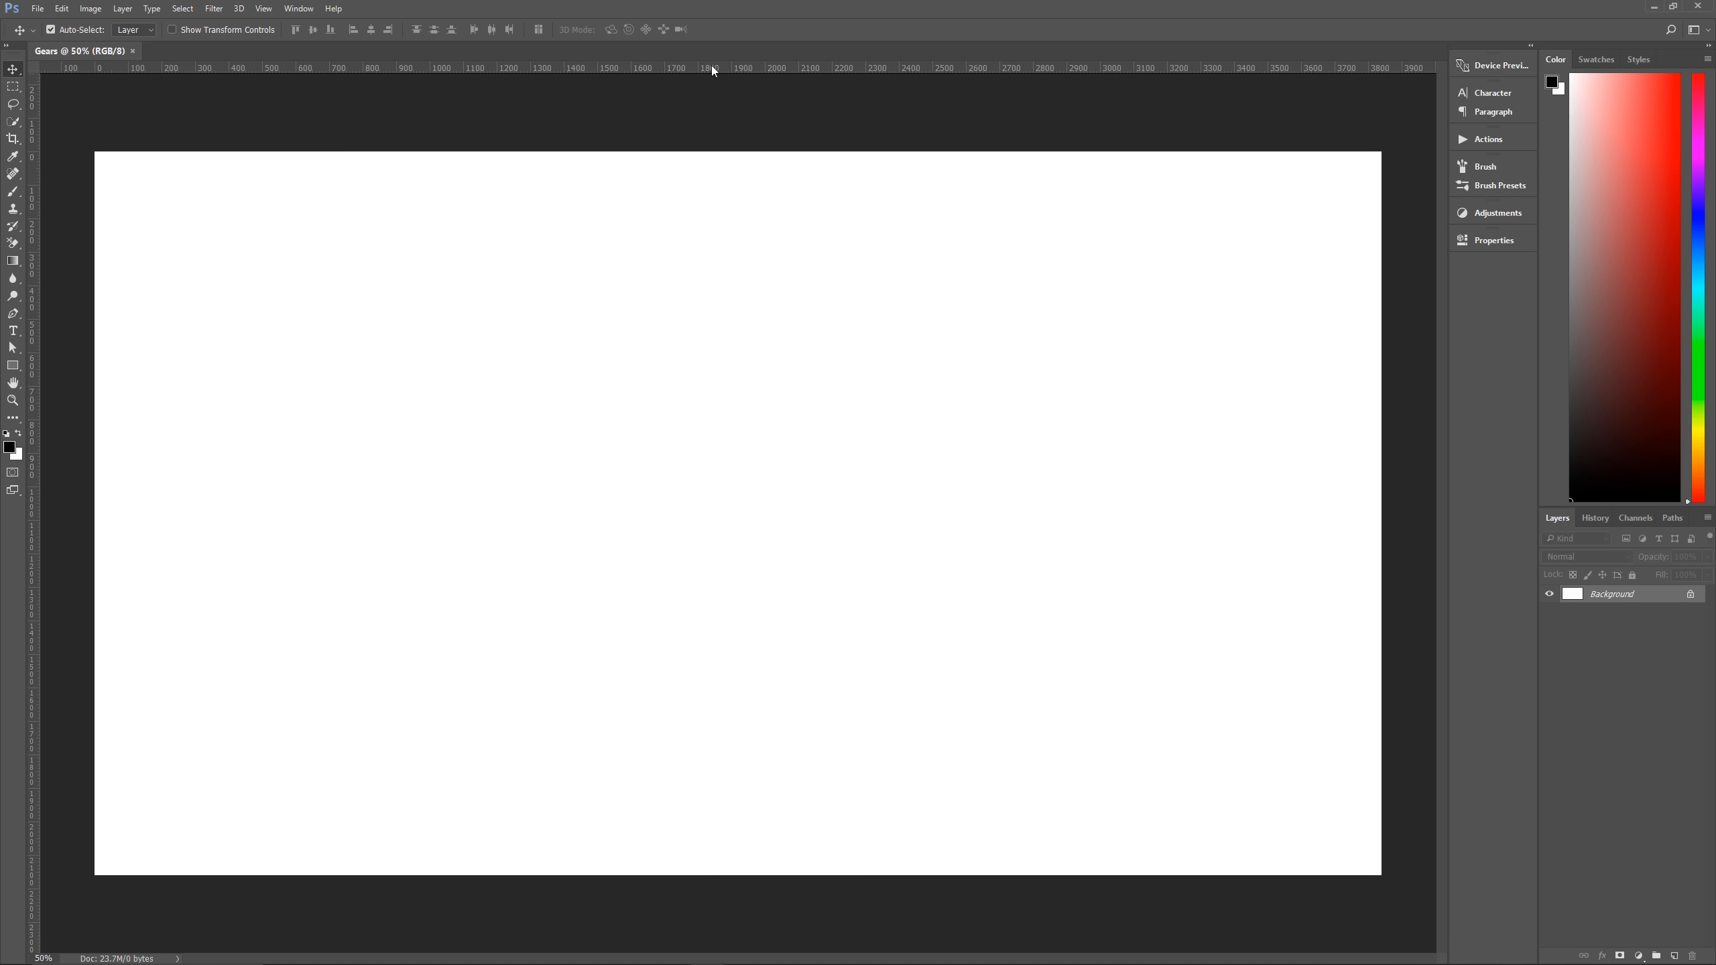
pyautogui.moveTo(713, 67); pyautogui.dragTo(800, 511)
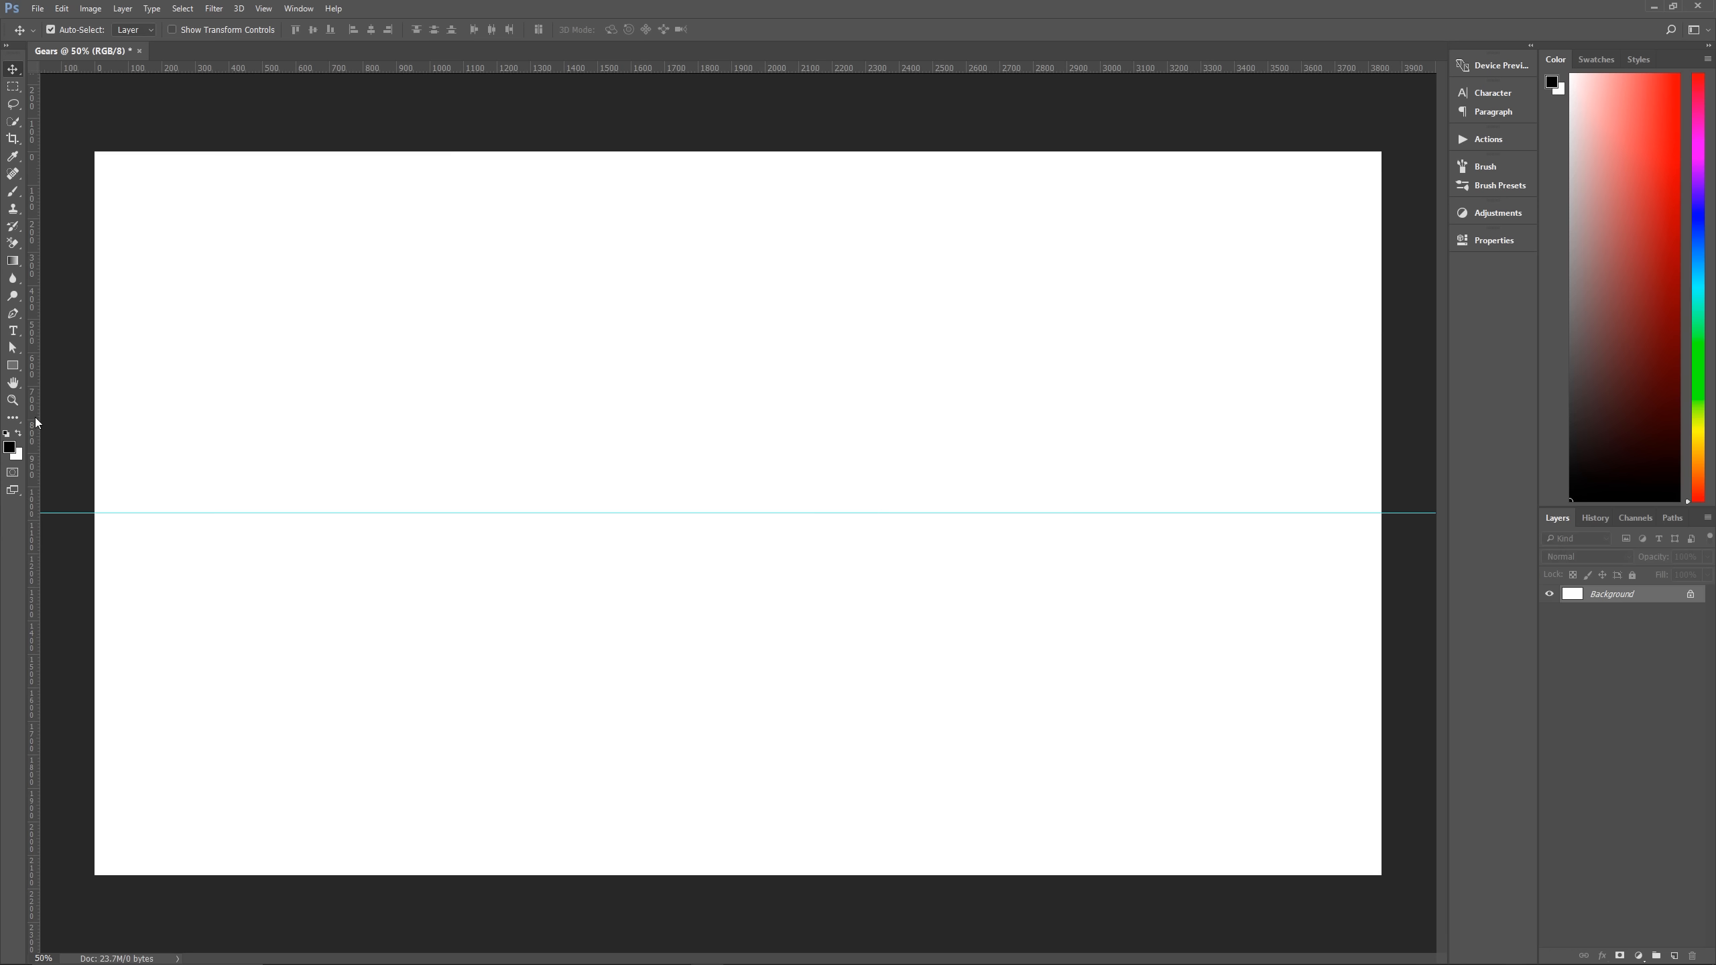
pyautogui.moveTo(35, 419); pyautogui.dragTo(740, 393)
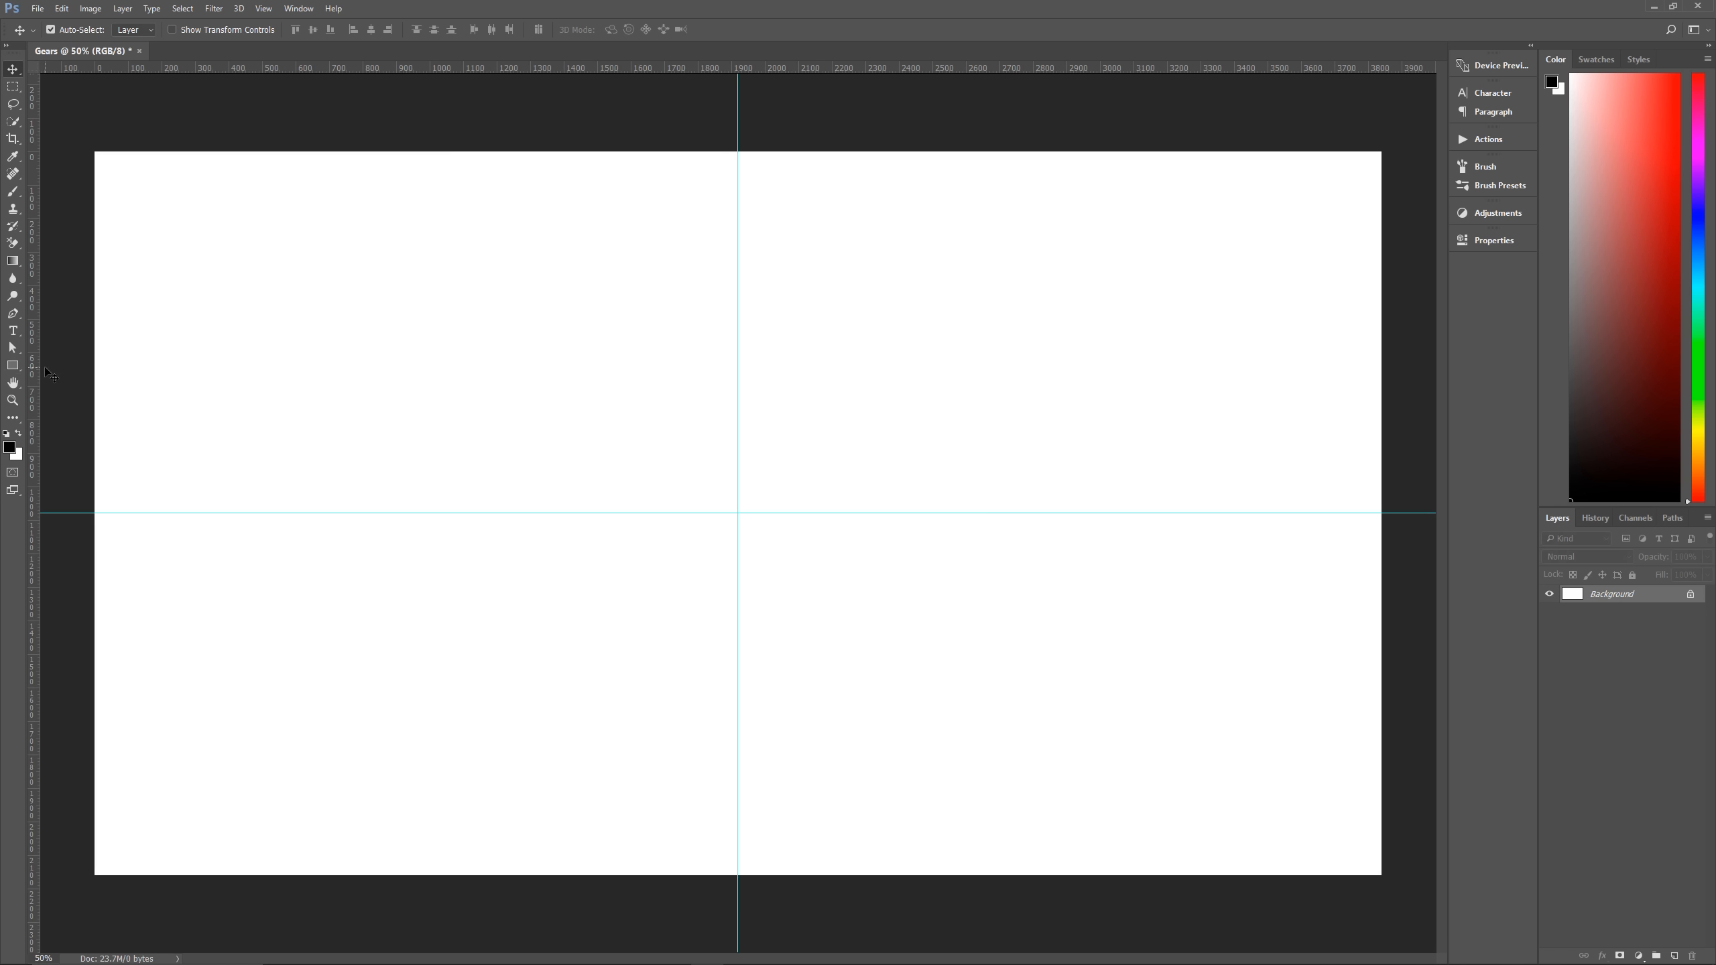
# Draw a black circle about 1606 px in diameter near the middle of the canvas with the Ellipse Tool.
pyautogui.press('u')
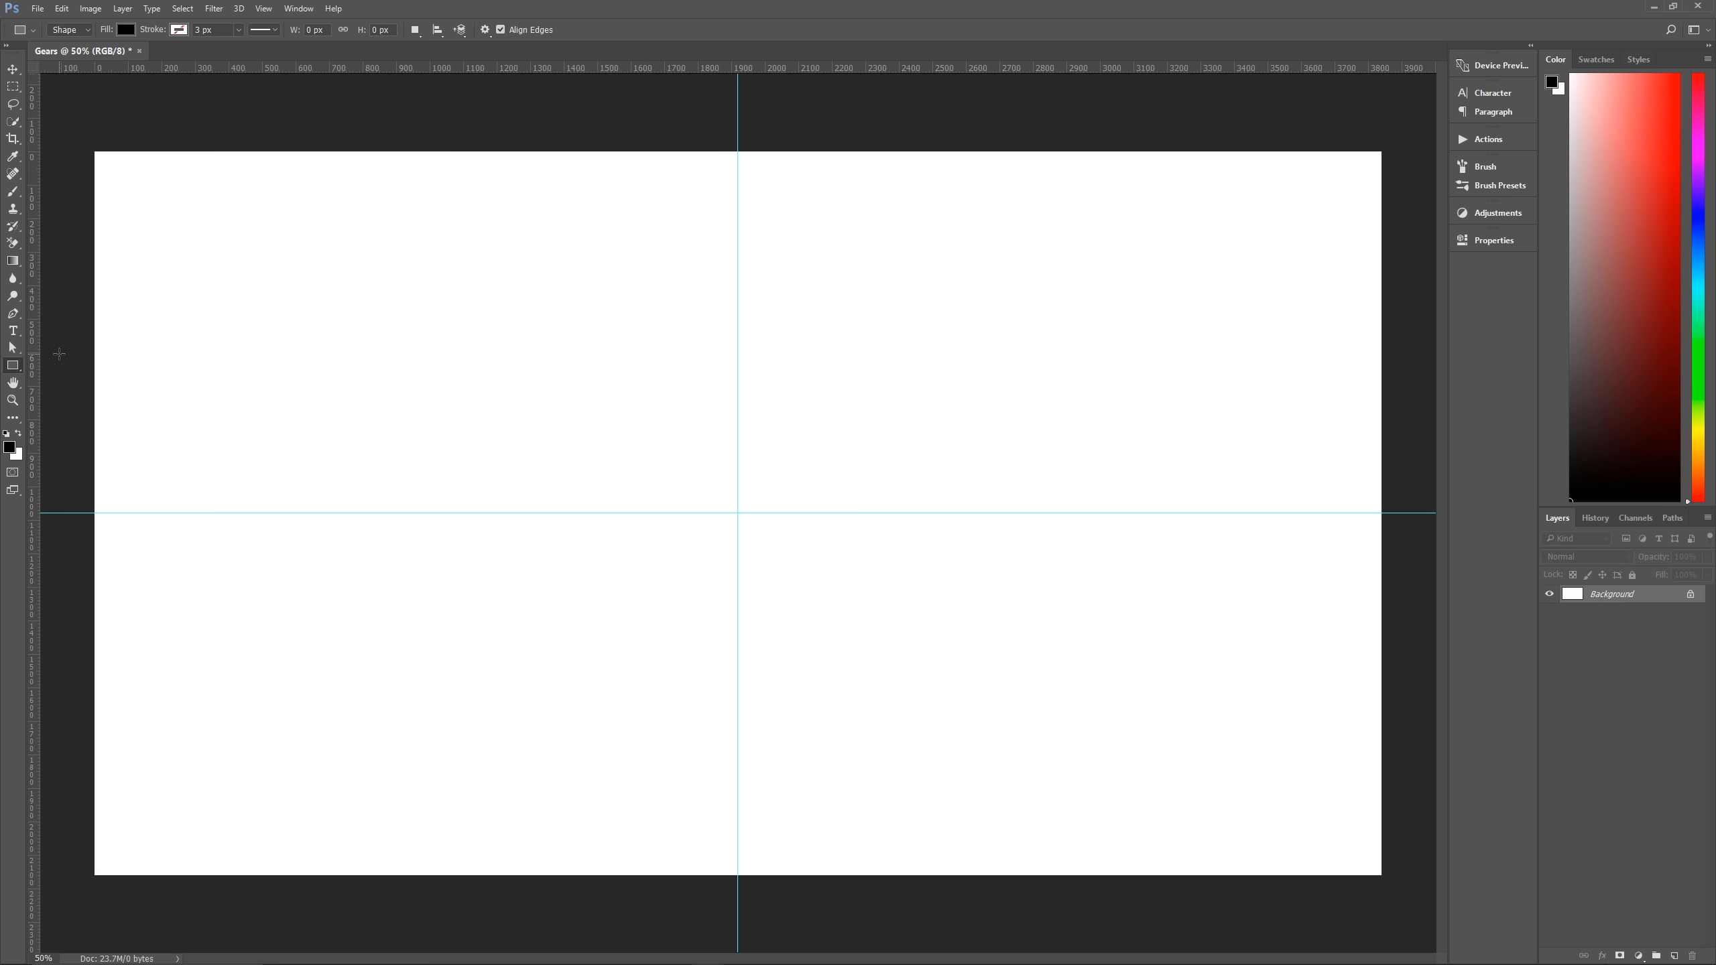
pyautogui.hotkey('shift', 'u')
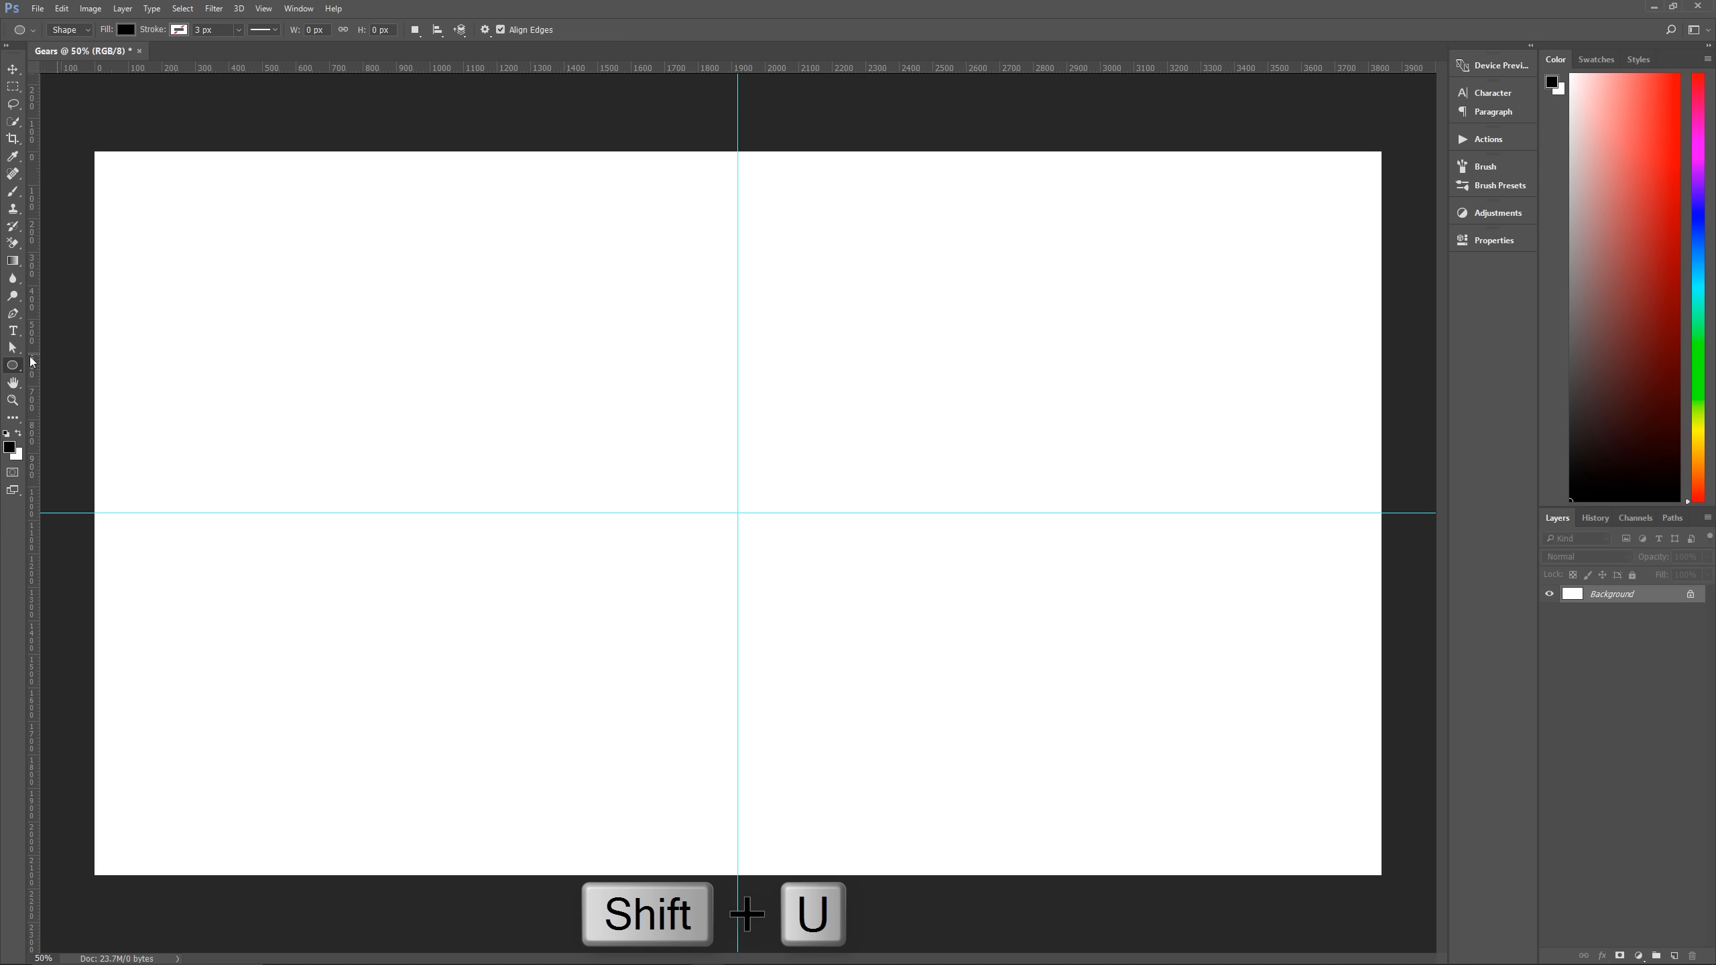
pyautogui.rightClick(12, 369)
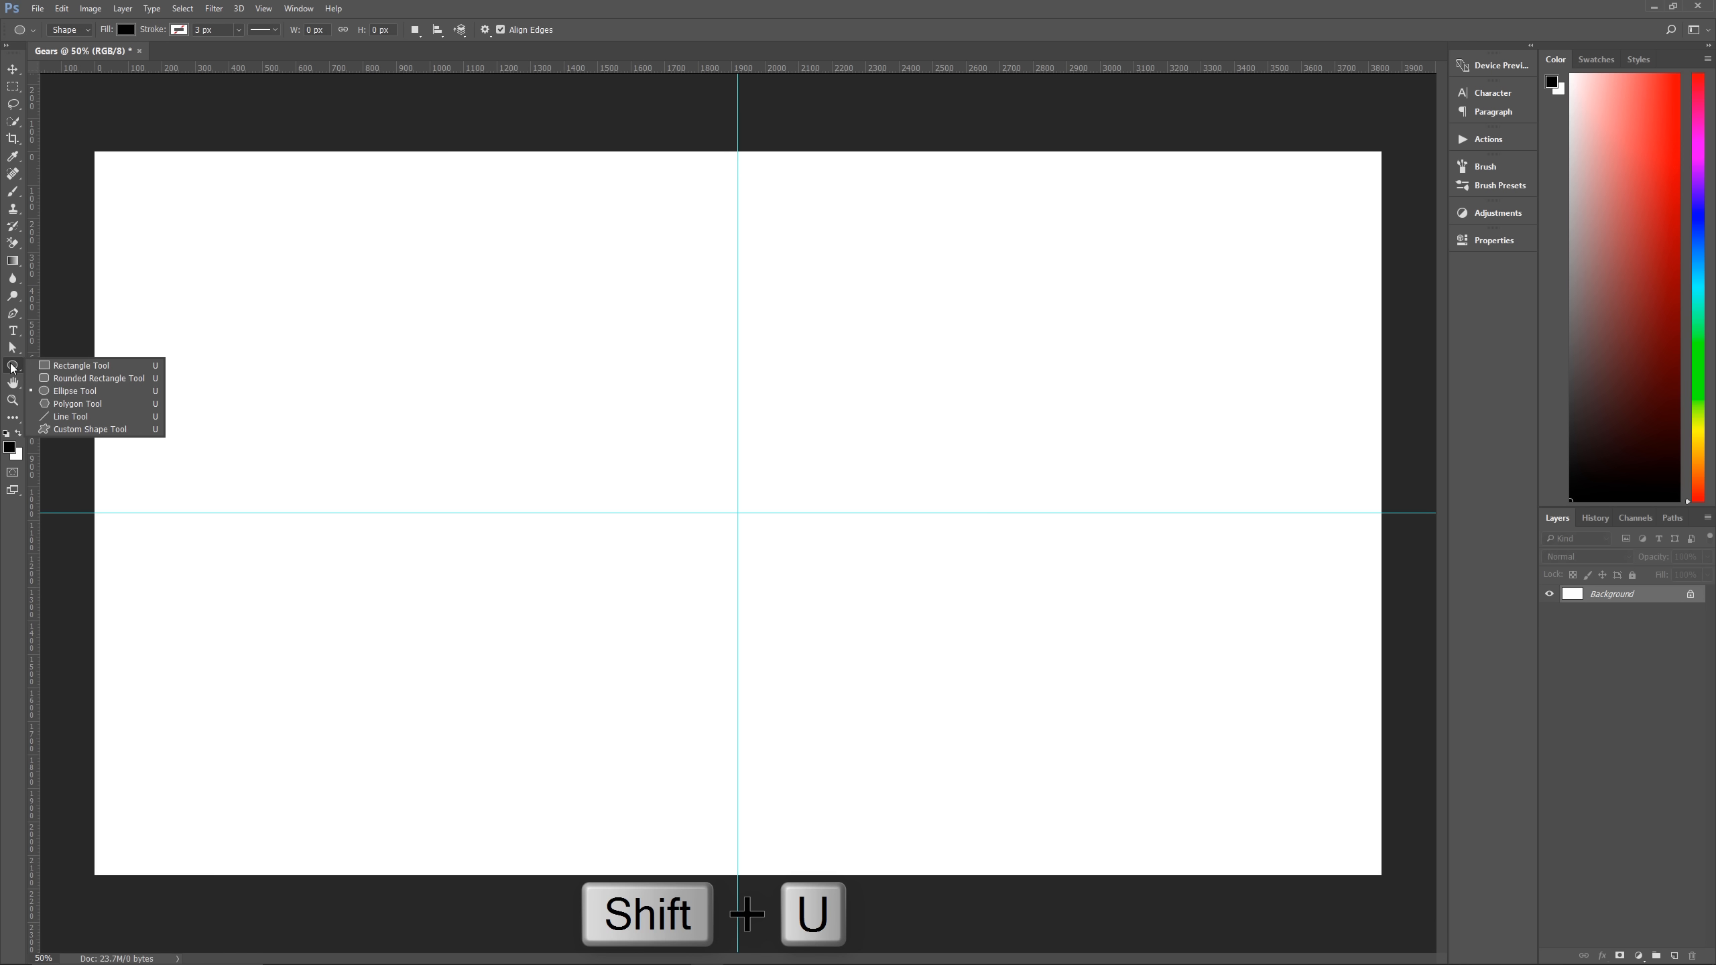
pyautogui.click(81, 394)
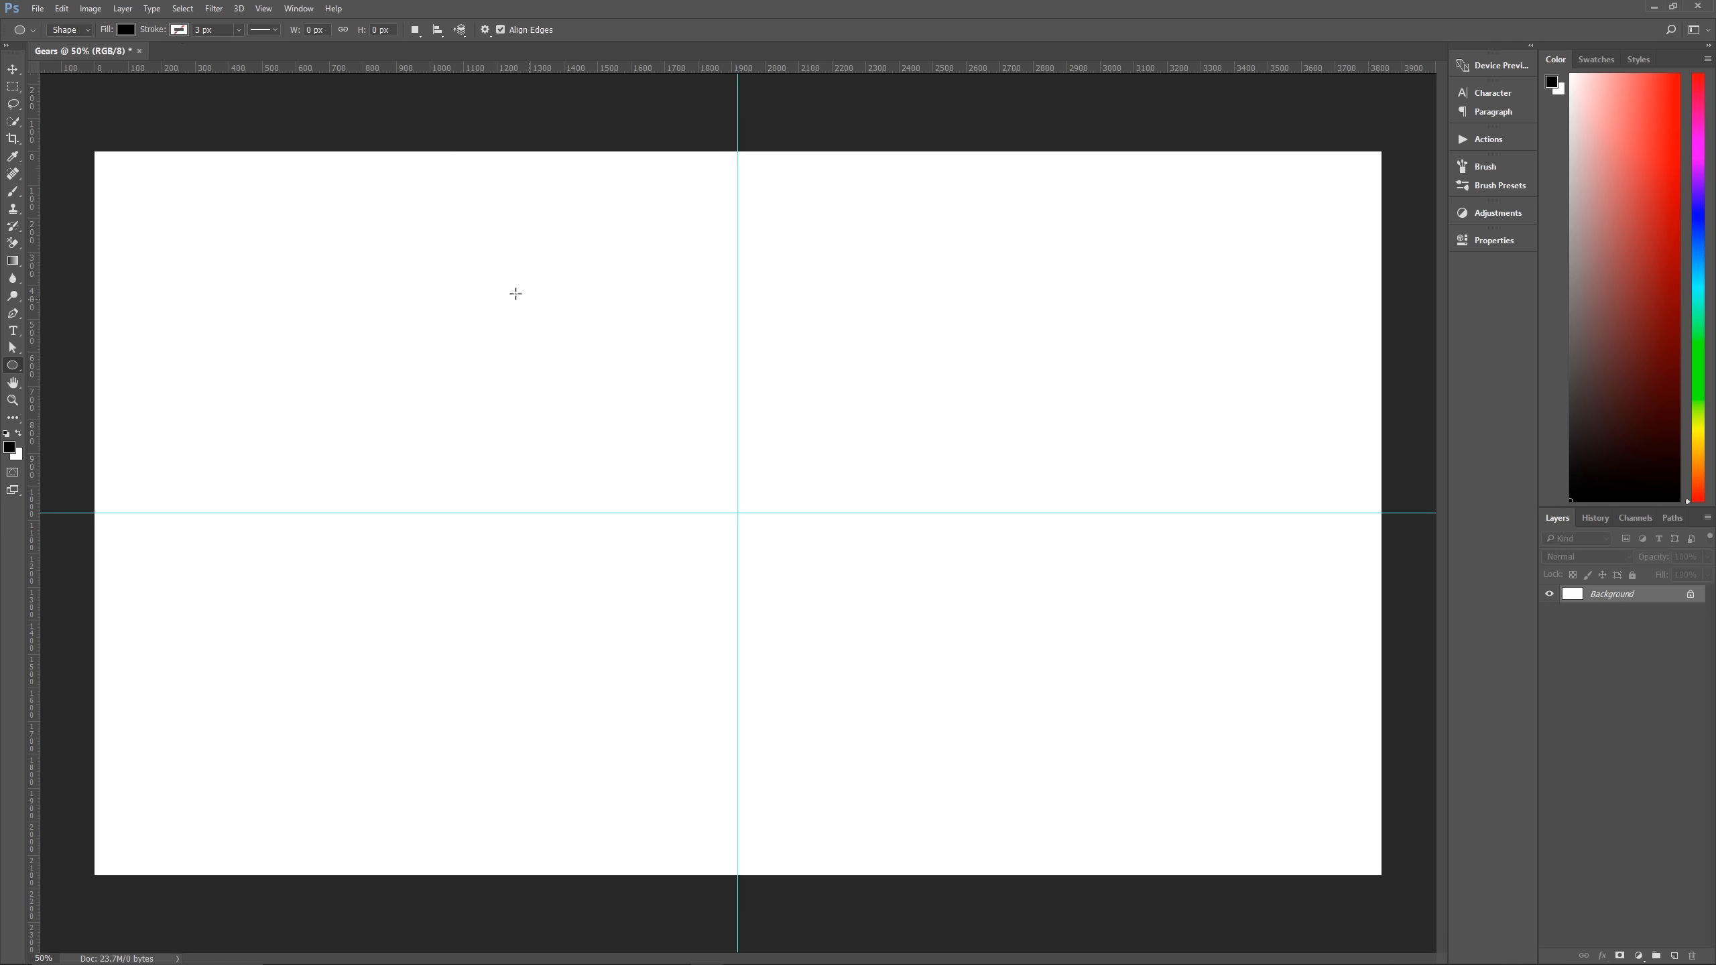
pyautogui.moveTo(454, 243); pyautogui.dragTo(1011, 781)
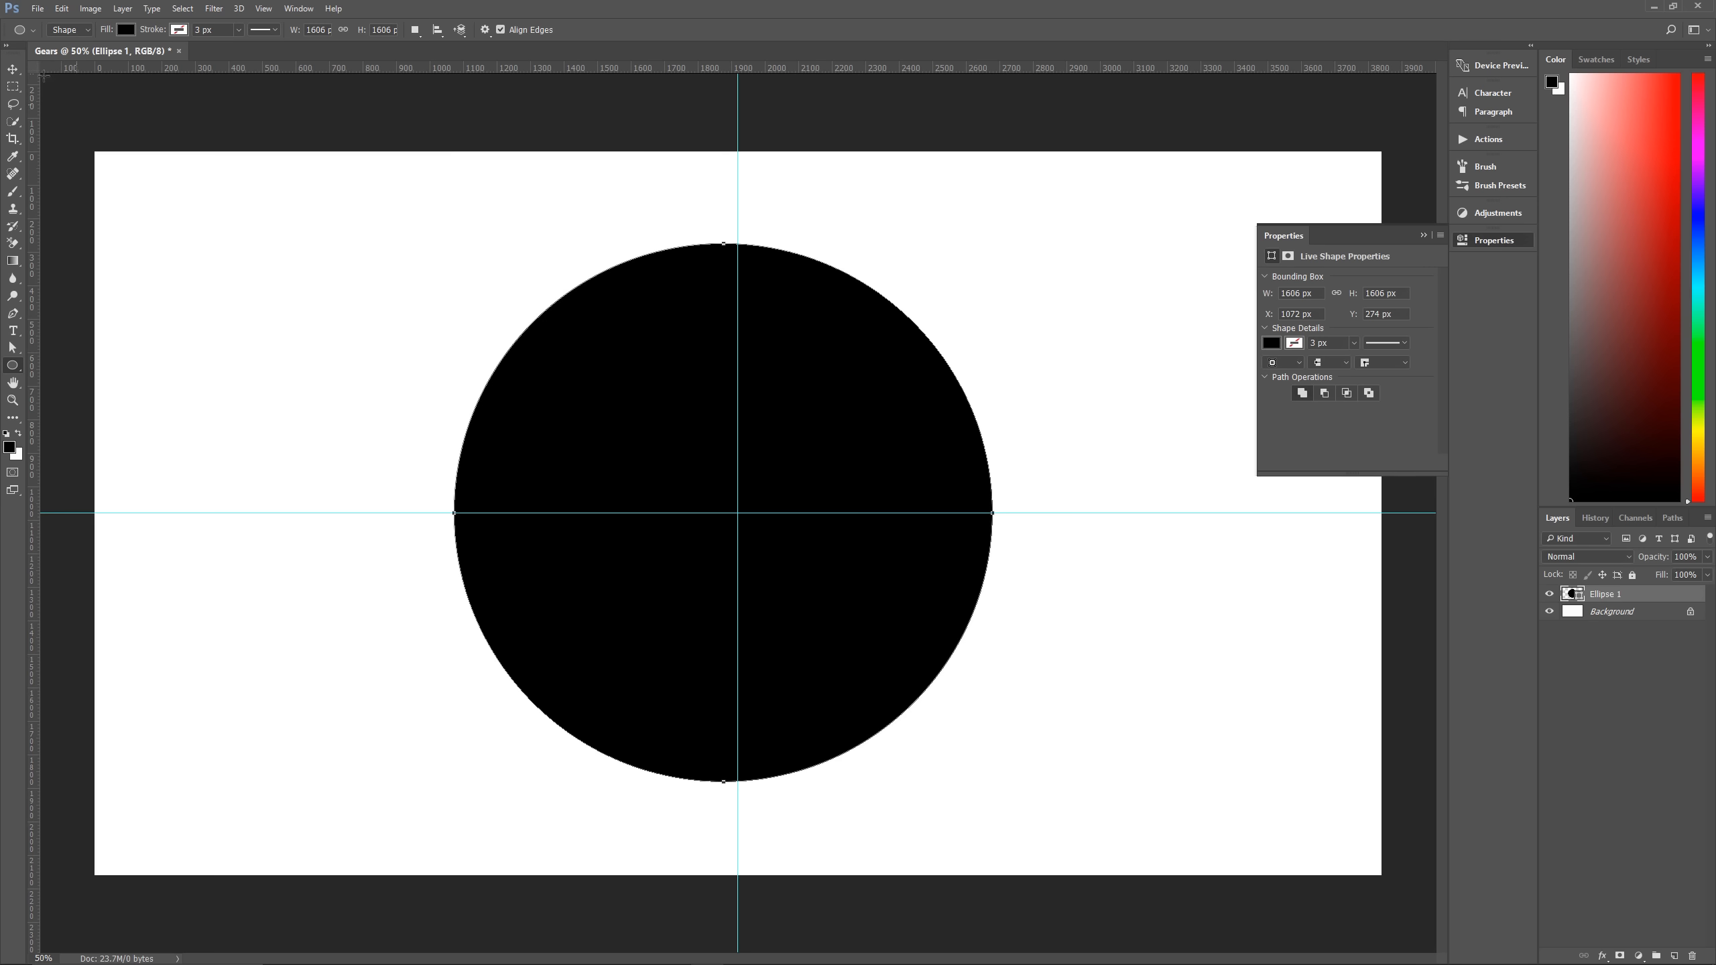
# Move the large black circle so its centre snaps to the intersection of the two guides.
pyautogui.click(15, 70)
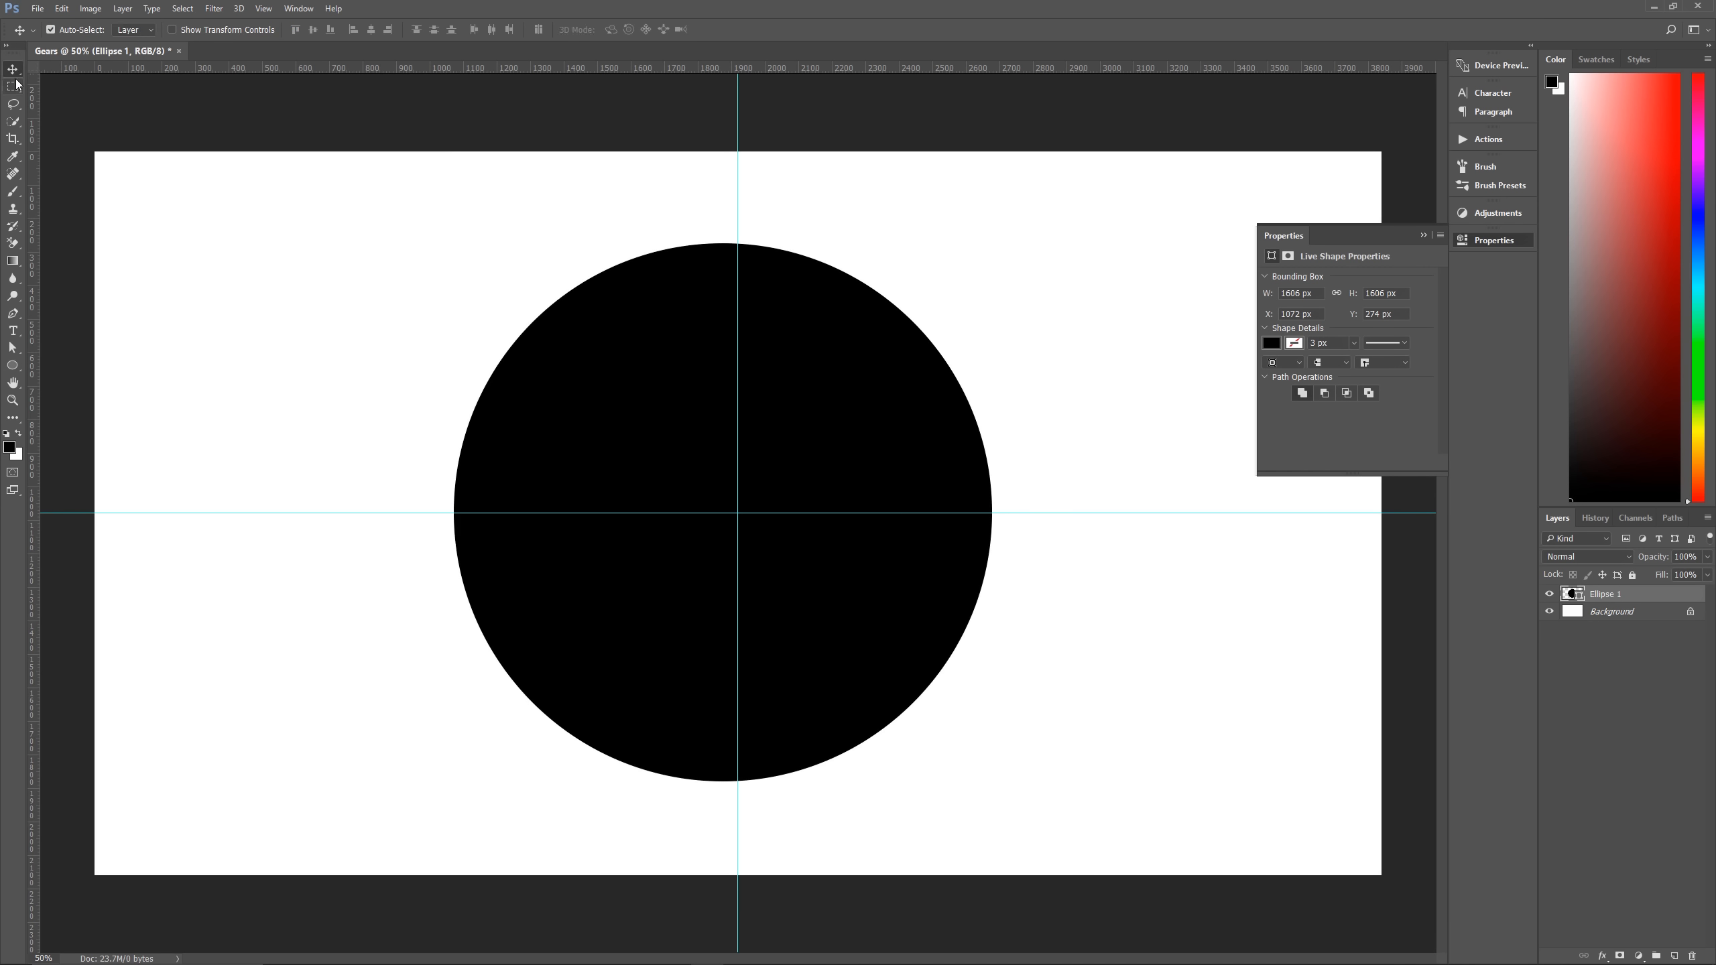
pyautogui.press('v')
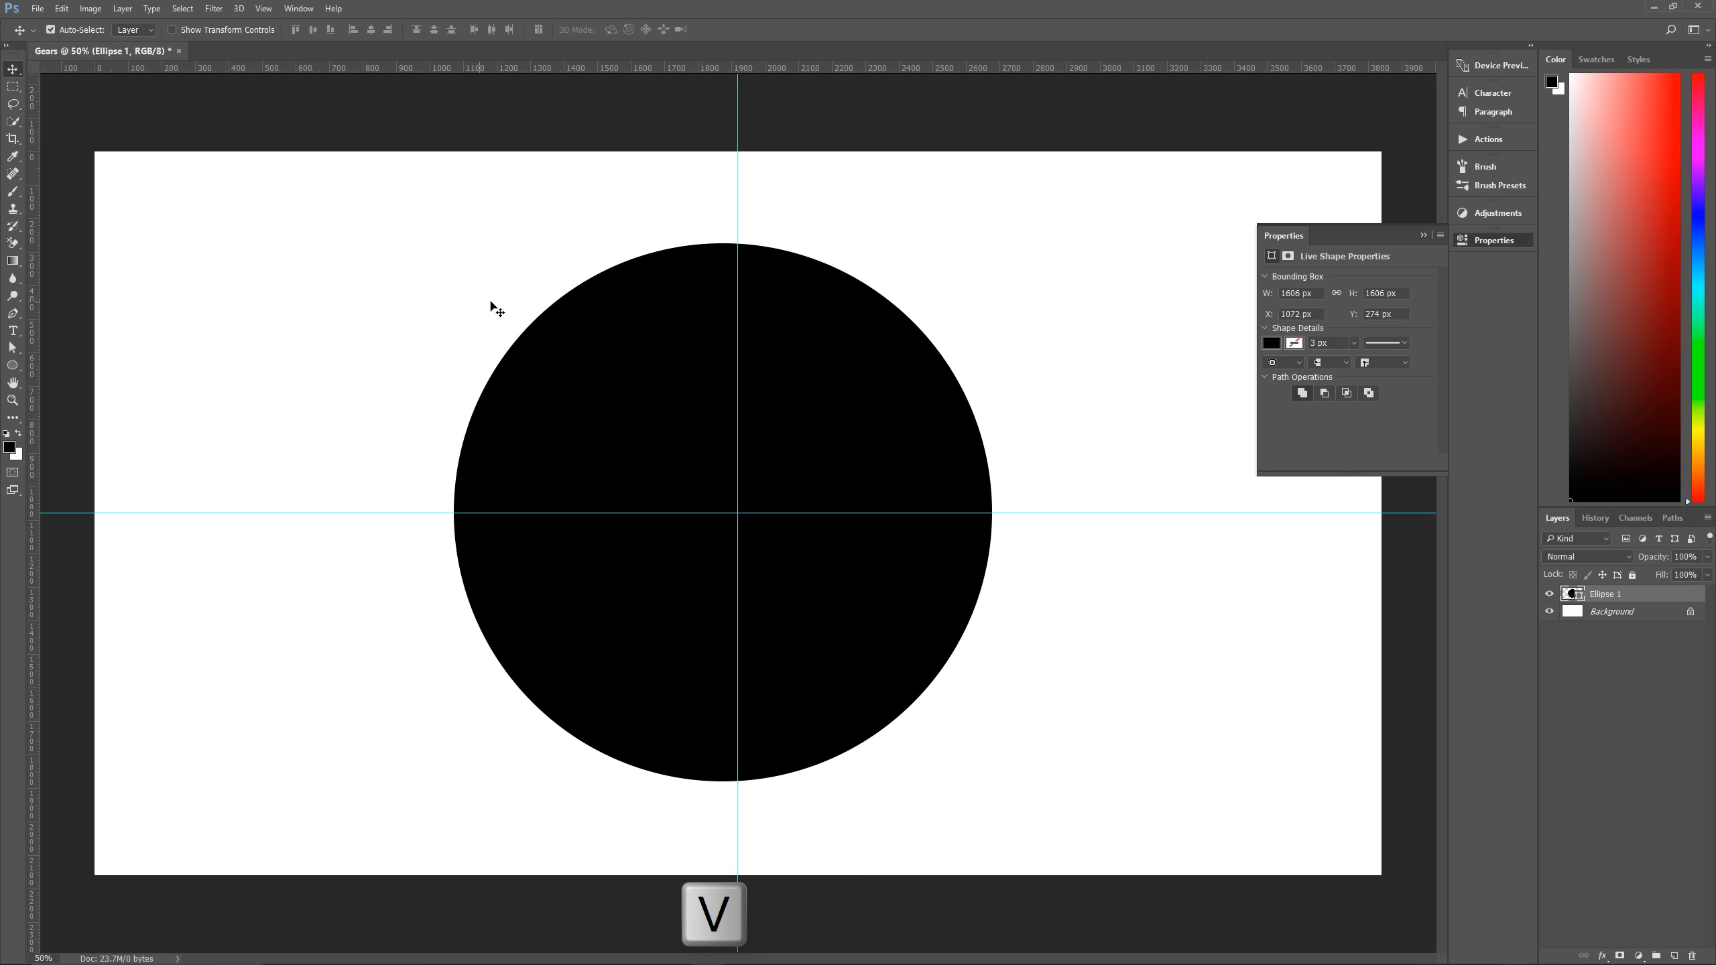
pyautogui.moveTo(606, 356); pyautogui.dragTo(619, 347)
pyautogui.moveTo(618, 344); pyautogui.dragTo(617, 358)
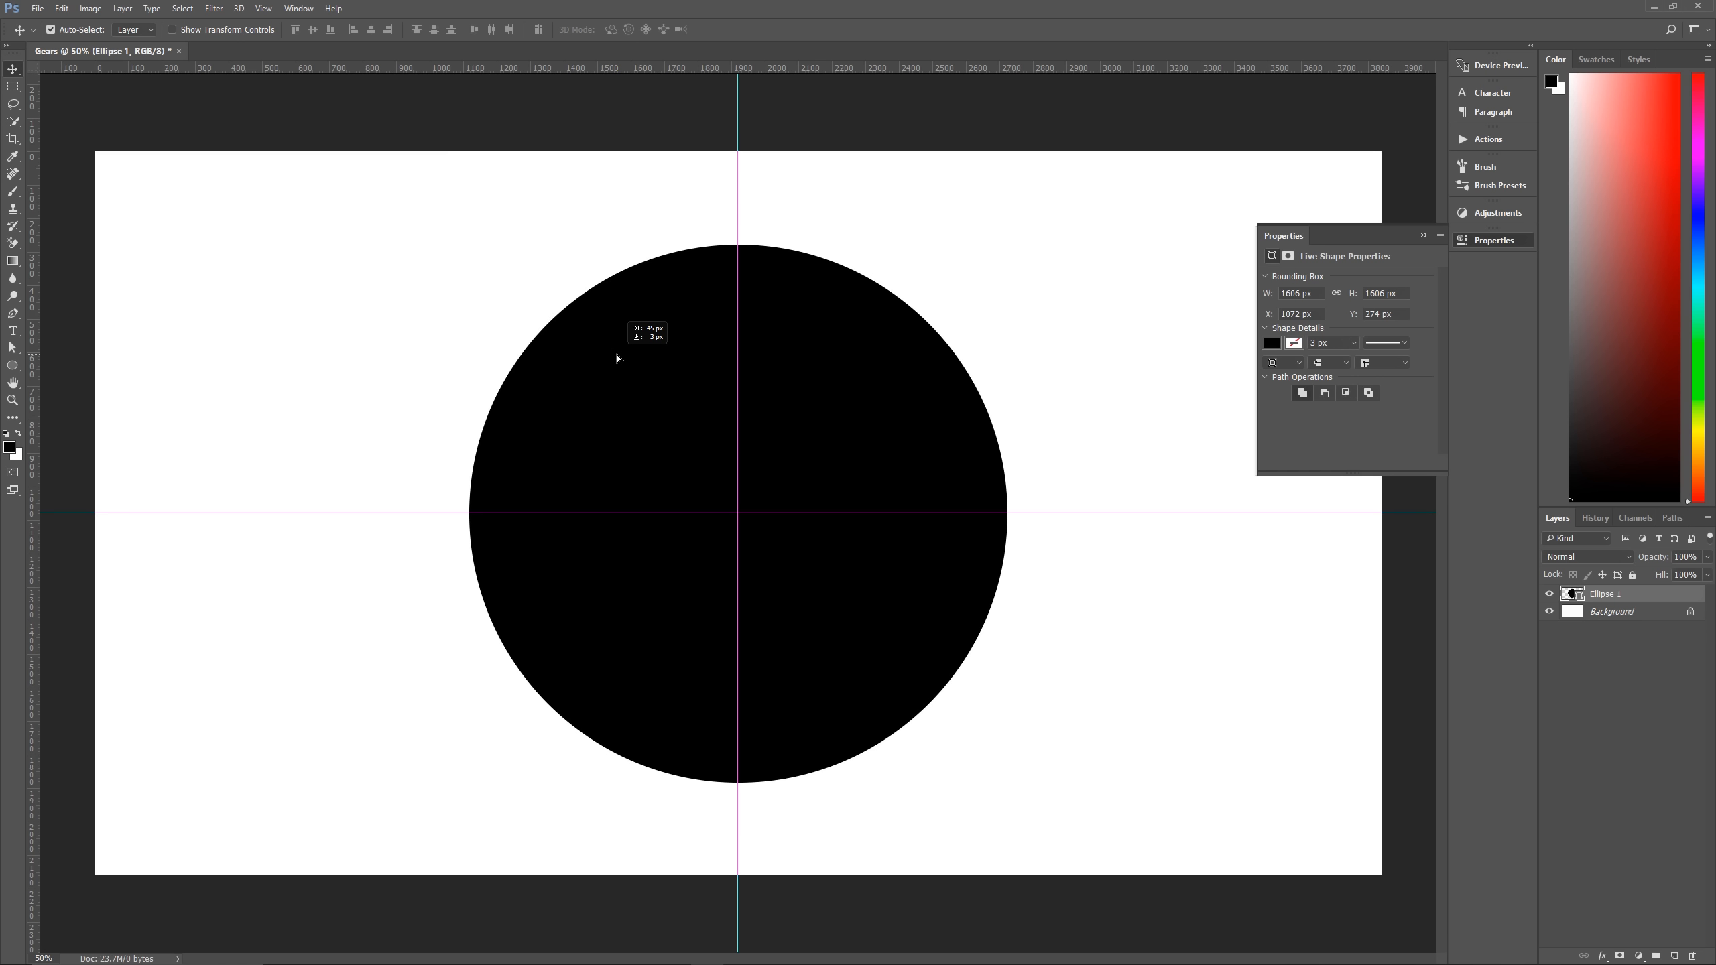
pyautogui.moveTo(617, 358); pyautogui.dragTo(617, 358)
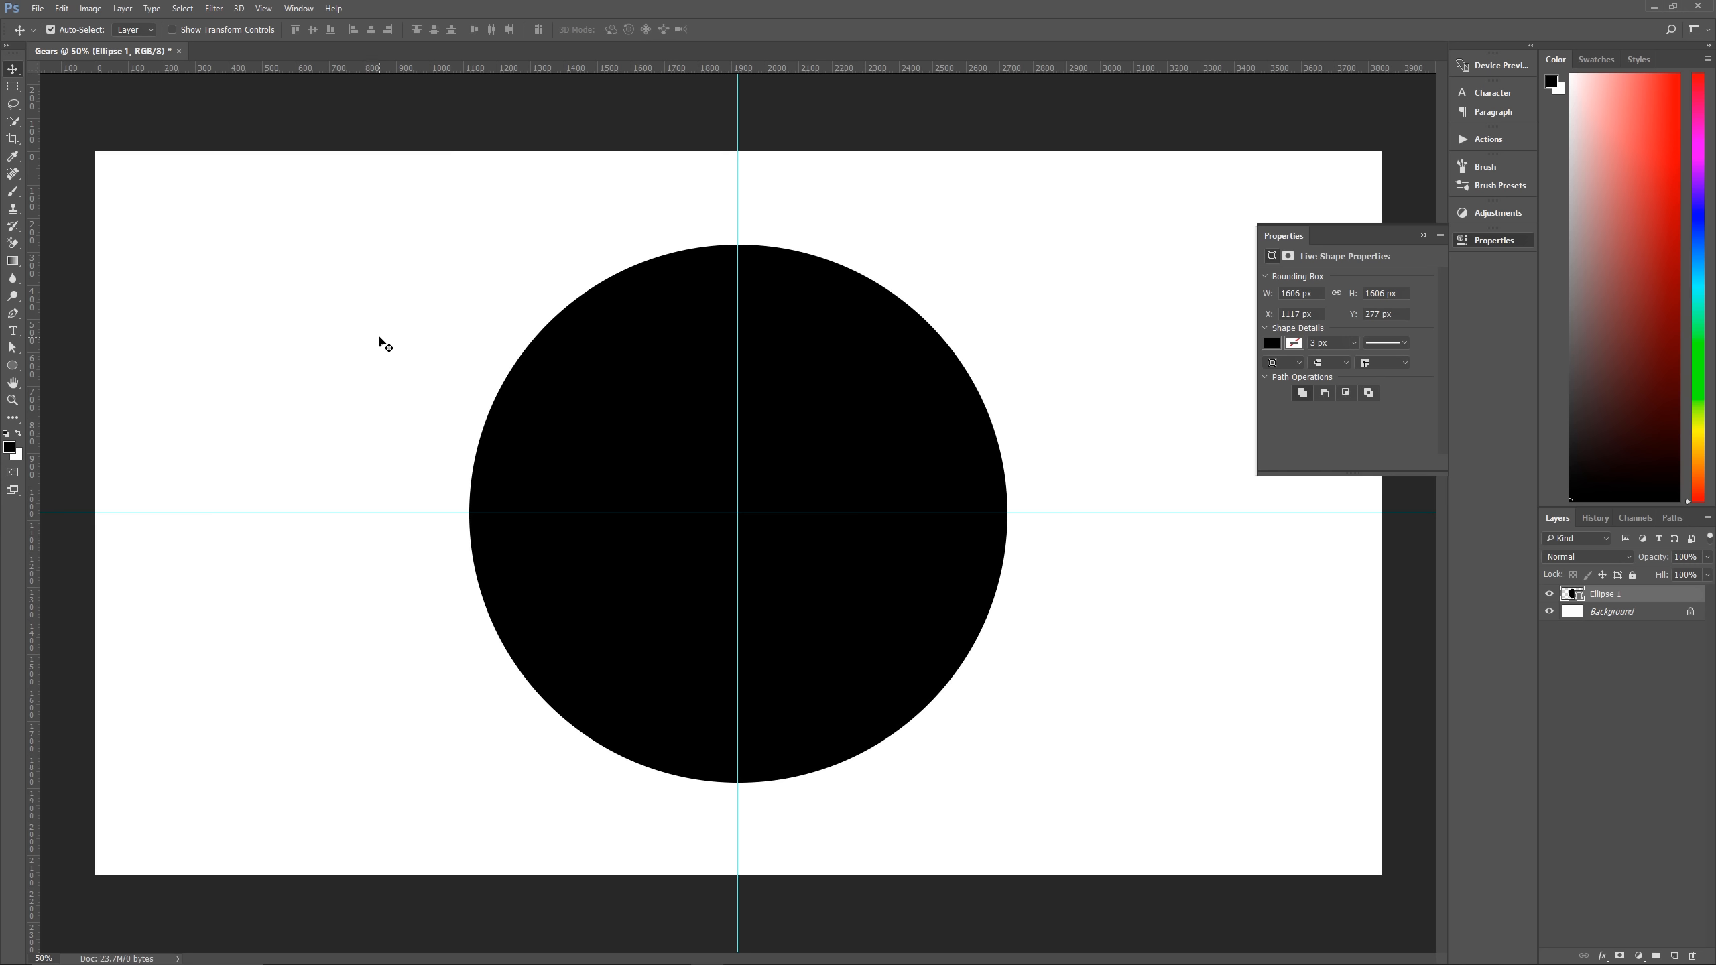
# Draw a small test ellipse of about 142 by 138 px on a new layer and delete that layer.
pyautogui.click(1674, 956)
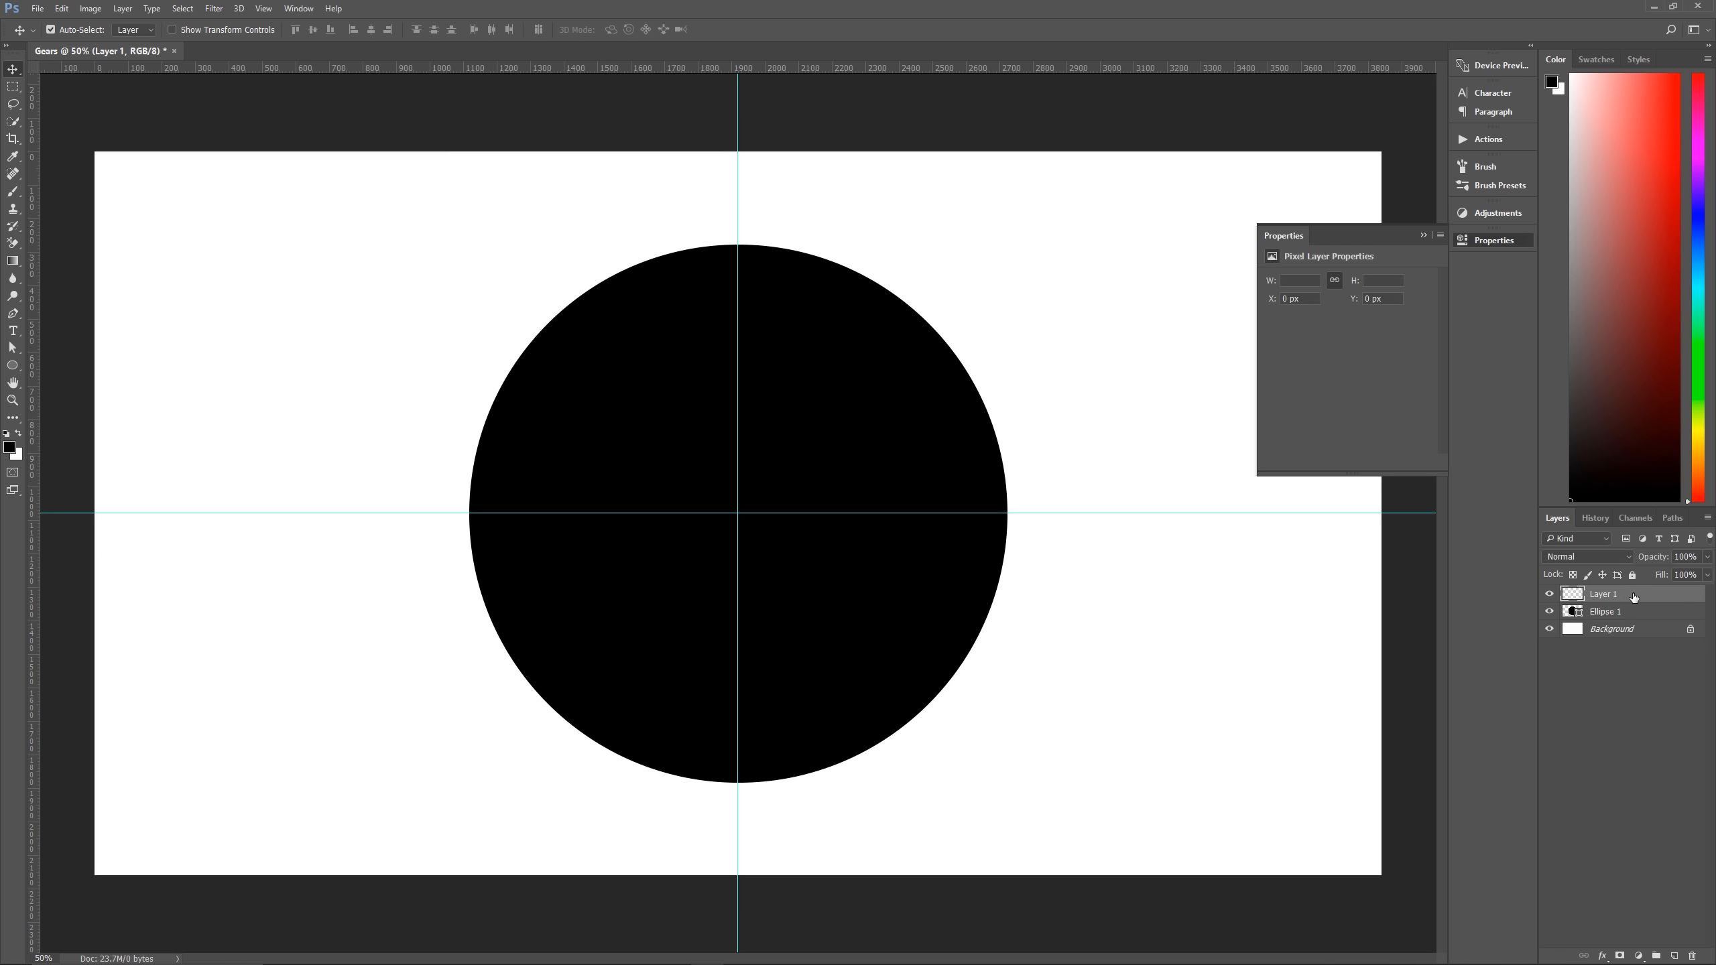
pyautogui.press('u')
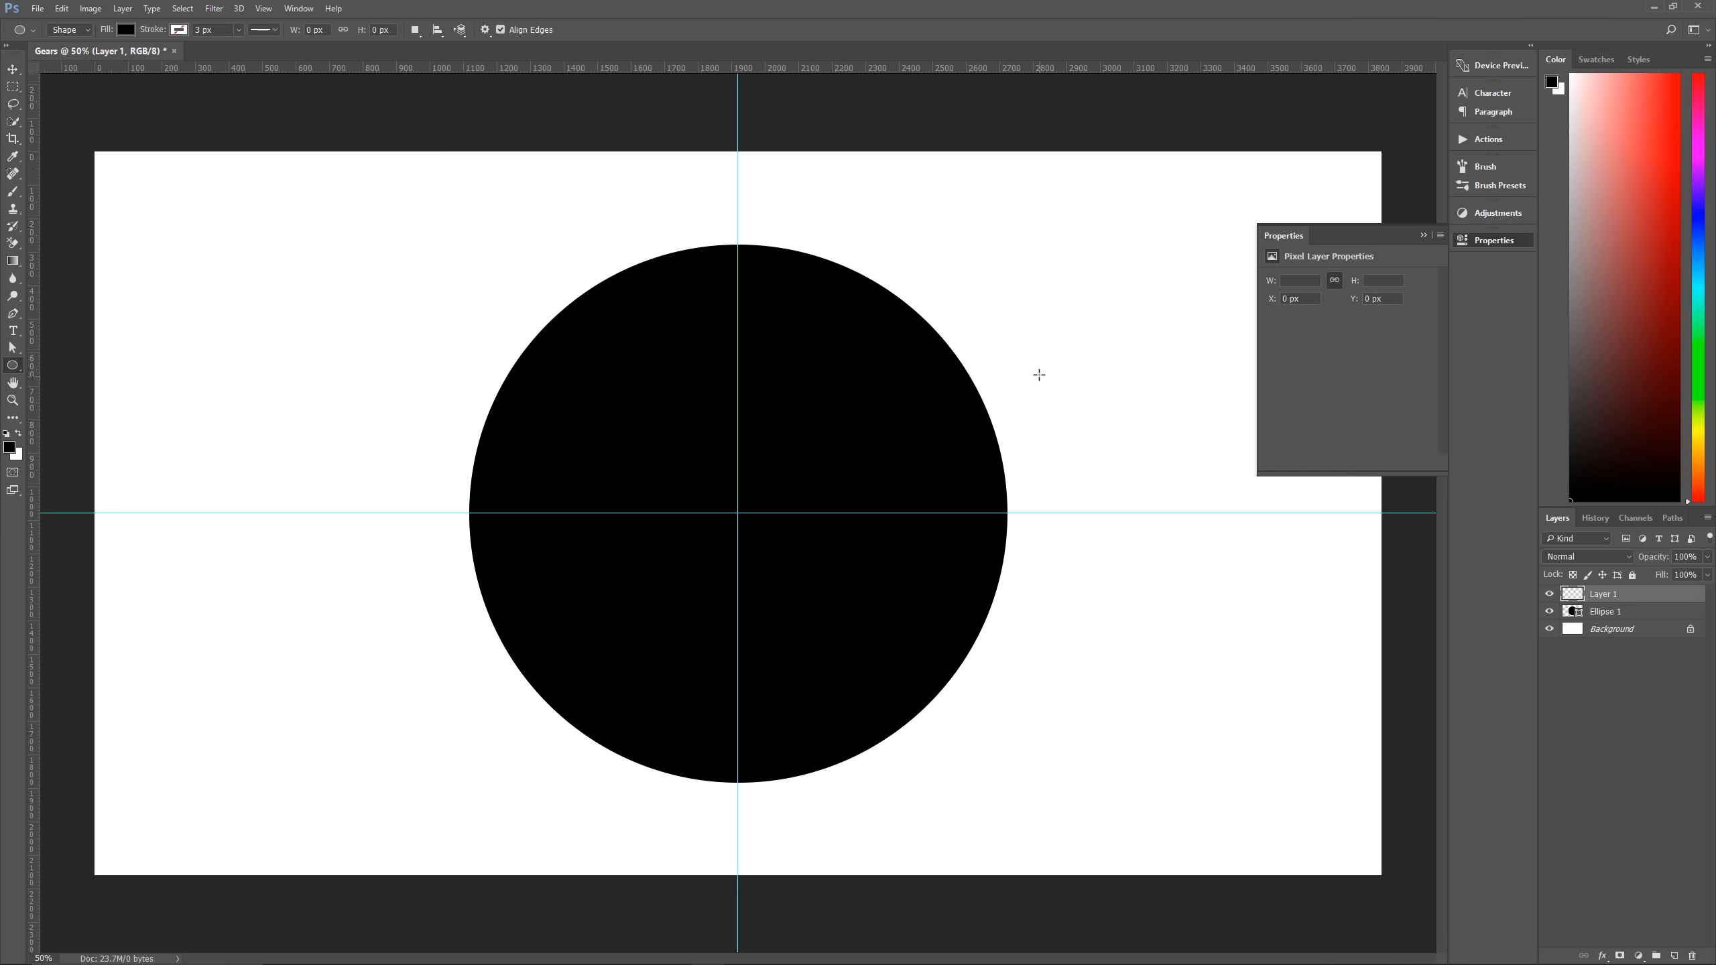
pyautogui.moveTo(1039, 374); pyautogui.dragTo(1088, 421)
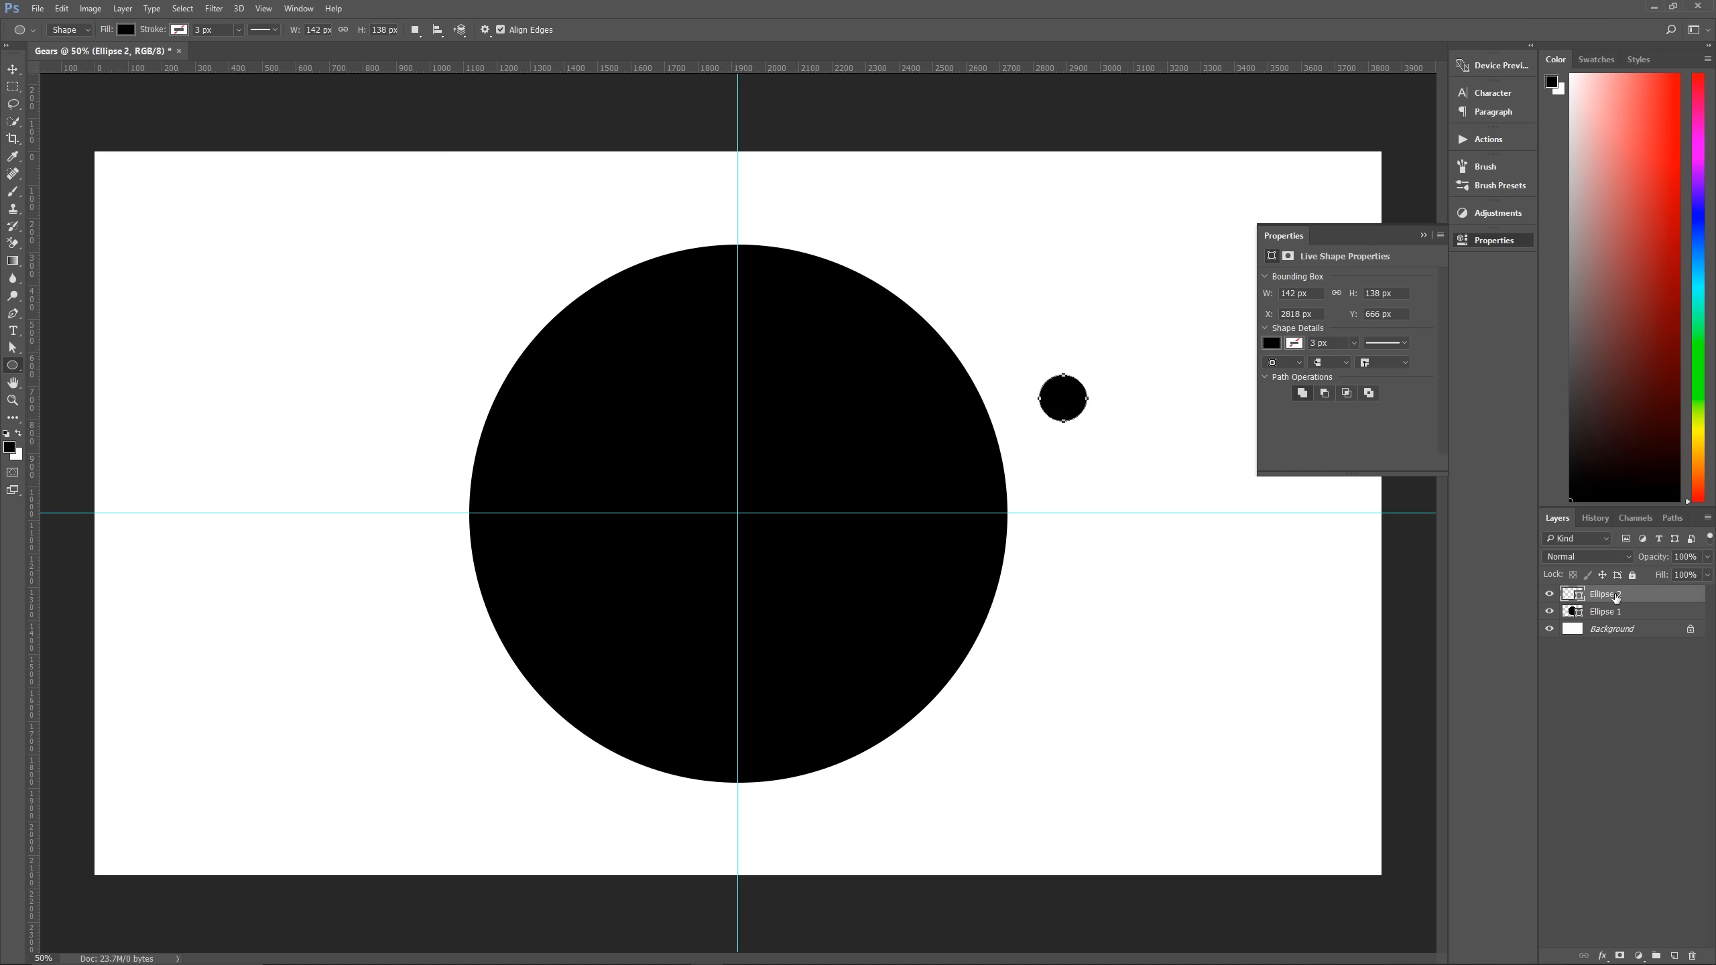
pyautogui.moveTo(1625, 596); pyautogui.dragTo(1693, 956)
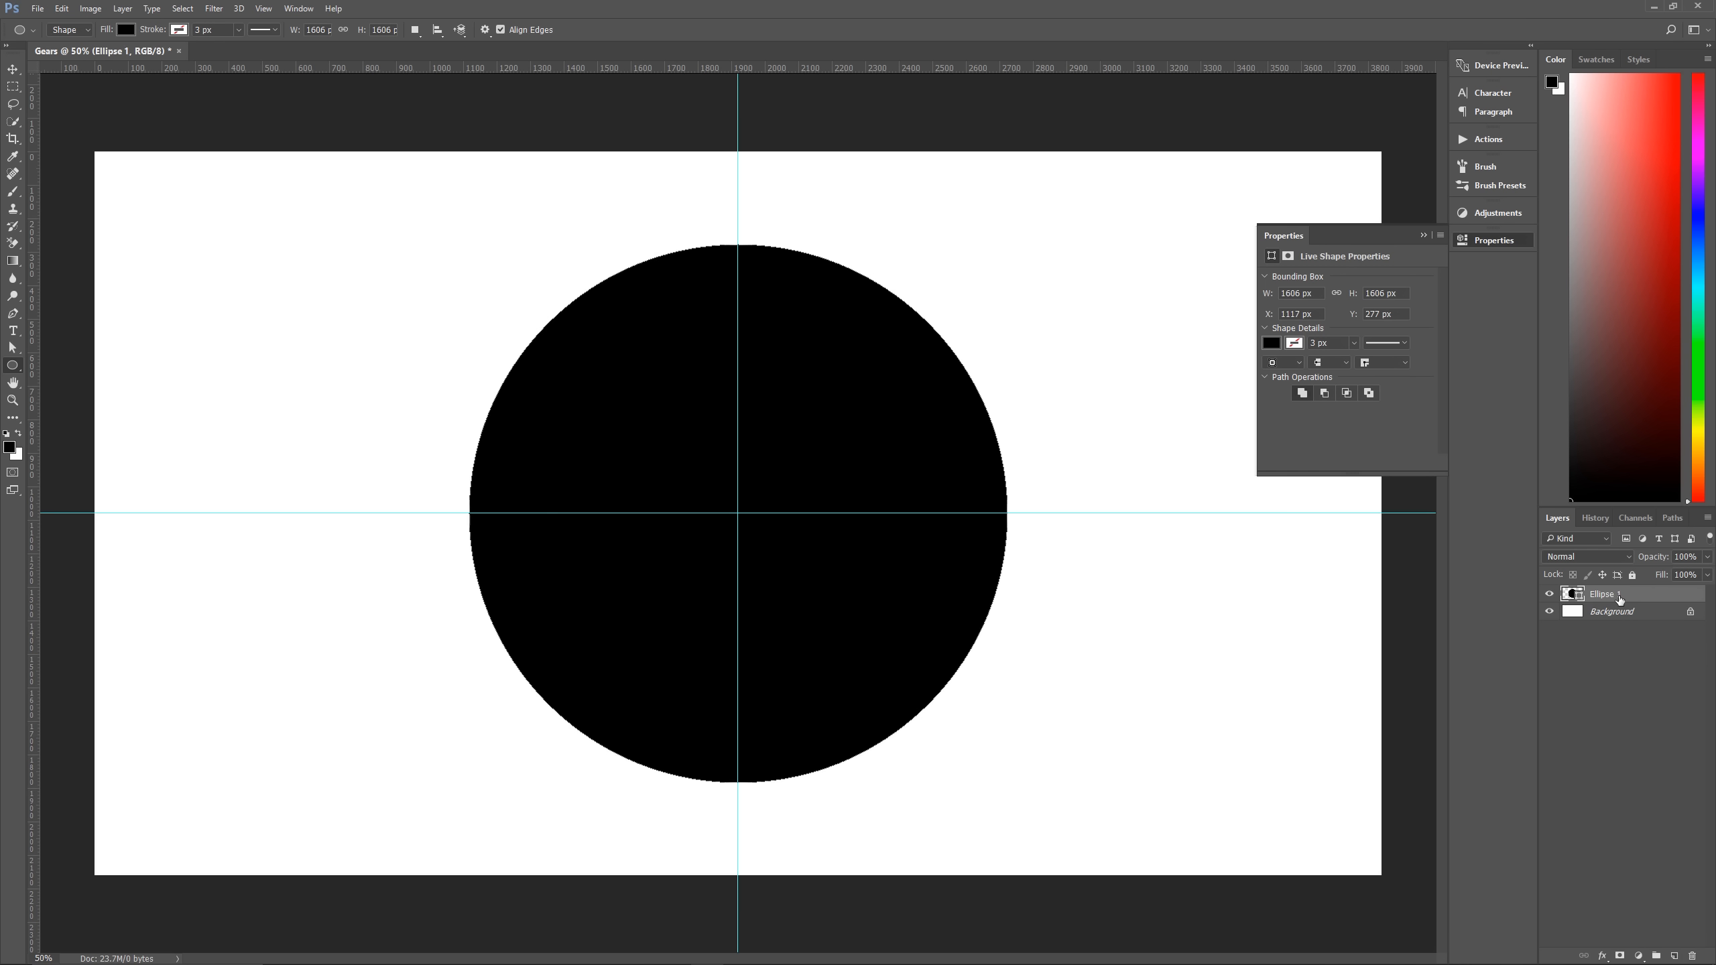
# With no layer selected, draw a test ellipse of about 188 by 226 px beside the circle and delete its layer.
pyautogui.click(1599, 690)
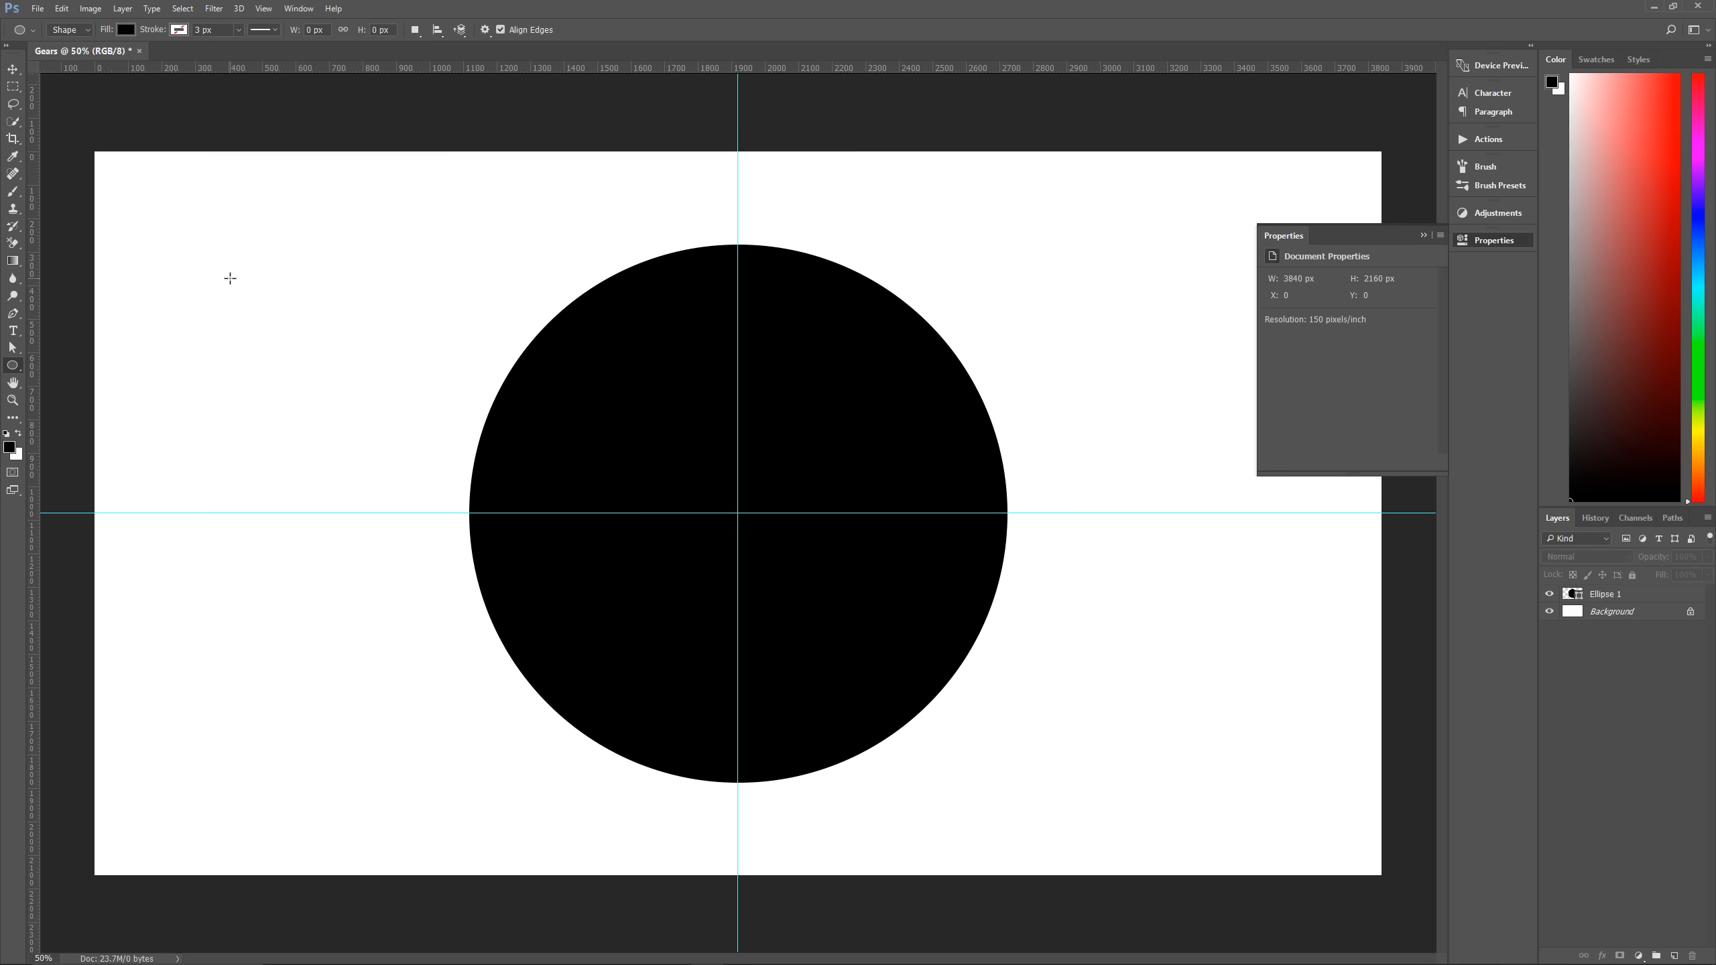
pyautogui.moveTo(230, 277); pyautogui.dragTo(291, 354)
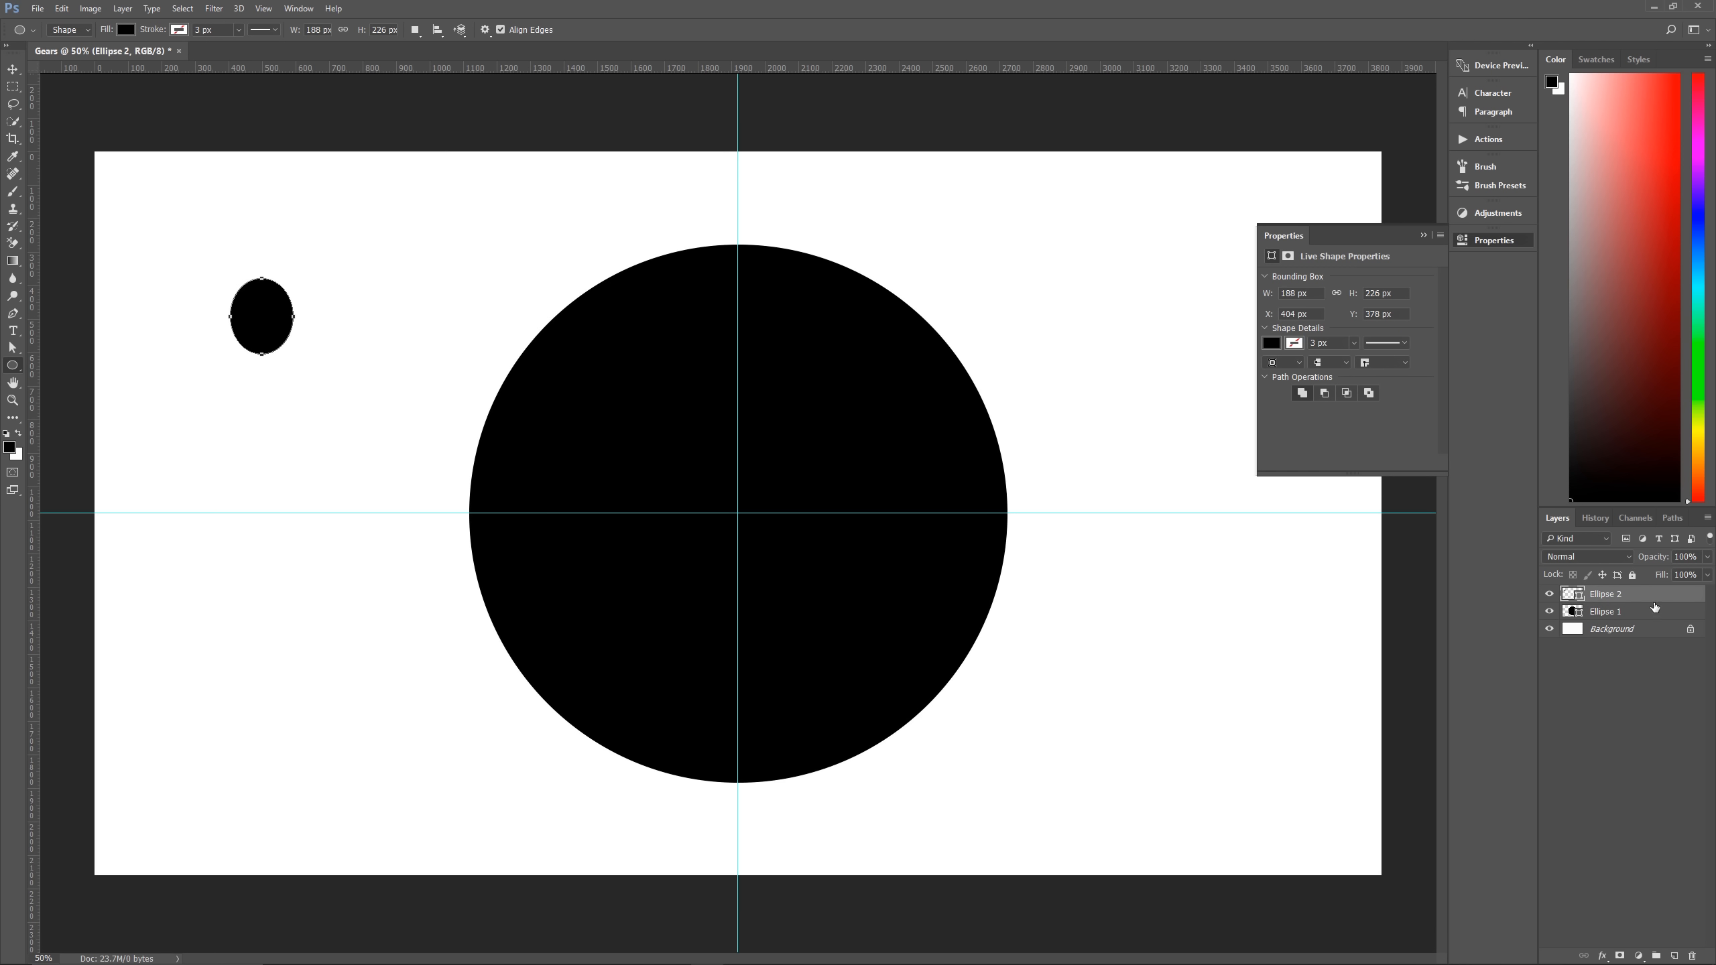
pyautogui.moveTo(1646, 597); pyautogui.dragTo(1694, 960)
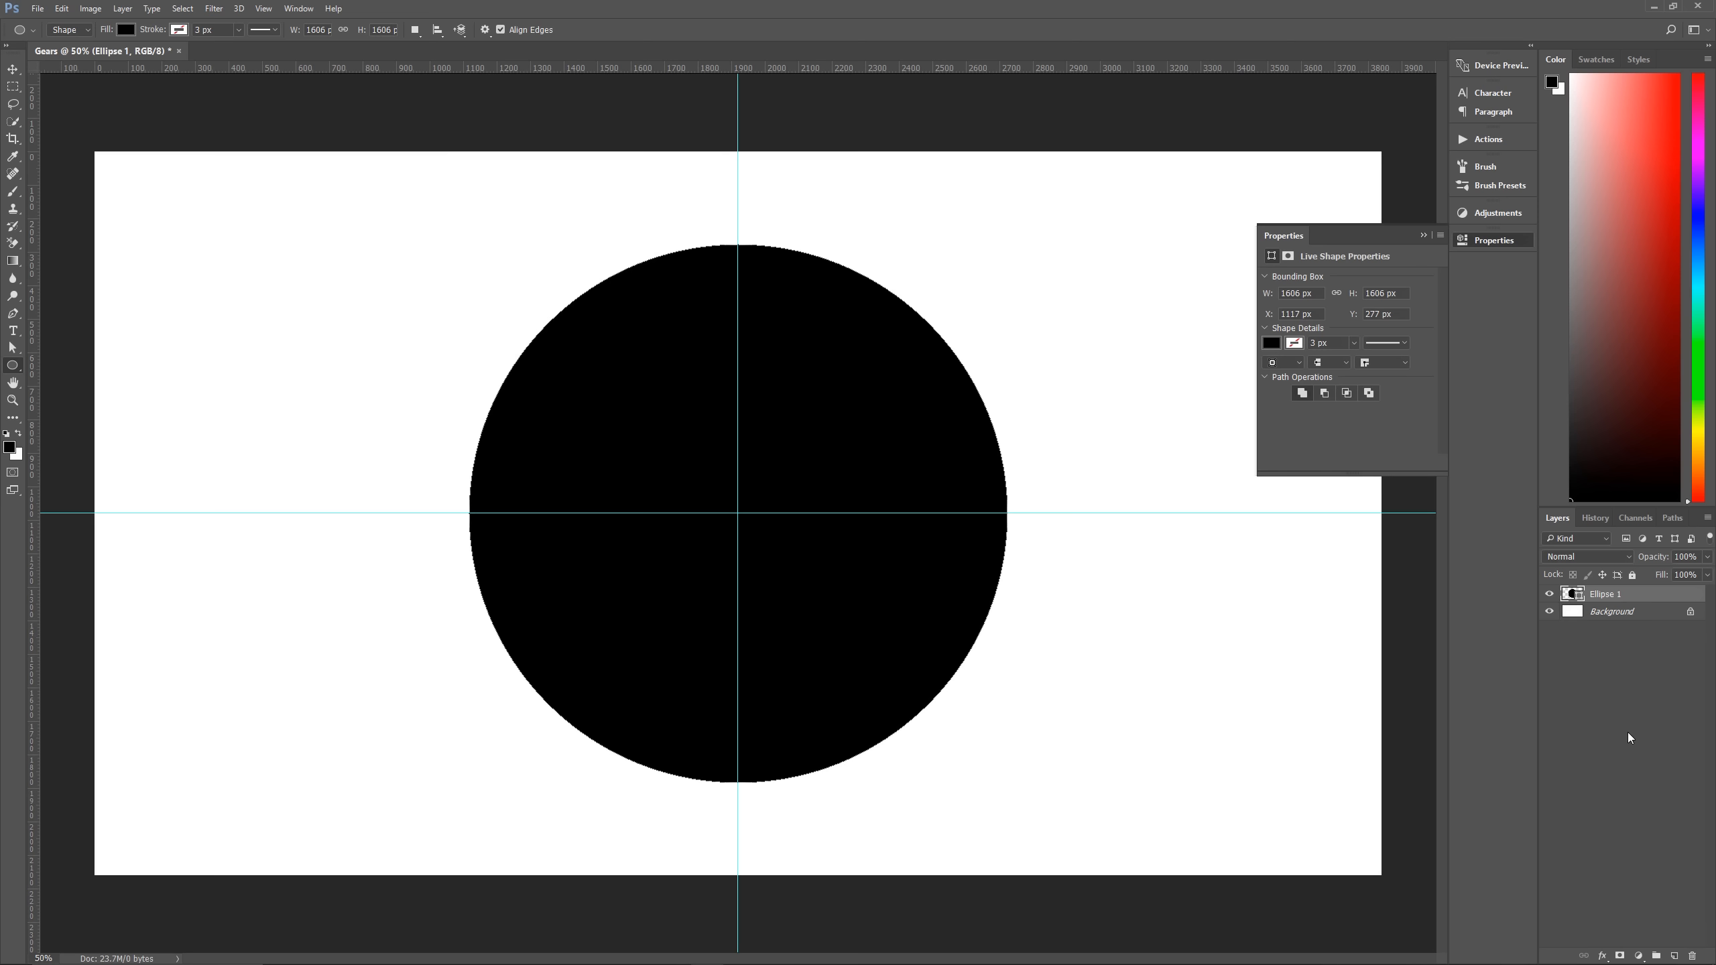
# With no layer selected, draw a black rectangle of about 190 by 156 px in the canvas's upper-left area.
pyautogui.click(1628, 727)
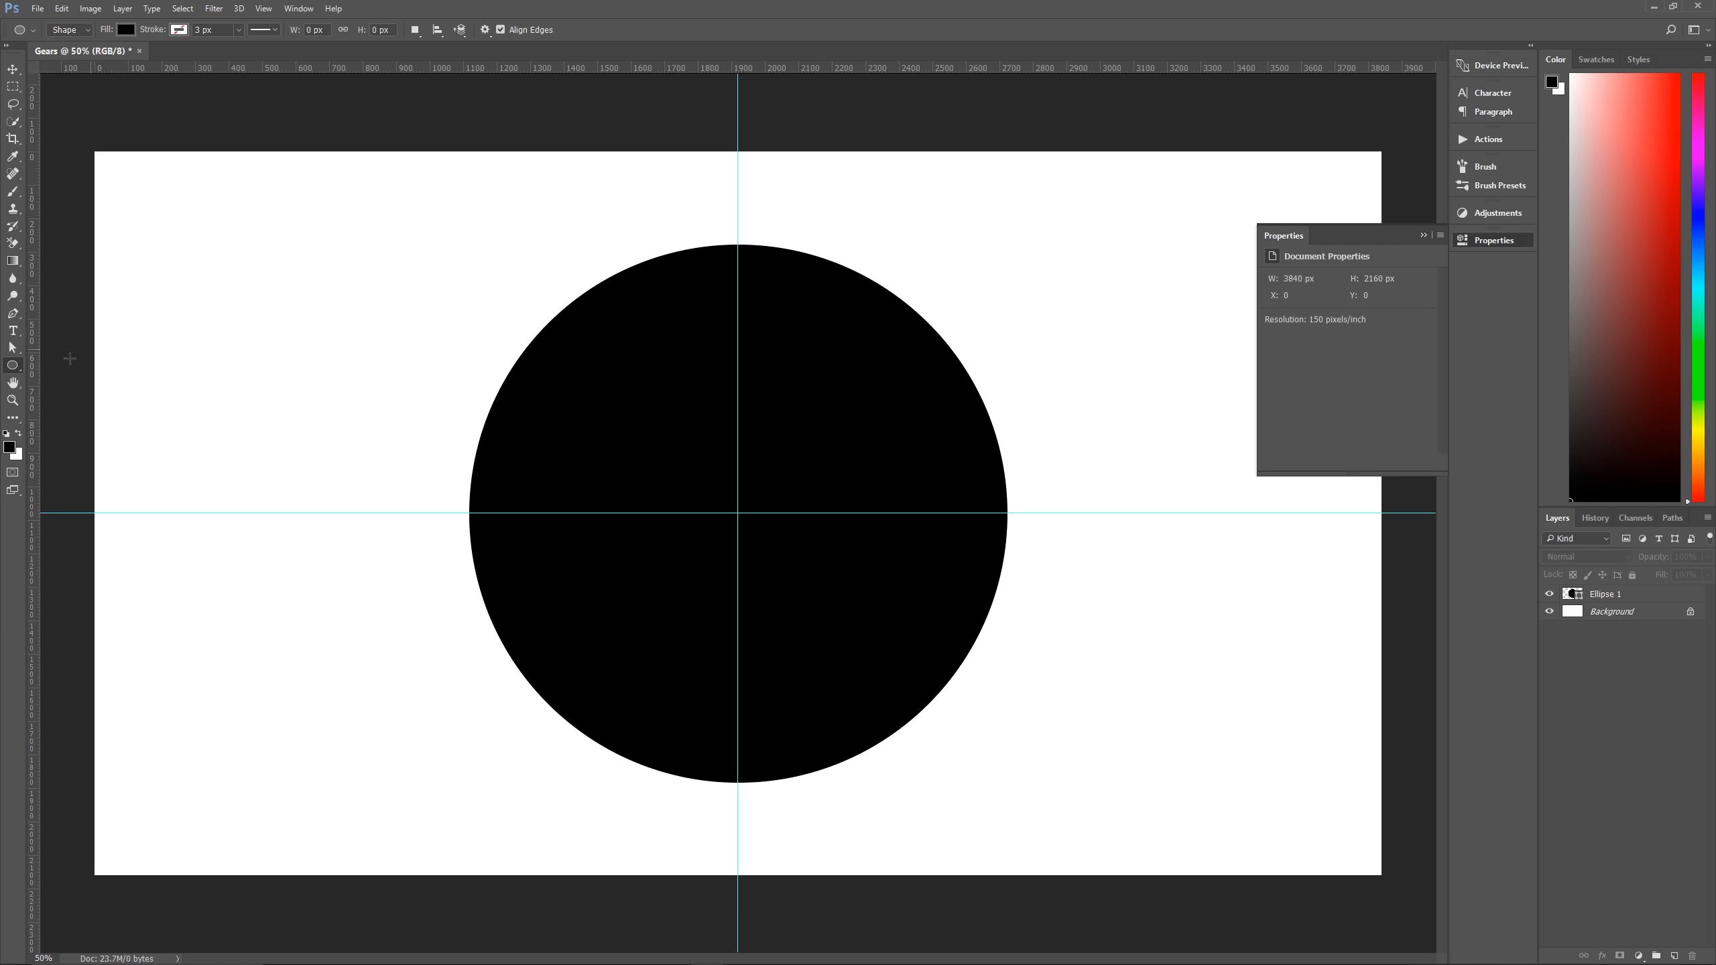
pyautogui.rightClick(11, 368)
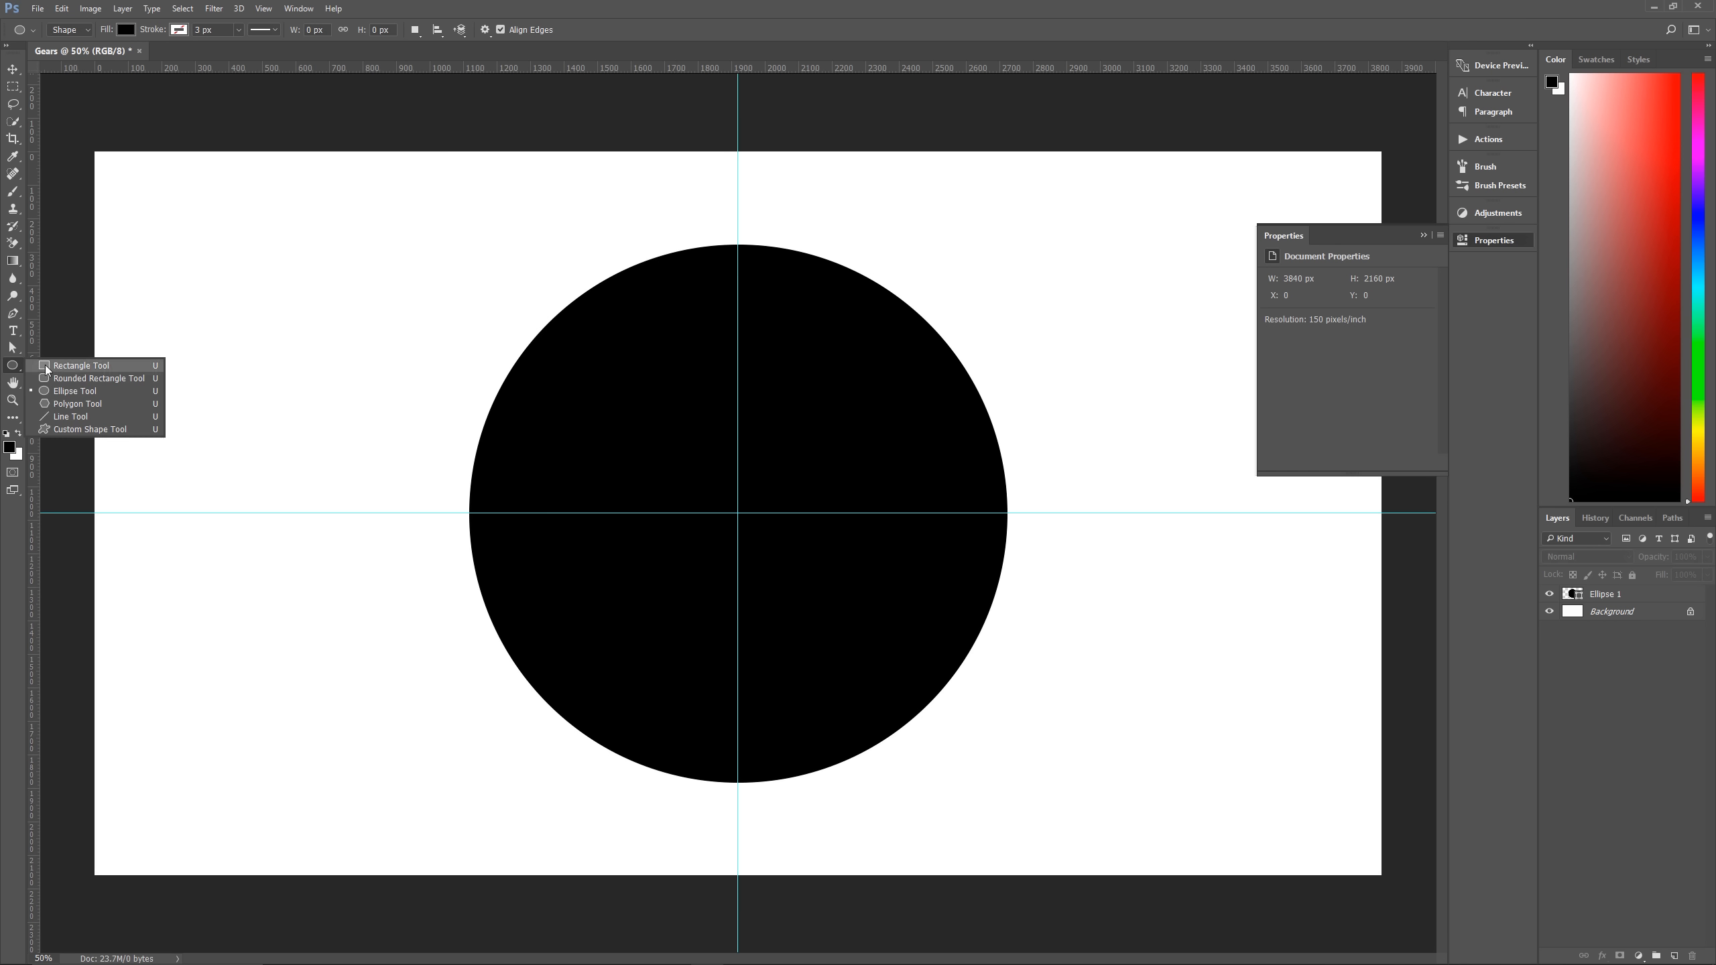
pyautogui.click(80, 366)
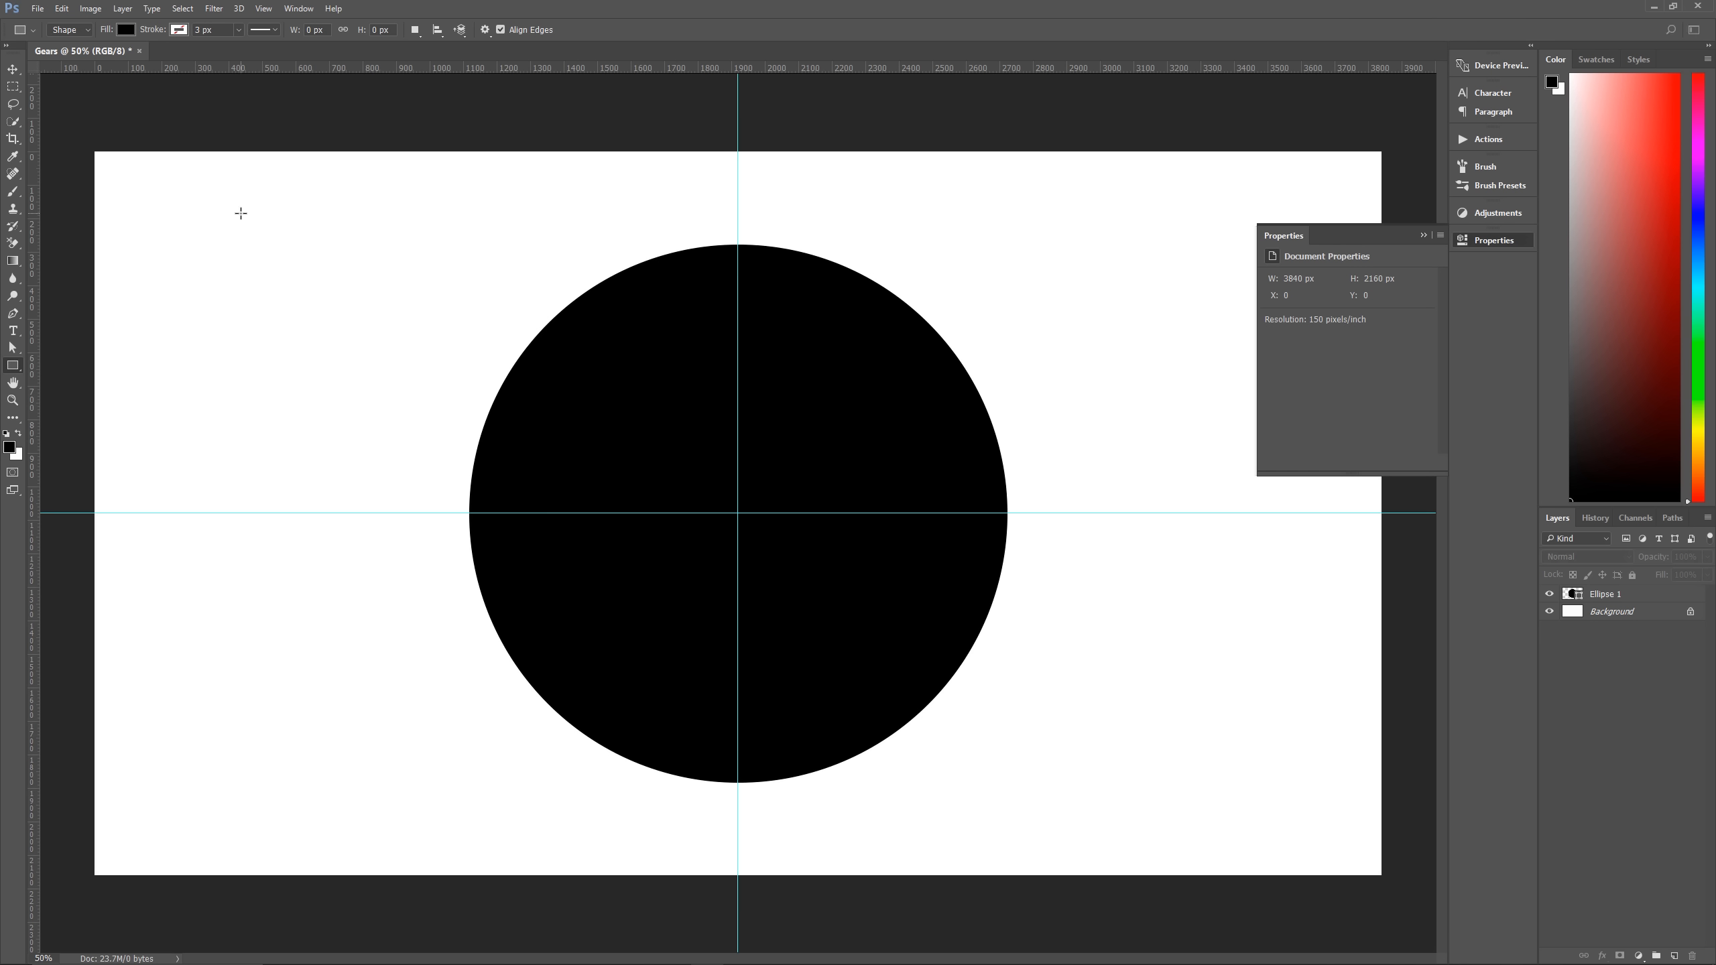
pyautogui.moveTo(238, 213)
pyautogui.mouseDown()
pyautogui.moveTo(307, 250)
pyautogui.moveTo(303, 266)
pyautogui.mouseUp()
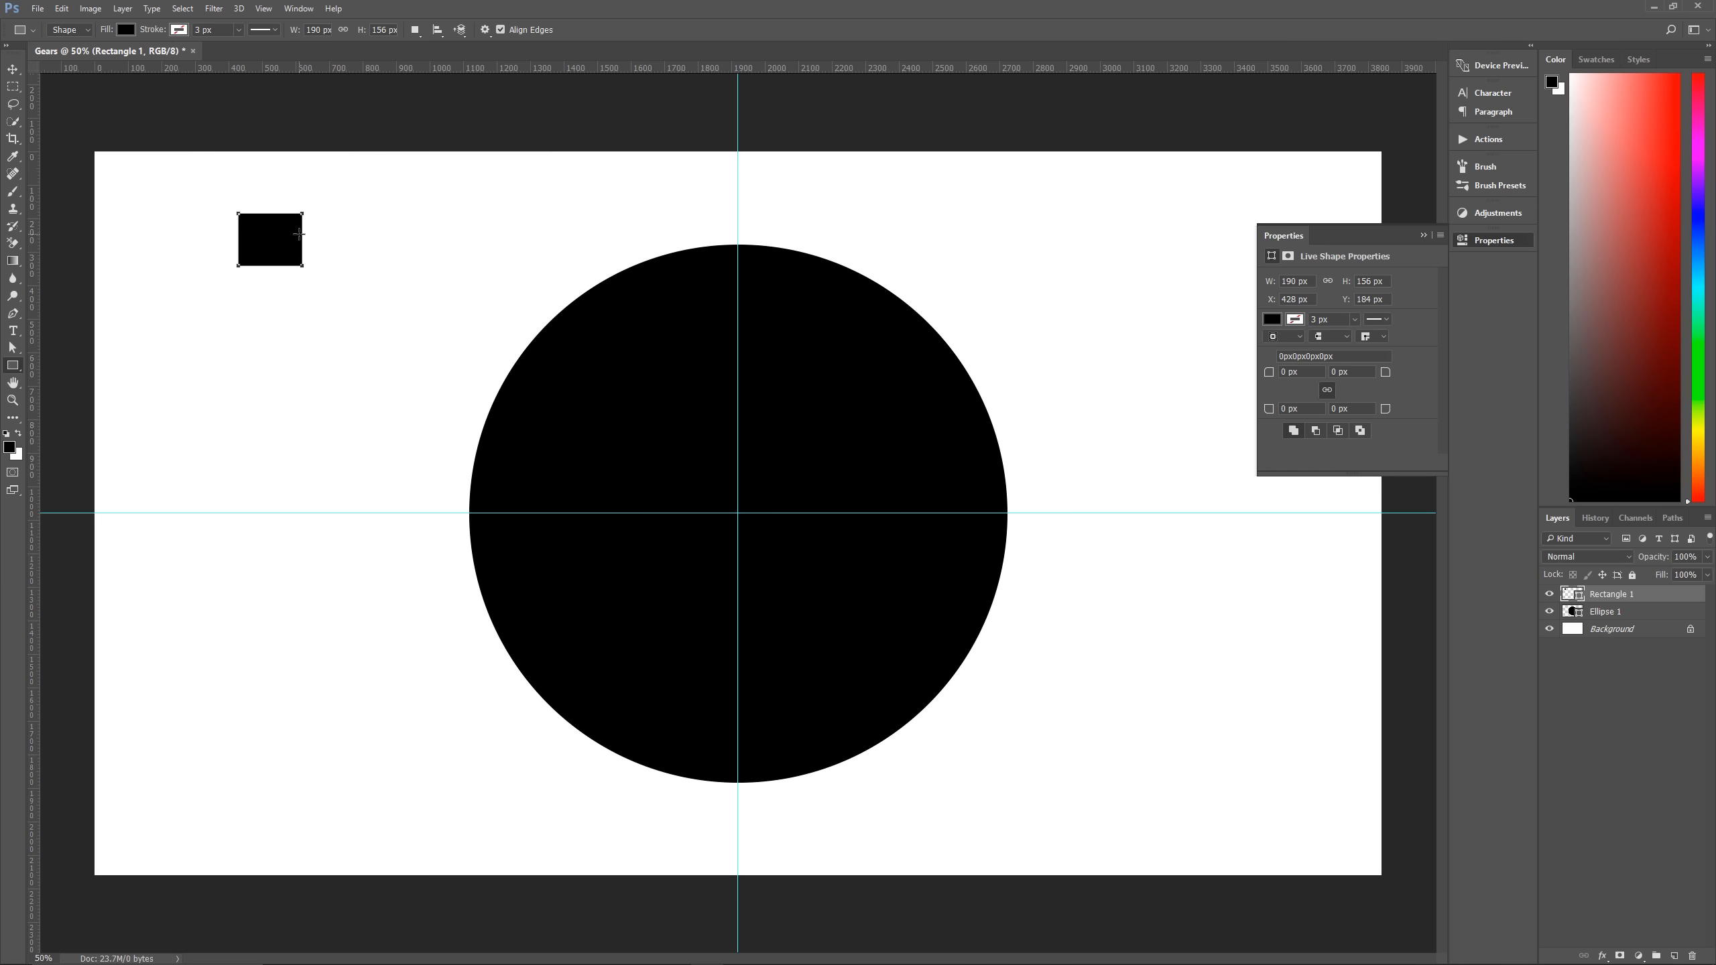
# Apply a perspective transform to the small rectangle, narrowing its top edge symmetrically into a trapezoid, and accept converting it to a regular path.
pyautogui.hotkey('ctrl', 't')
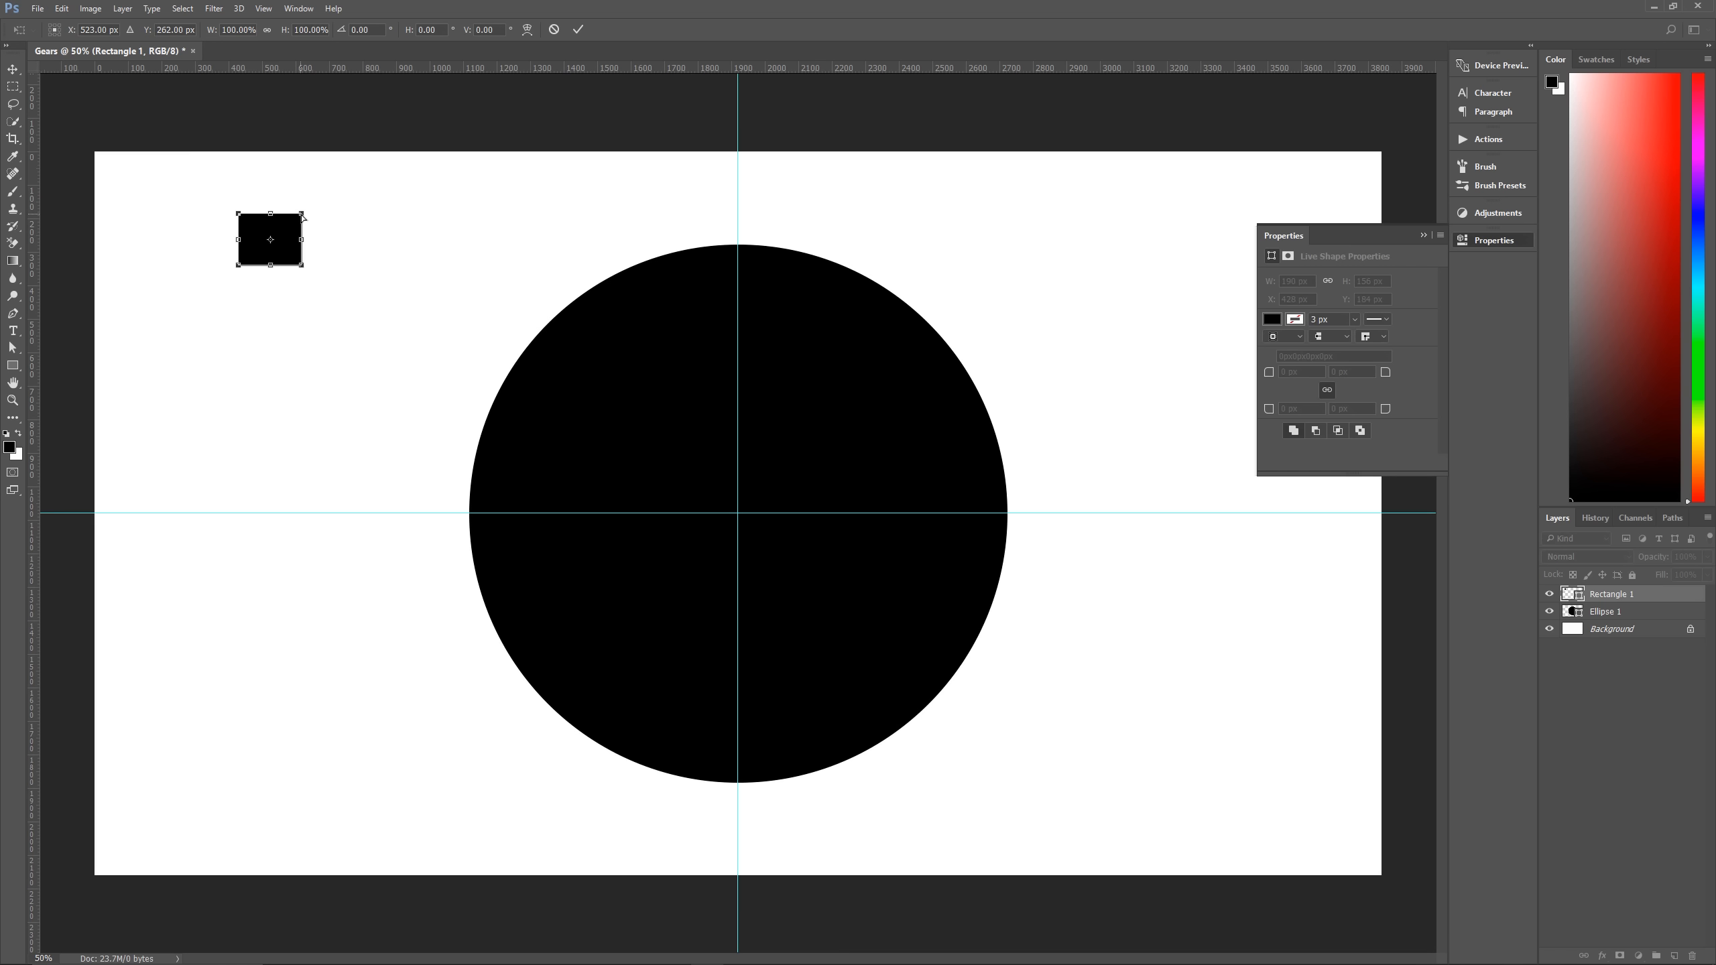
pyautogui.moveTo(302, 215); pyautogui.dragTo(283, 216)
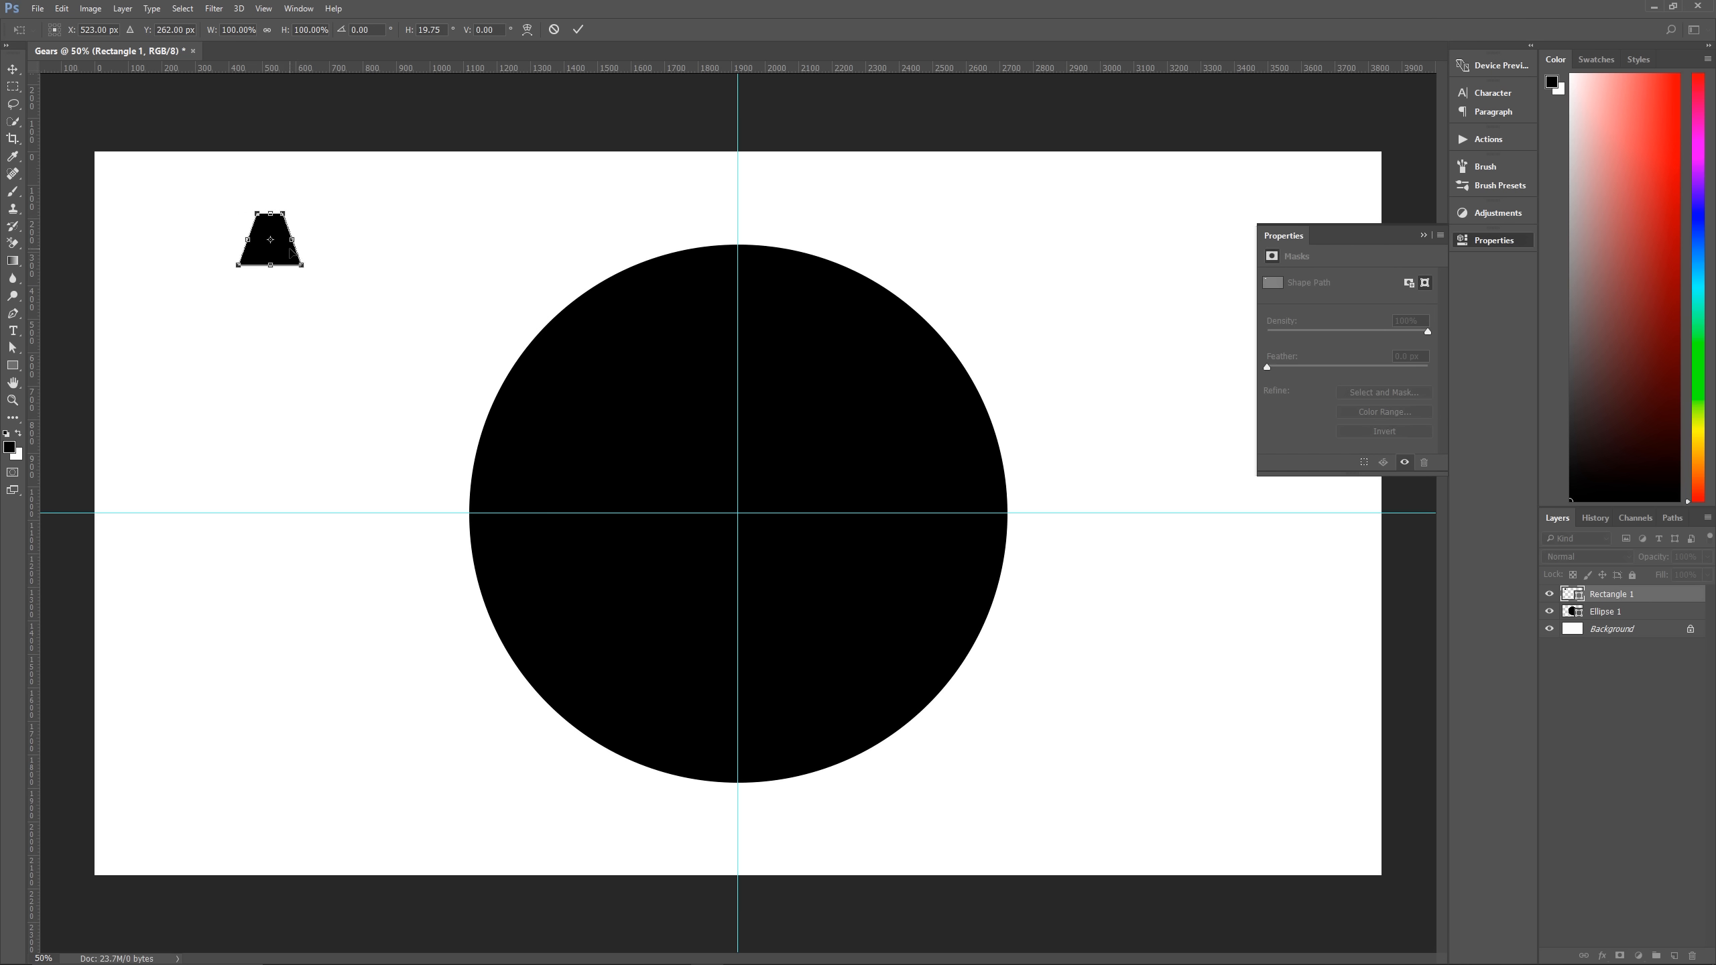
pyautogui.click(573, 31)
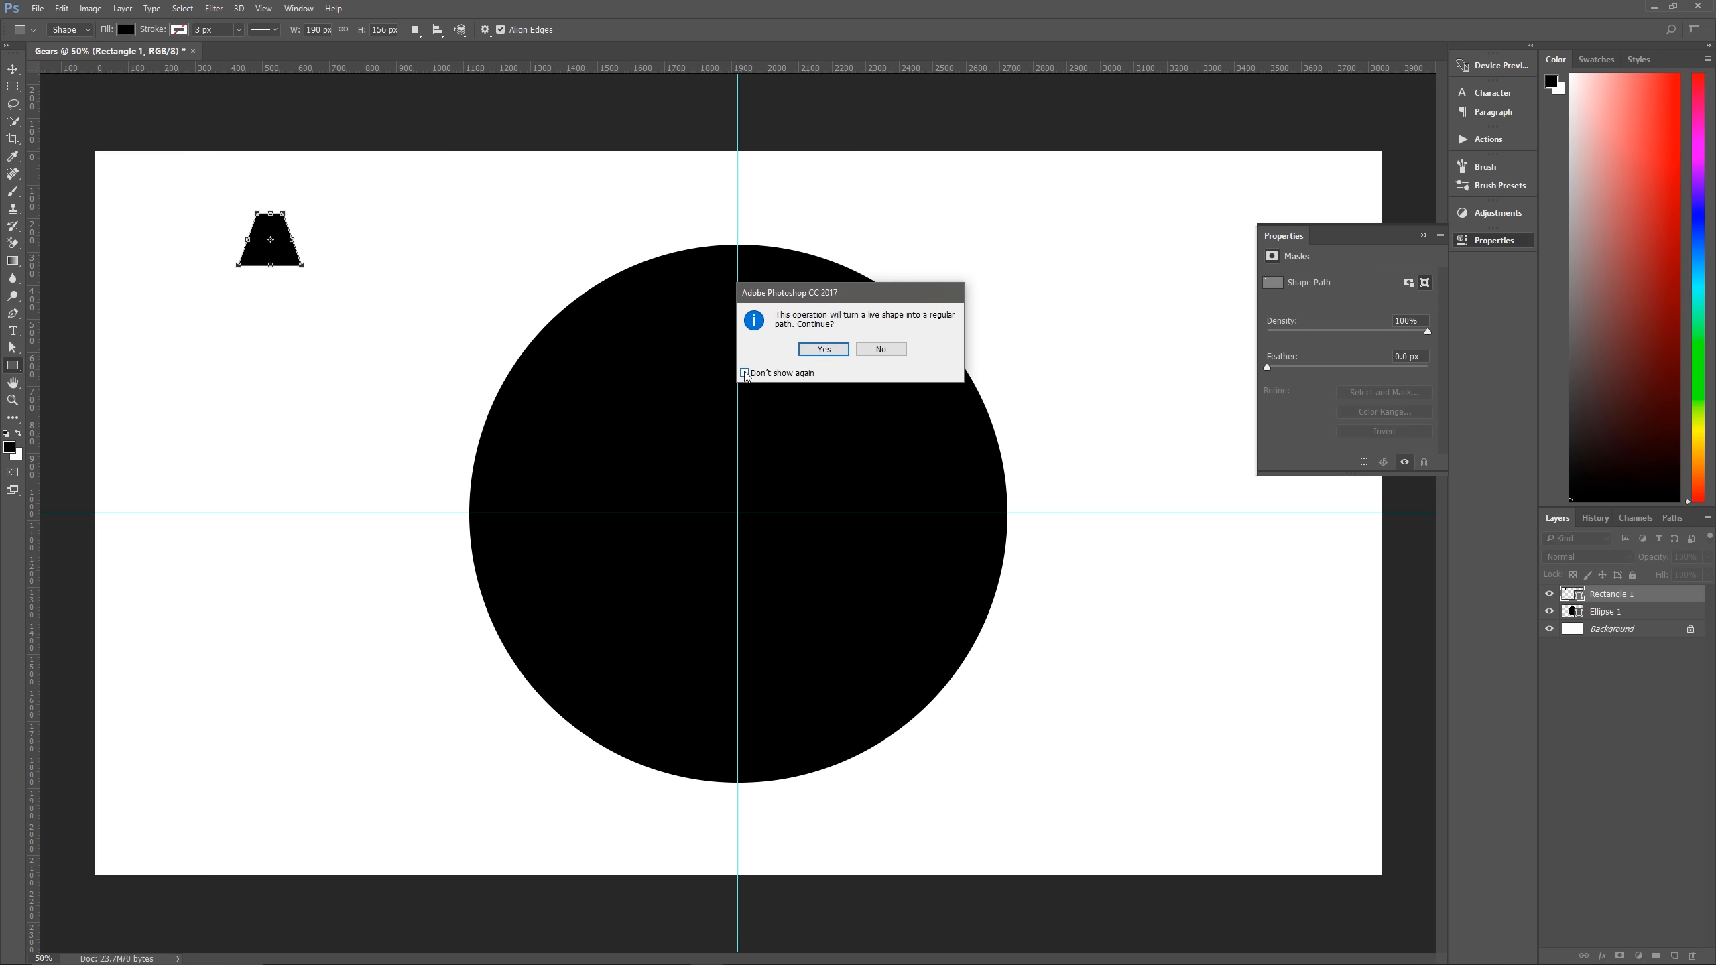
pyautogui.click(824, 349)
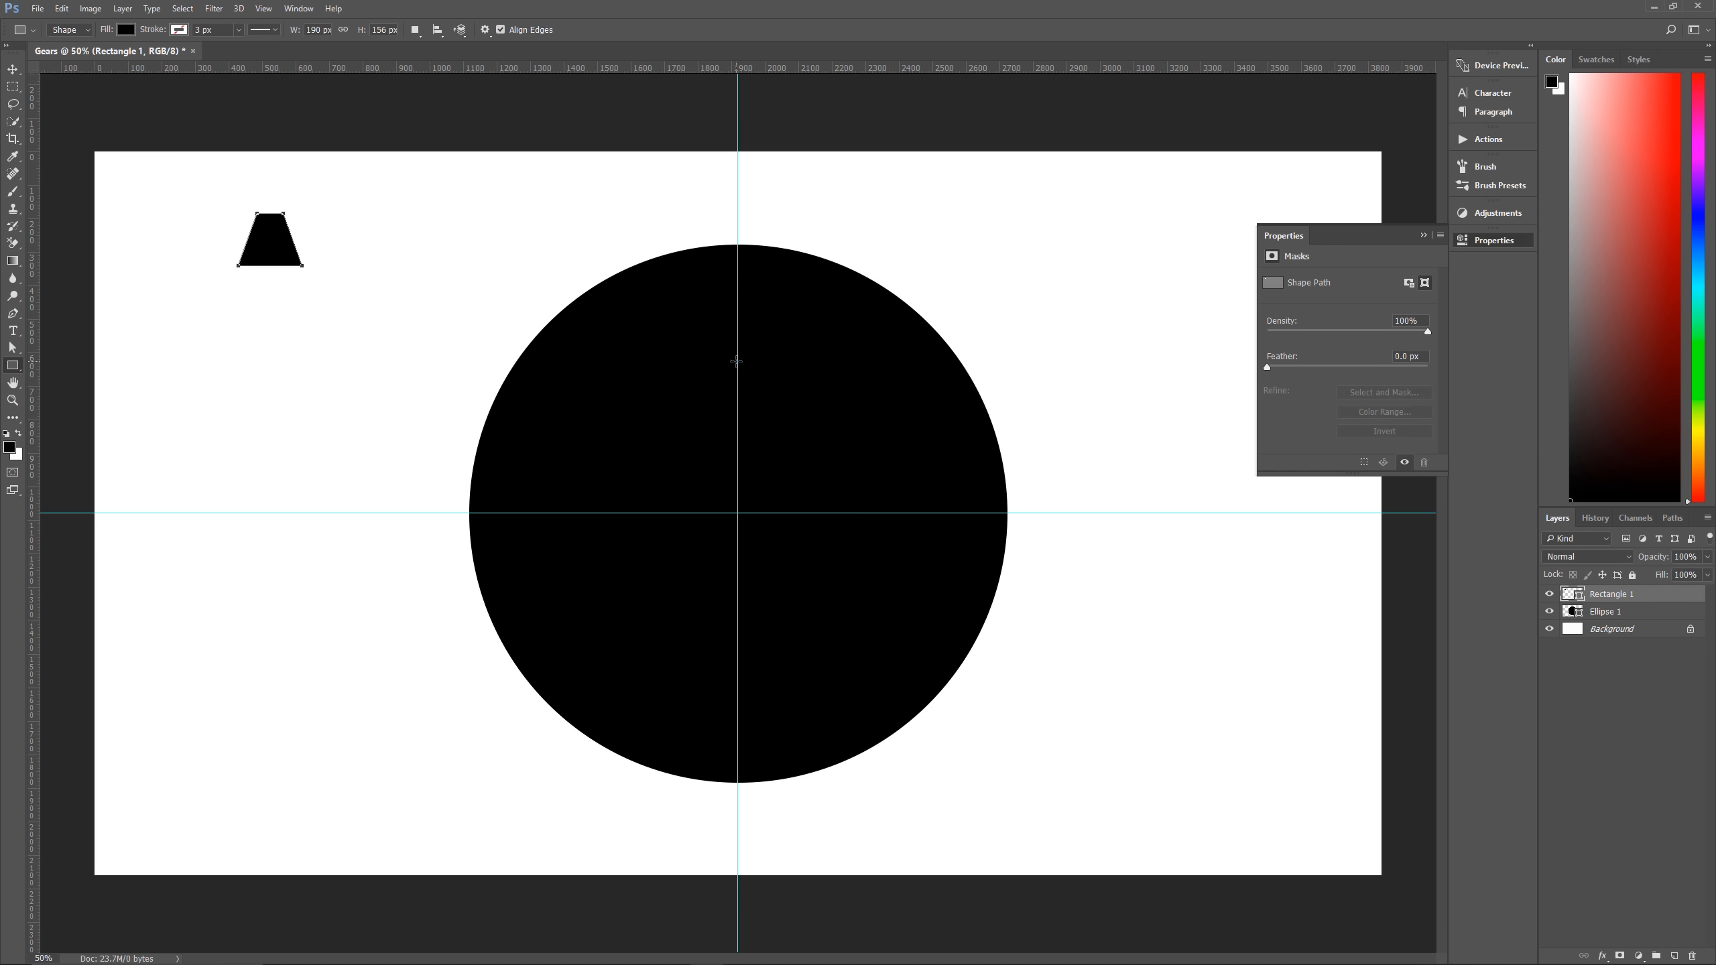
pyautogui.click(12, 68)
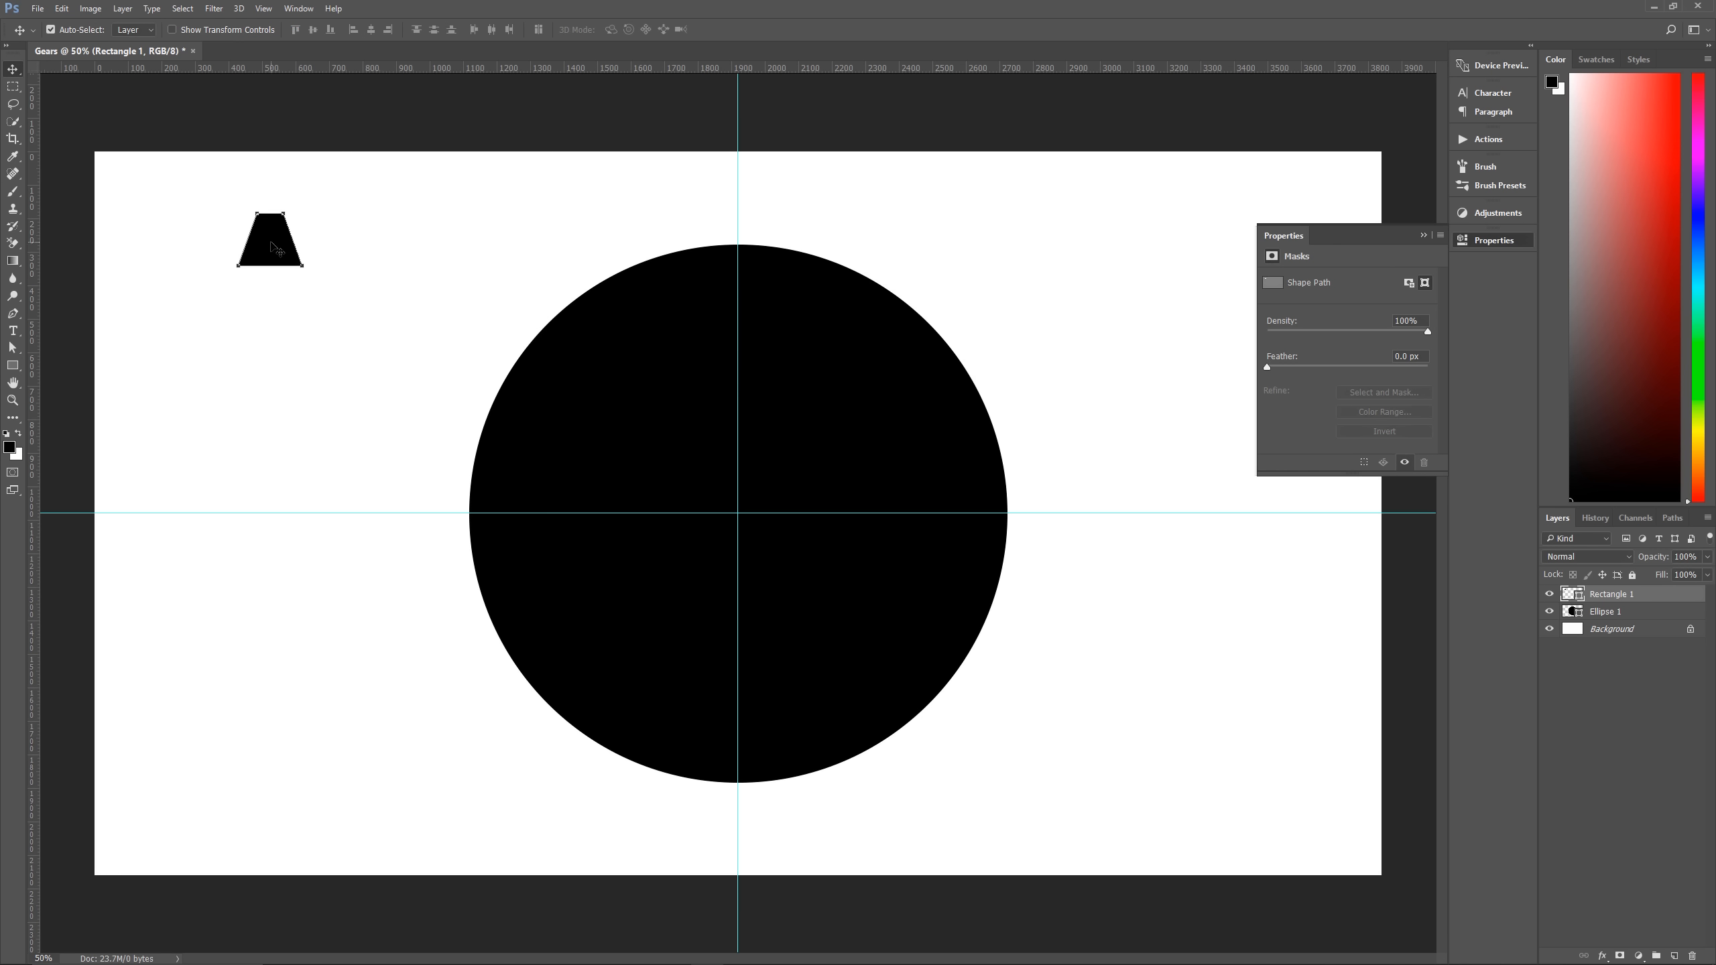
# Move the trapezoid onto the circle's top edge, centred on the vertical guide and slightly overlapping the circle.
pyautogui.moveTo(285, 238); pyautogui.dragTo(348, 243)
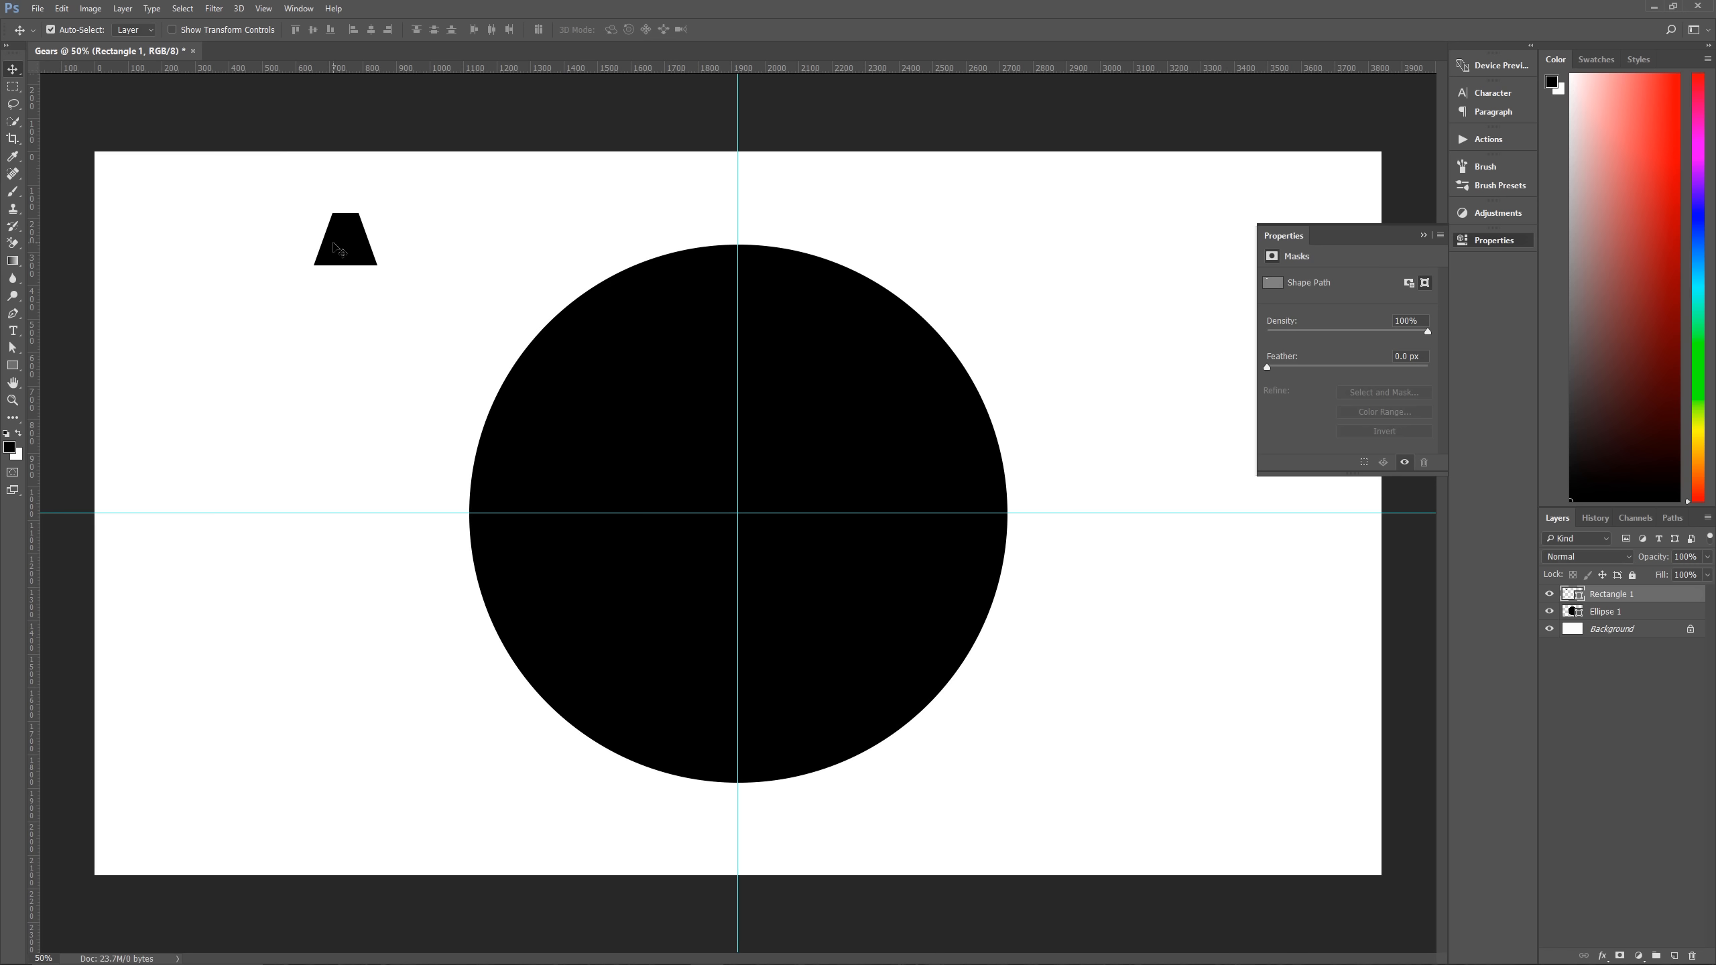
pyautogui.press('v')
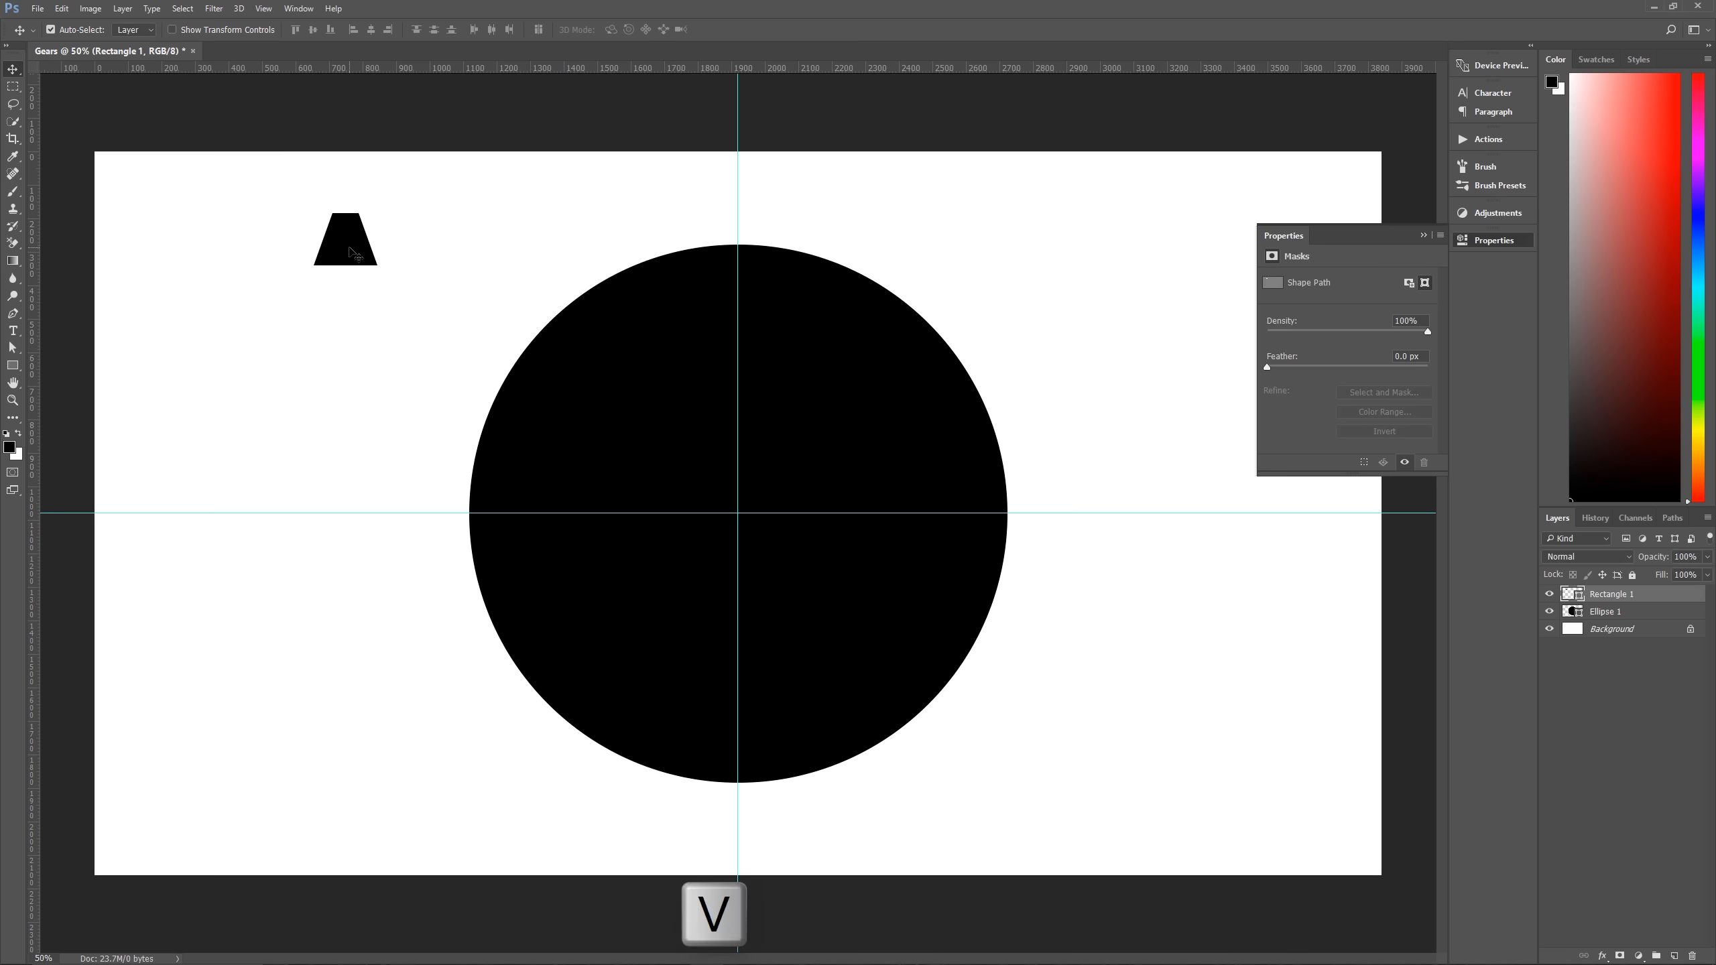
pyautogui.moveTo(356, 249); pyautogui.dragTo(740, 240)
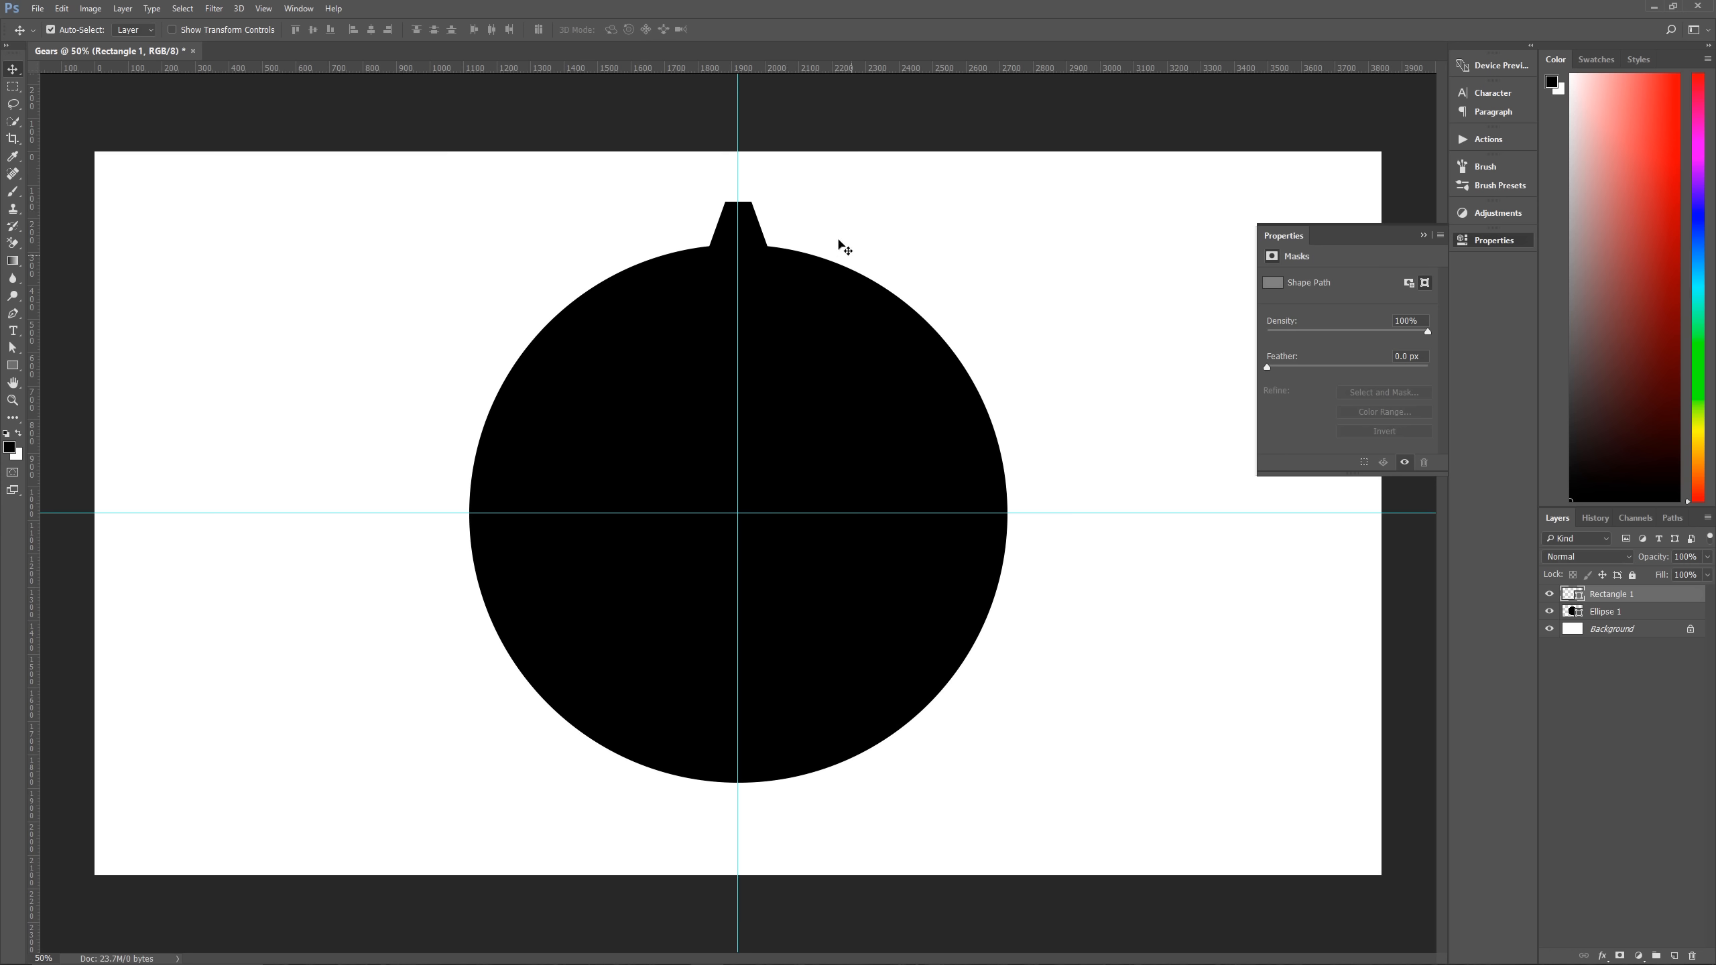
# Transform a duplicate of the tooth with its reference point at the guides' intersection, rotating it 15 degrees around the circle's centre.
pyautogui.press('ctrl')
pyautogui.hotkey('ctrl', 'alt', 't')
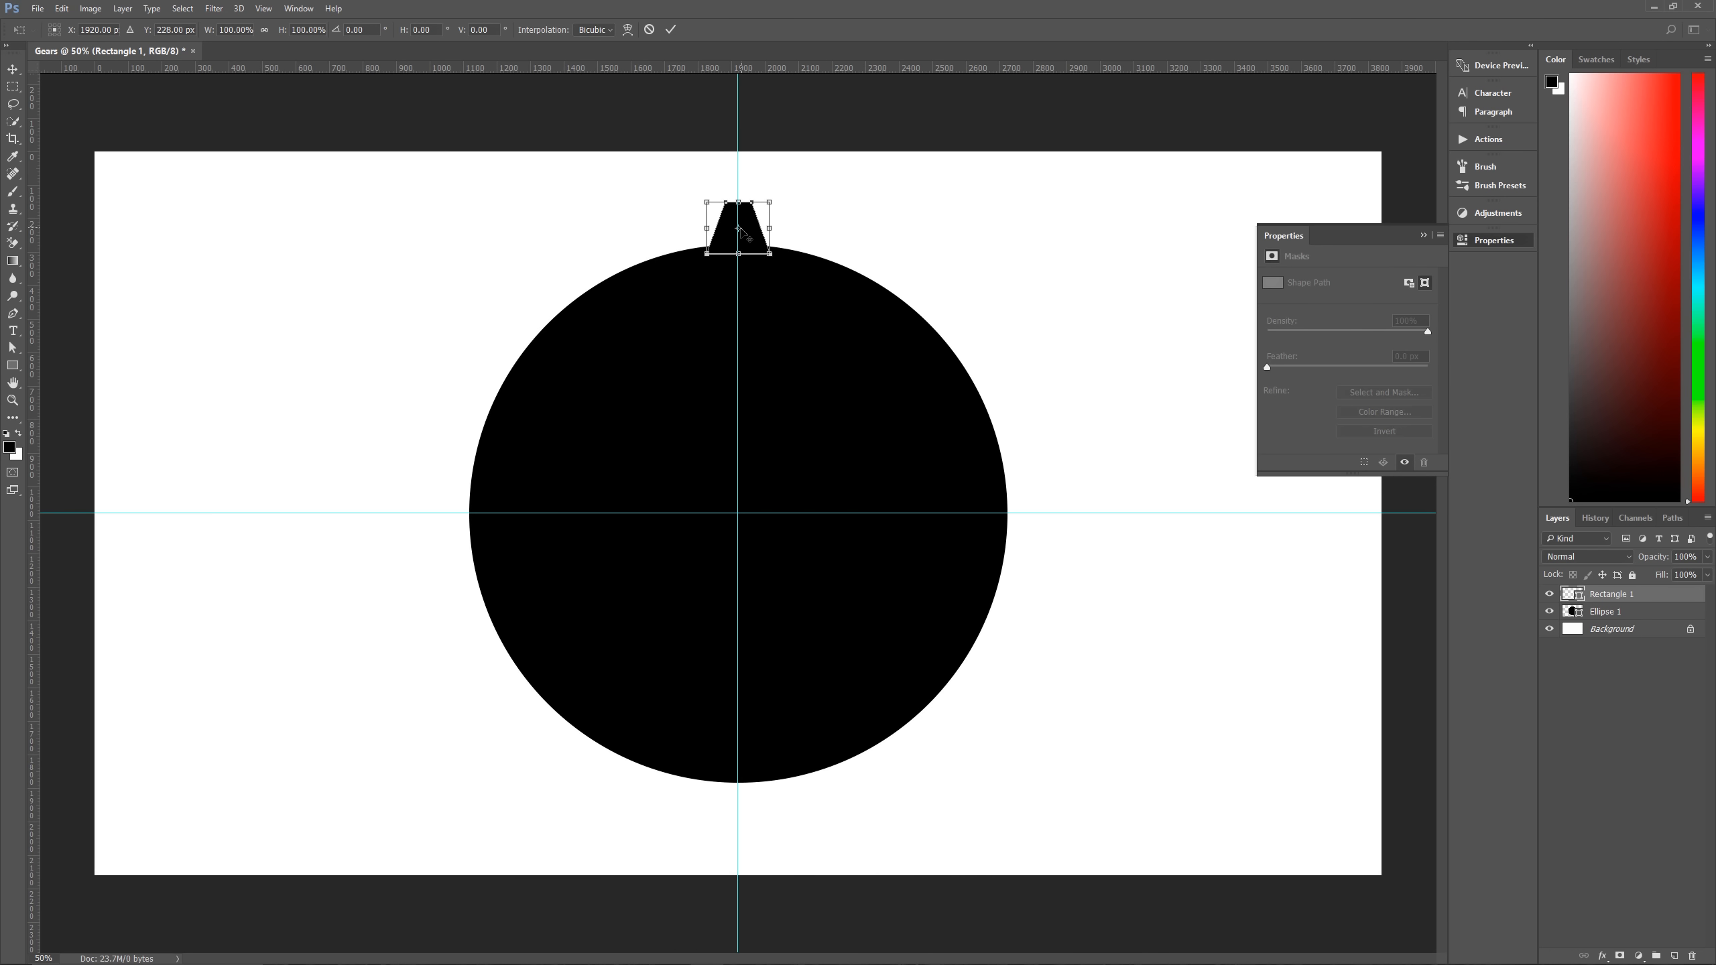
pyautogui.moveTo(739, 230); pyautogui.dragTo(738, 515)
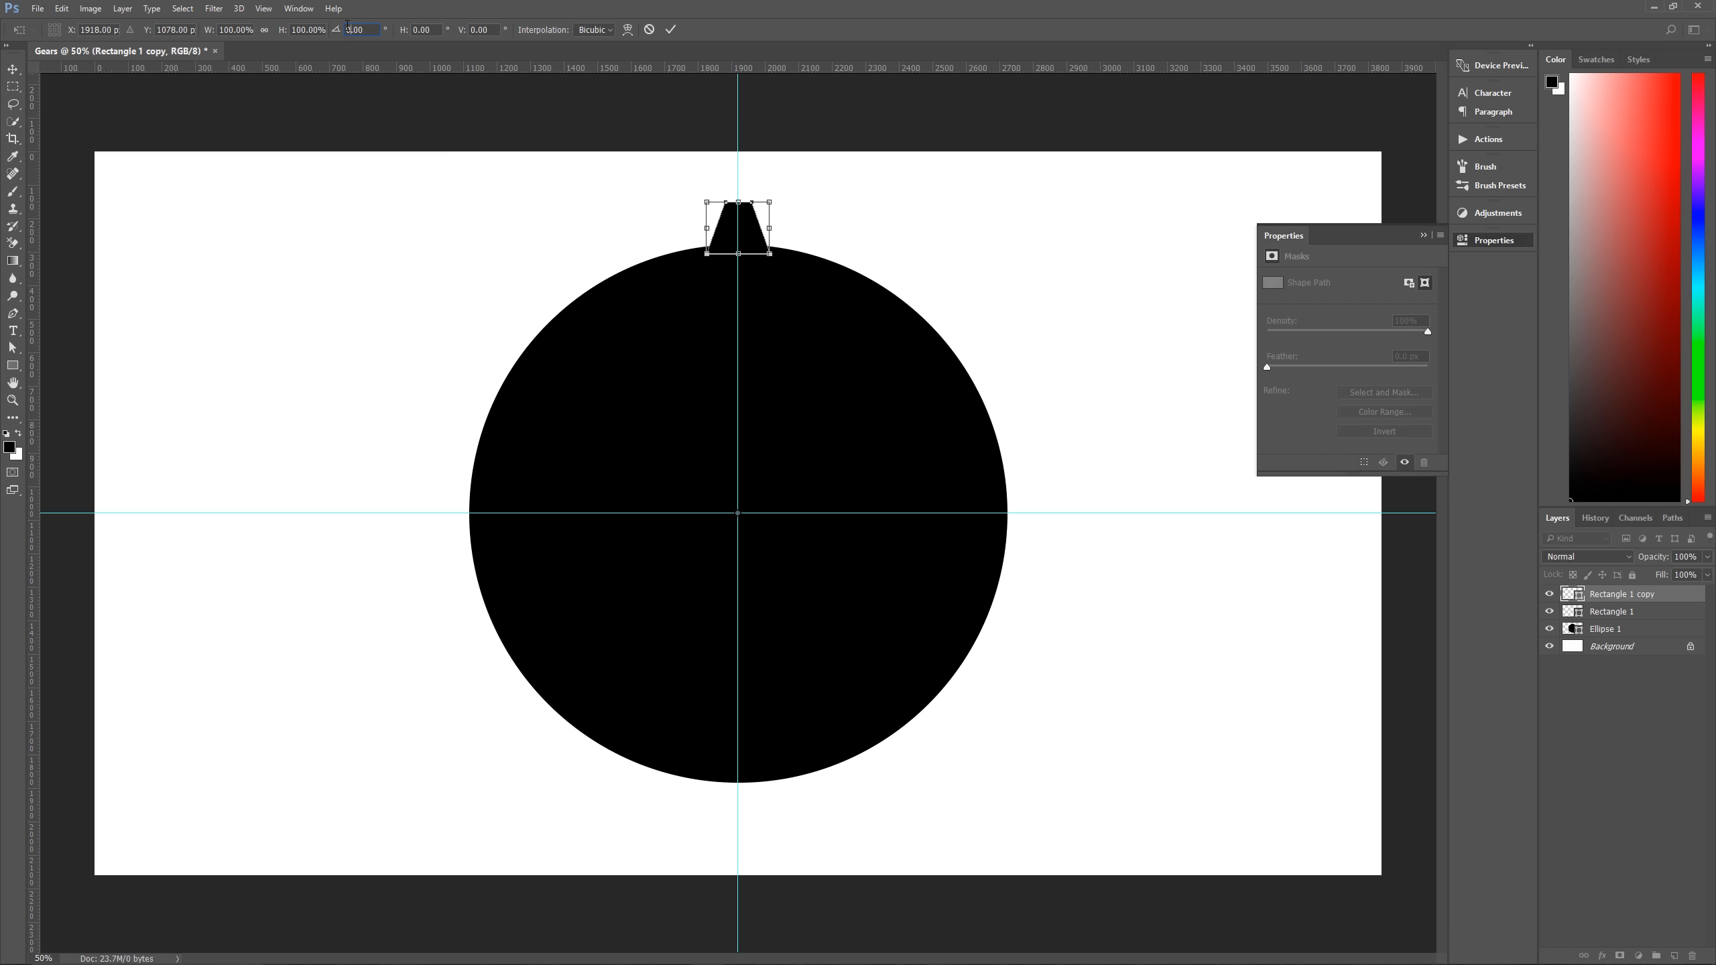
pyautogui.write('15')
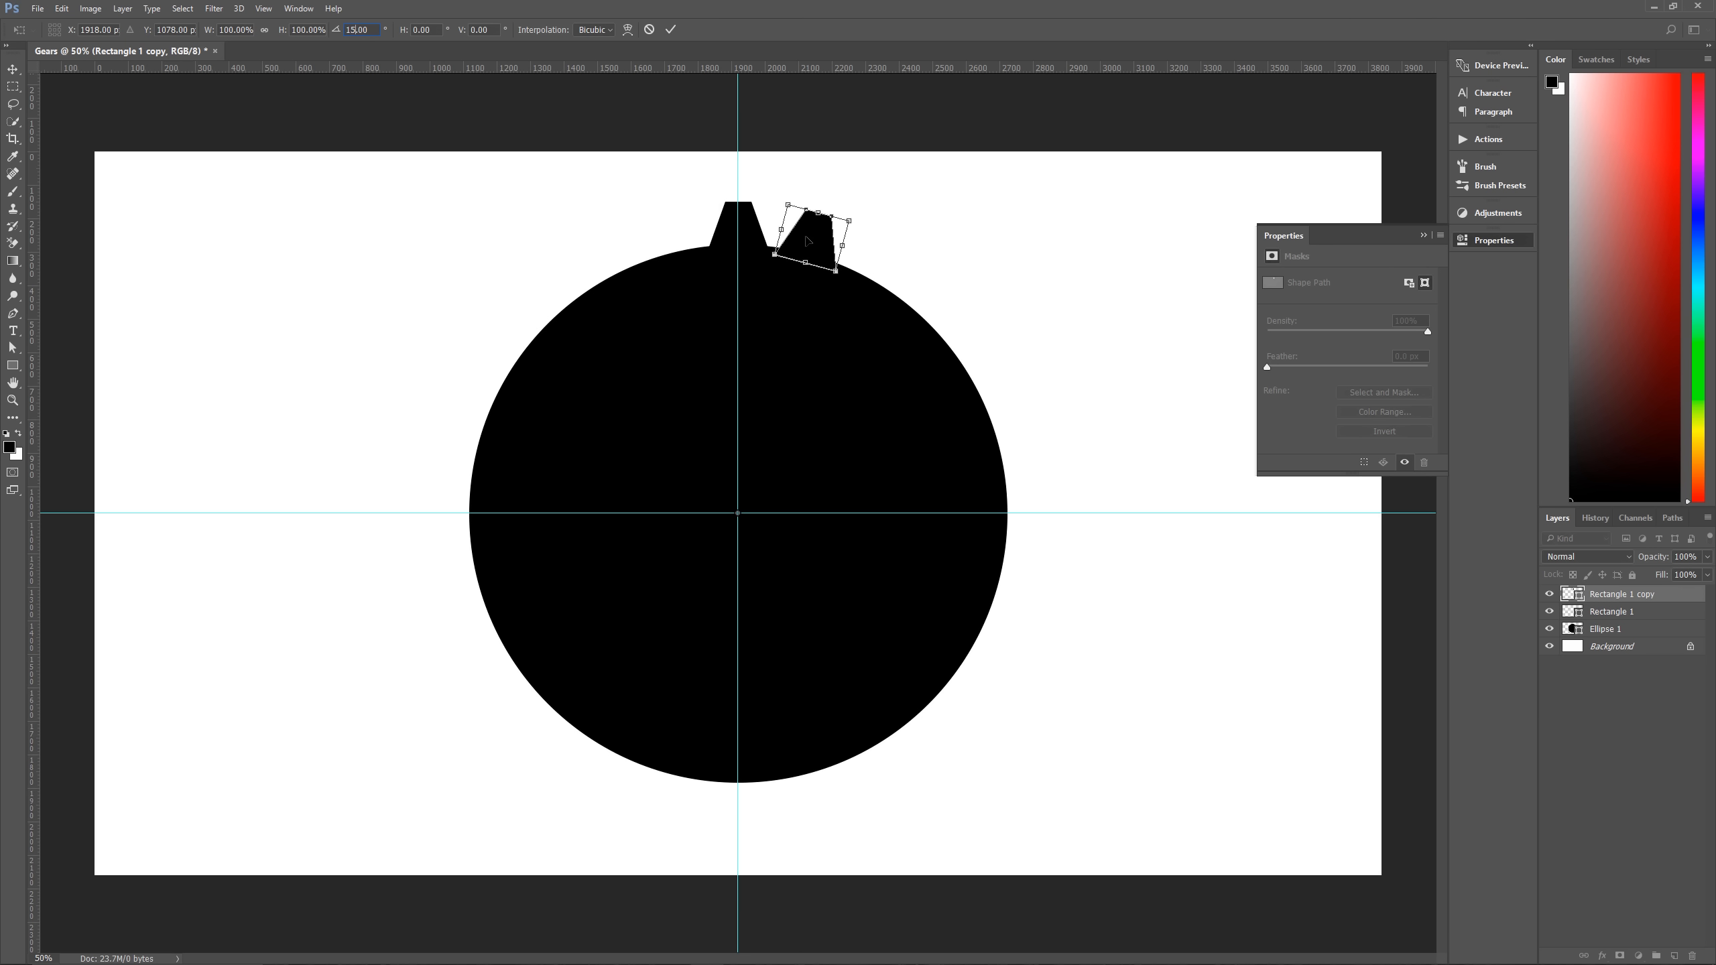
pyautogui.click(671, 29)
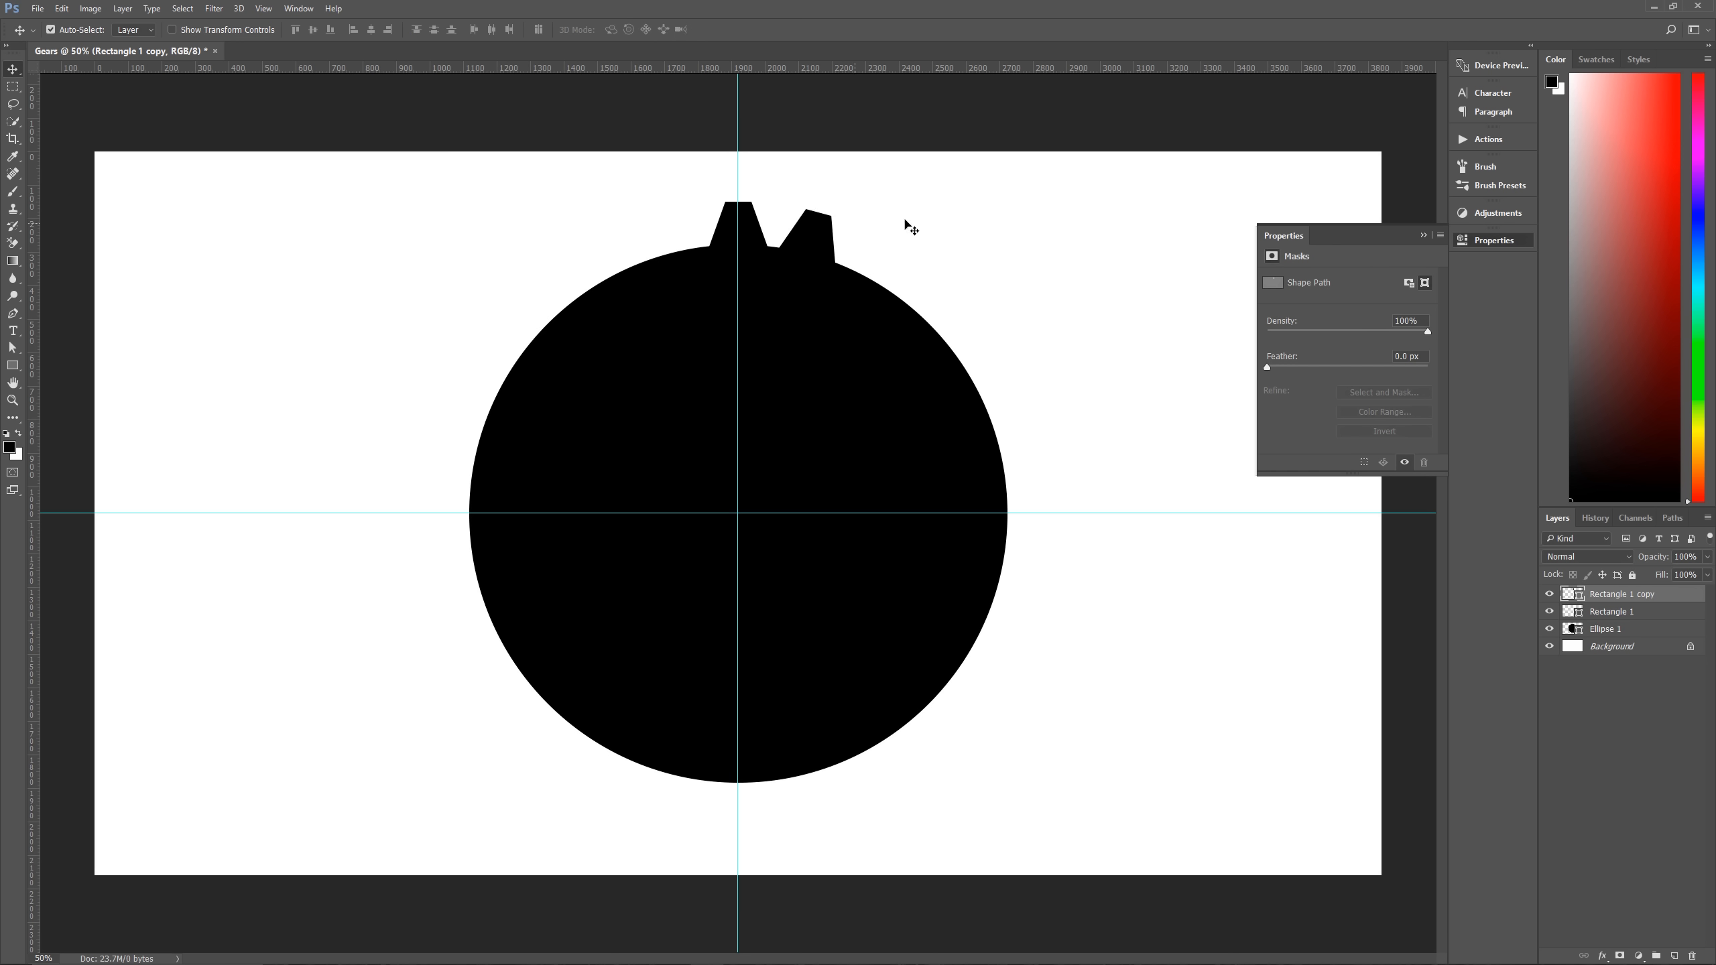
# Repeat the duplicating 15-degree rotation until evenly spaced teeth surround the entire circle, ending with the layer Rectangle 1 copy 23.
pyautogui.press('ctrl')
pyautogui.hotkey('ctrl', 'shift', 'alt', 't')
pyautogui.hotkey('ctrl', 'shift', 'alt', 't')
pyautogui.hotkey('ctrl', 'shift', 'alt', 't')
pyautogui.hotkey('ctrl', 'shift', 'alt', 't')
pyautogui.hotkey('ctrl', 'shift', 'alt', 't')
pyautogui.hotkey('ctrl', 'shift', 'alt', 't')
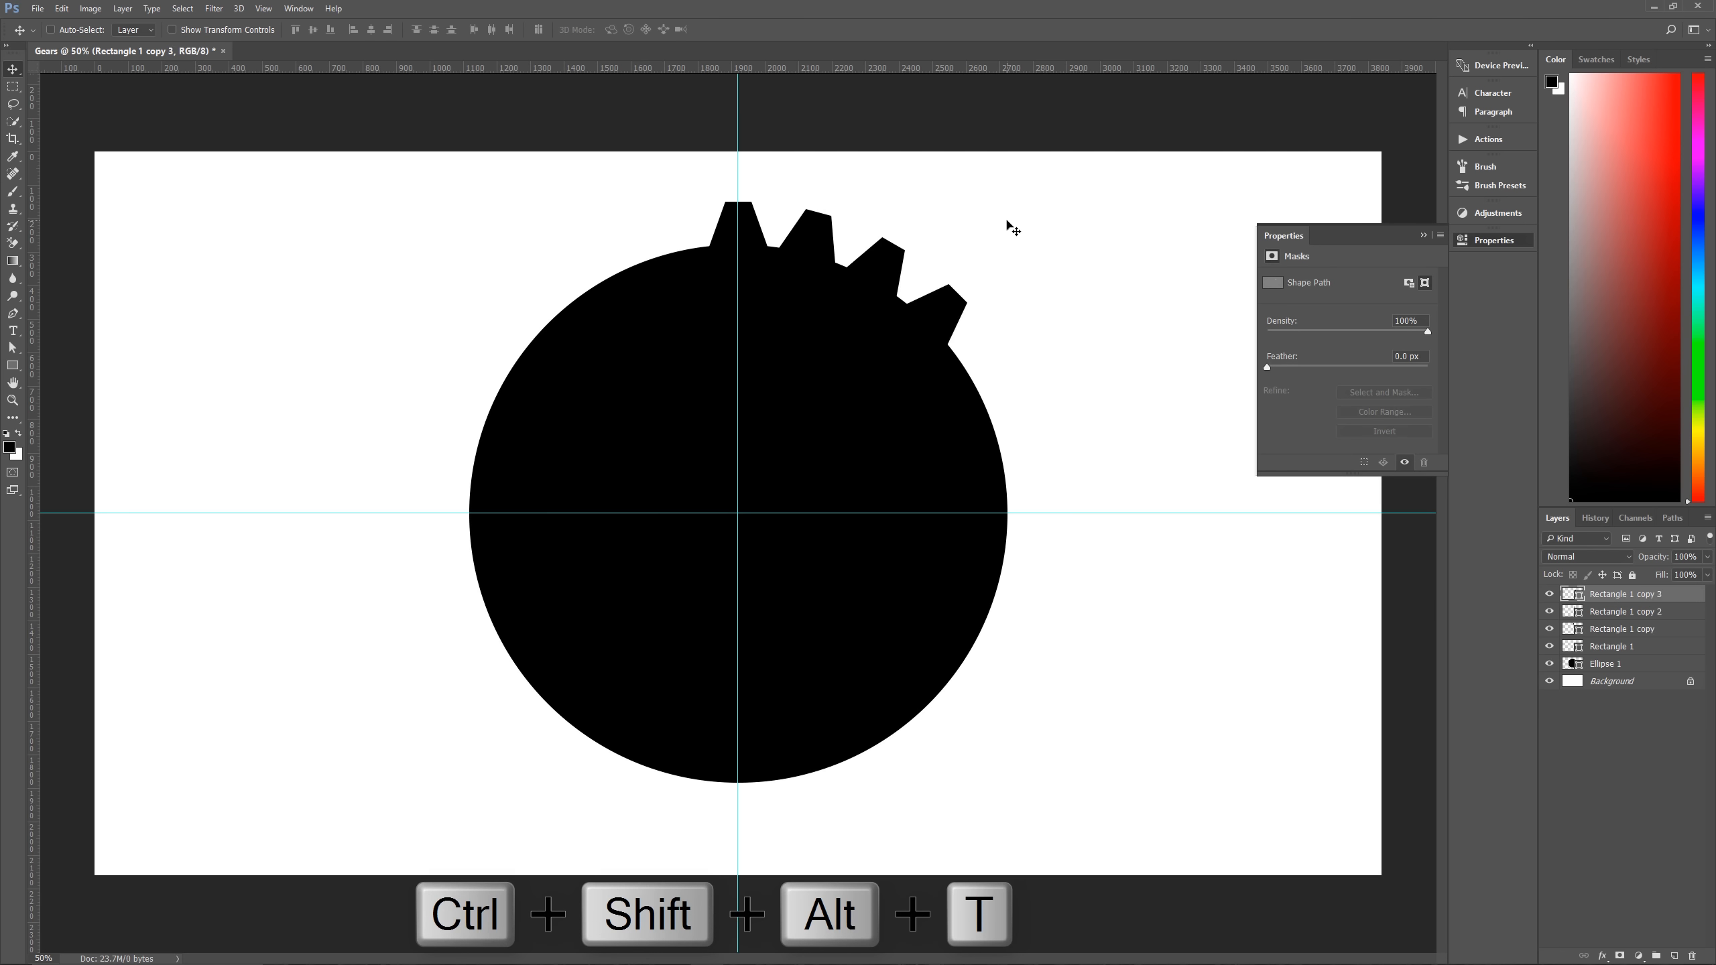
pyautogui.hotkey('ctrl', 'shift', 'alt', 't')
pyautogui.hotkey('ctrl', 'shift', 'alt', 't')
pyautogui.hotkey('ctrl', 'shift', 'alt', 't')
pyautogui.hotkey('ctrl', 'shift', 'alt', 't')
pyautogui.hotkey('ctrl', 'shift', 'alt', 't')
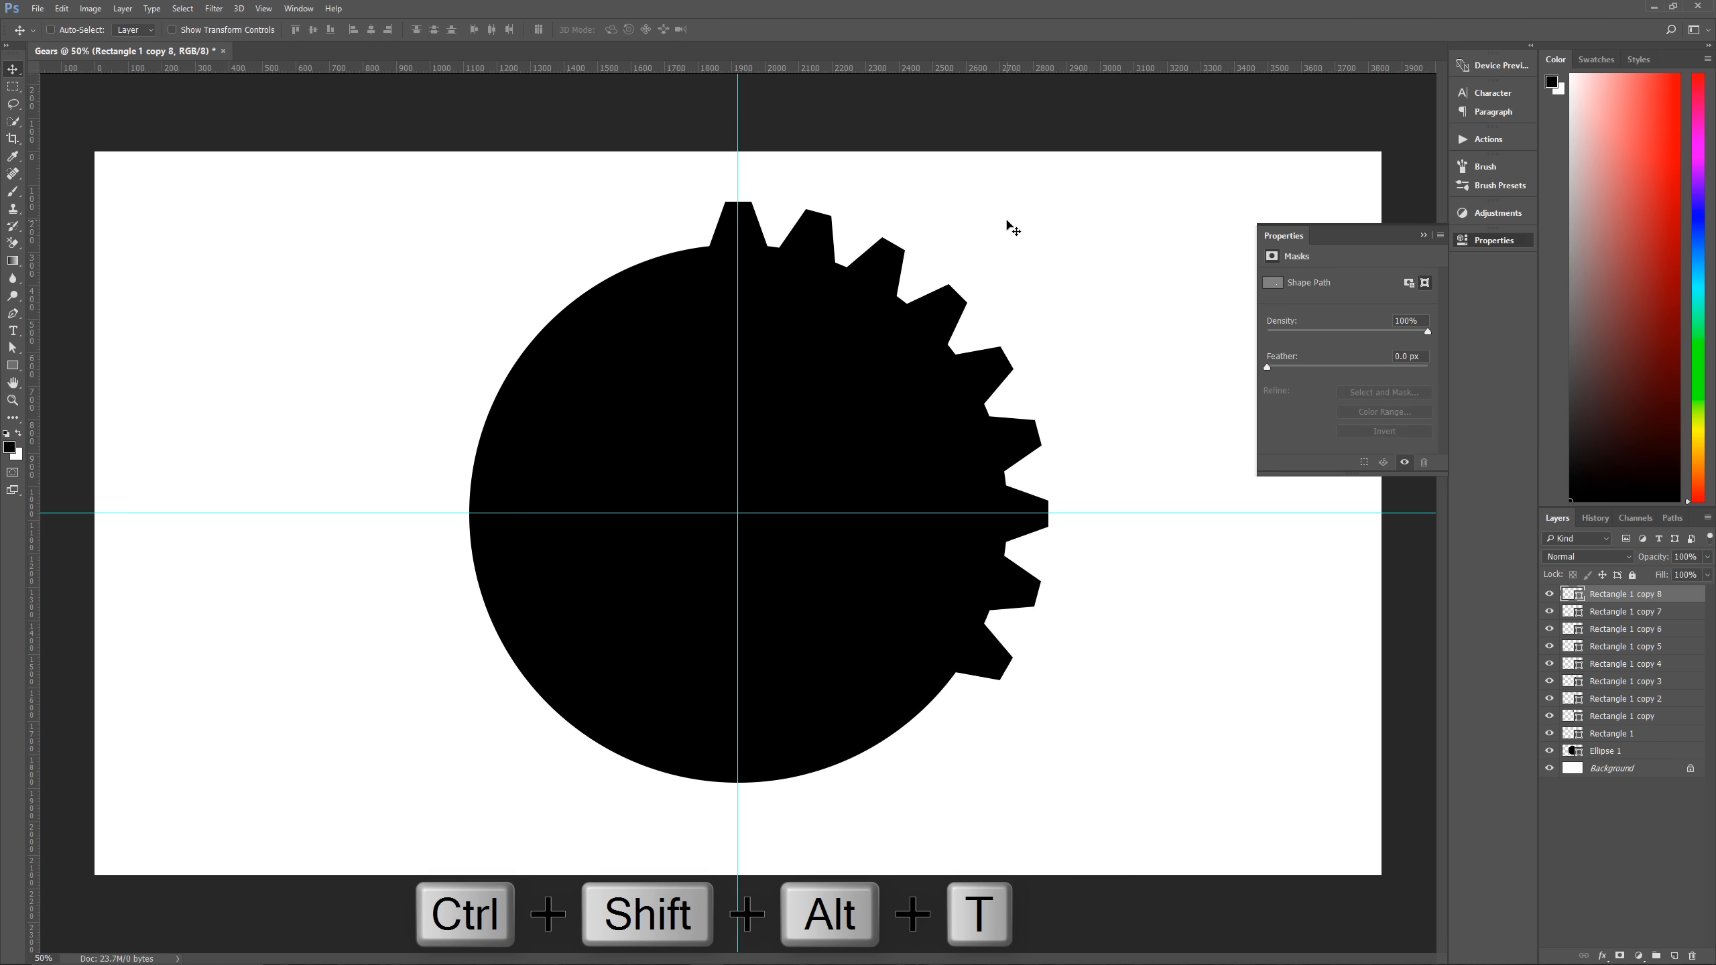
pyautogui.hotkey('ctrl', 'shift', 'alt', 't')
pyautogui.hotkey('ctrl', 'shift', 'alt', 't')
pyautogui.hotkey('ctrl', 'shift', 'alt', 't')
pyautogui.hotkey('ctrl', 'shift', 'alt', 't')
pyautogui.hotkey('ctrl', 'shift', 'alt', 't')
pyautogui.hotkey('ctrl', 'shift', 'alt', 't')
pyautogui.hotkey('ctrl', 'shift', 'alt', 't')
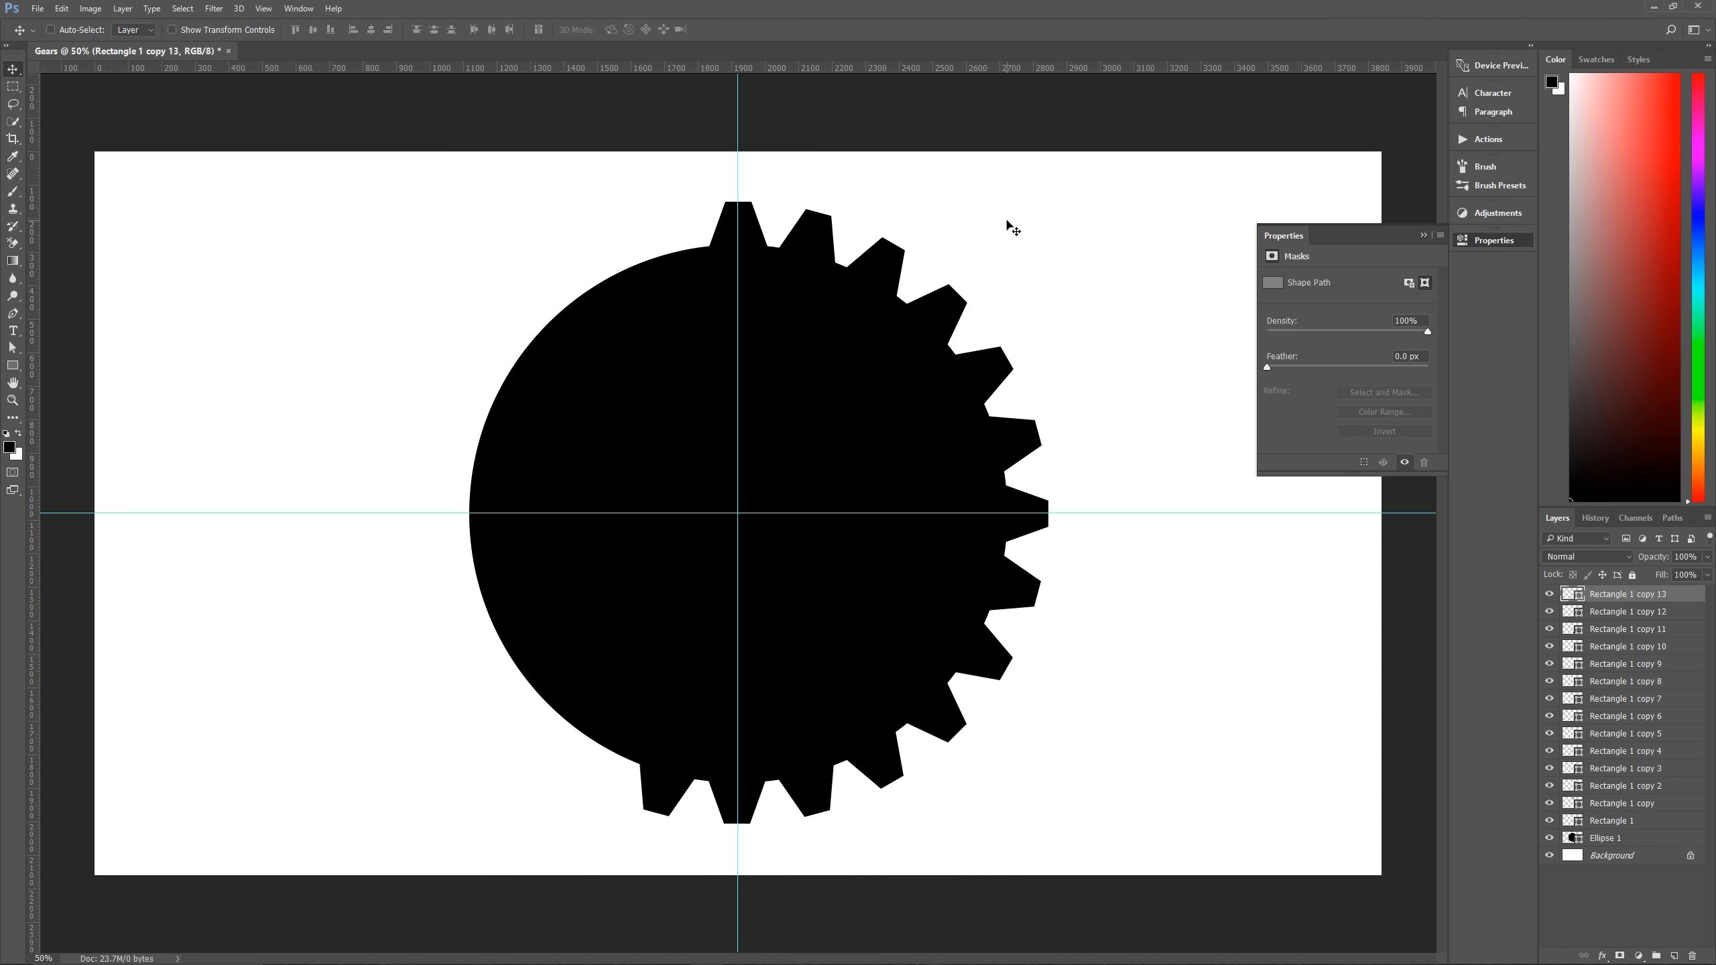
pyautogui.hotkey('ctrl', 'shift', 'alt', 't')
pyautogui.hotkey('ctrl', 'shift', 'alt', 't')
pyautogui.hotkey('ctrl', 'shift', 'alt', 't')
pyautogui.hotkey('ctrl', 'shift', 'alt', 't')
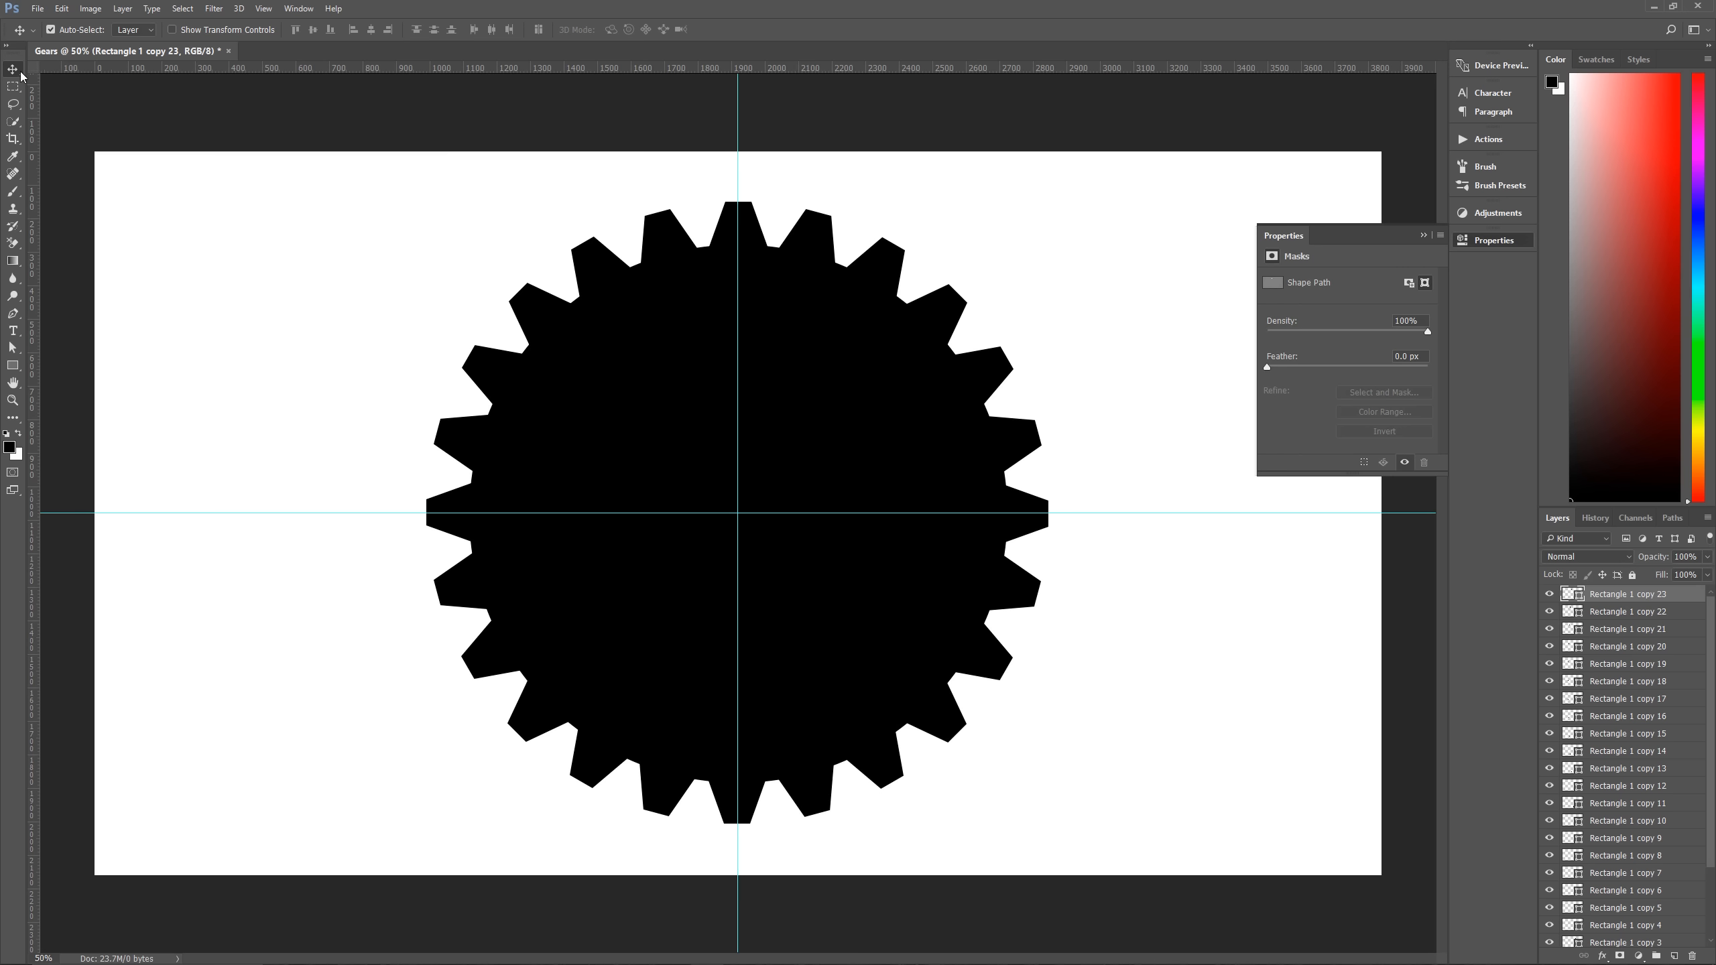
# Select all the tooth and circle shape layers and combine them into one layer with Unite Shapes.
pyautogui.moveTo(227, 166); pyautogui.dragTo(1193, 853)
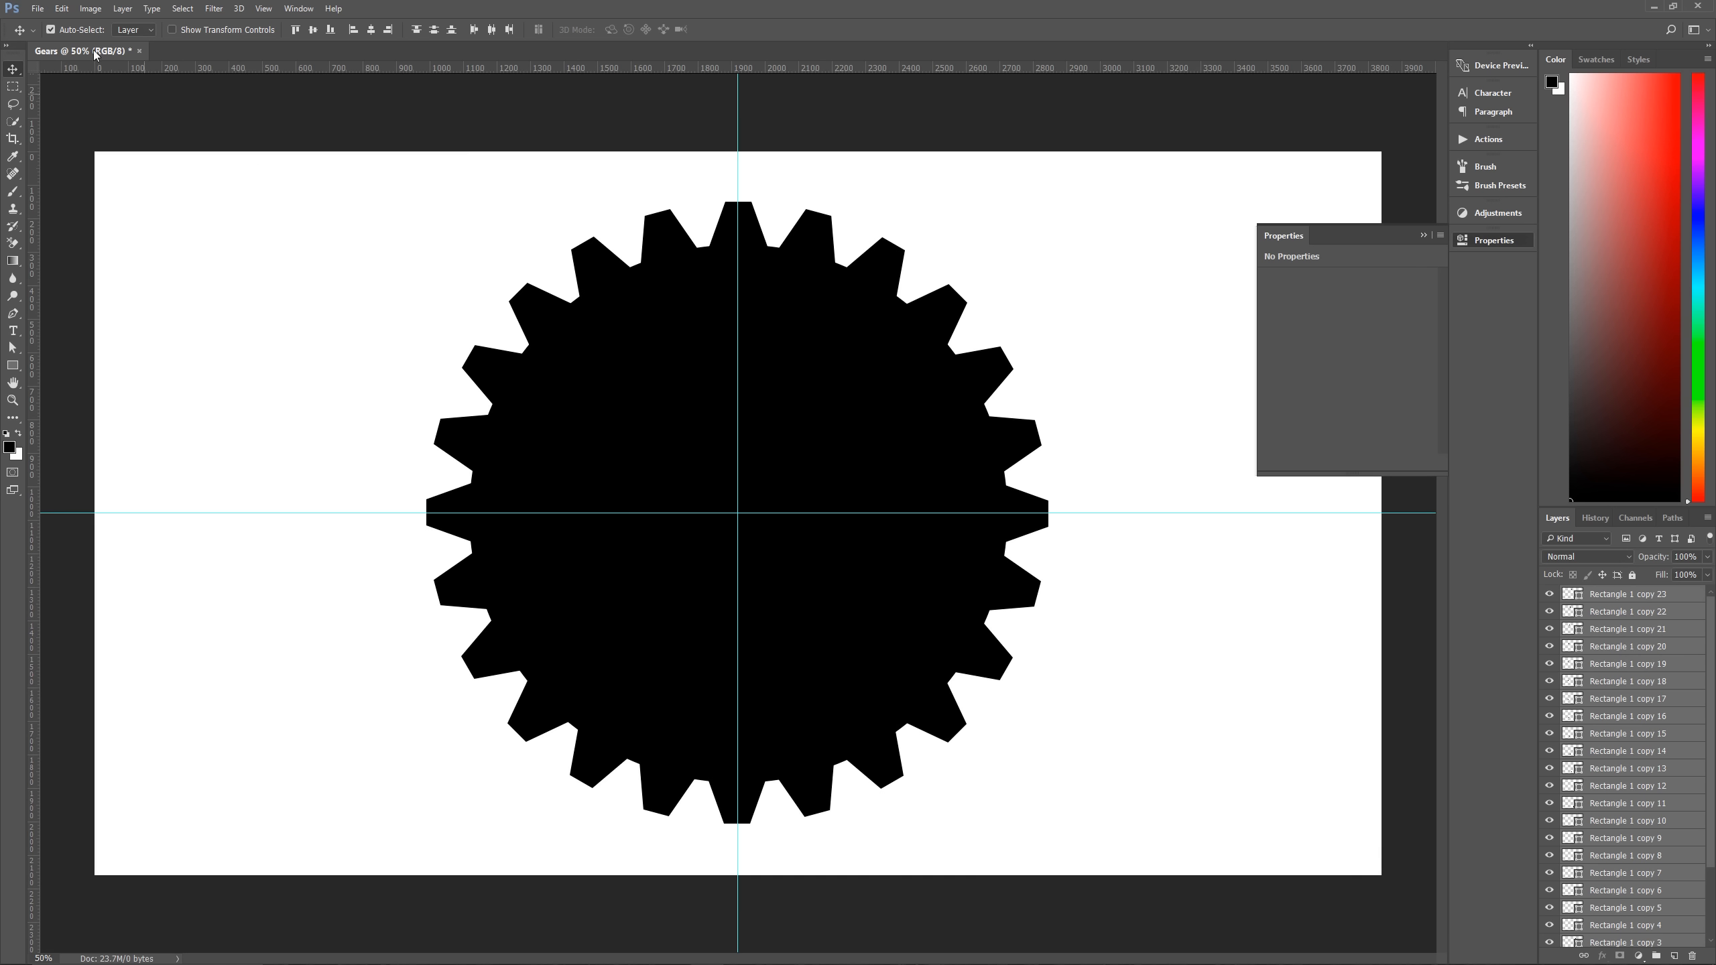
pyautogui.click(126, 10)
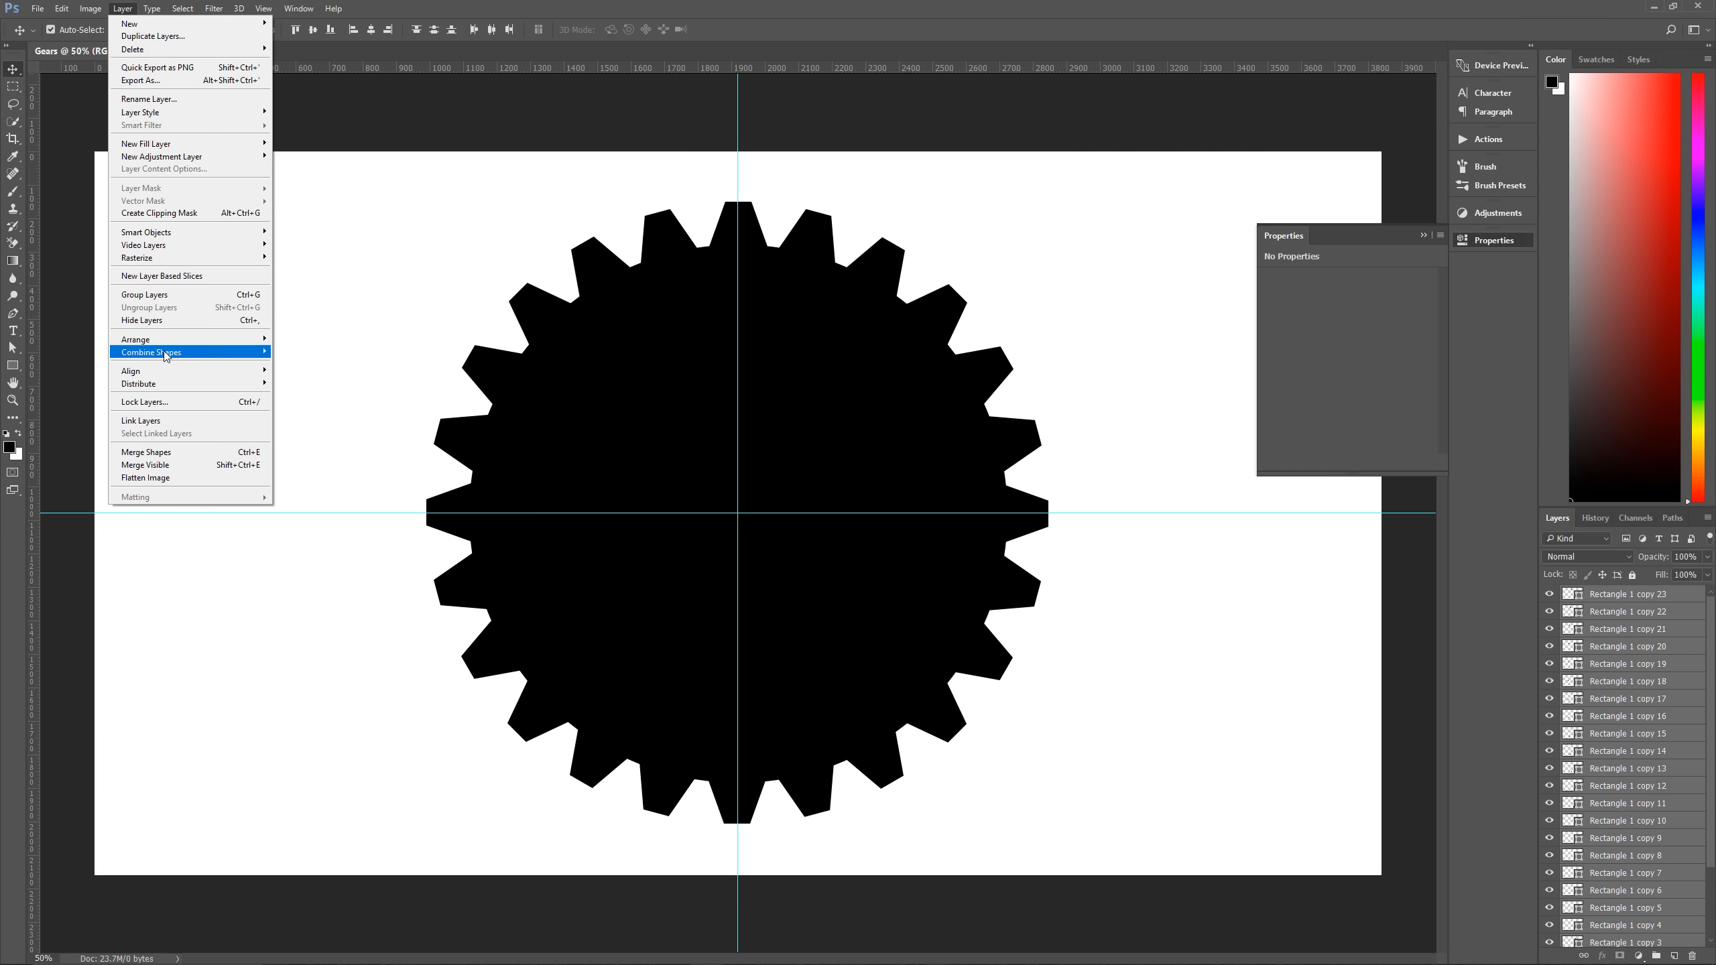
pyautogui.moveTo(184, 353)
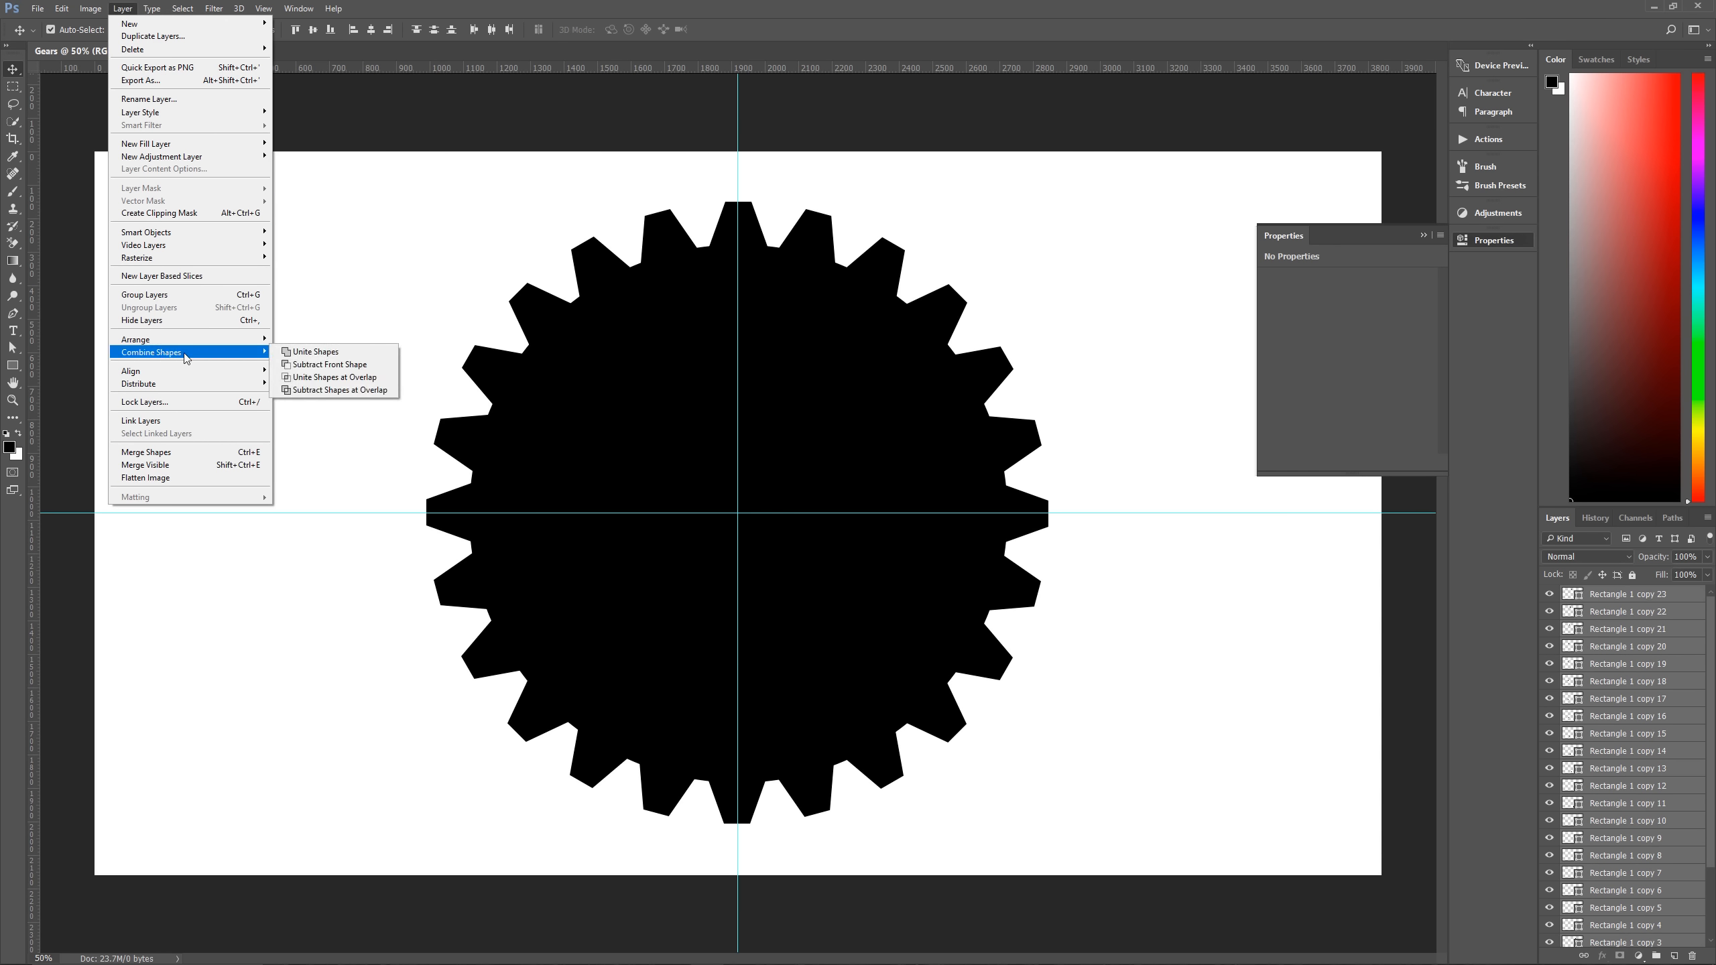
pyautogui.click(324, 357)
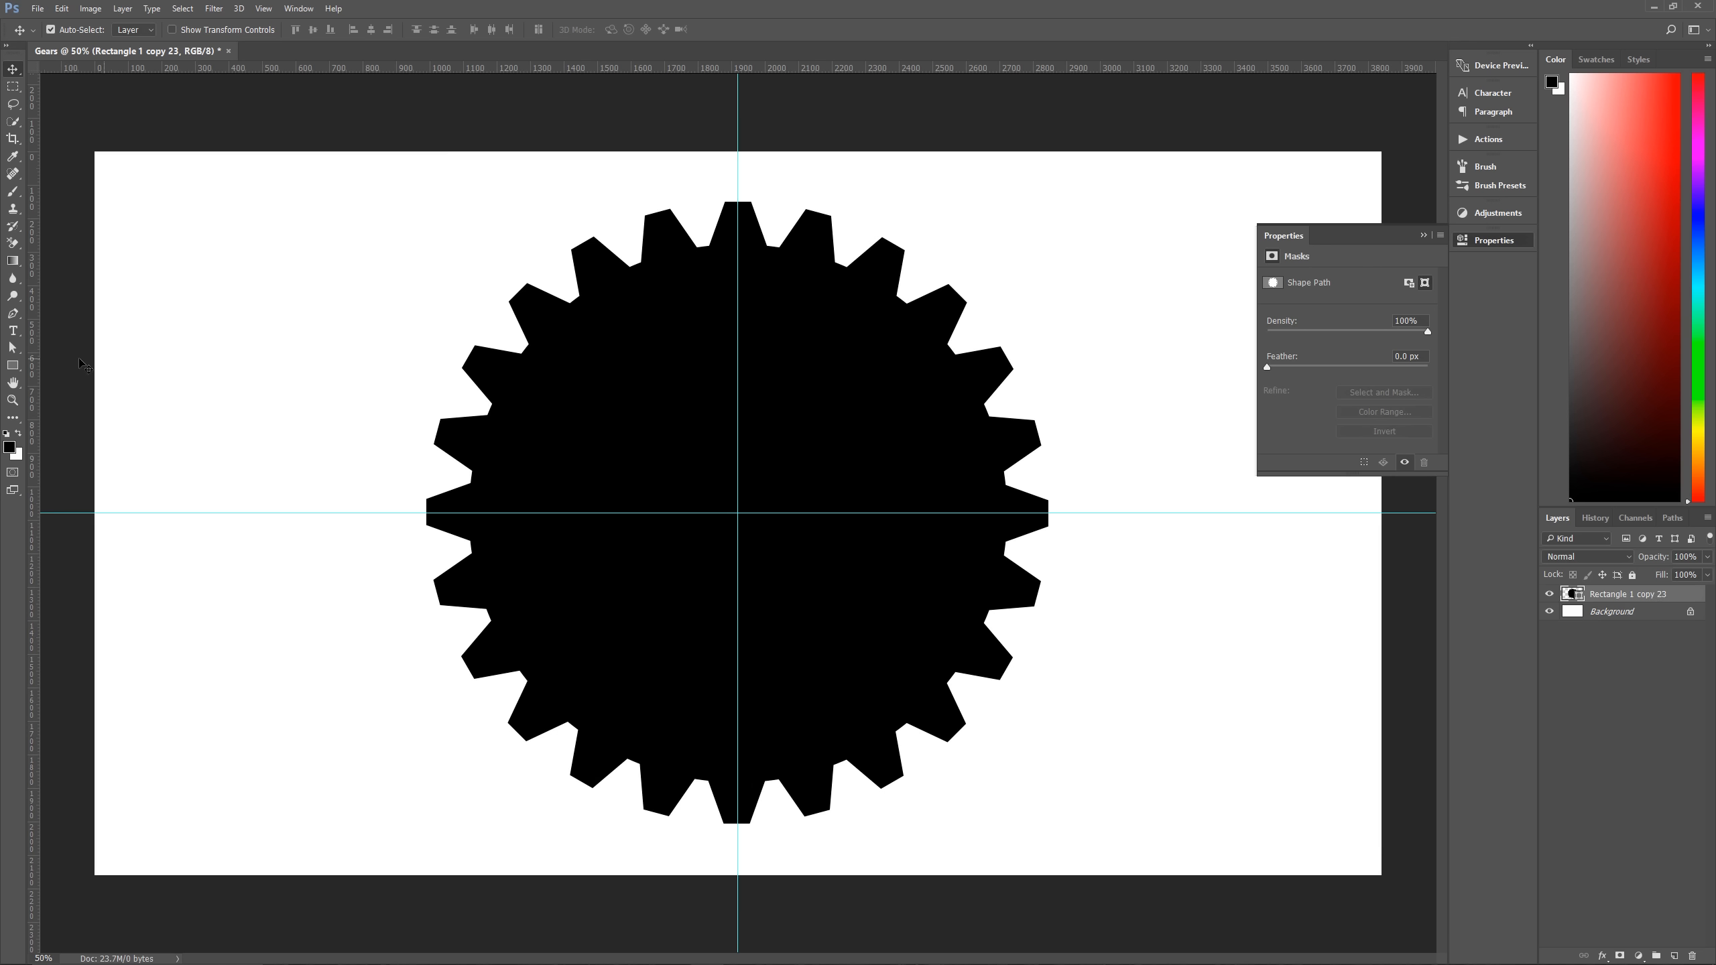
# Merge the shape components of the united gear into one outline, accepting conversion to a regular path.
pyautogui.click(14, 367)
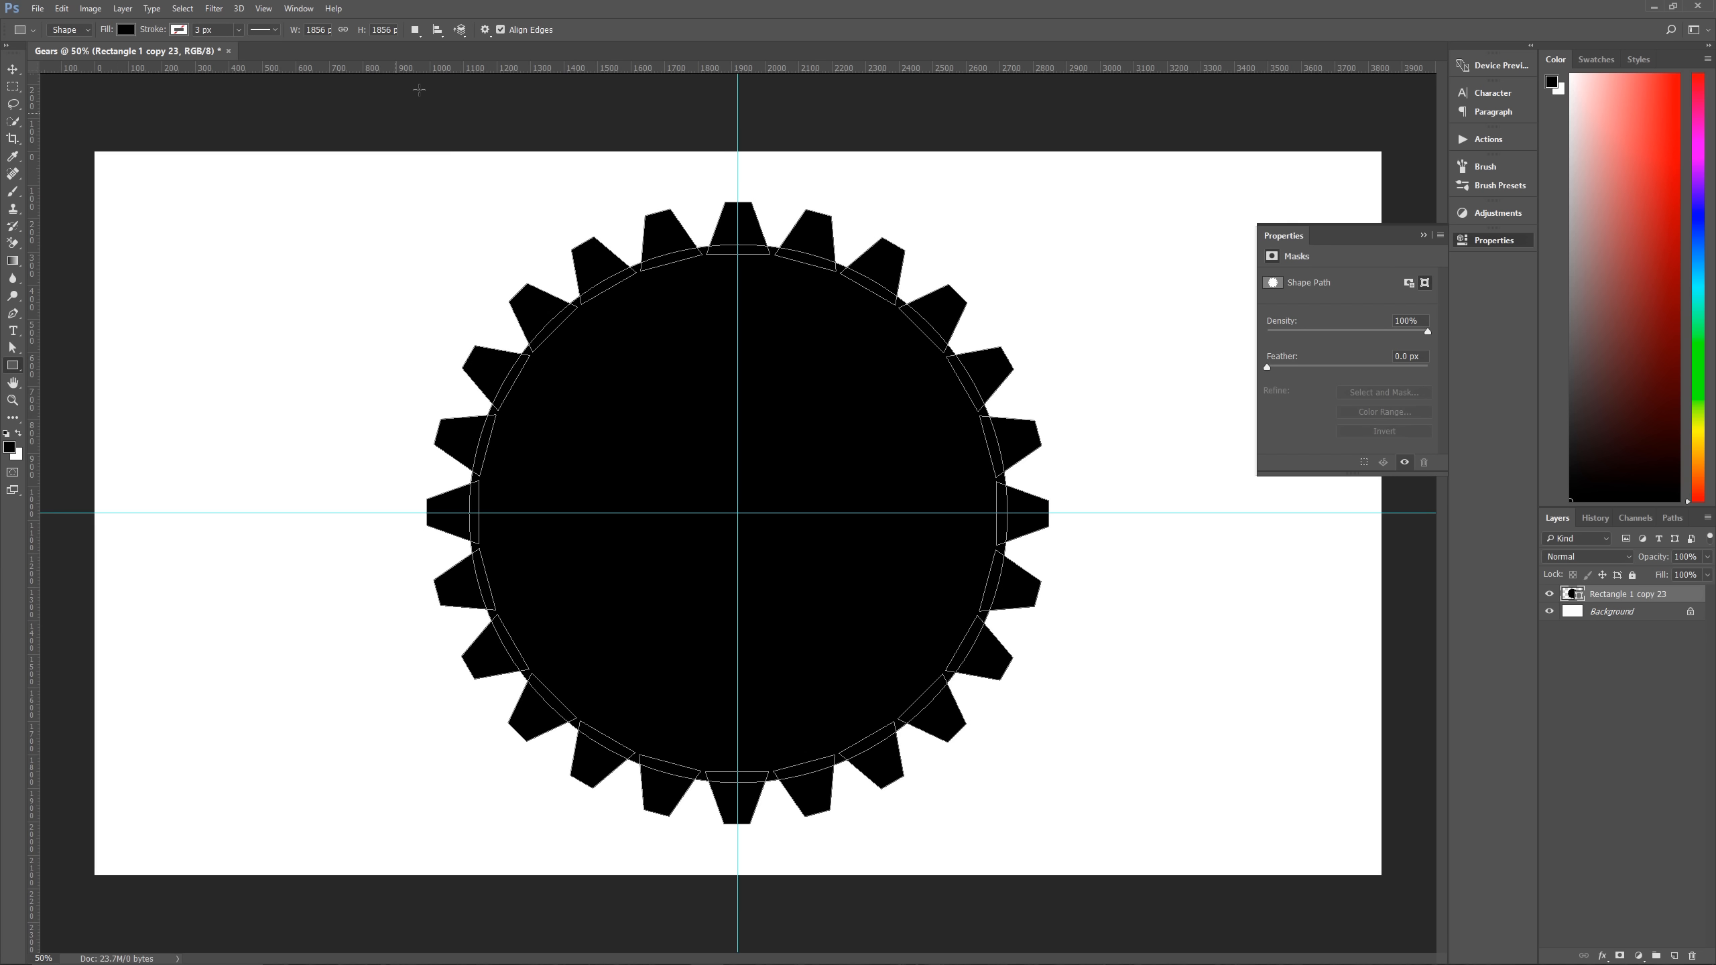
pyautogui.click(416, 32)
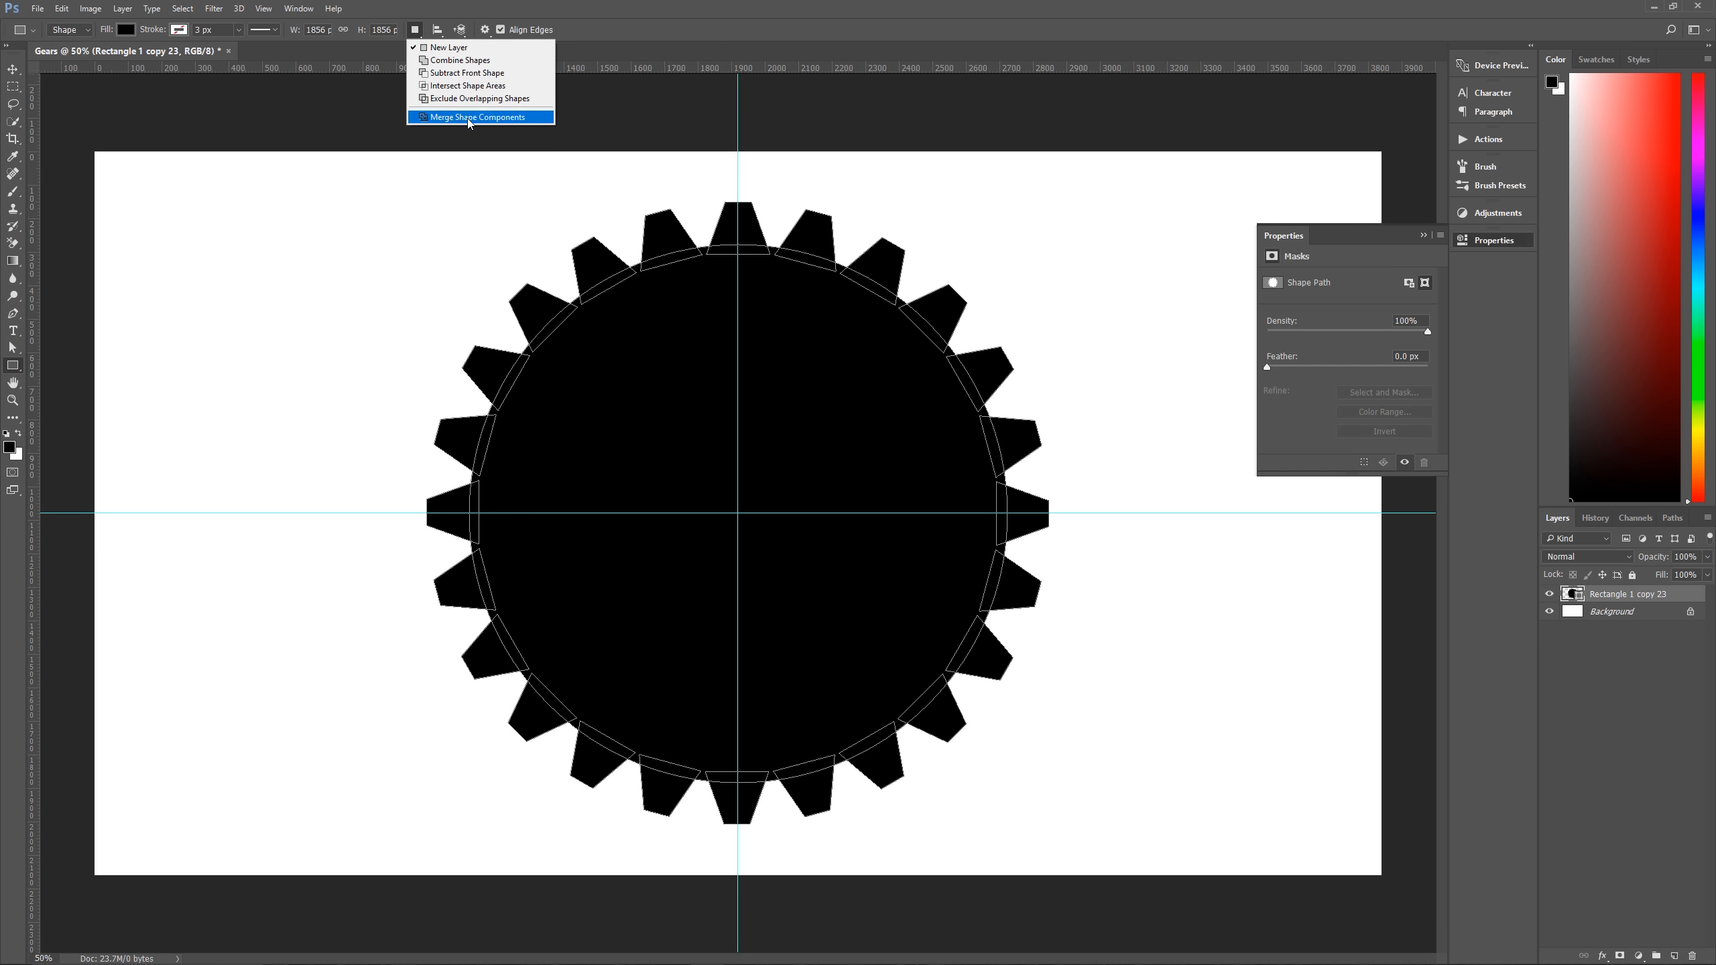
pyautogui.click(503, 120)
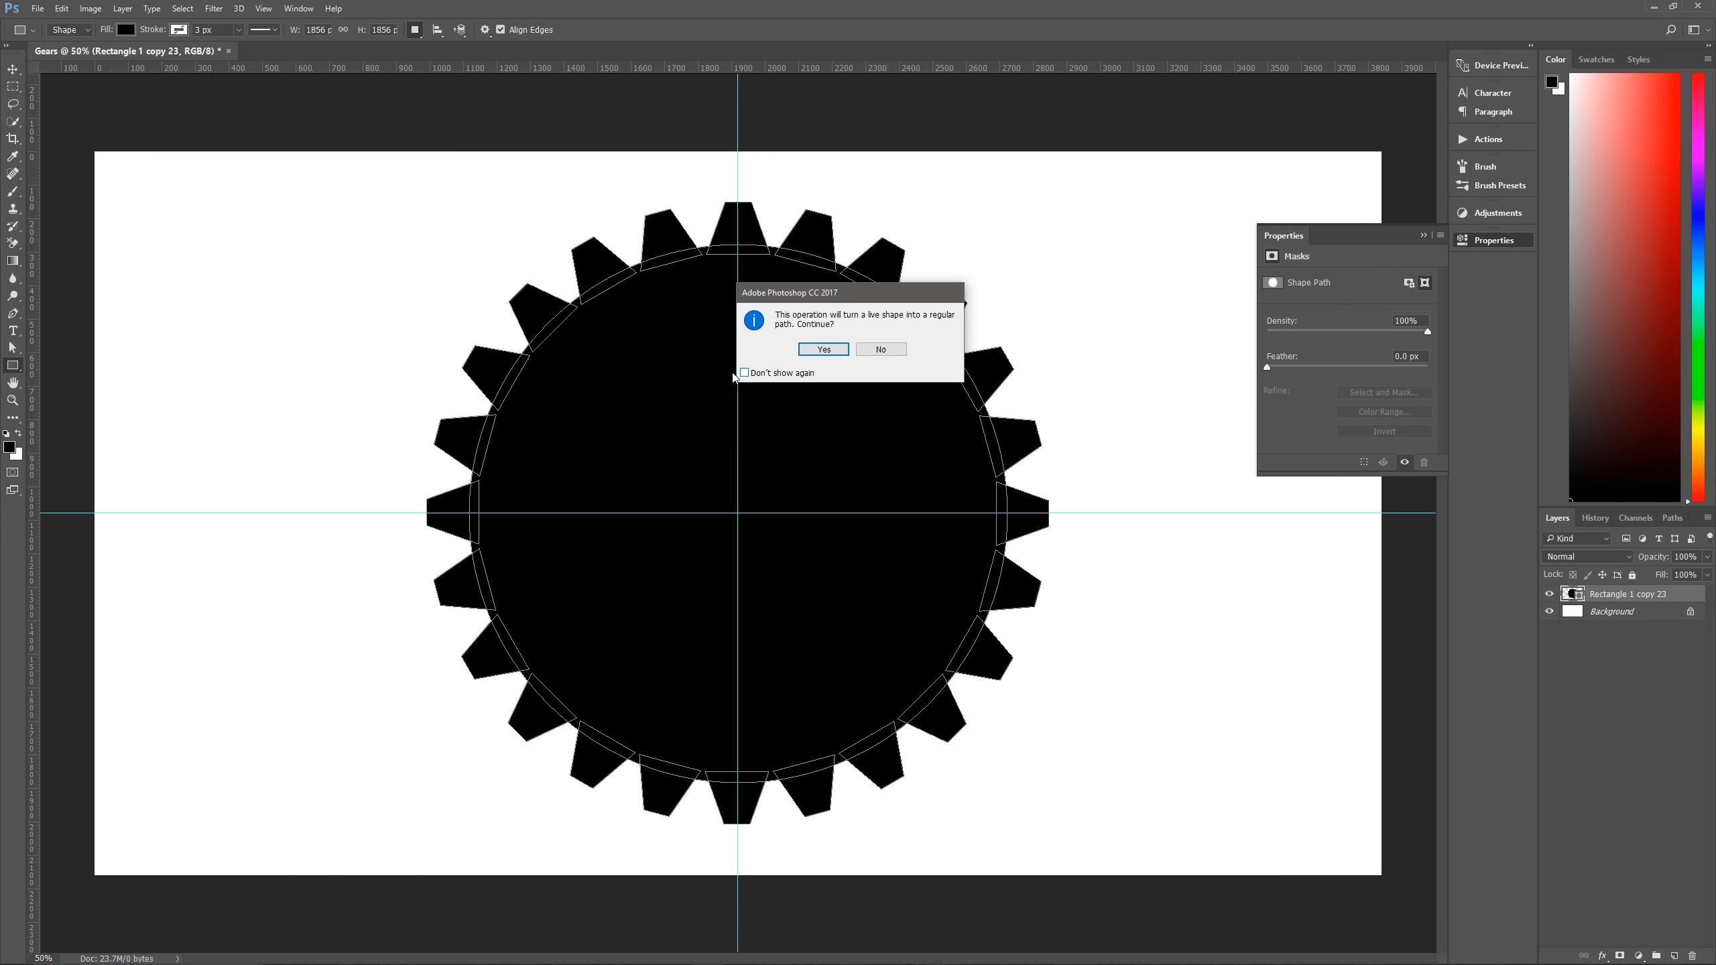
pyautogui.click(824, 350)
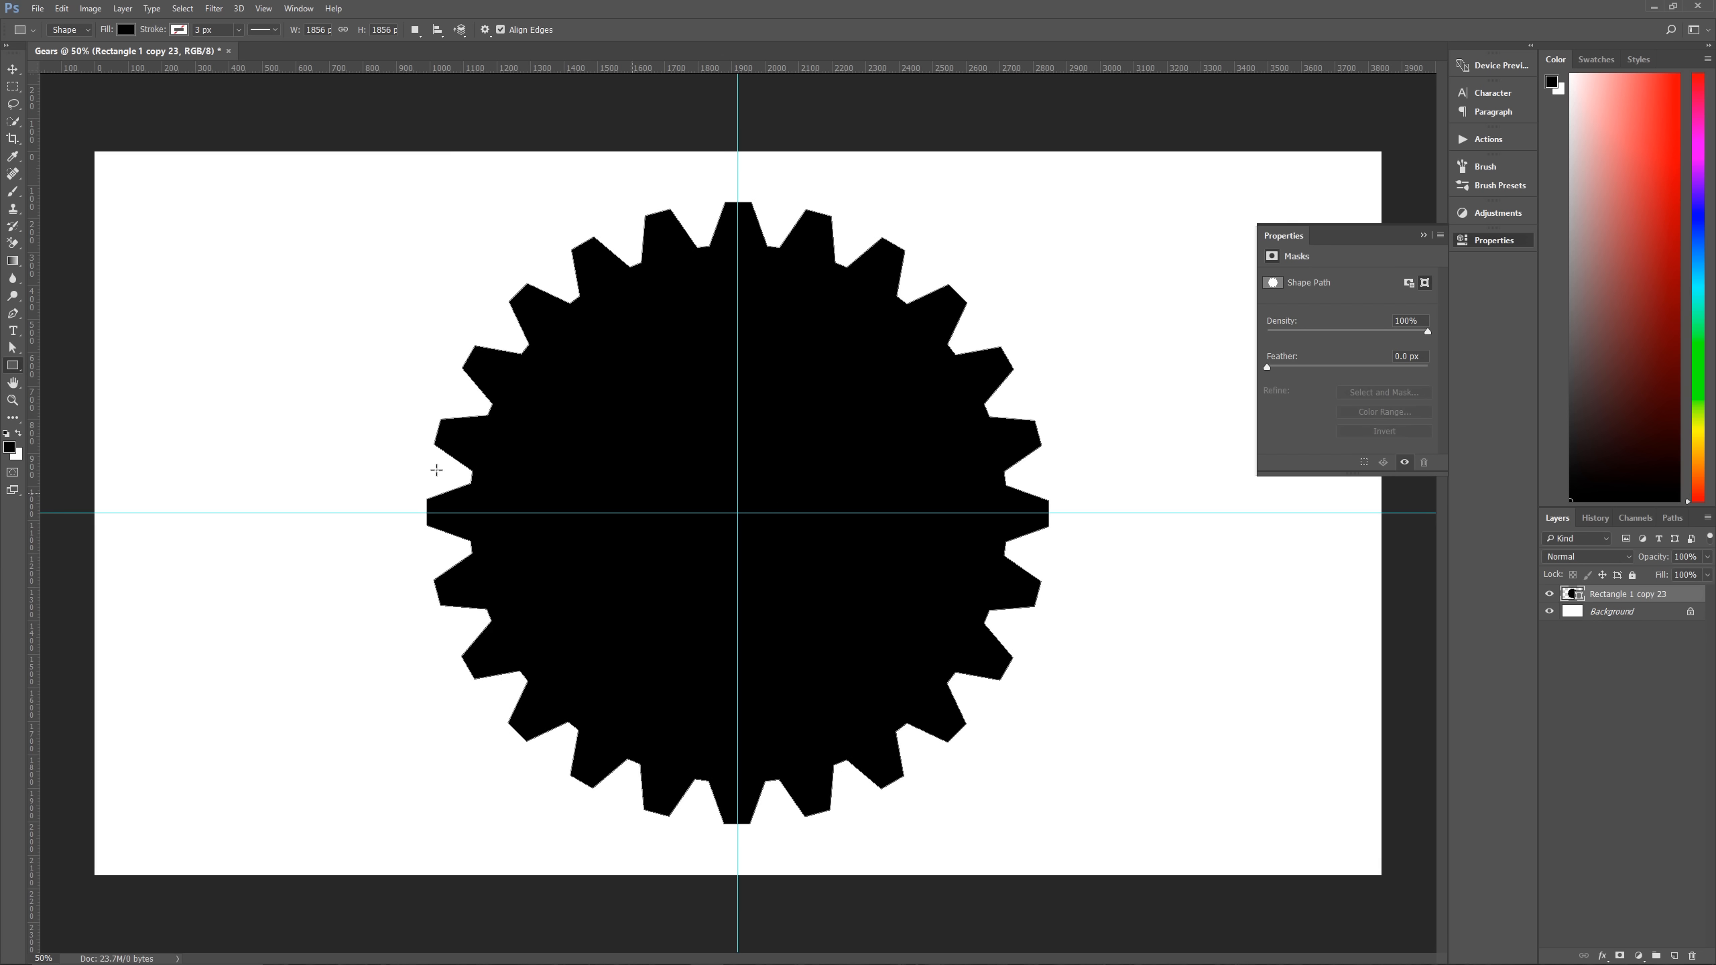
# With no layer selected, draw a black circle of about 724 by 724 px with the Ellipse tool in the canvas's upper-left area.
pyautogui.click(19, 366)
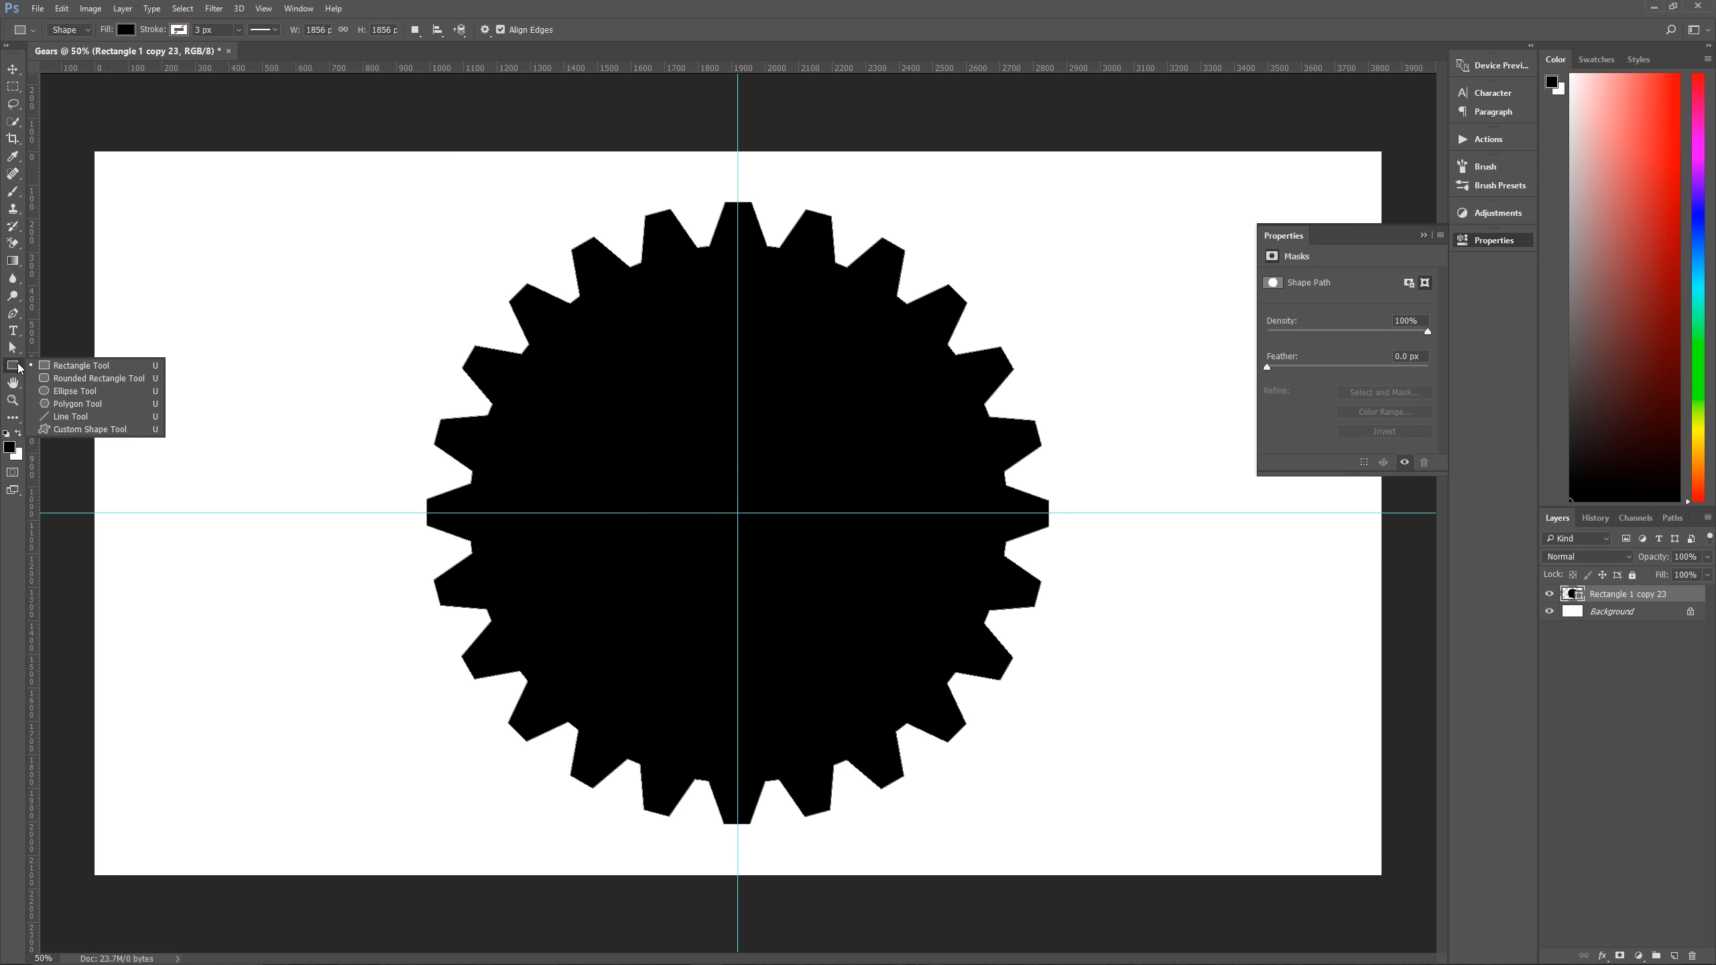
pyautogui.click(64, 390)
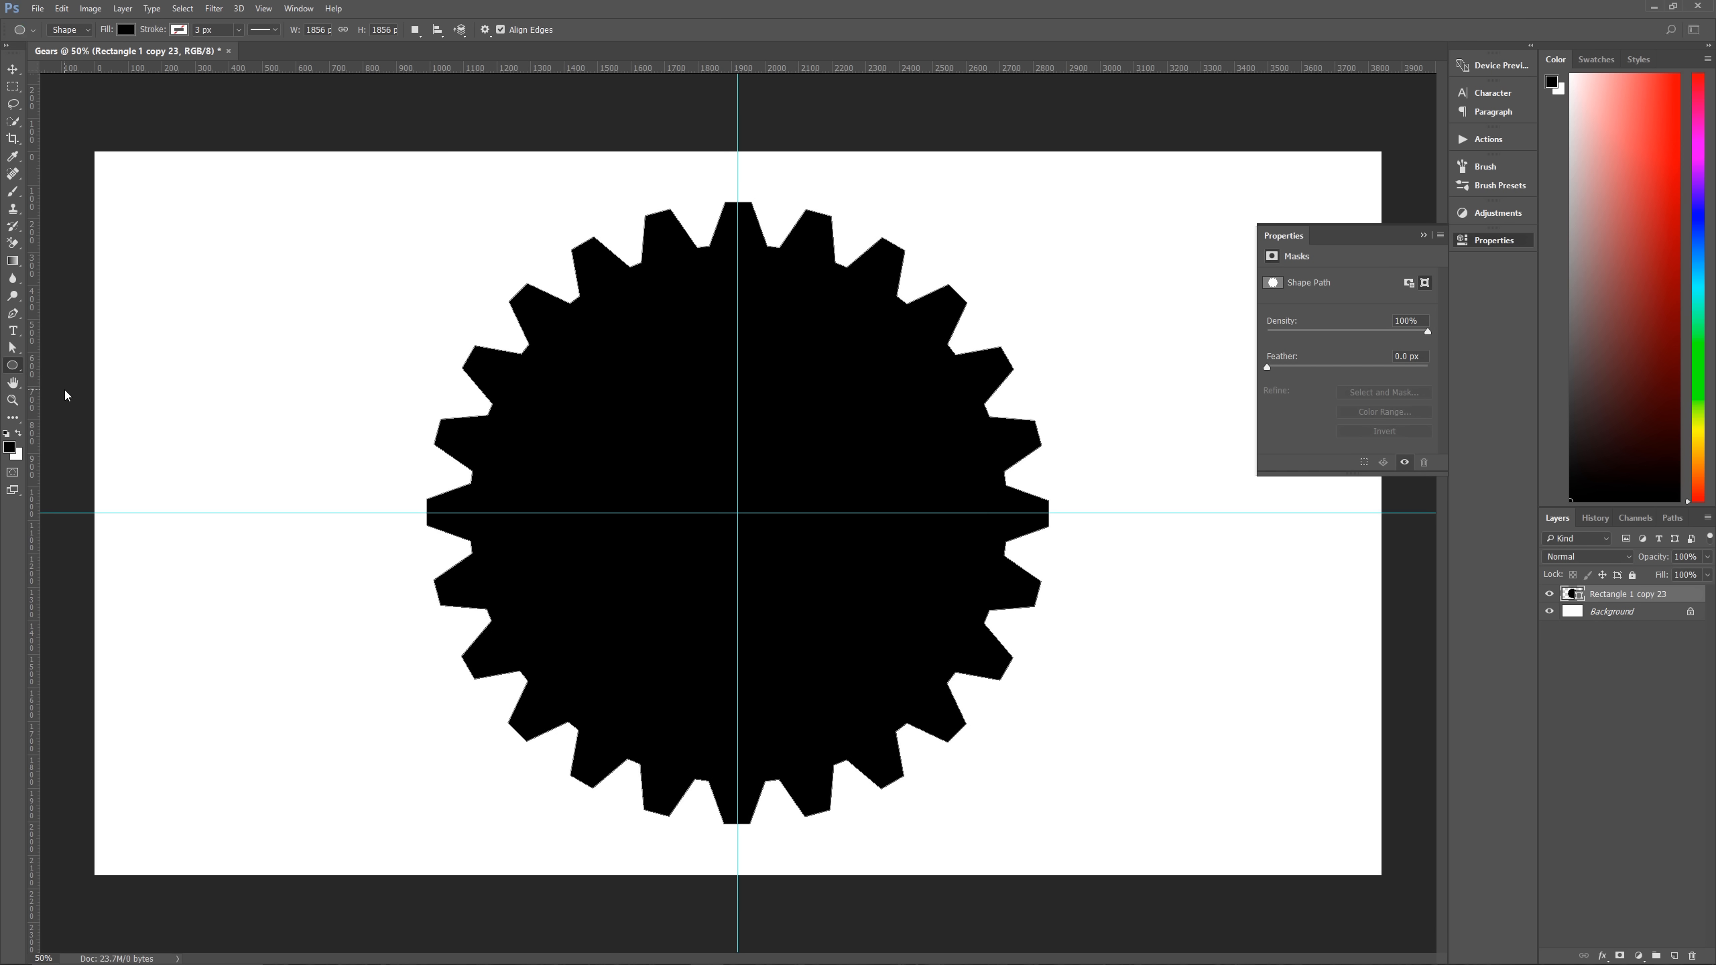
pyautogui.click(1663, 789)
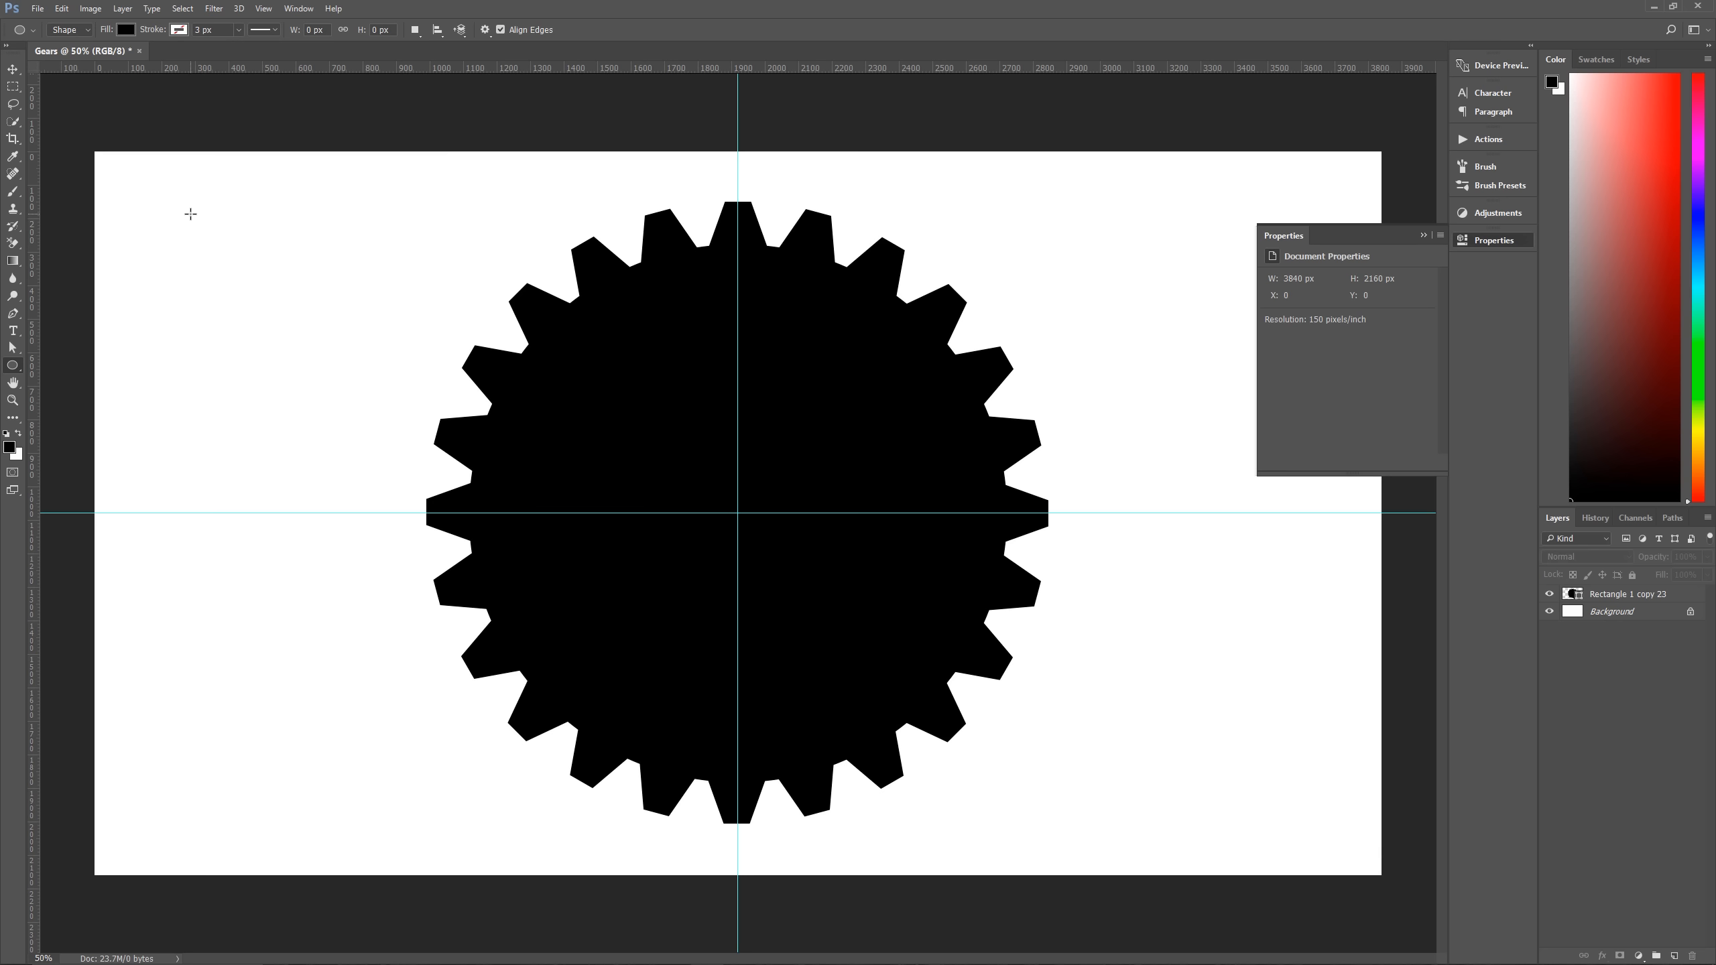
pyautogui.moveTo(190, 214); pyautogui.dragTo(434, 457)
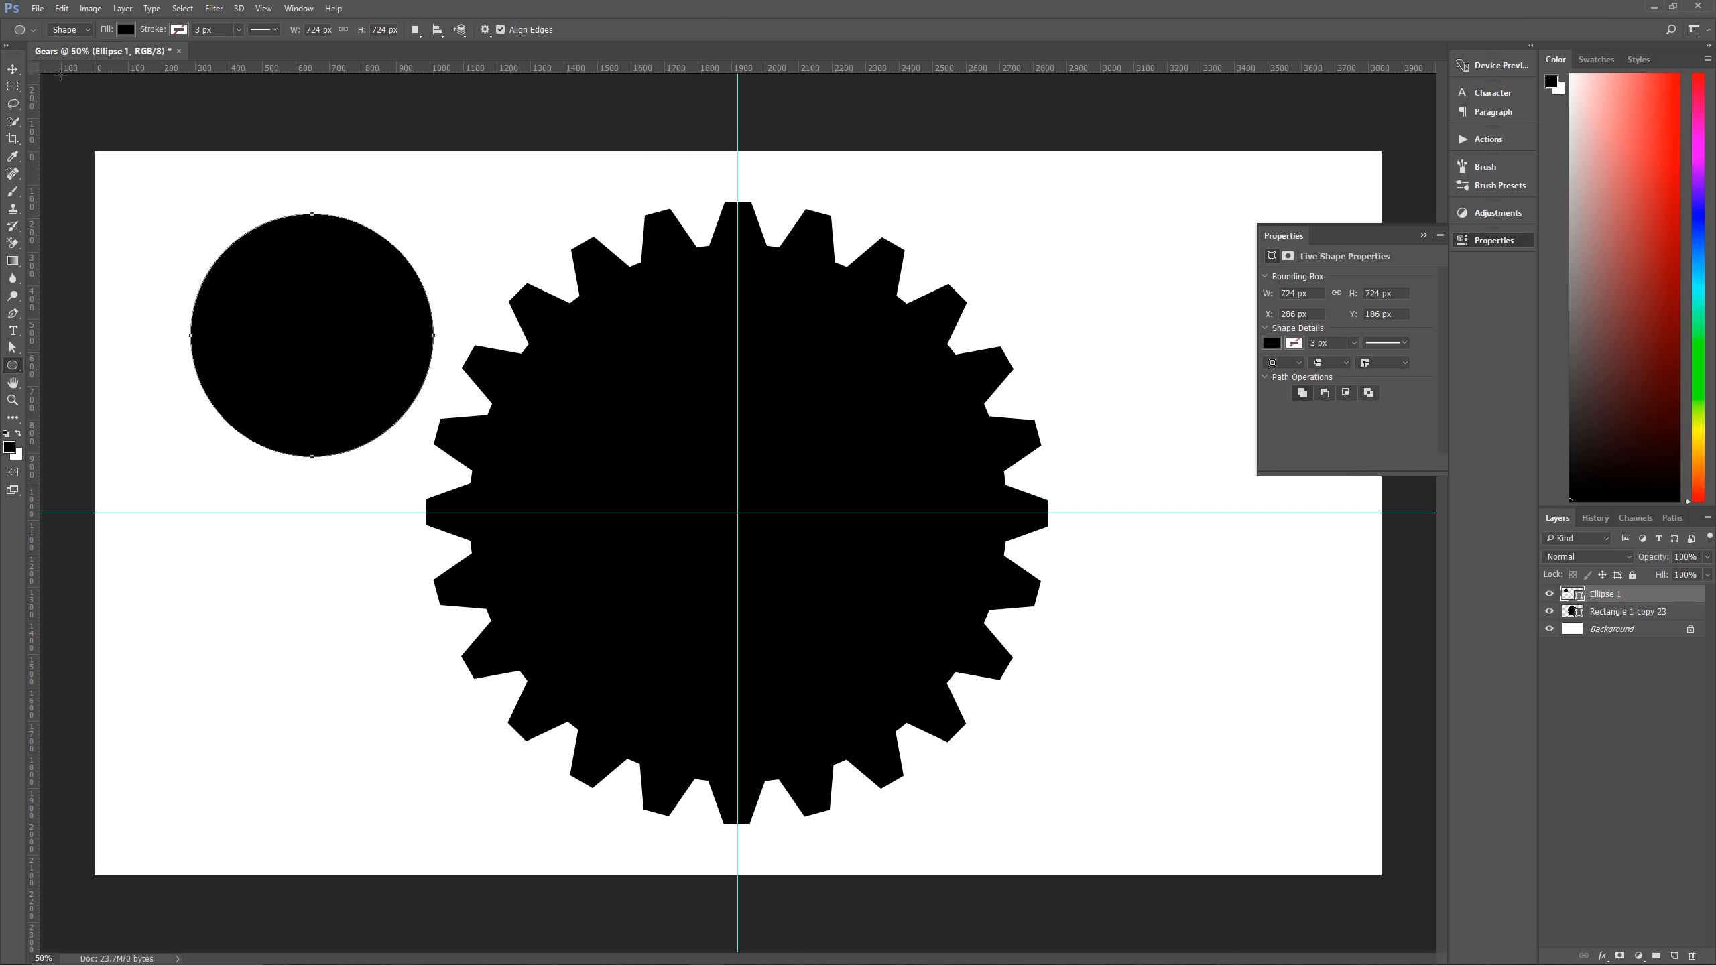
# Fill the small circle with the white background colour and centre it on the guides' intersection inside the gear.
pyautogui.press('v')
pyautogui.moveTo(269, 306); pyautogui.dragTo(680, 462)
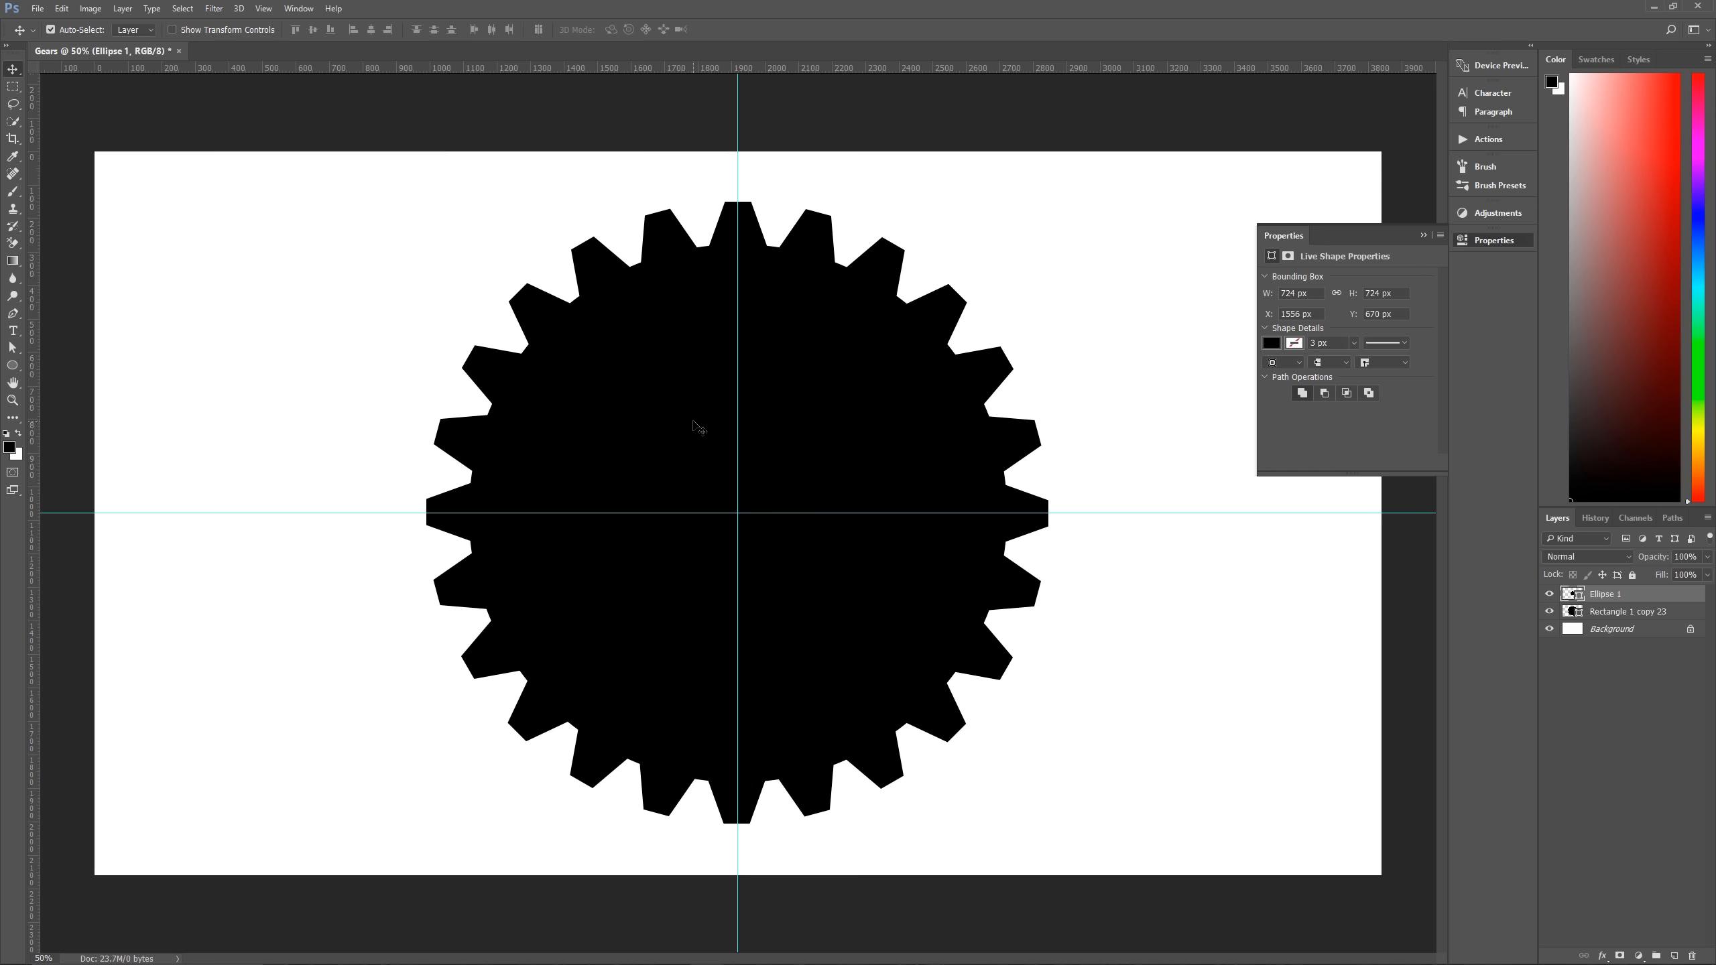
pyautogui.hotkey('ctrl', 'BackSpace')
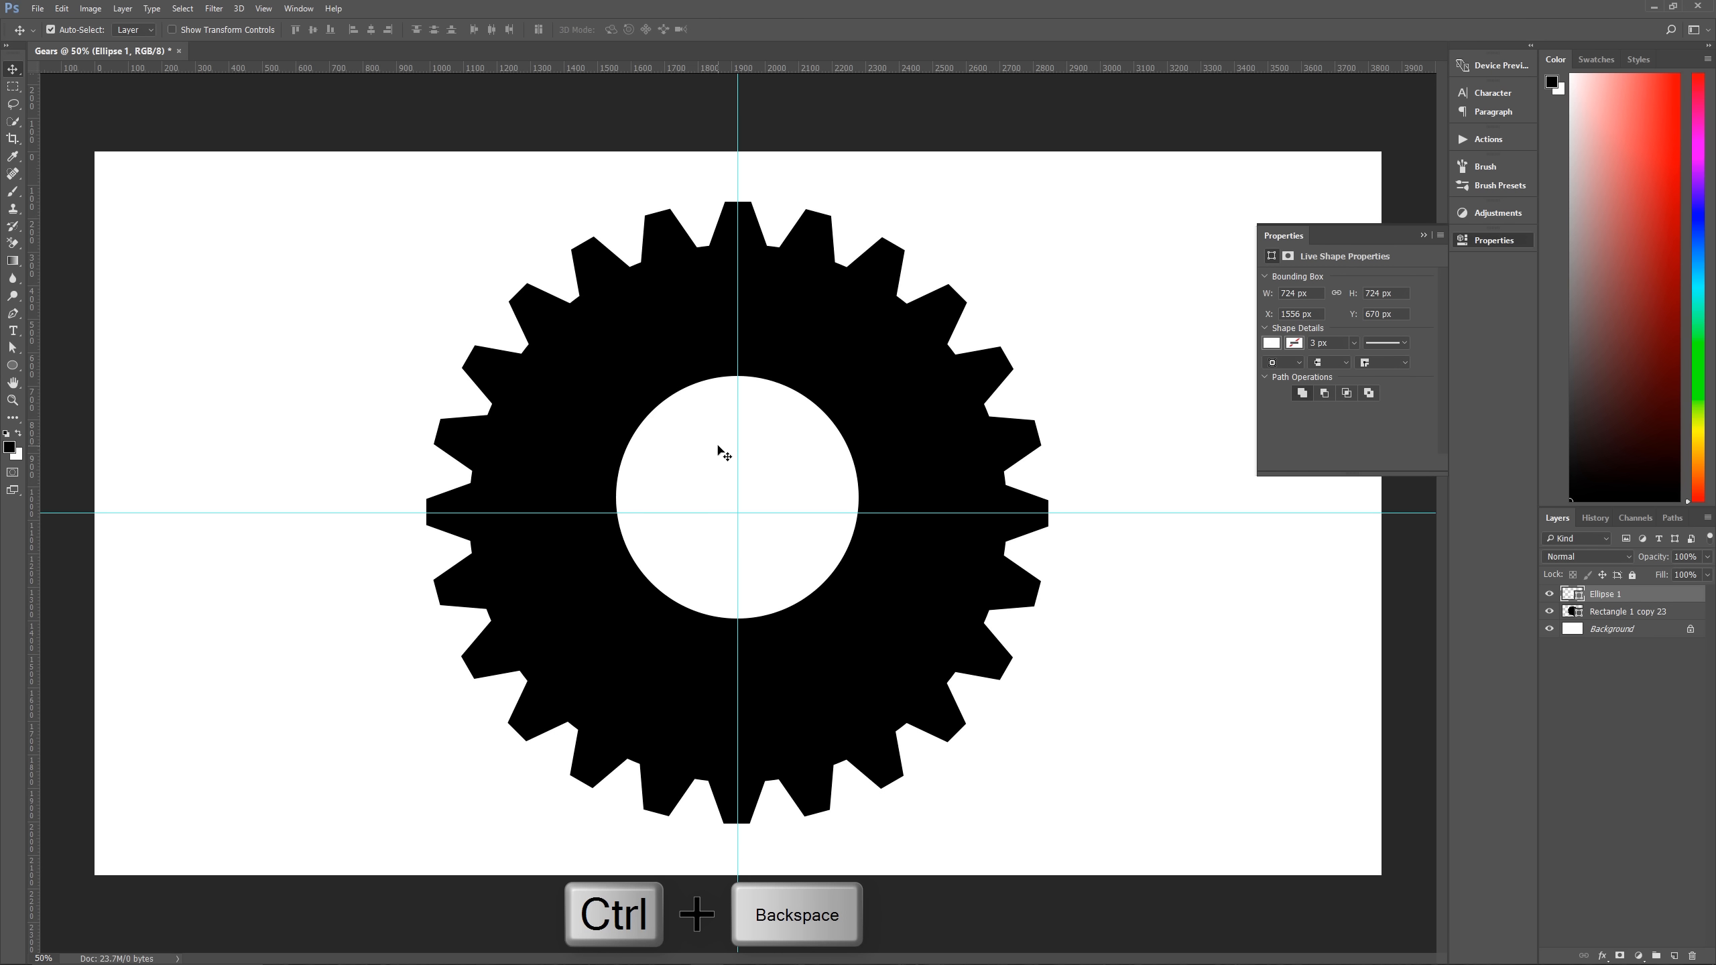
pyautogui.moveTo(715, 444); pyautogui.dragTo(707, 446)
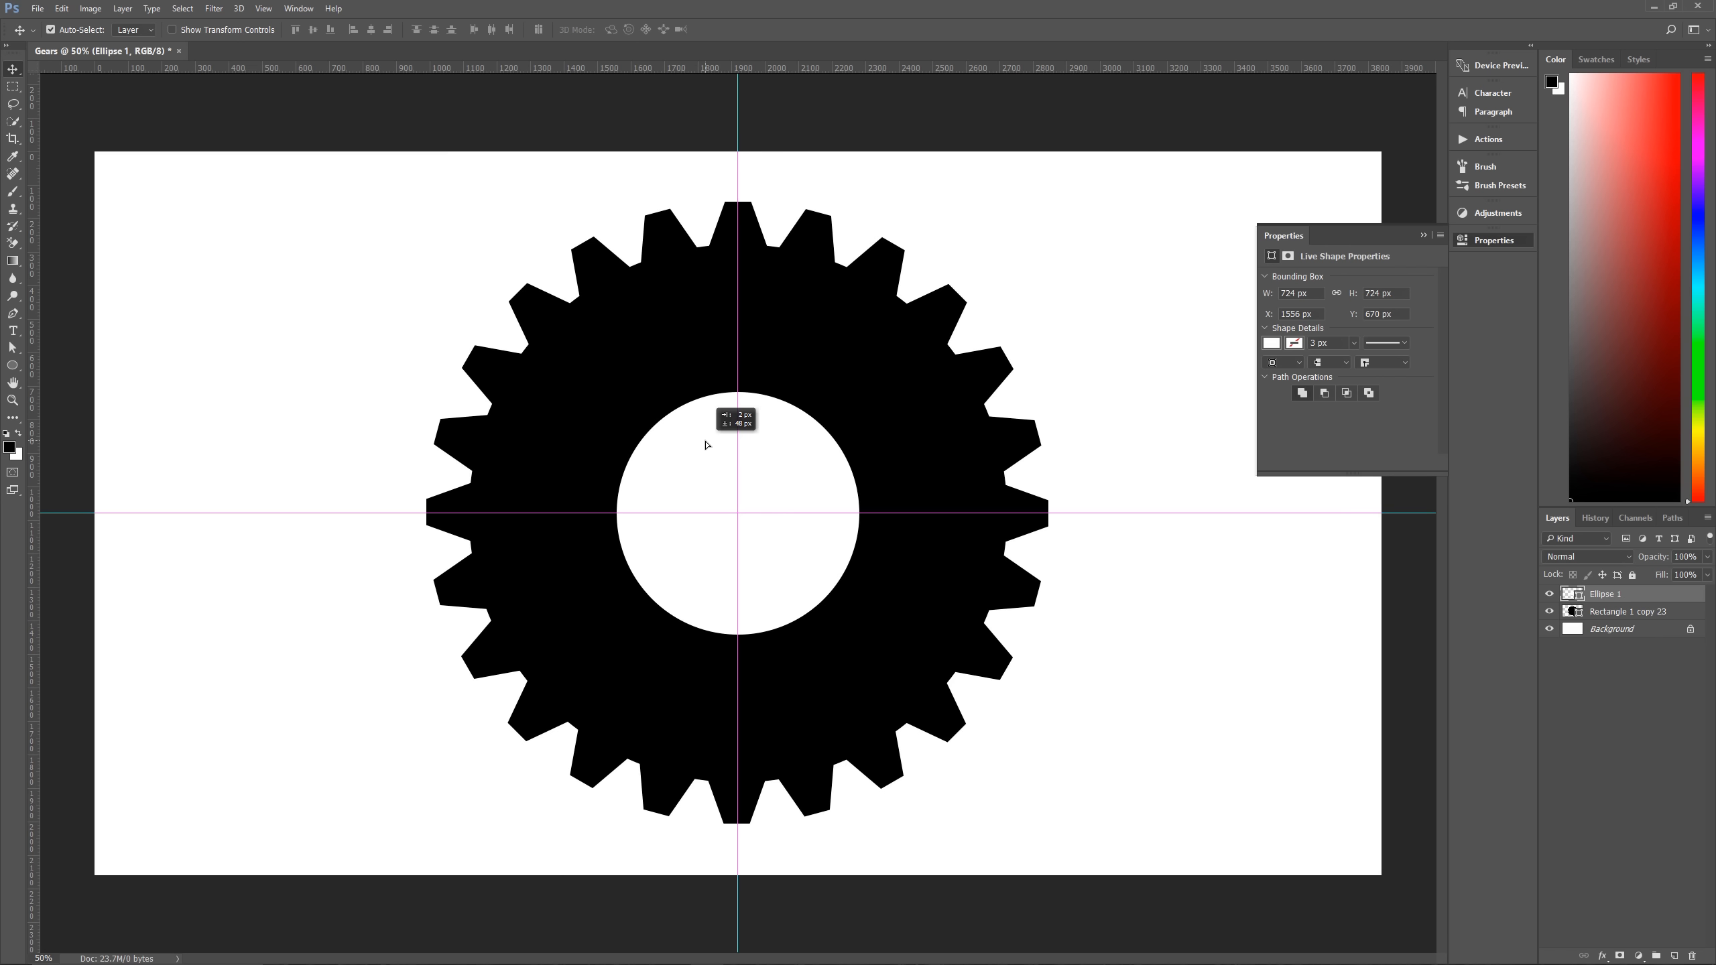
pyautogui.moveTo(707, 446); pyautogui.dragTo(707, 445)
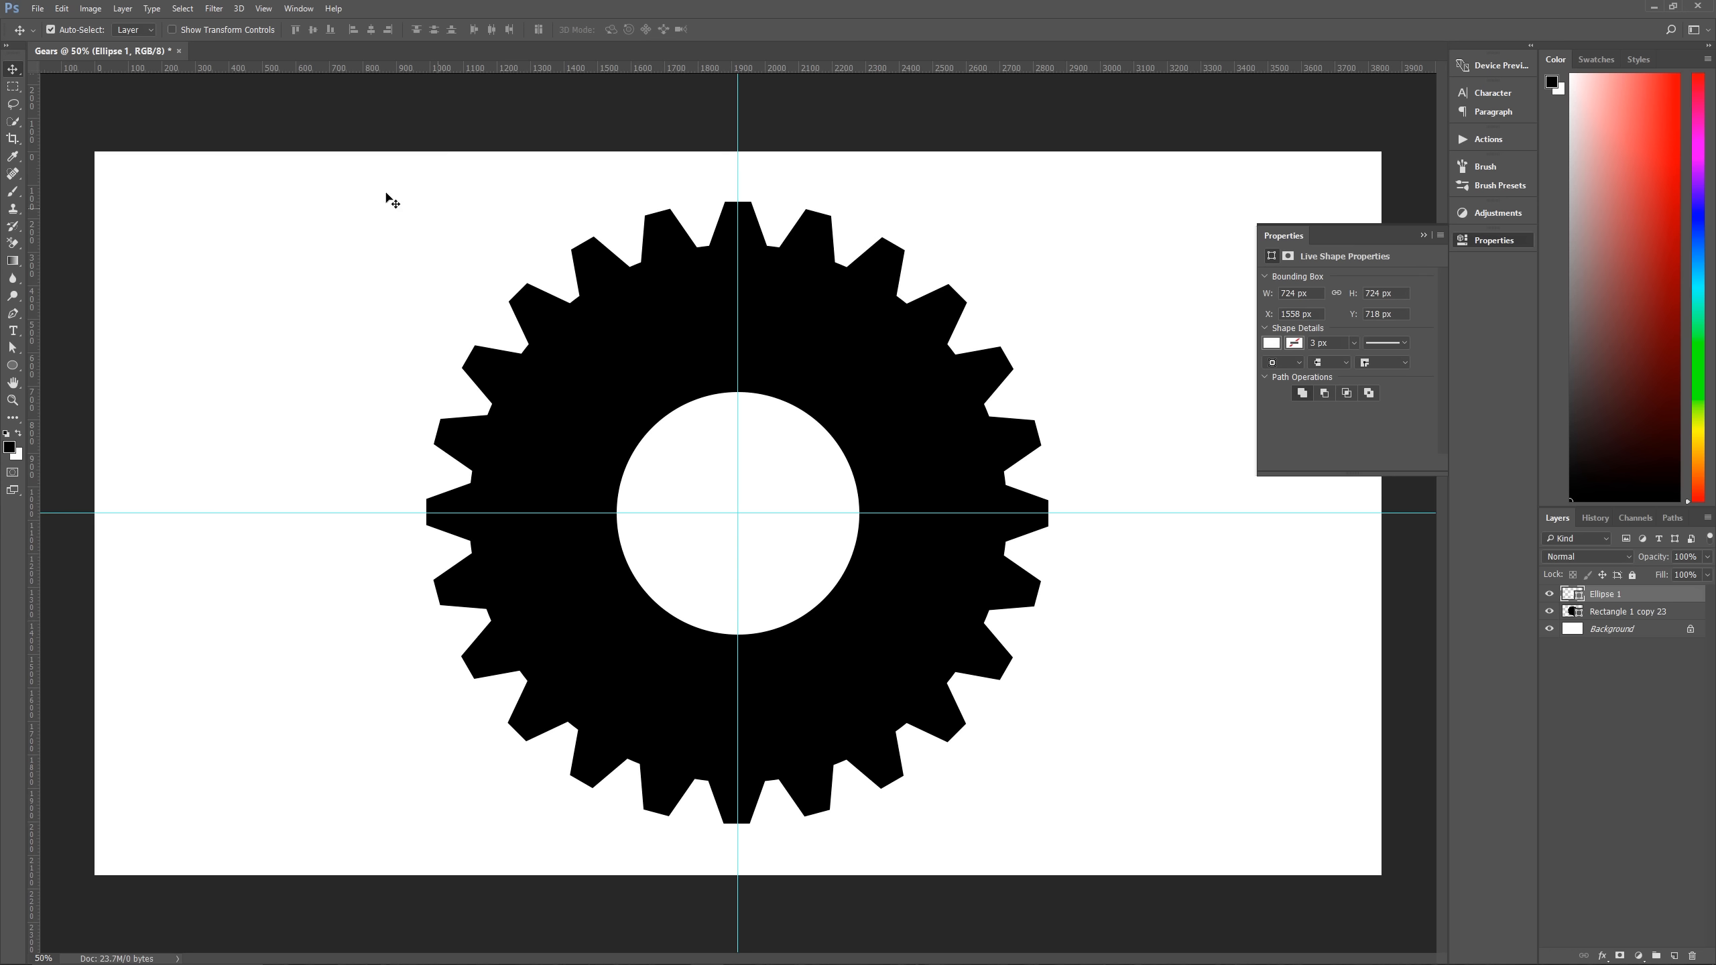
# Select the gear and white circle layers together and combine them with Subtract Front Shape to cut the centre hole.
pyautogui.moveTo(254, 163); pyautogui.dragTo(336, 223)
pyautogui.moveTo(698, 426); pyautogui.dragTo(1246, 852)
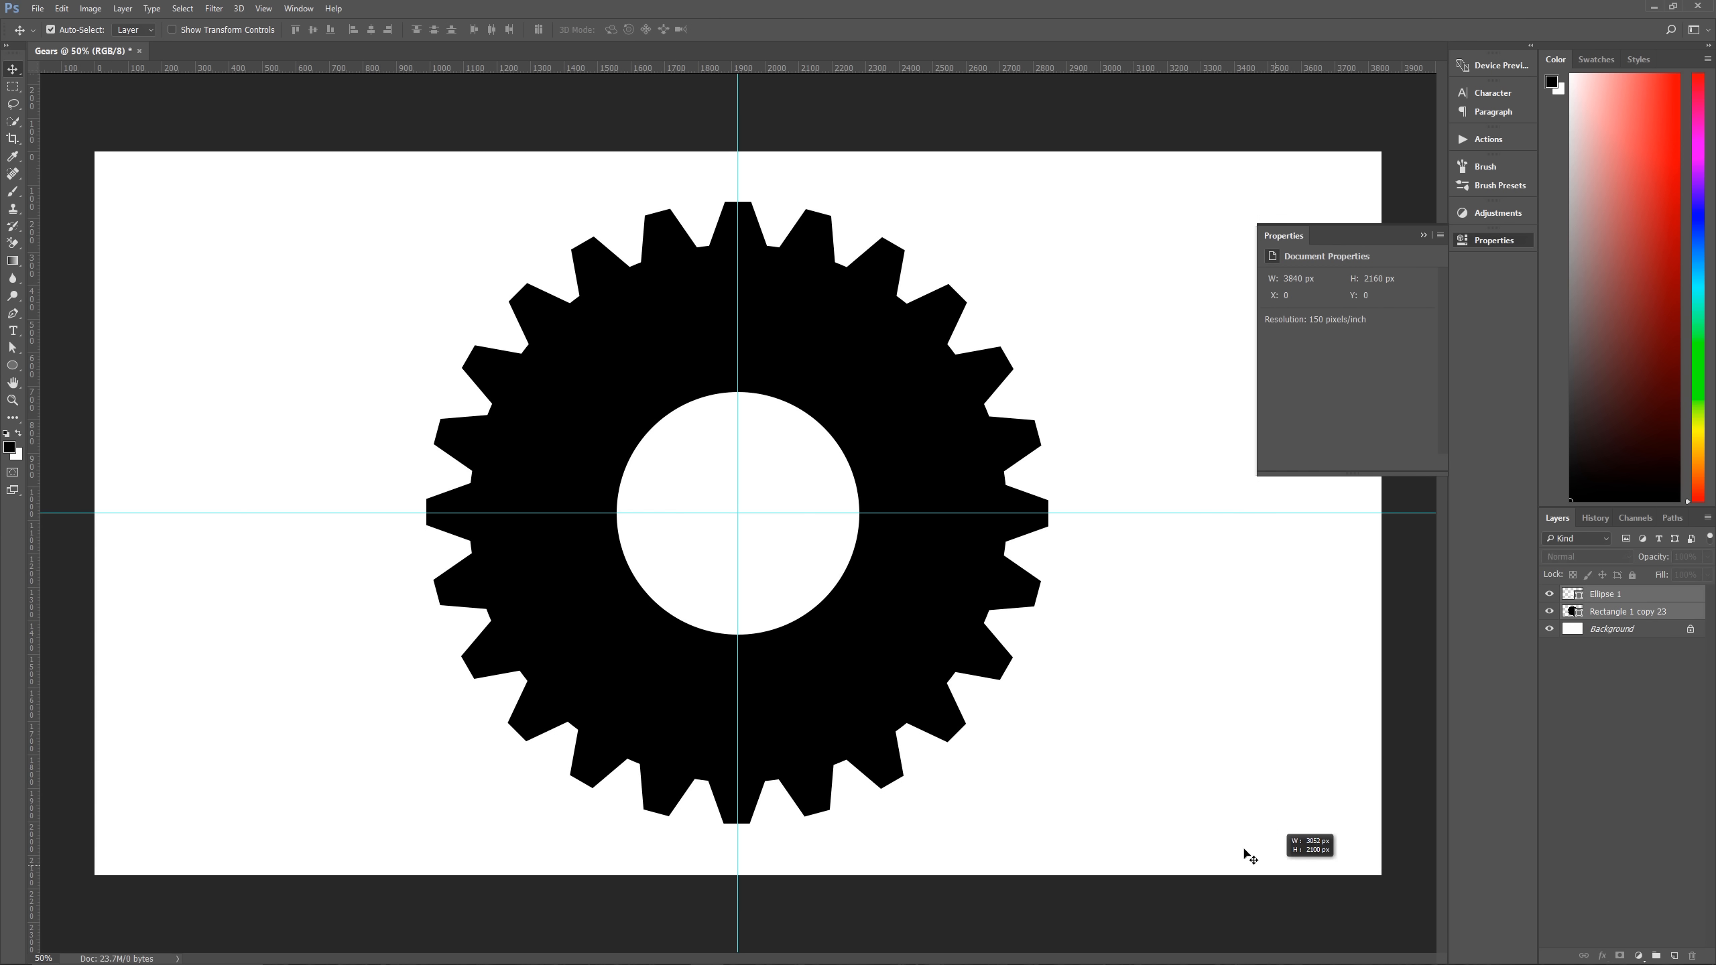
pyautogui.click(122, 8)
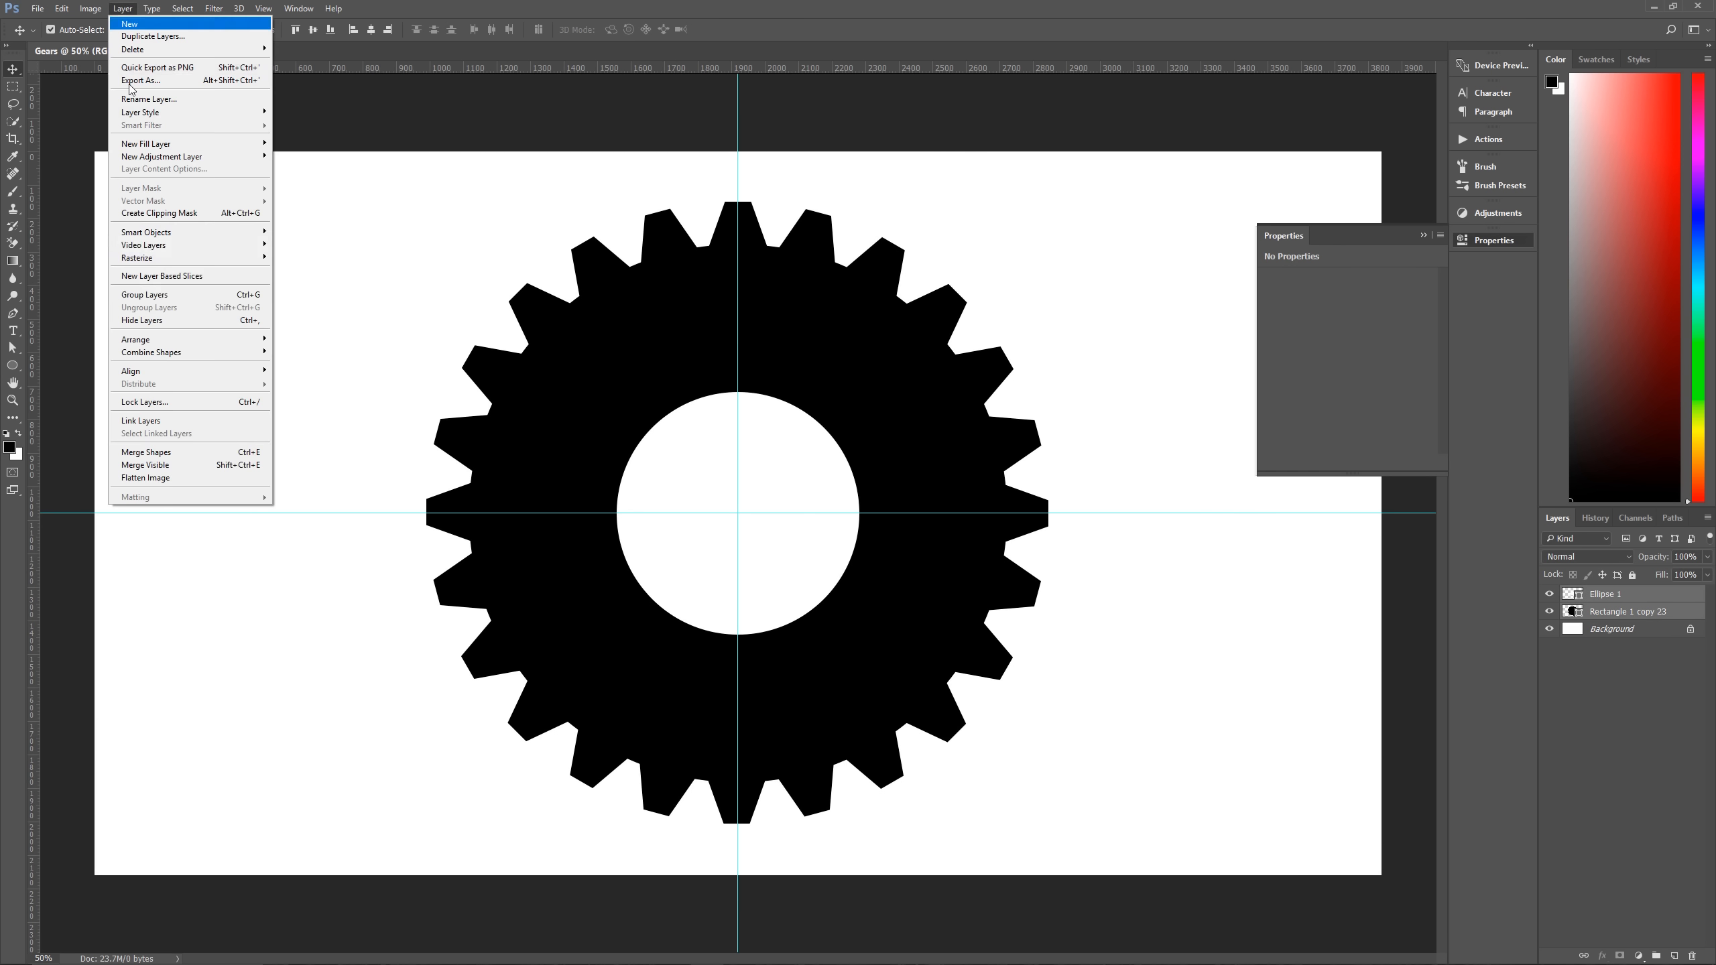
pyautogui.moveTo(165, 351)
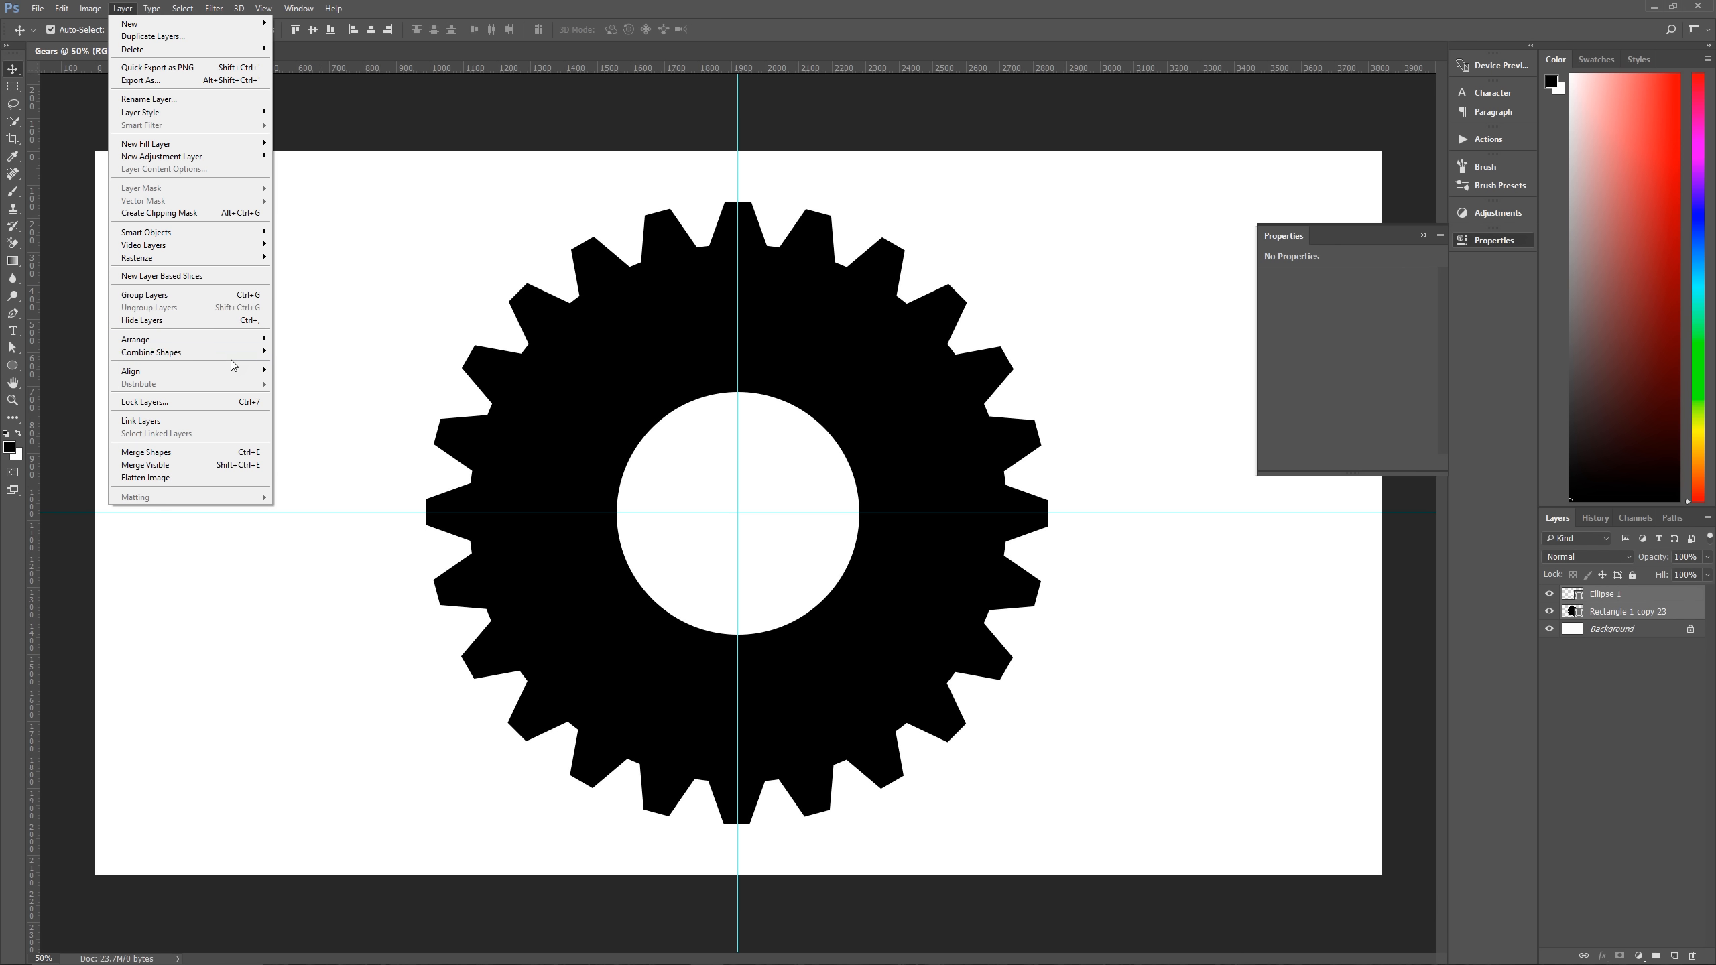
pyautogui.moveTo(254, 353)
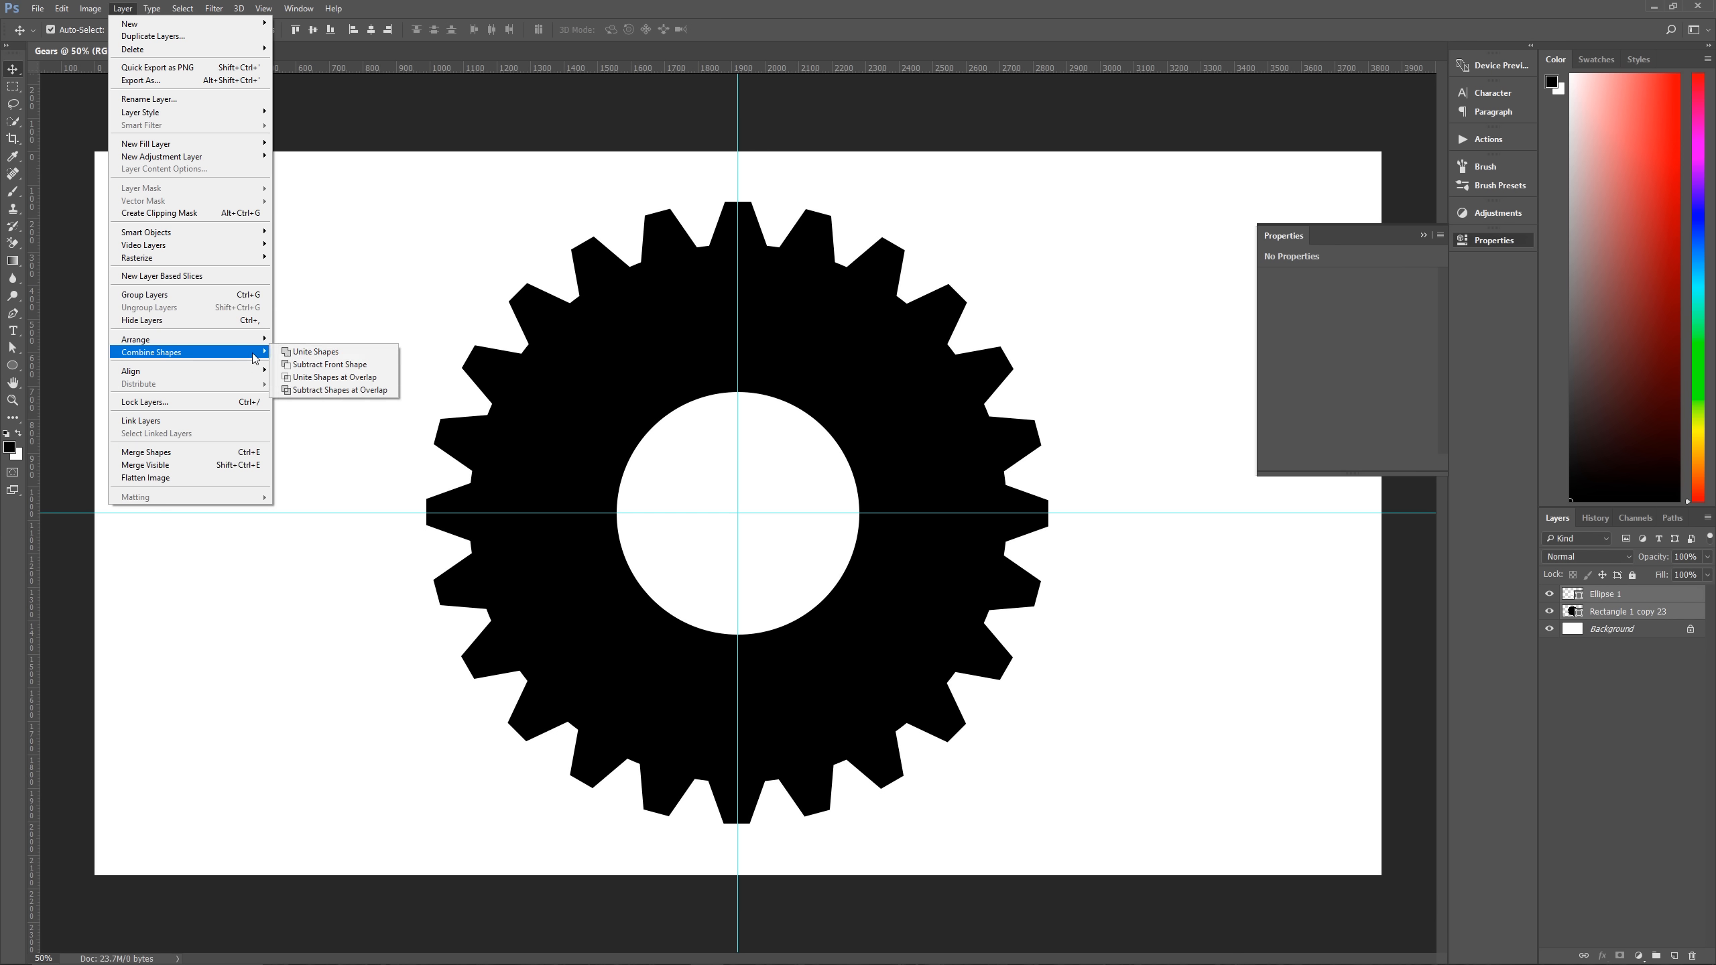
pyautogui.click(345, 366)
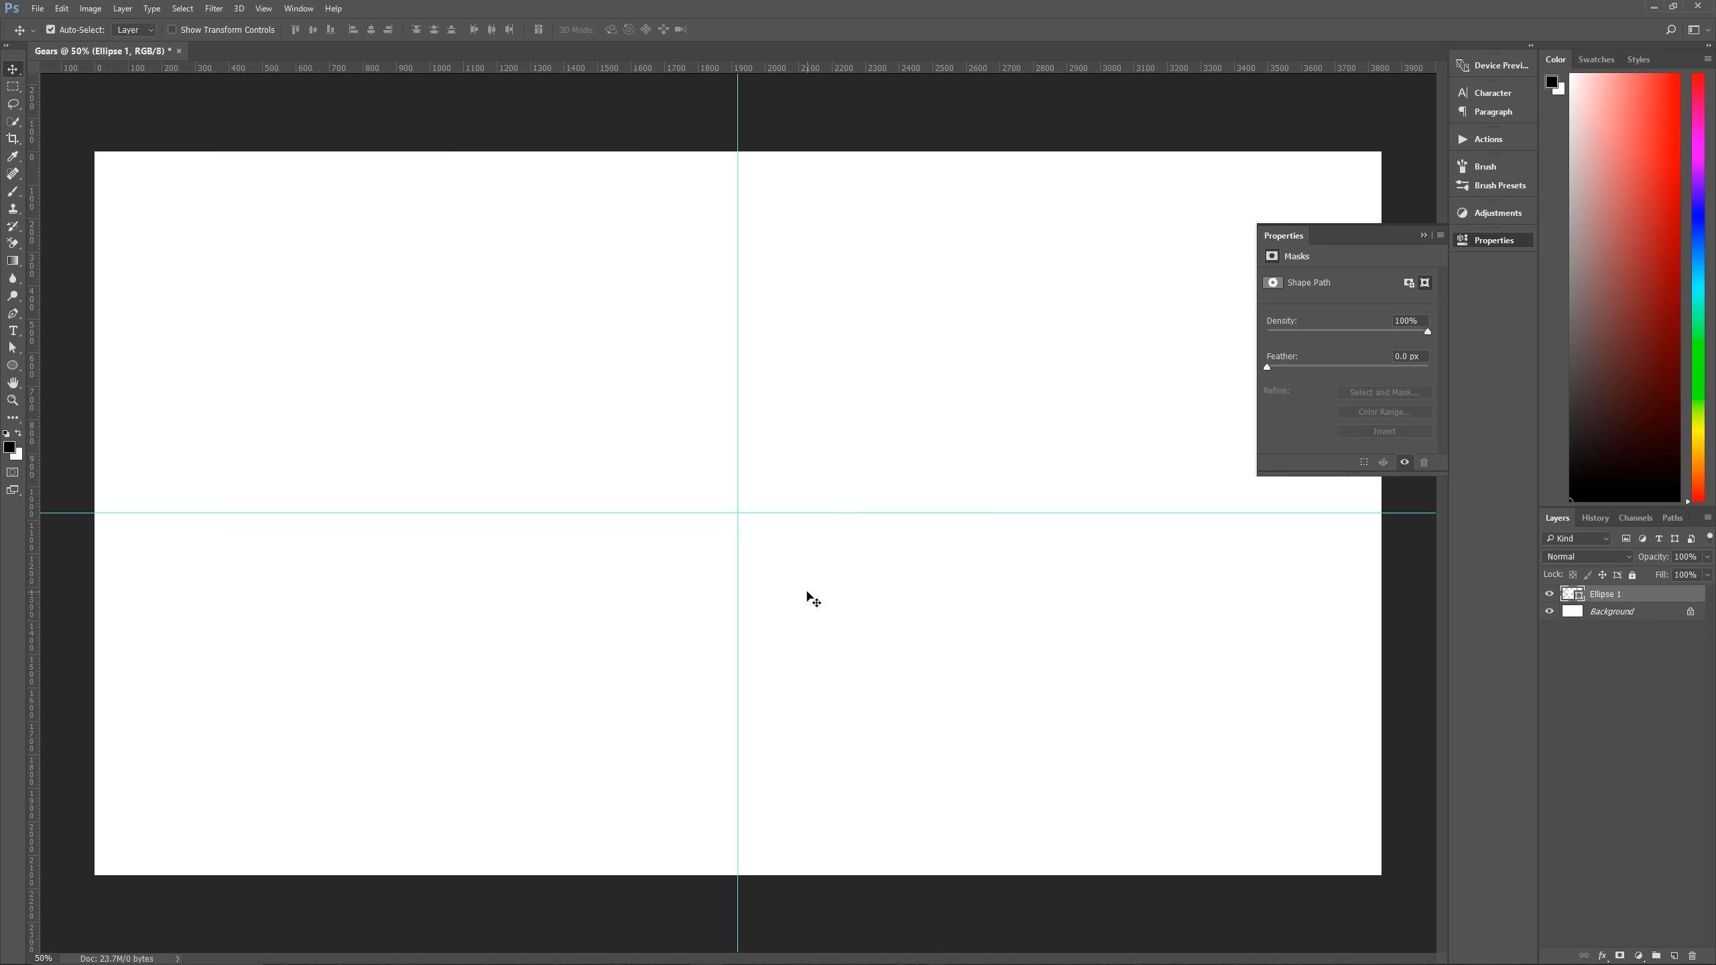
# Set the combined gear shape's fill colour to black (000000).
pyautogui.doubleClick(1569, 595)
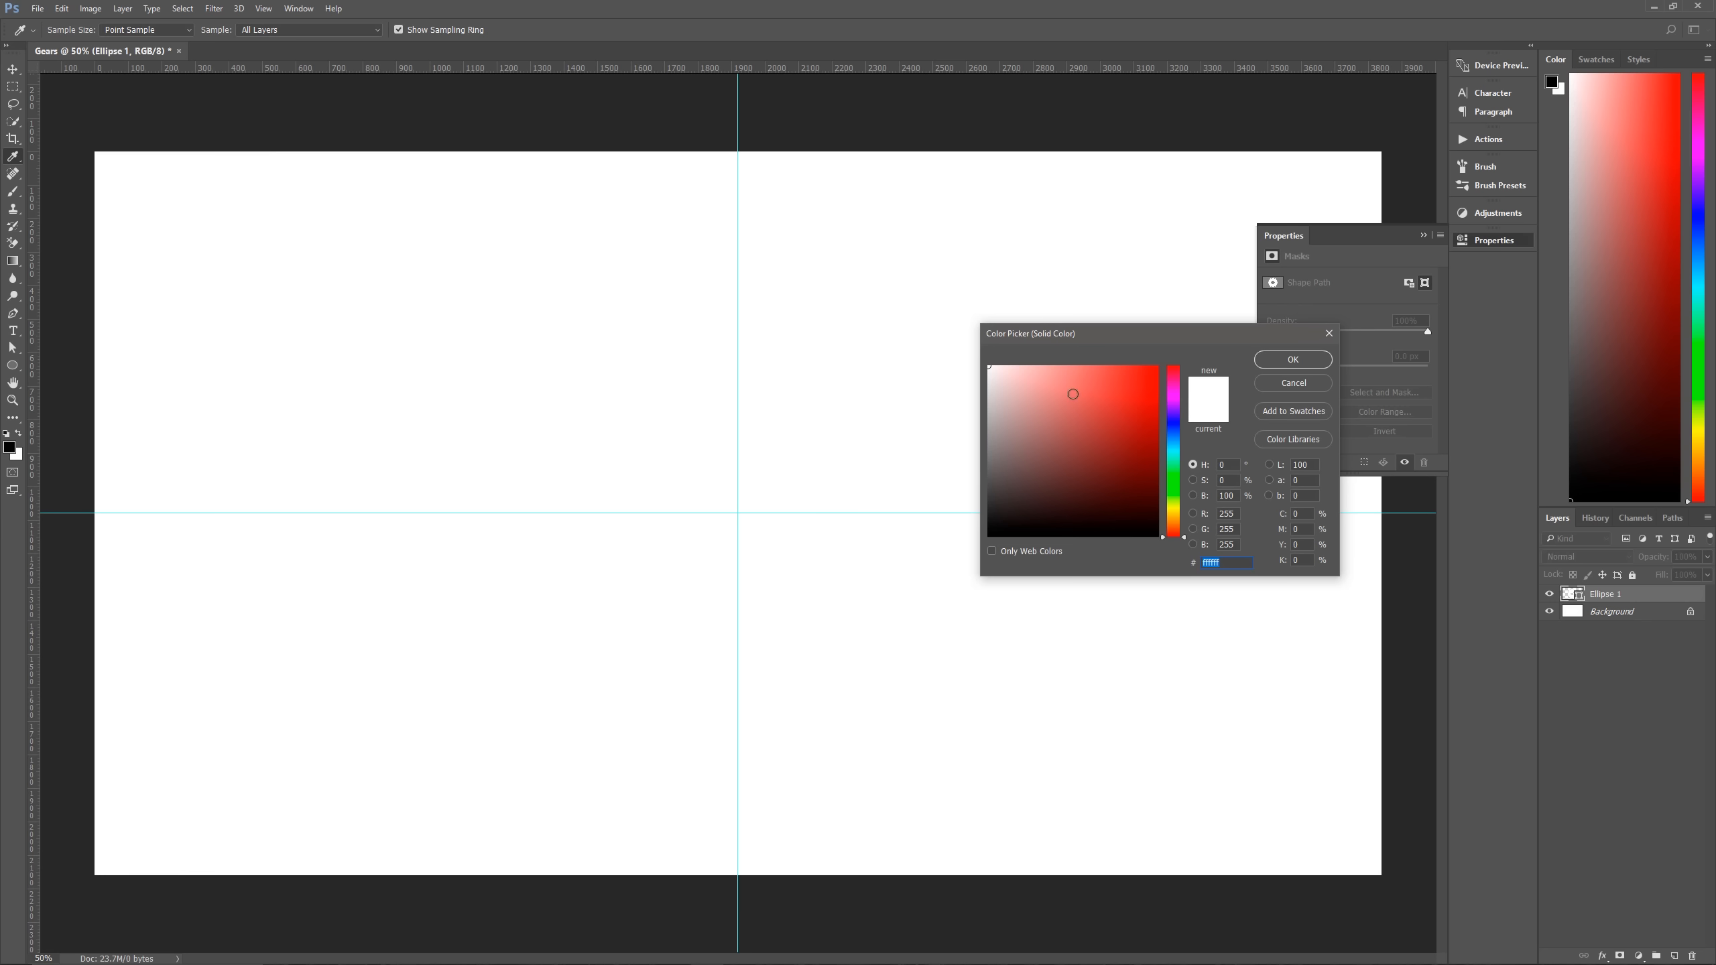
pyautogui.moveTo(993, 530); pyautogui.dragTo(977, 597)
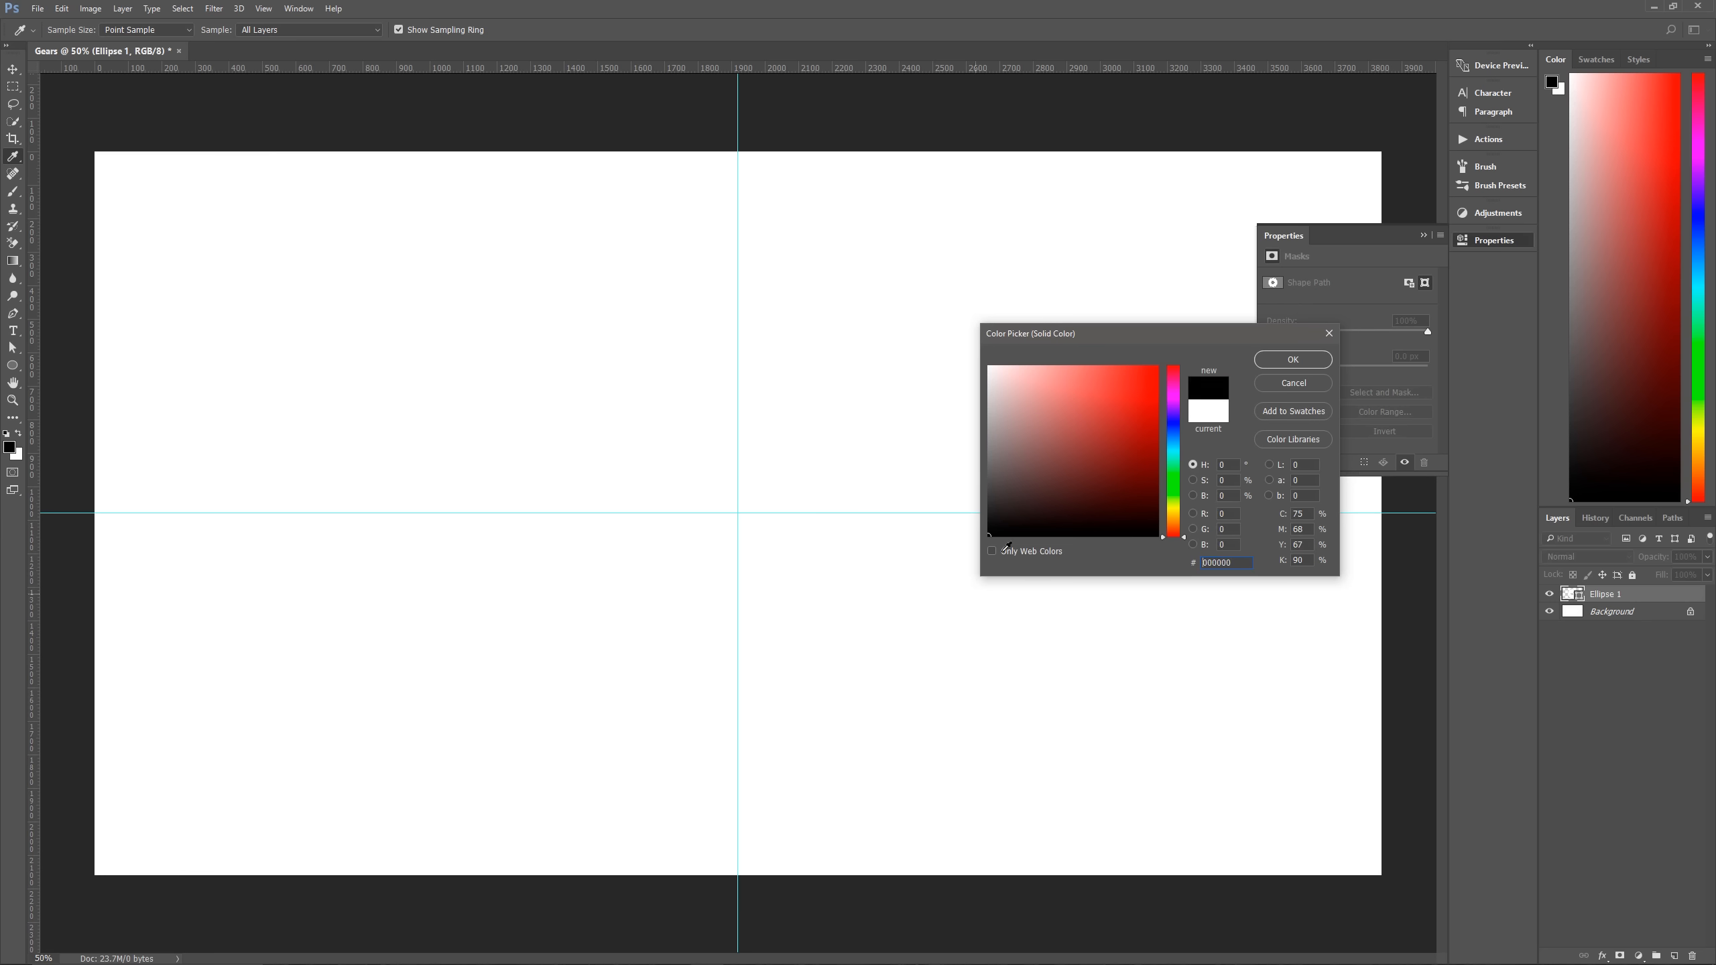
pyautogui.click(1282, 360)
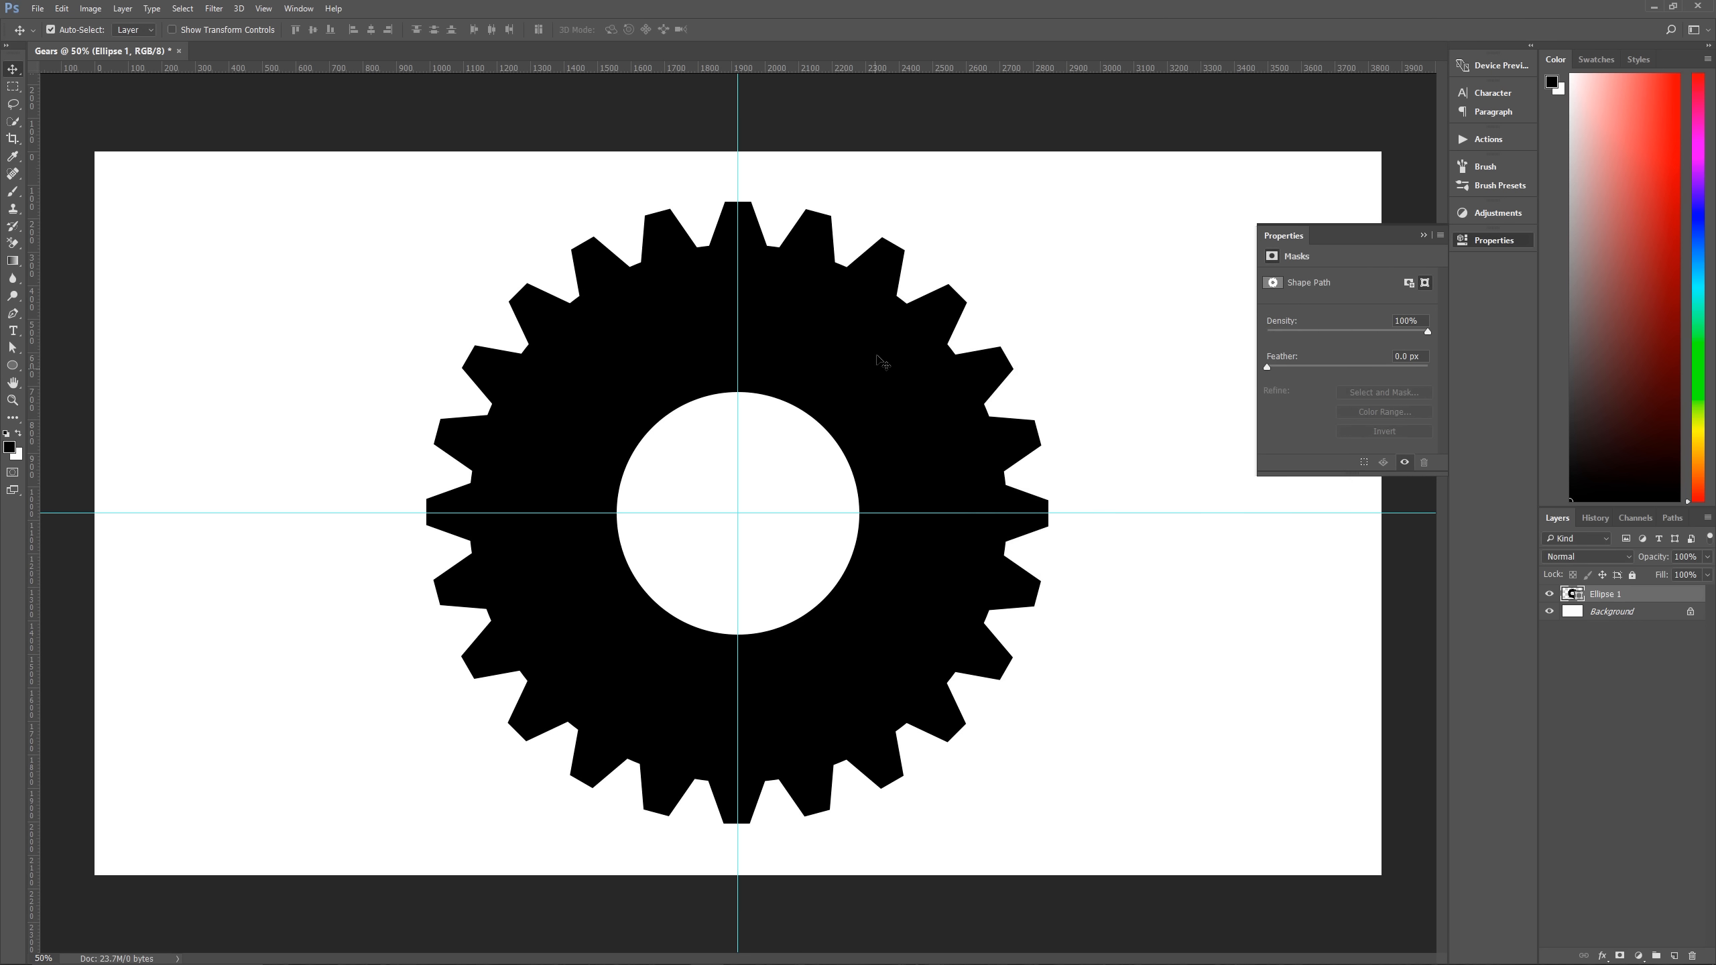
# Check the availability of Define Custom Shape for the gear with the Move tool active and with the Ellipse tool active.
pyautogui.click(1423, 236)
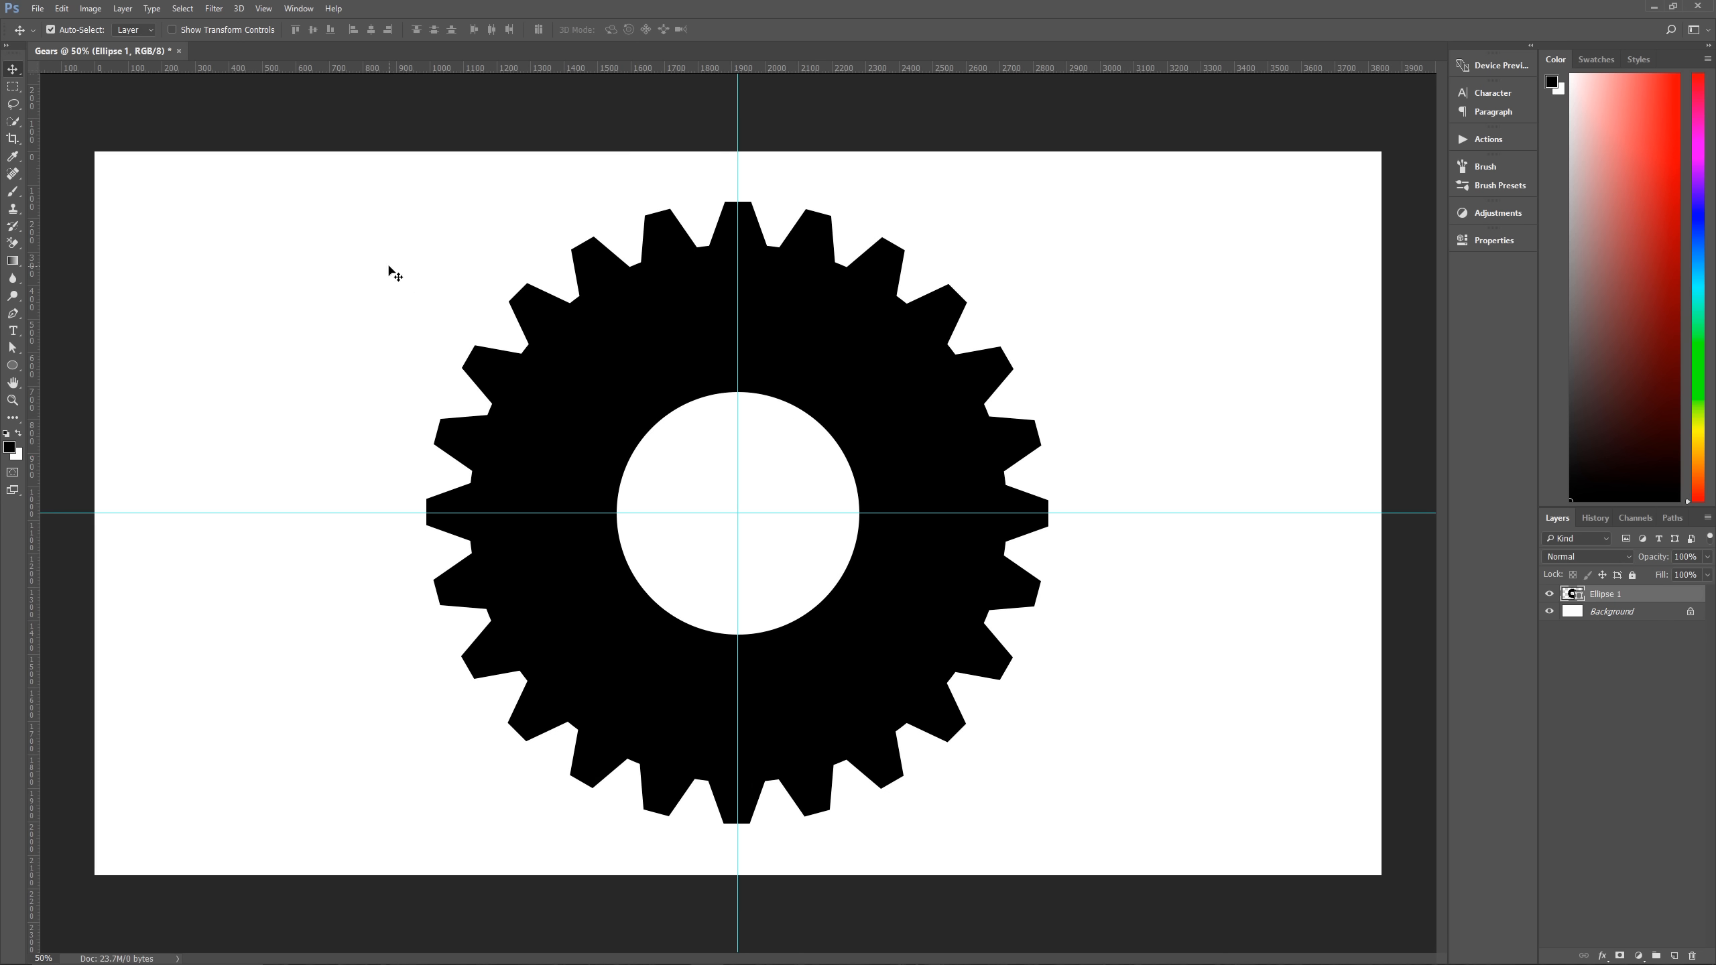
pyautogui.moveTo(284, 189); pyautogui.dragTo(1216, 845)
pyautogui.click(62, 8)
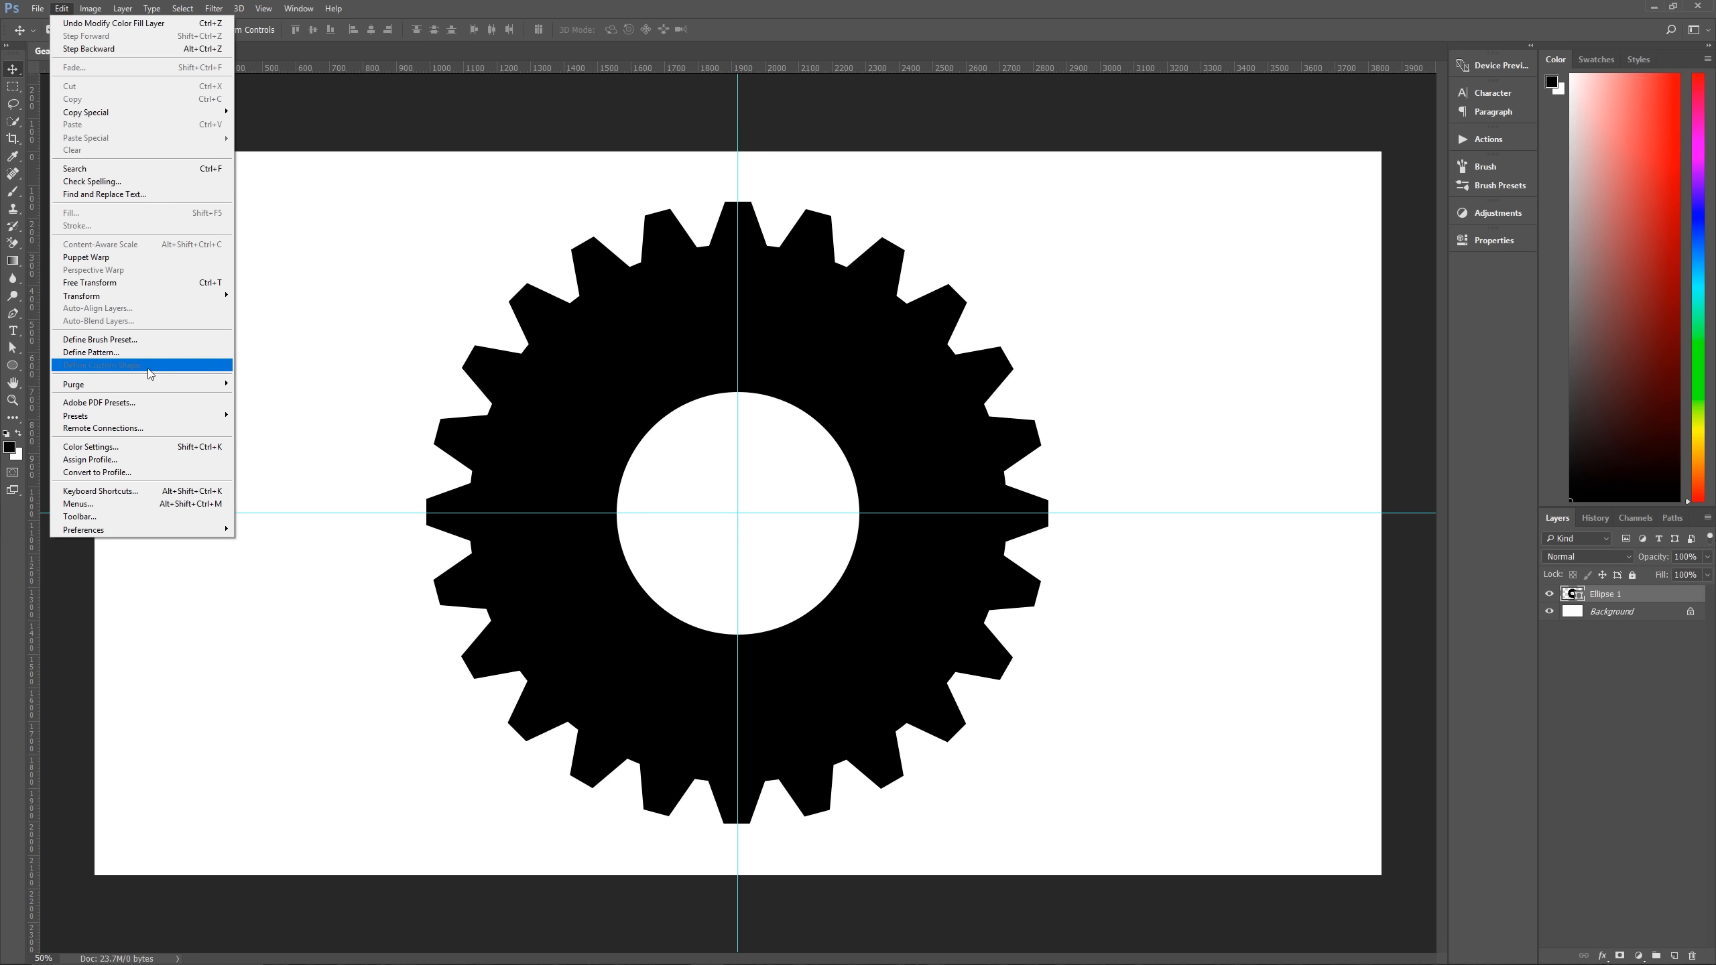
pyautogui.click(446, 4)
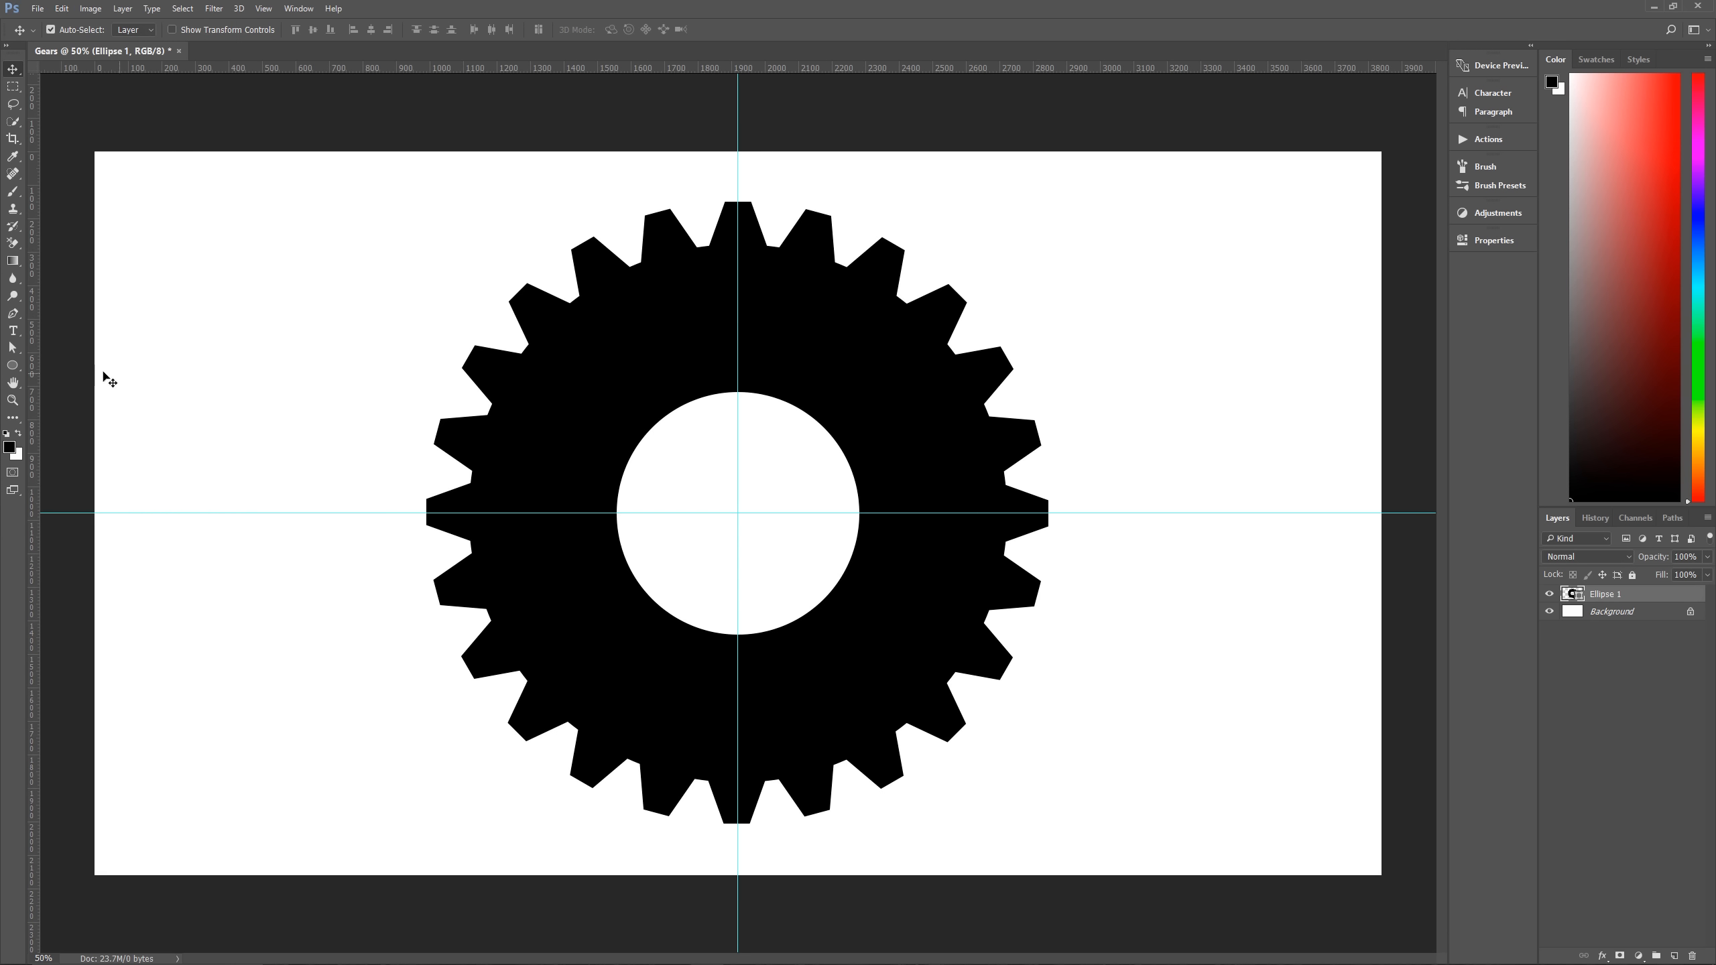
pyautogui.click(22, 365)
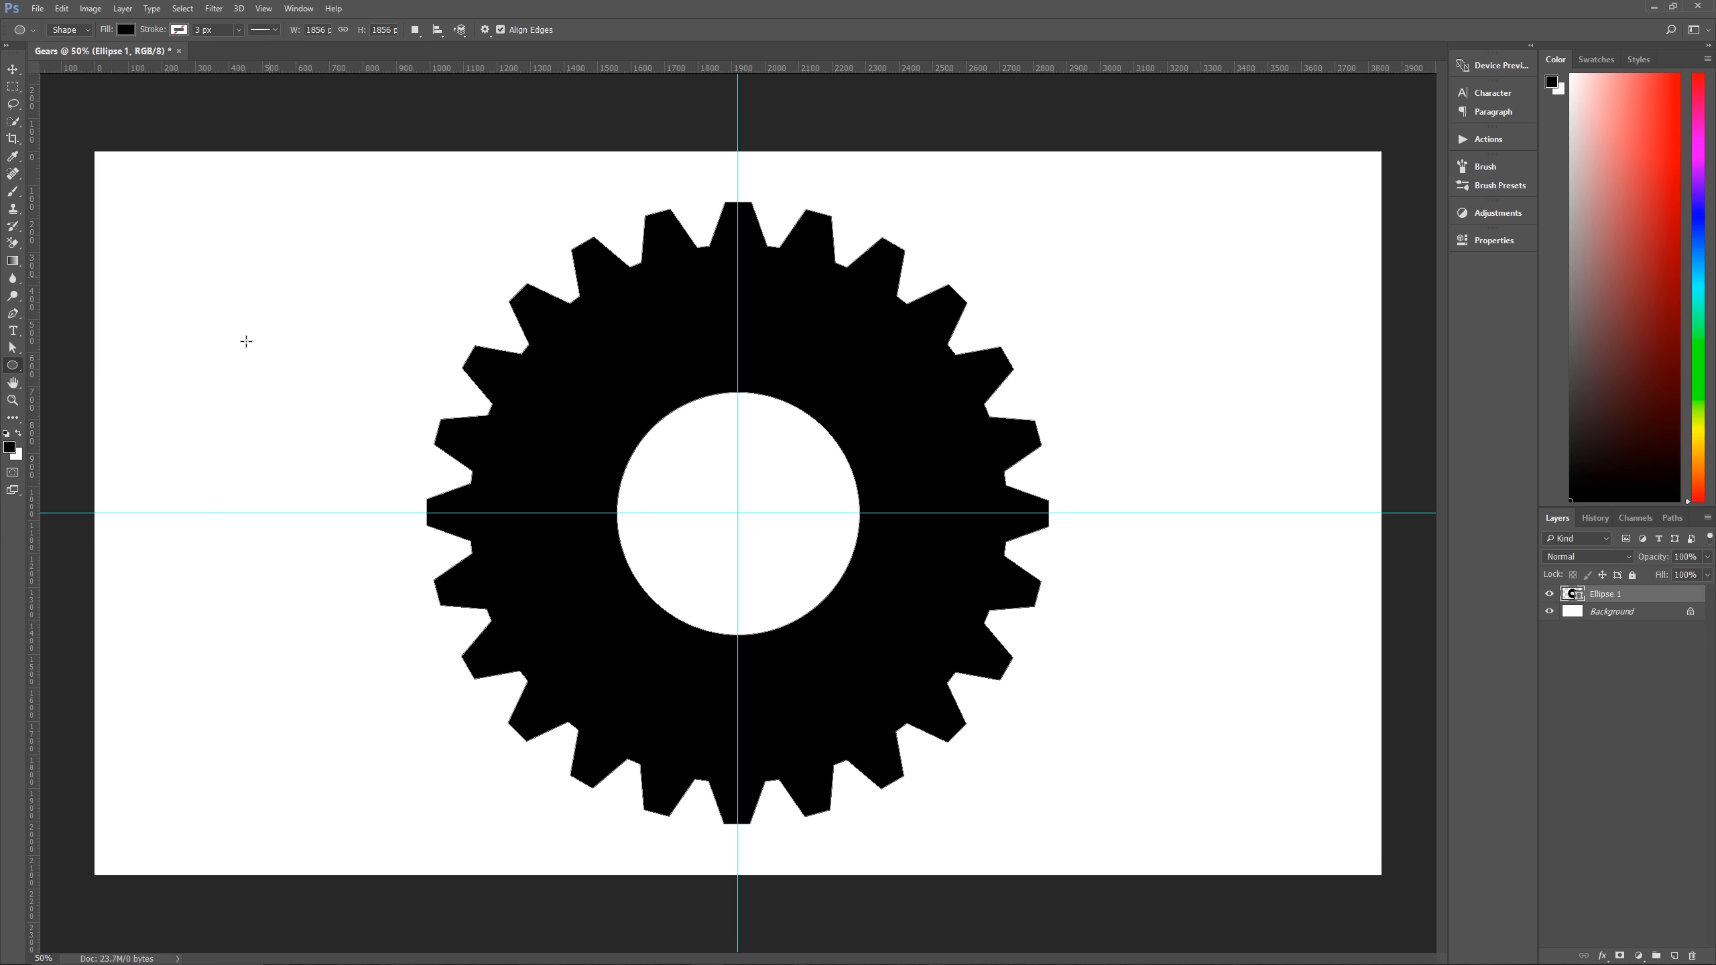
pyautogui.click(62, 8)
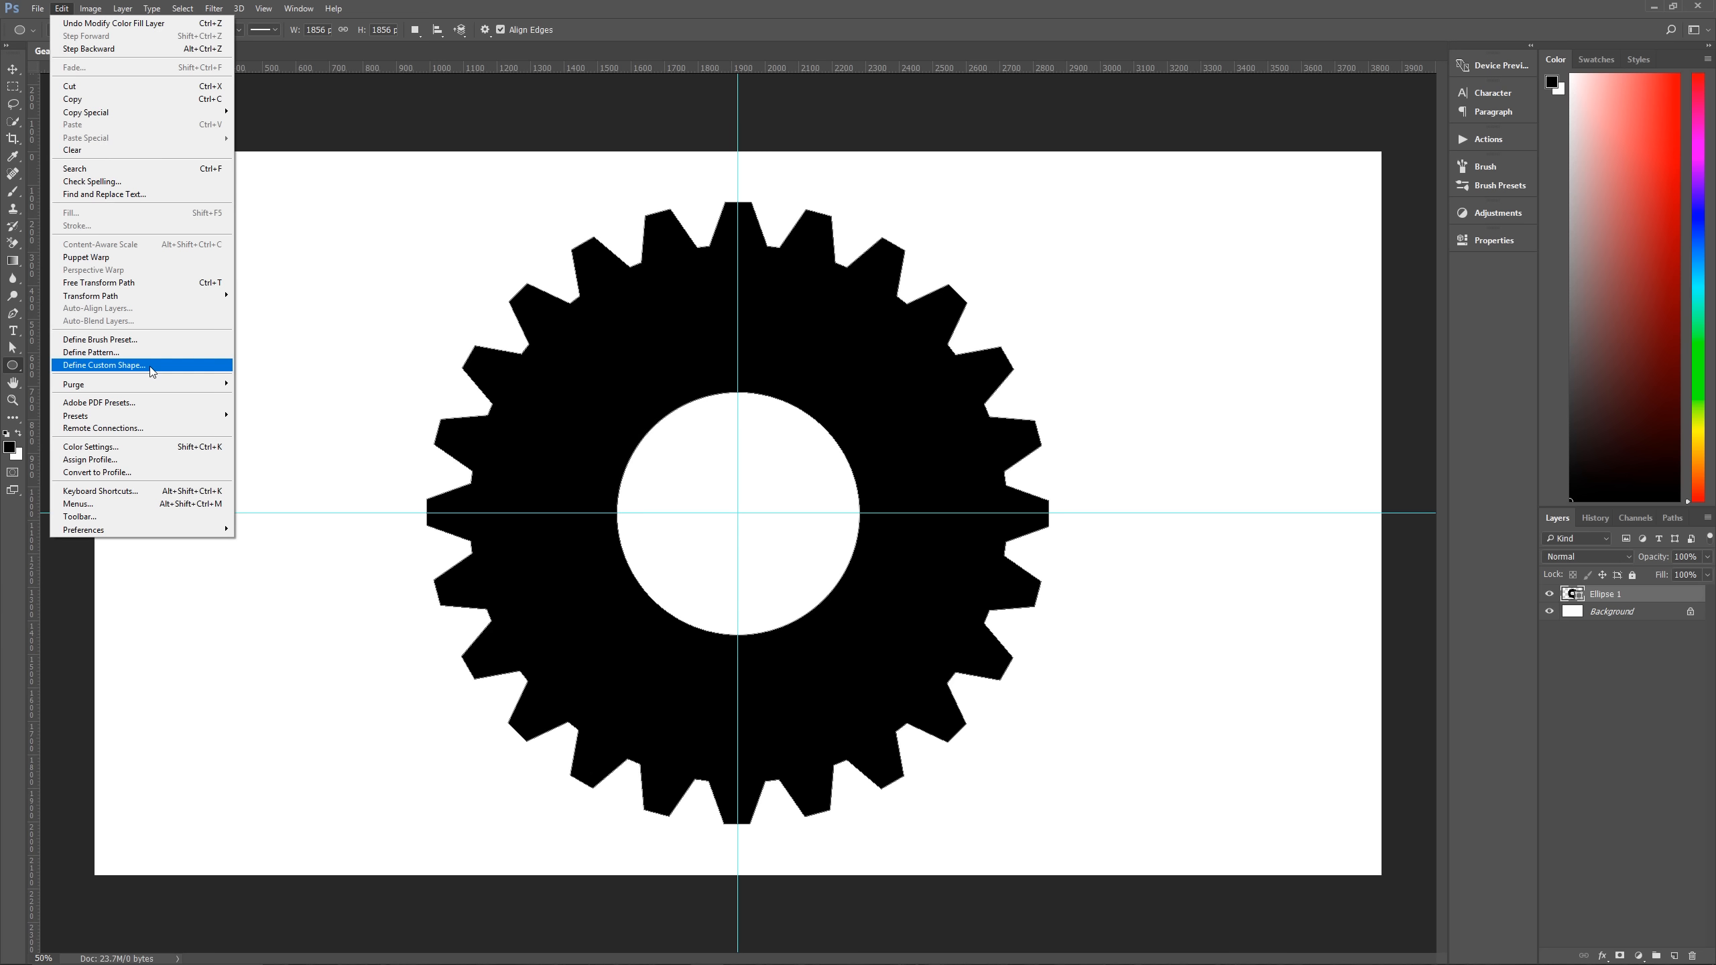
pyautogui.click(527, 6)
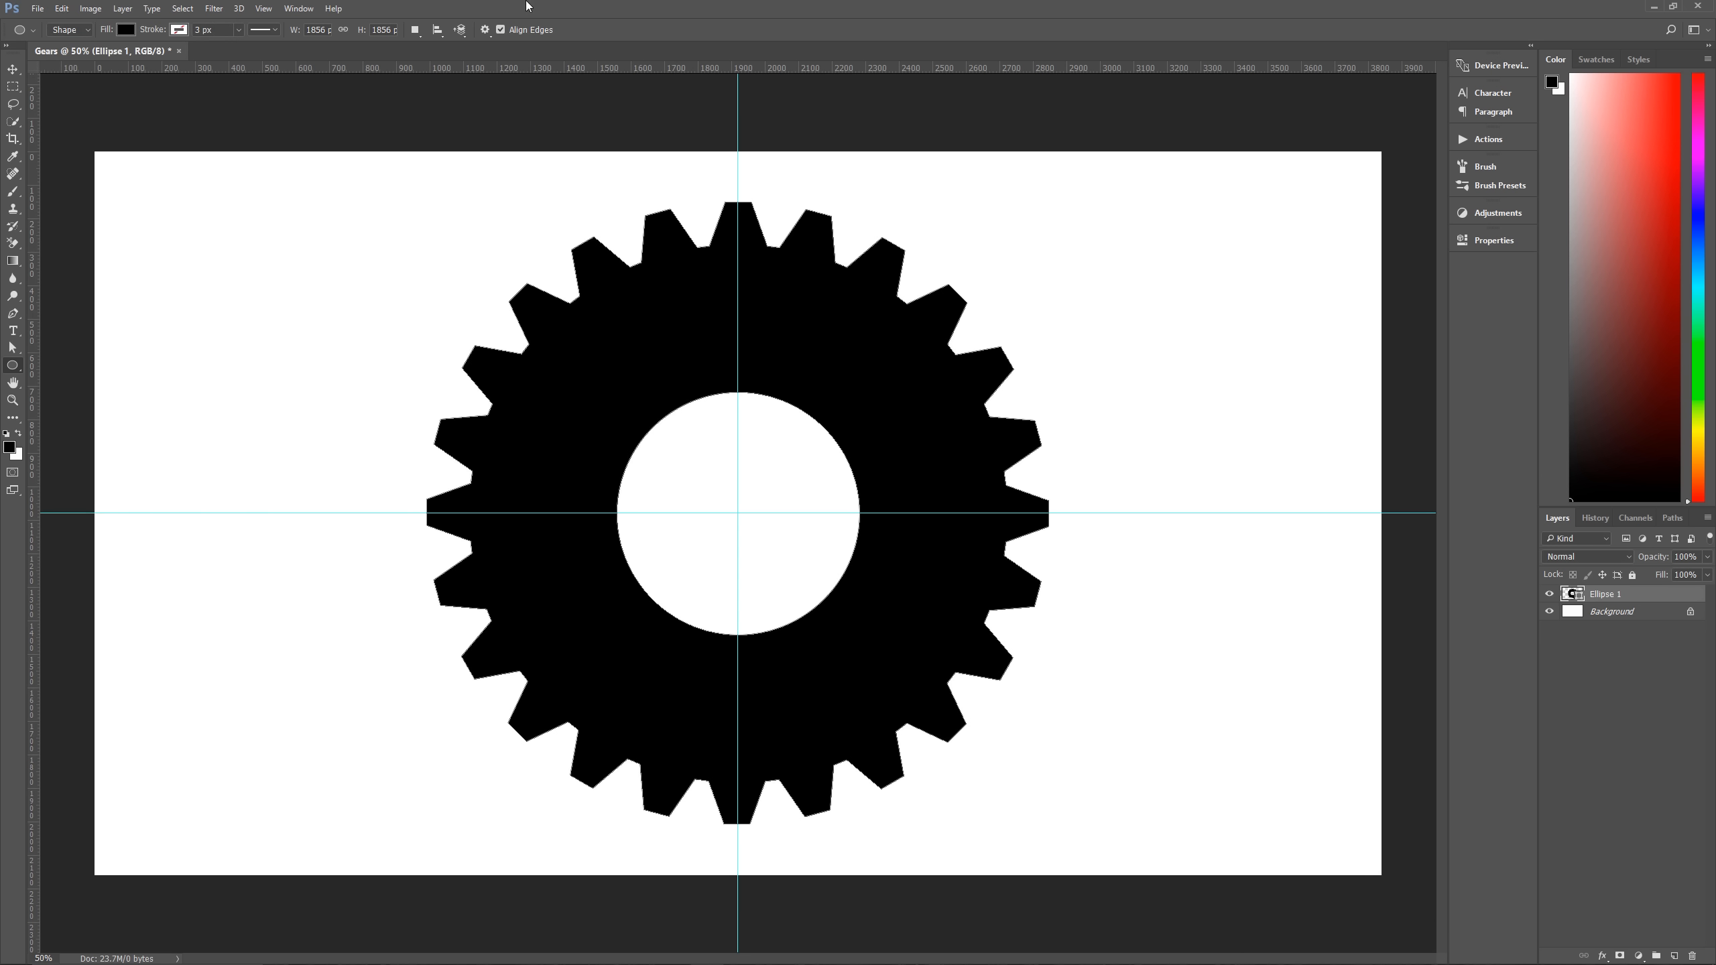
# Check the availability of Define Custom Shape with the guides hidden, and bring the guides back.
pyautogui.press('v')
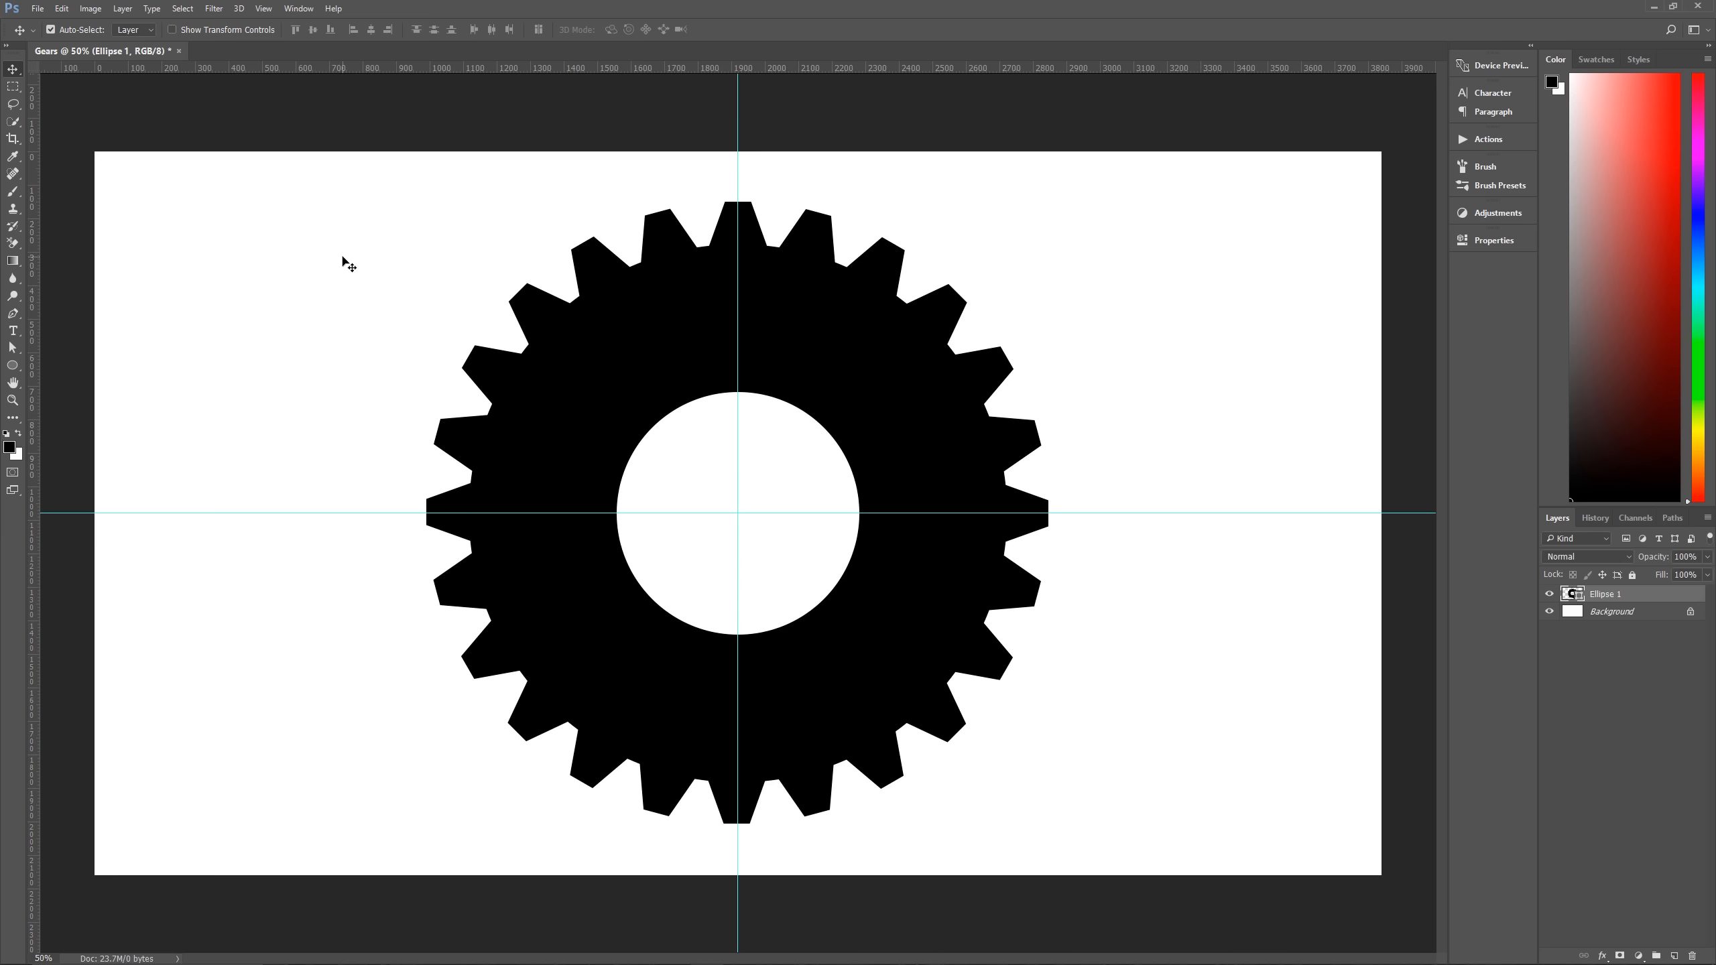
pyautogui.hotkey('ctrl', 'h')
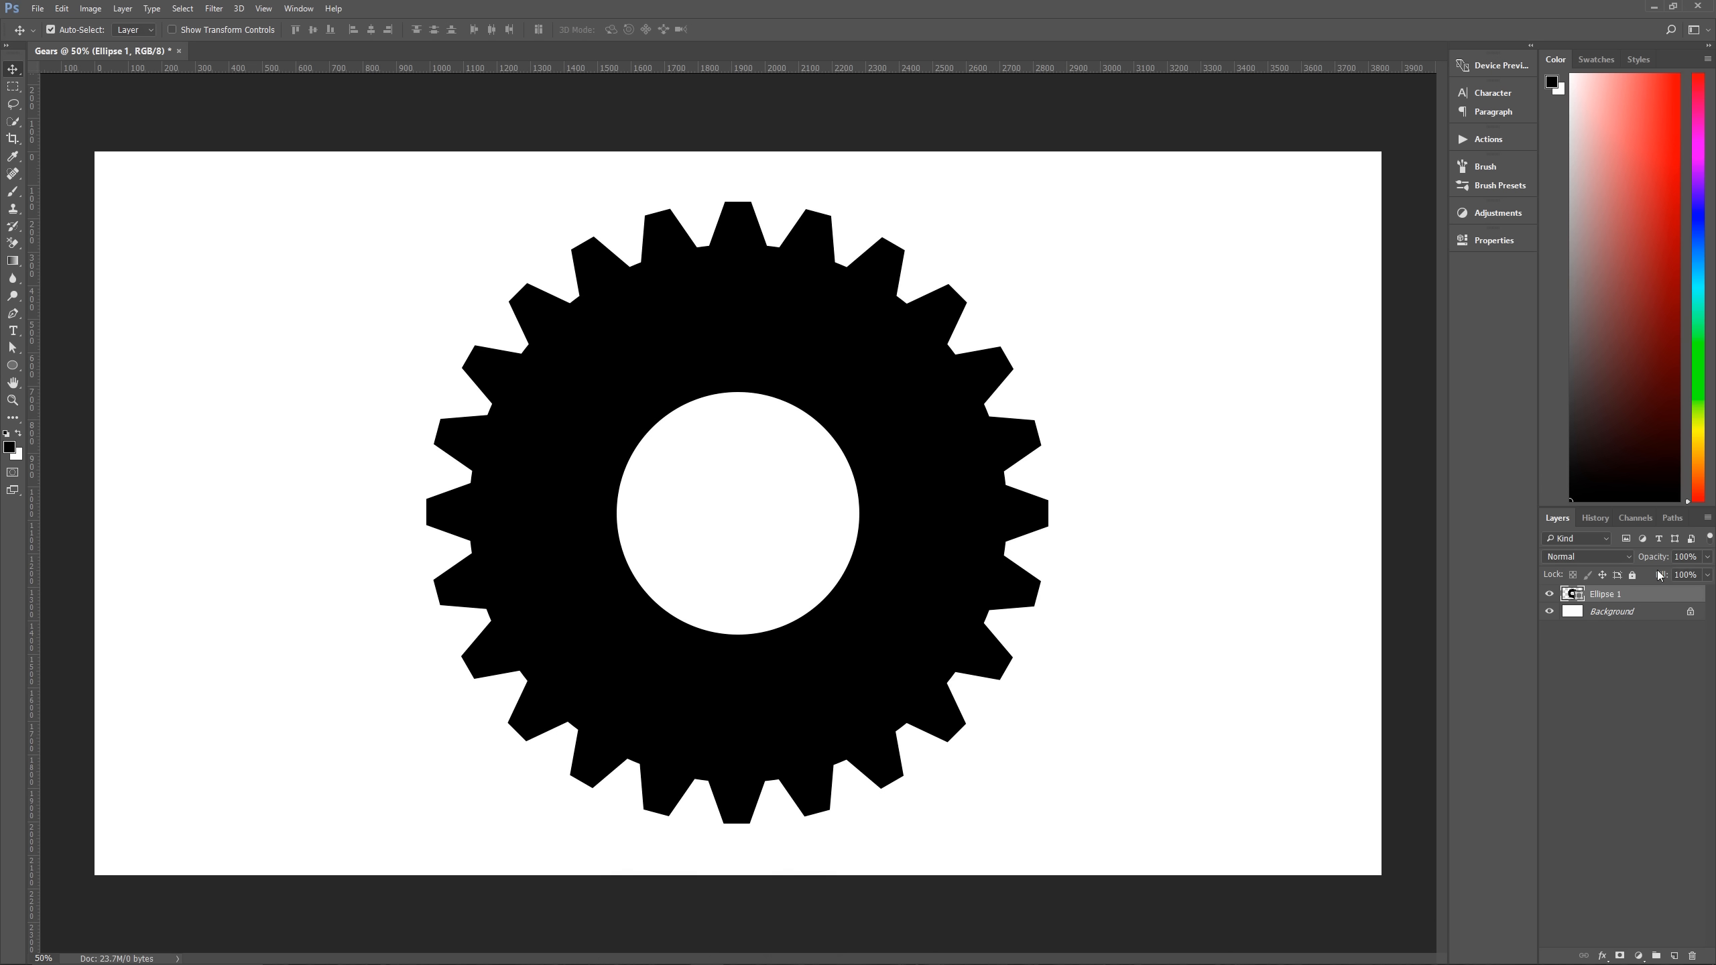
pyautogui.click(1673, 519)
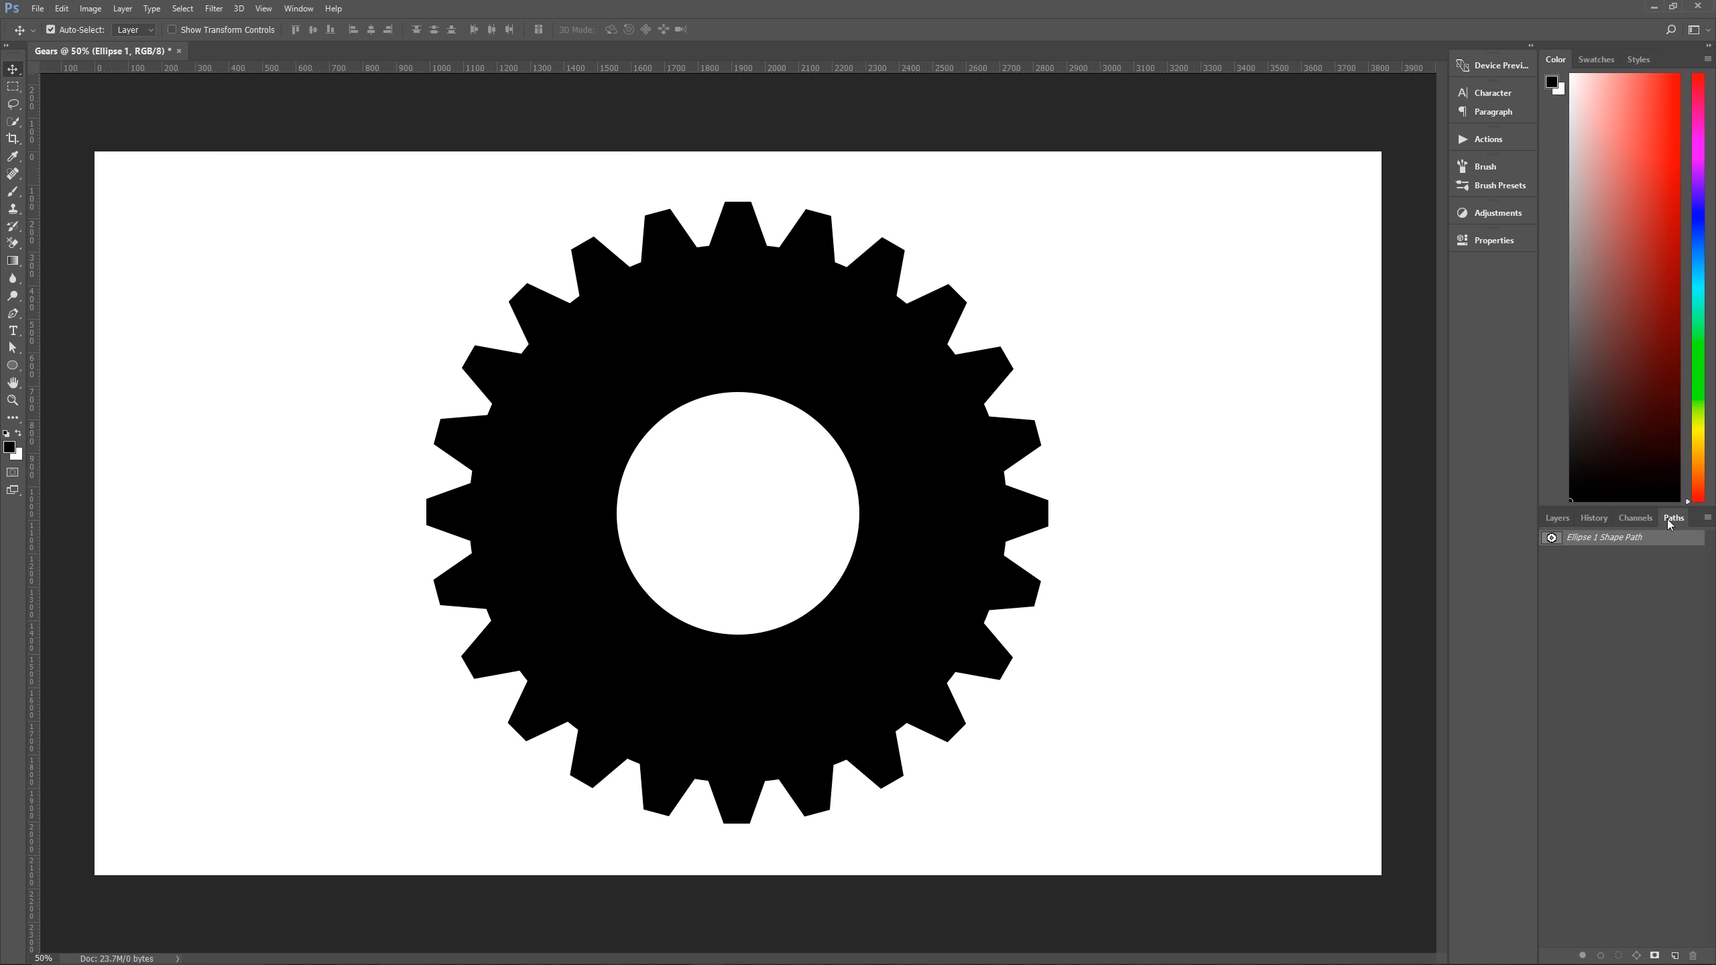
pyautogui.click(1558, 517)
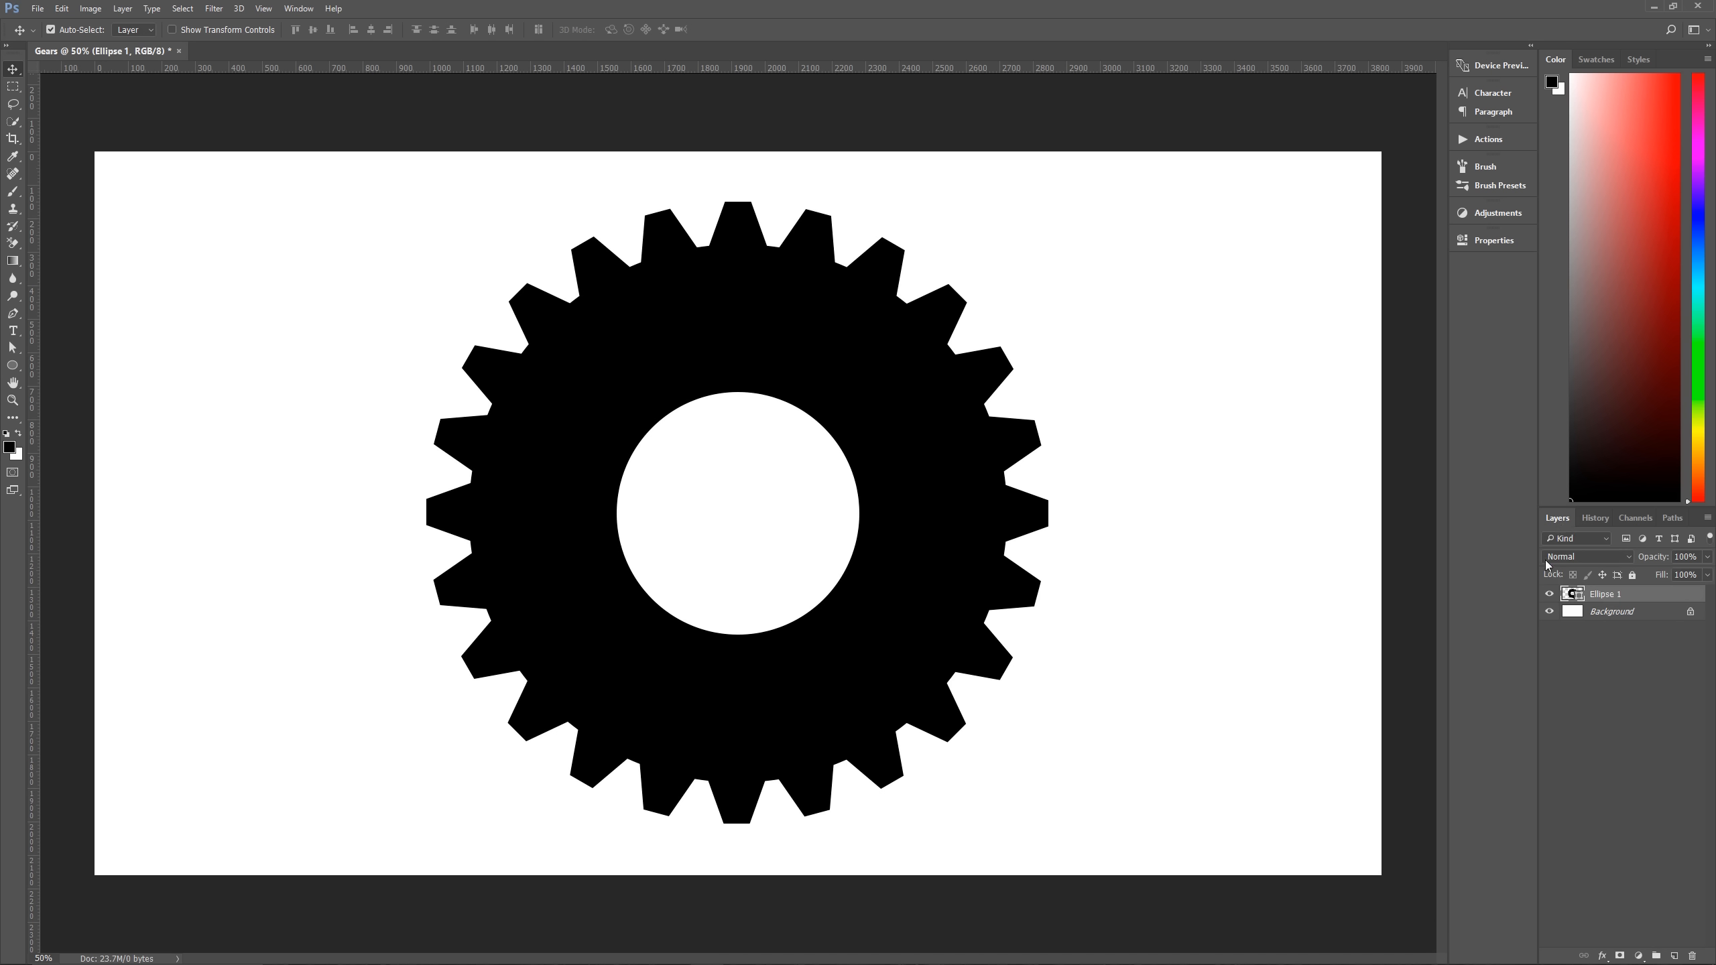
pyautogui.click(13, 367)
pyautogui.click(13, 70)
pyautogui.moveTo(177, 161); pyautogui.dragTo(1172, 845)
pyautogui.click(13, 367)
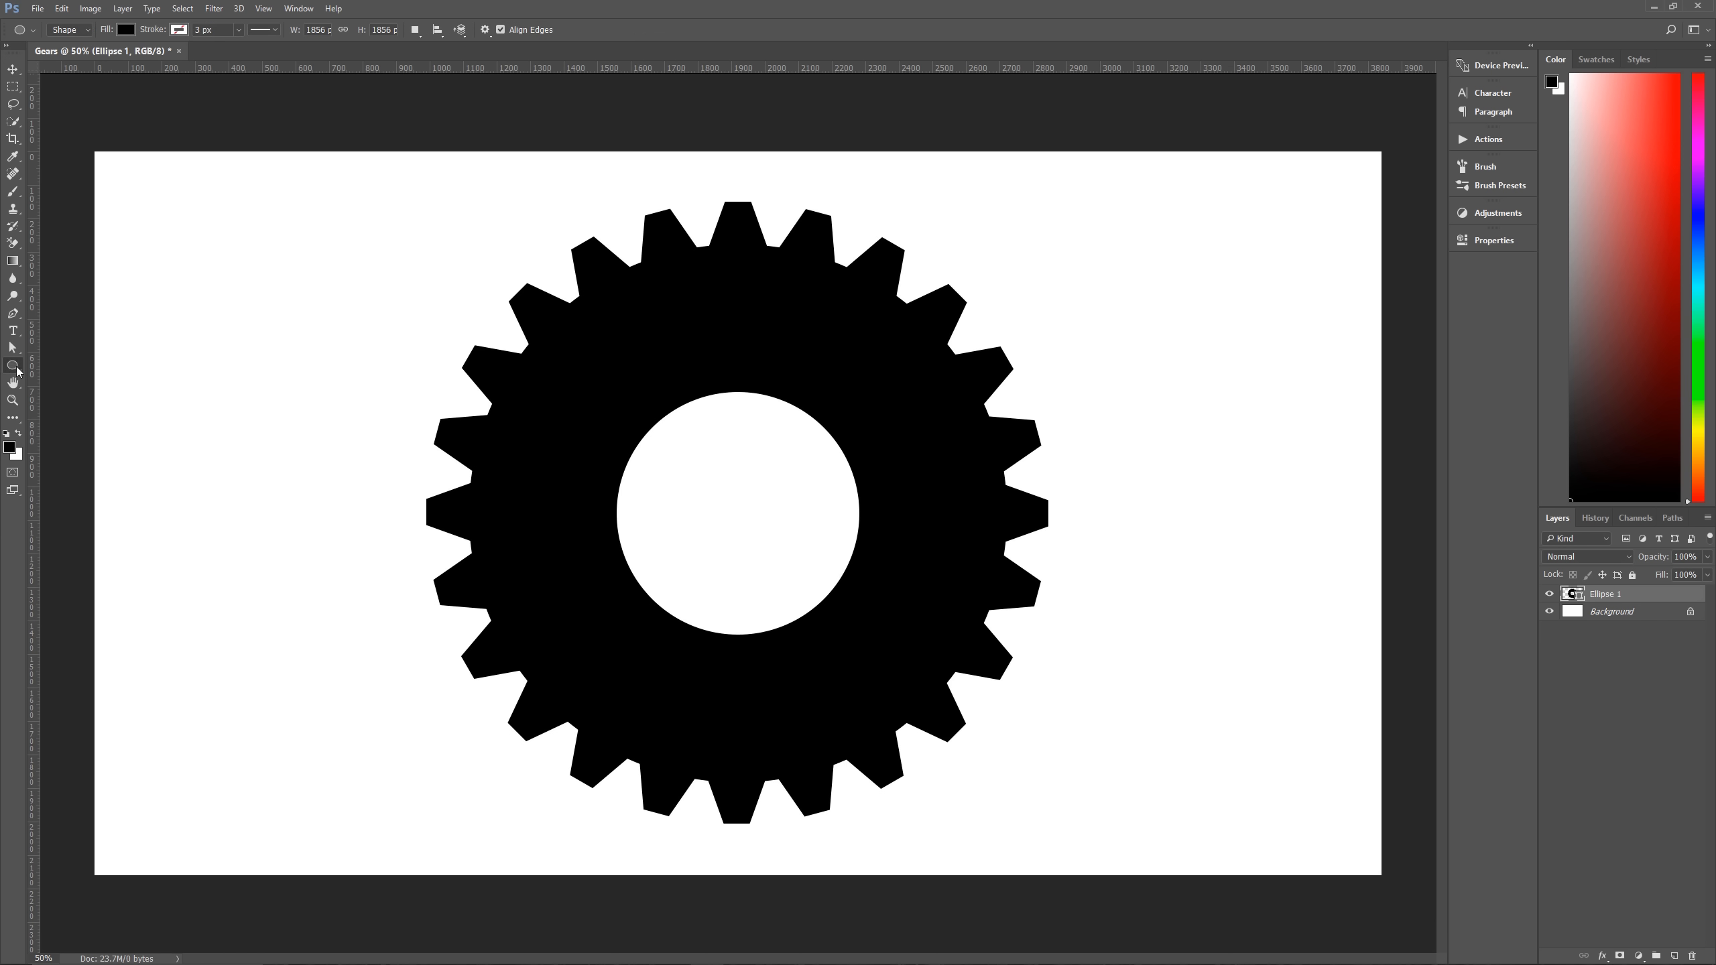
pyautogui.click(63, 8)
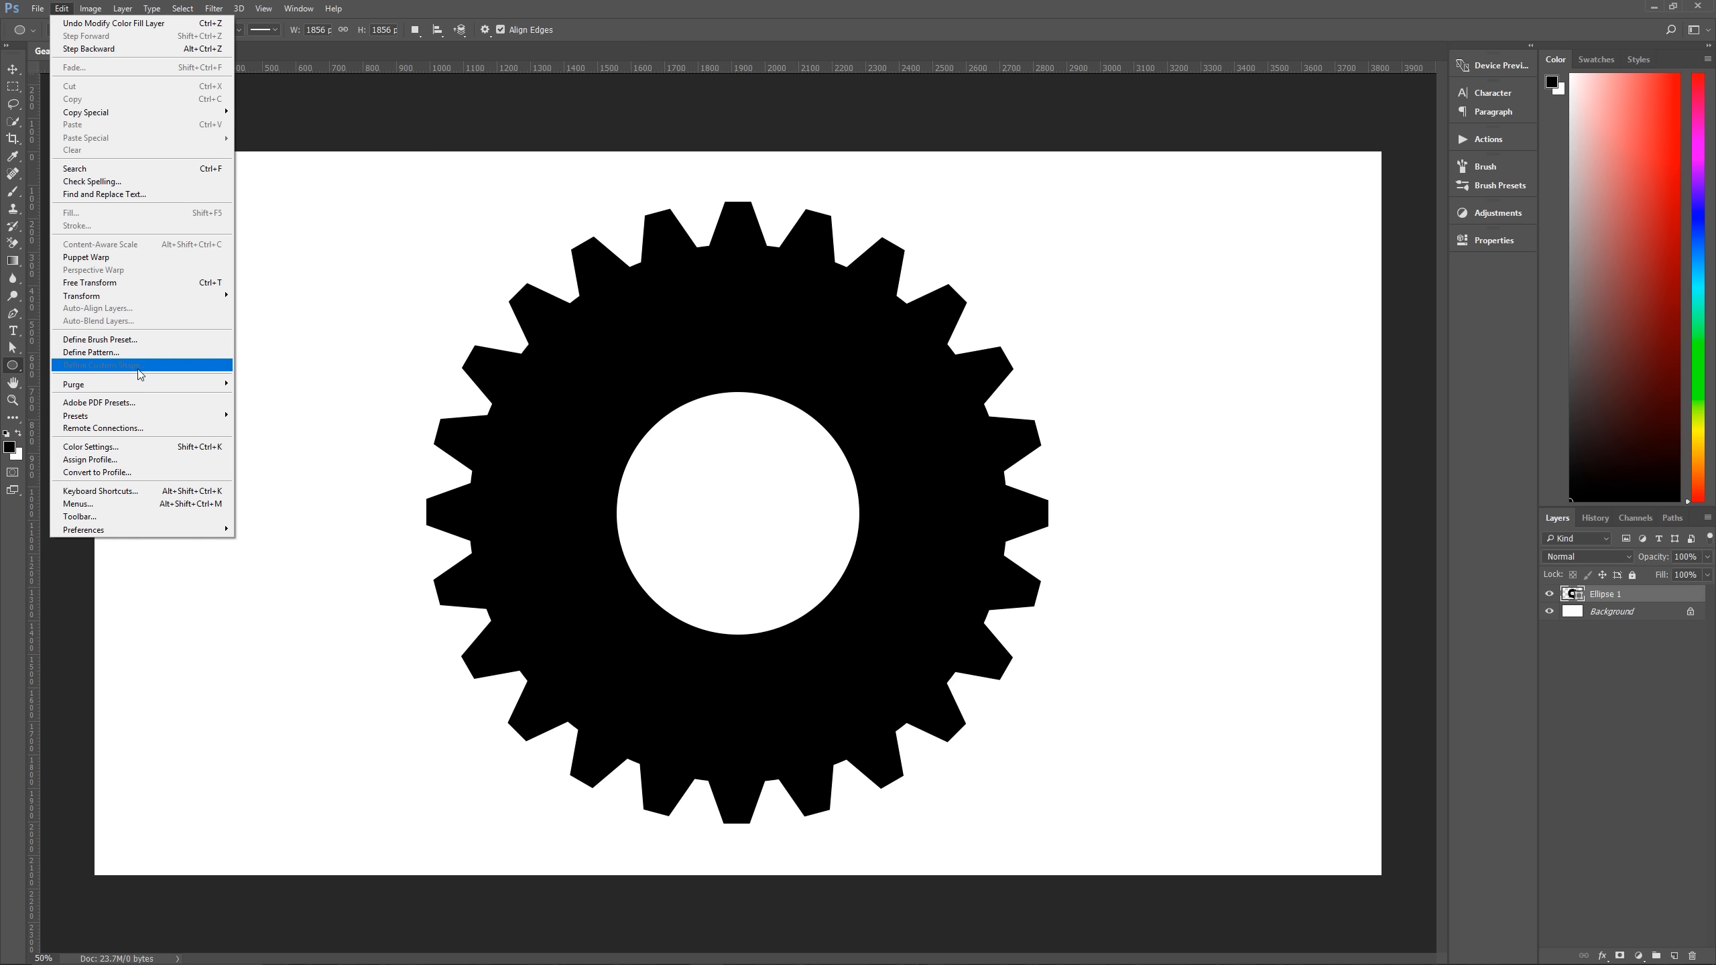
pyautogui.click(536, 6)
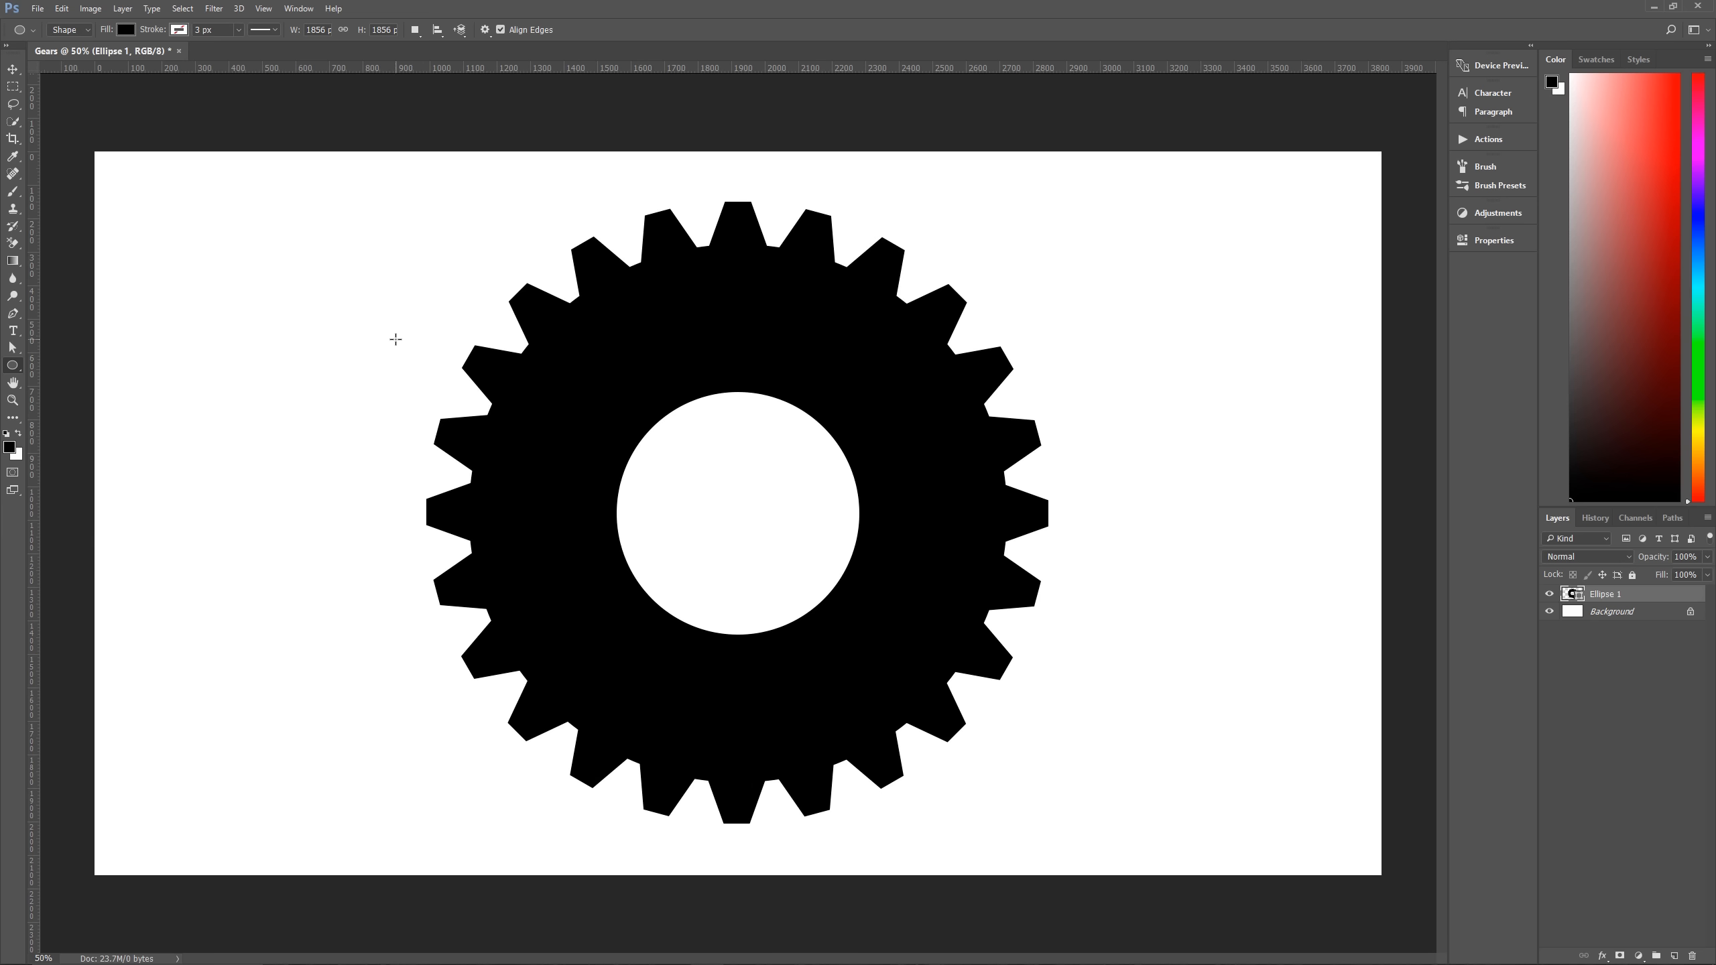
pyautogui.hotkey('ctrl', 'h')
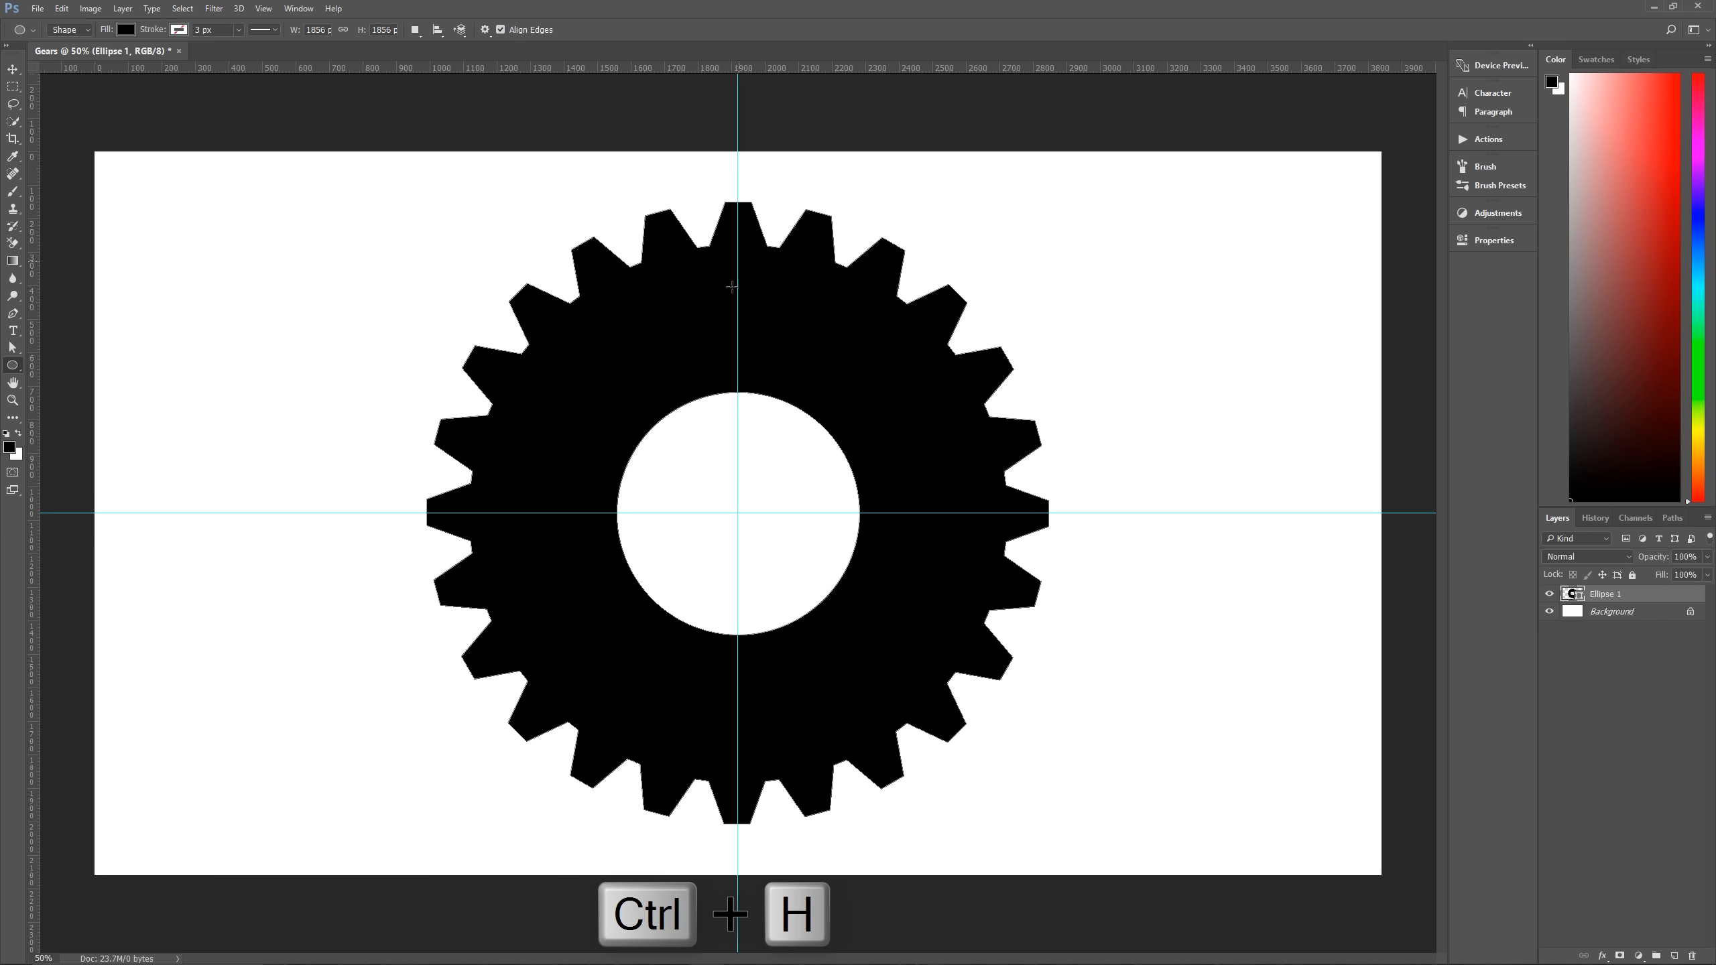
# Define the finished gear as a custom shape named "Gear 5".
pyautogui.click(62, 8)
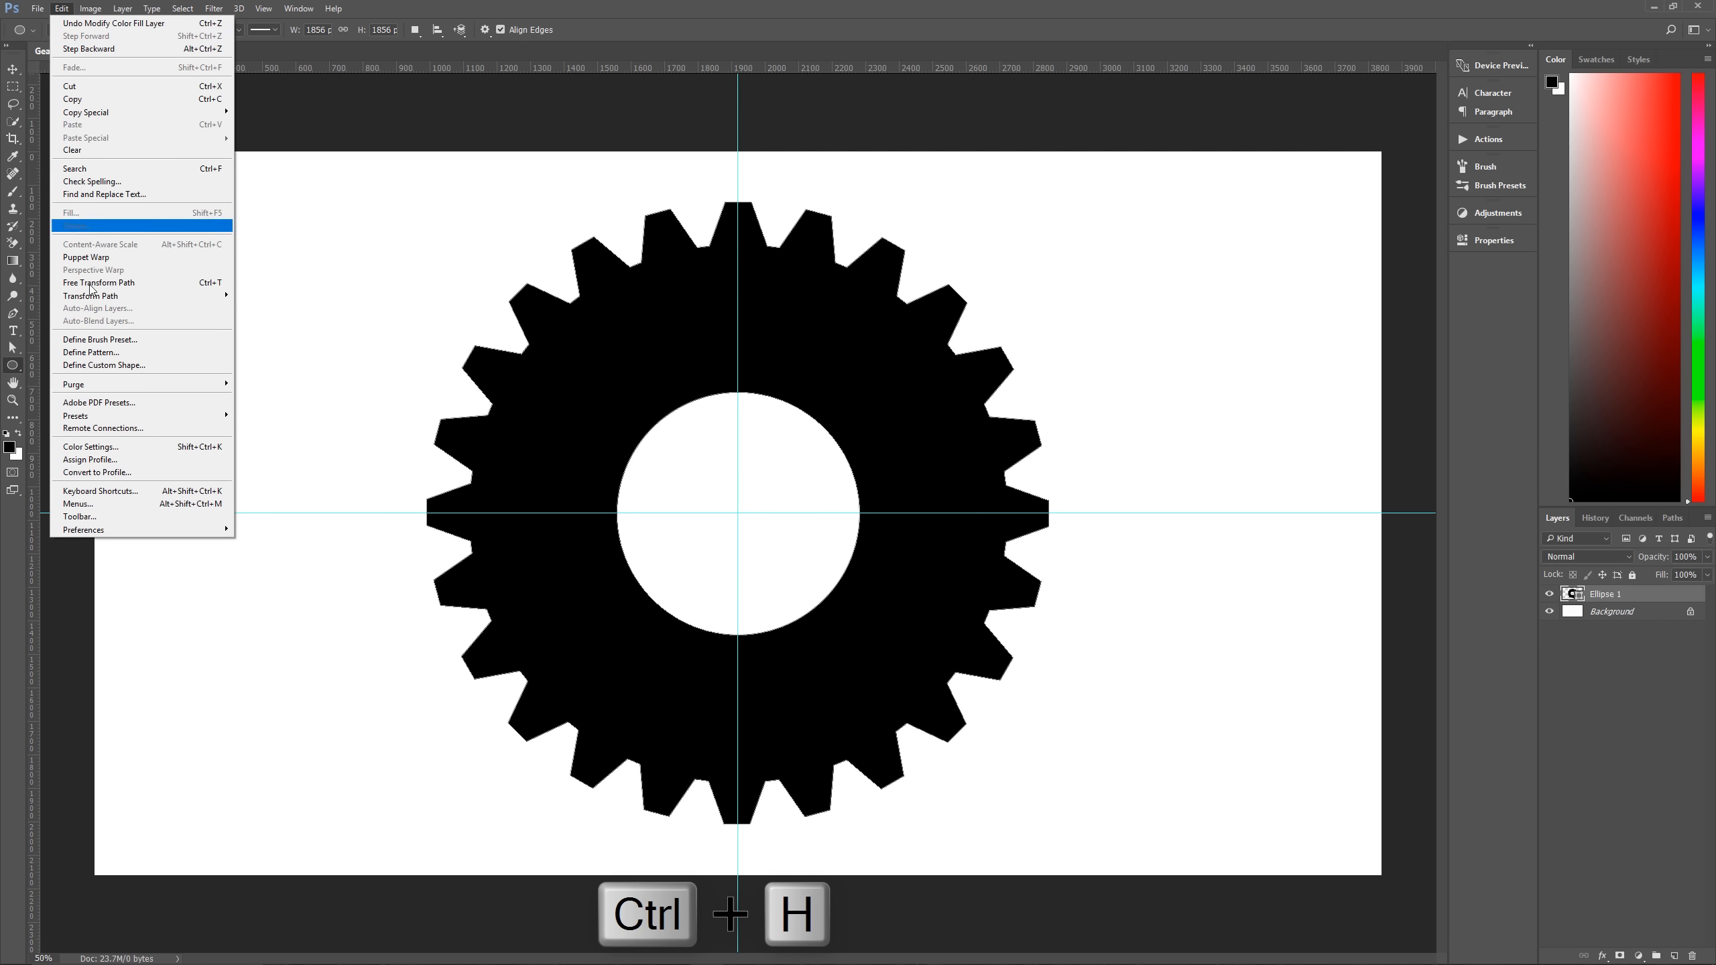
pyautogui.click(181, 371)
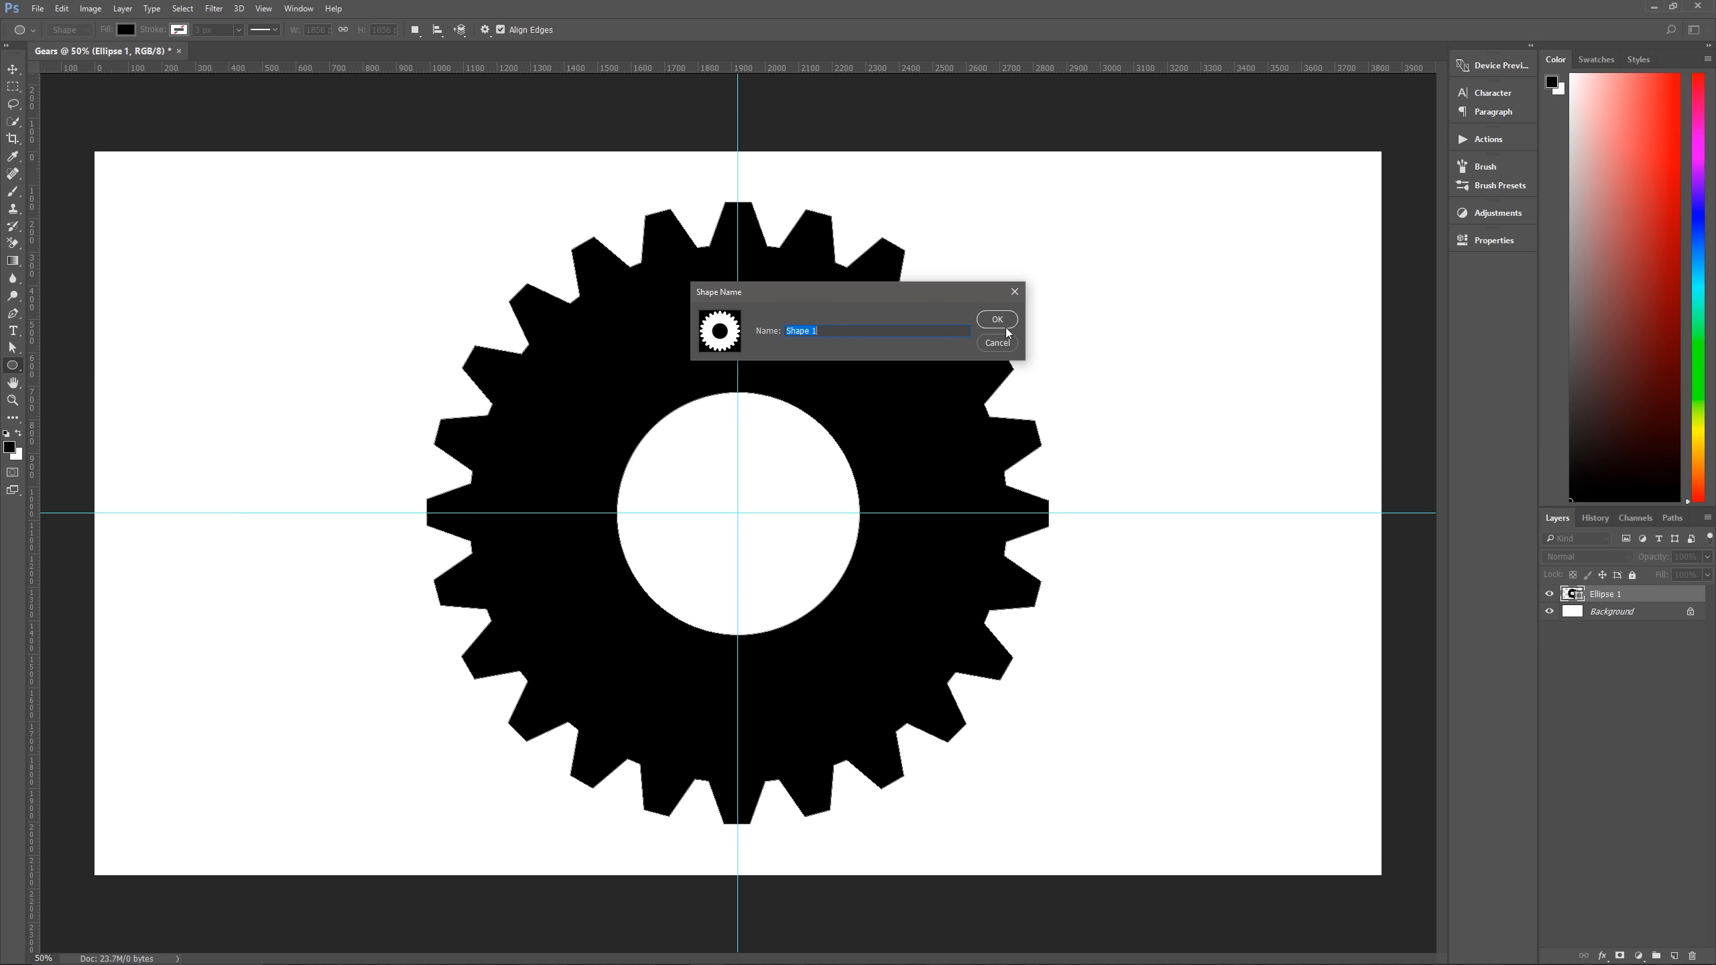
pyautogui.write('Gear 5')
pyautogui.click(997, 320)
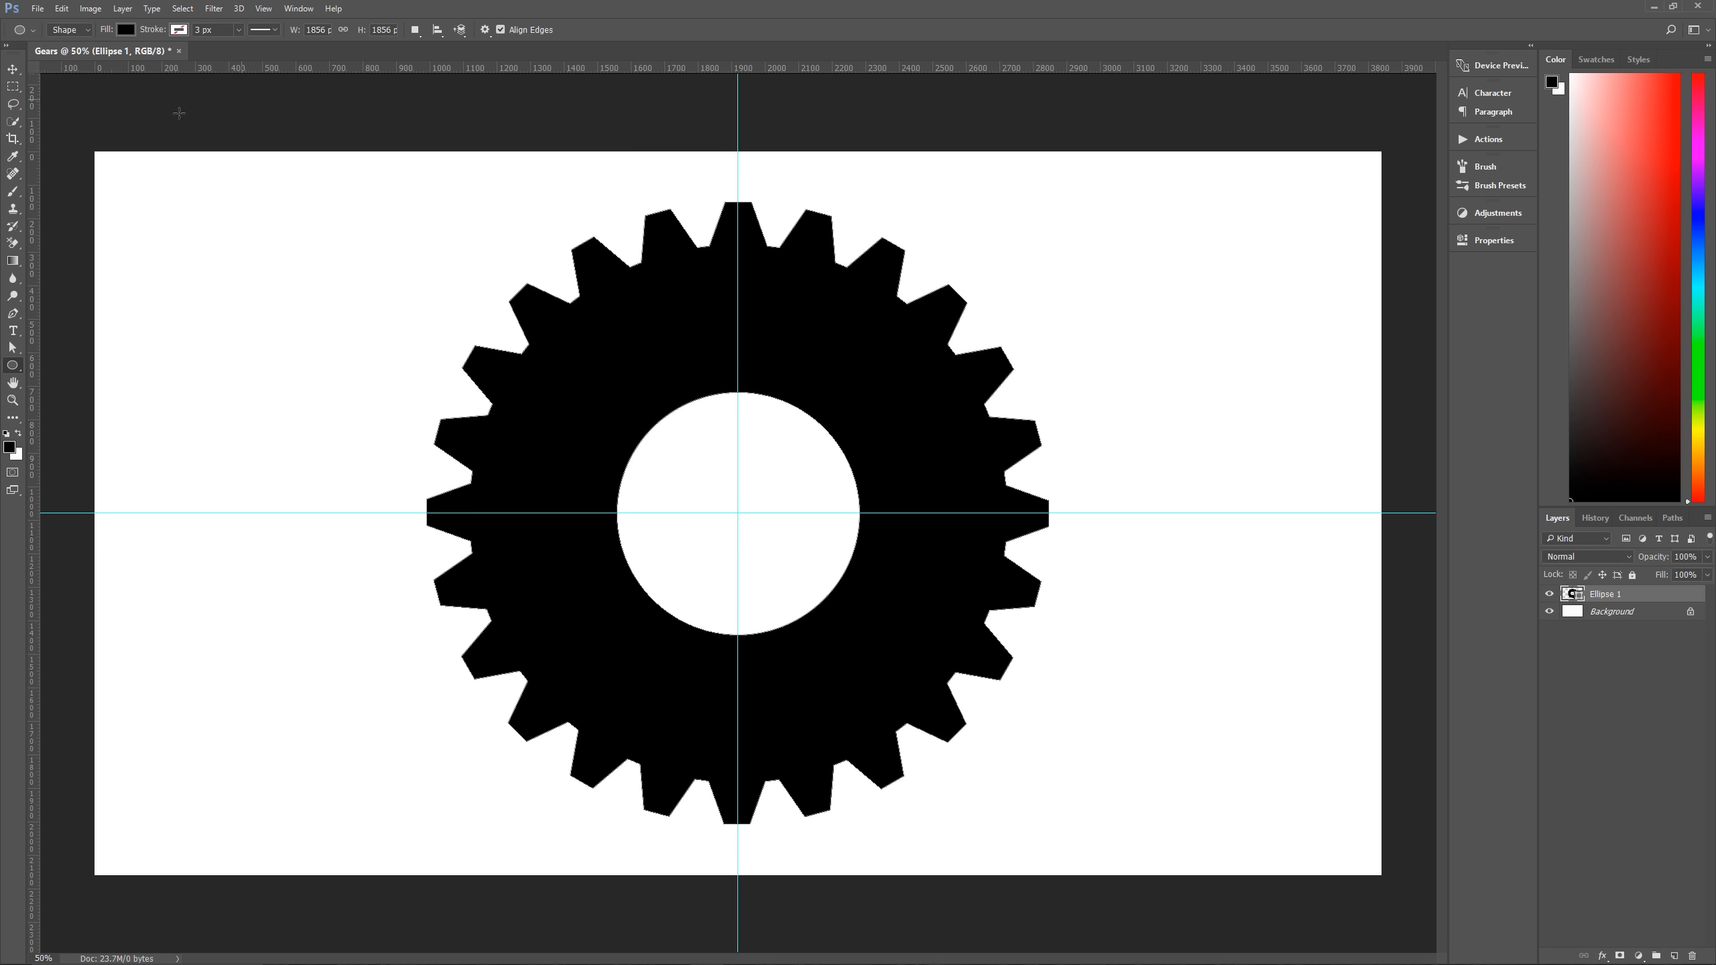
# With the Custom Shape tool, rename the newly added gear in the shape picker to "Gear 6".
pyautogui.click(23, 370)
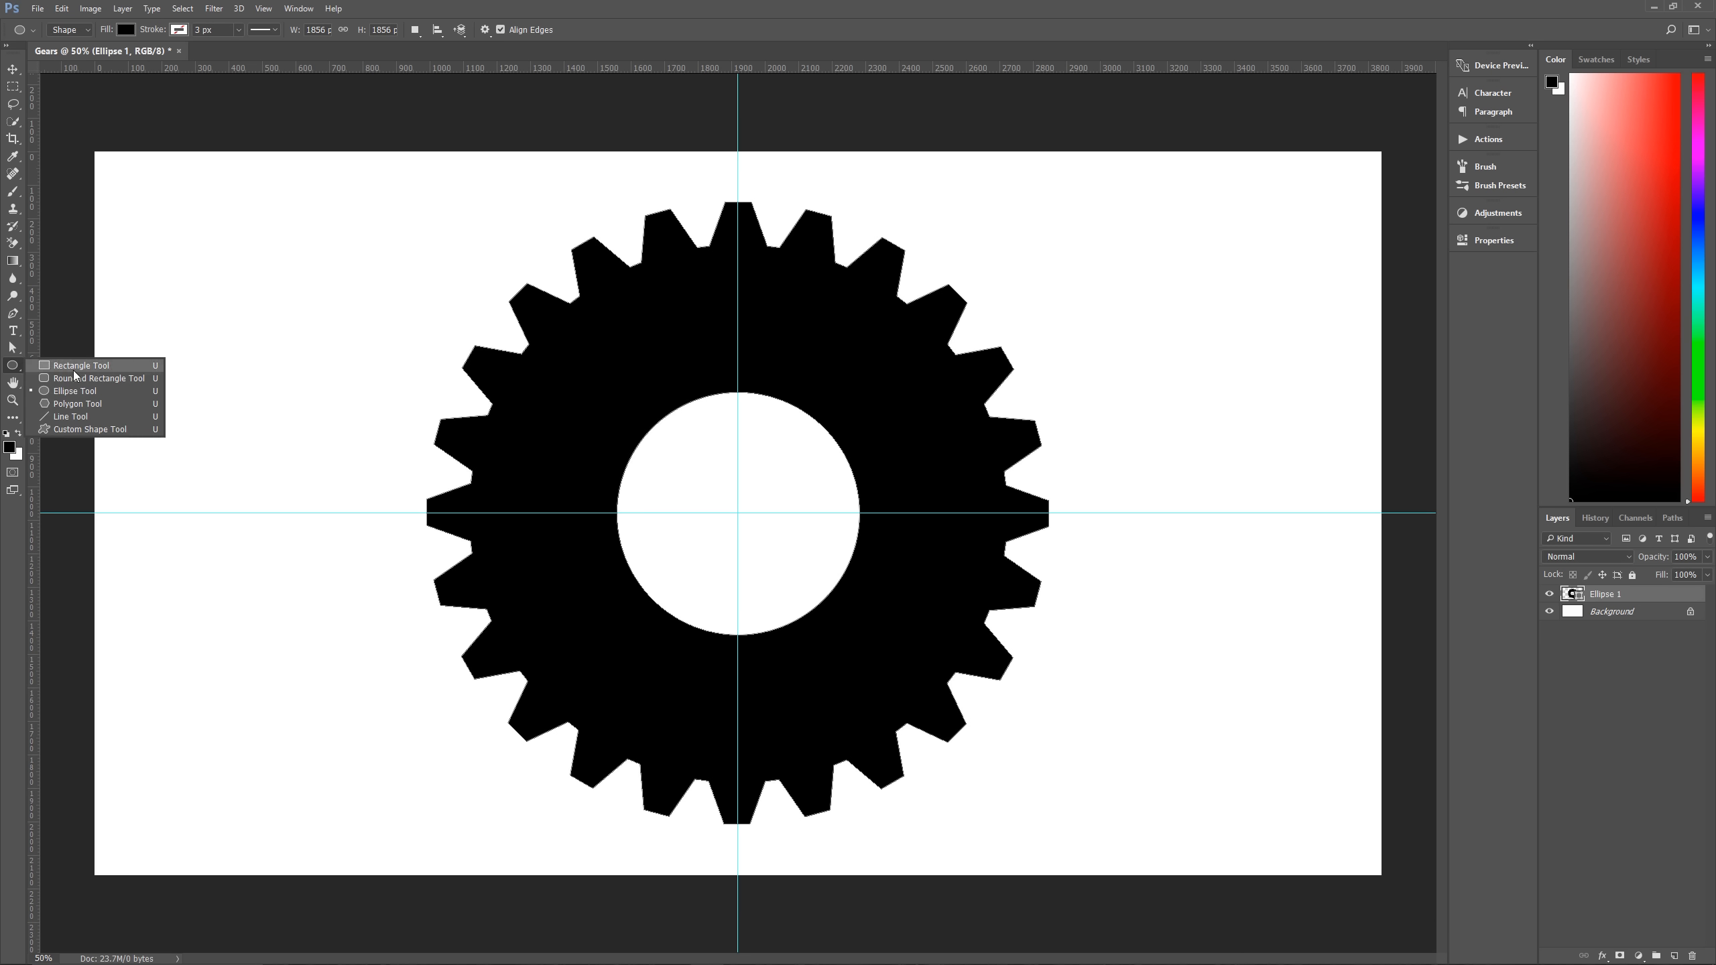
pyautogui.click(87, 429)
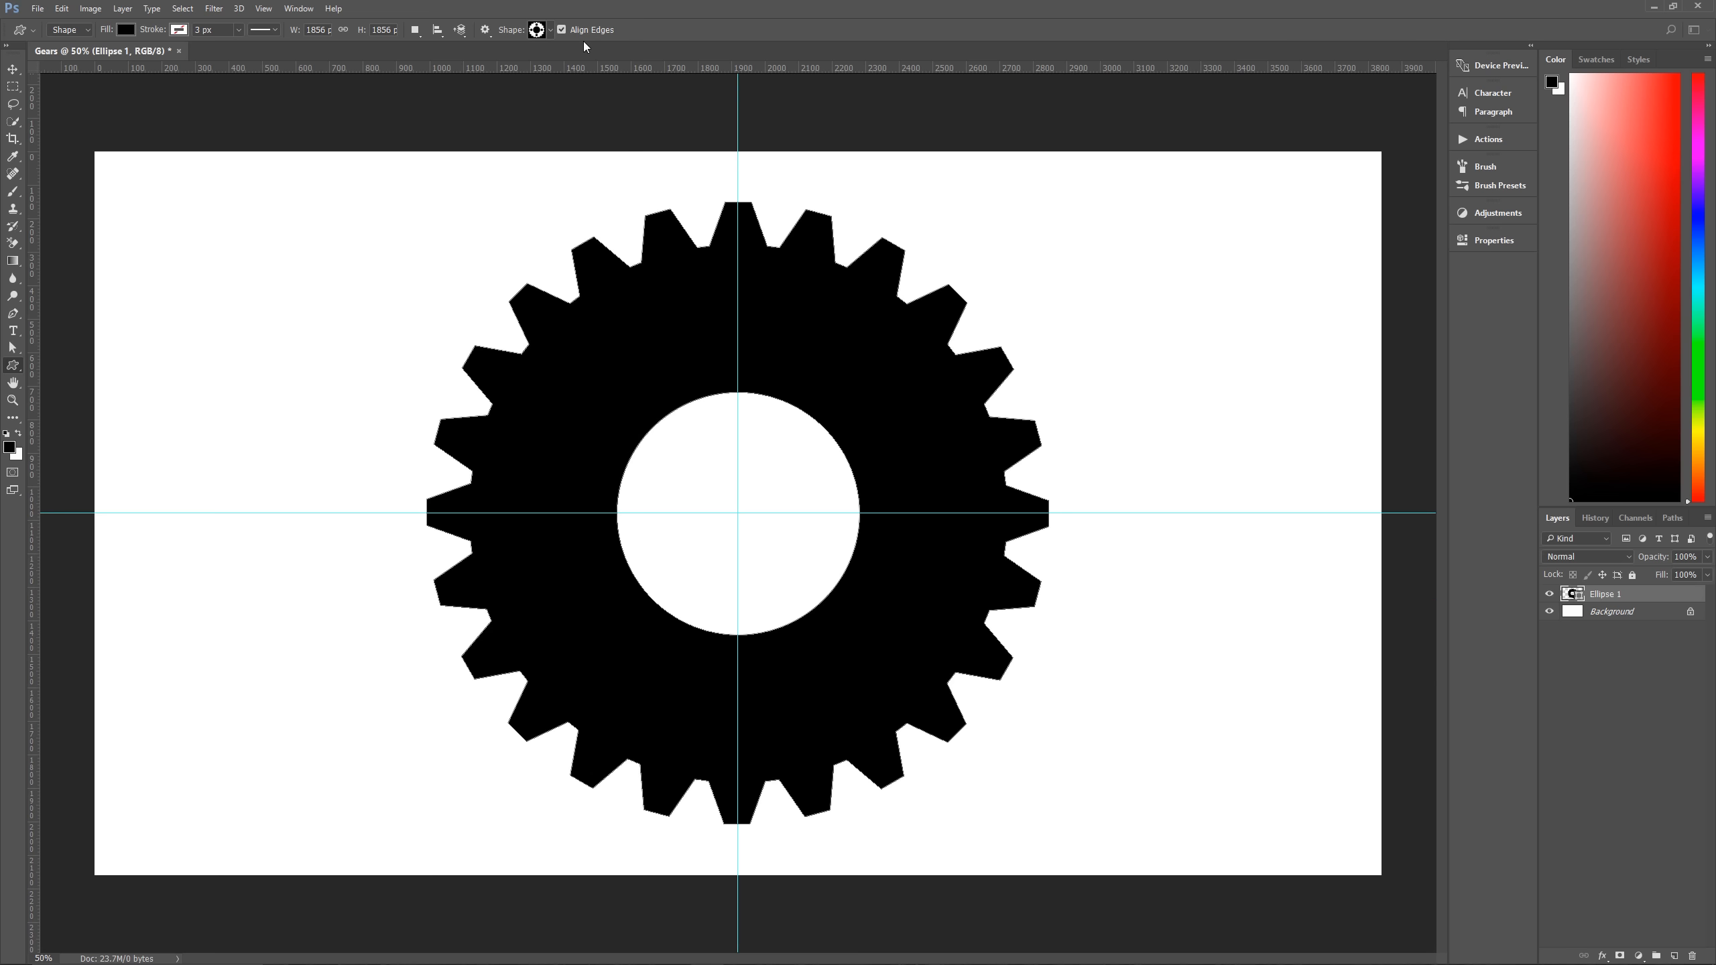
pyautogui.click(549, 30)
pyautogui.scroll(-1, 609, 188)
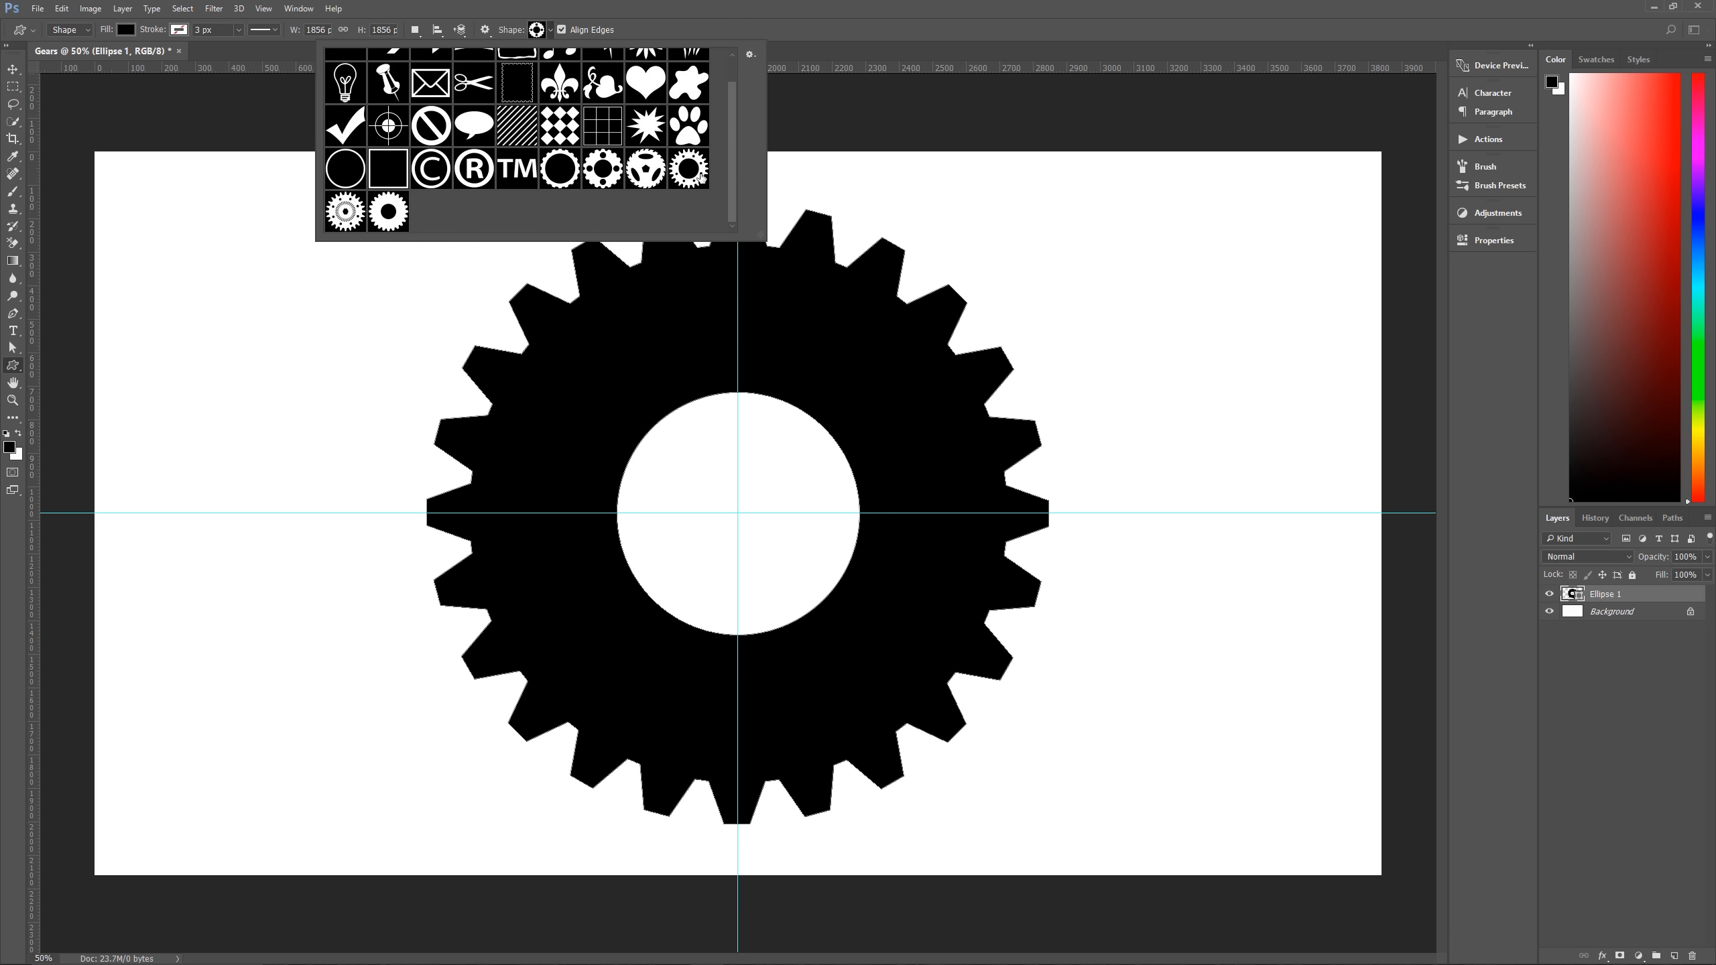
pyautogui.rightClick(394, 213)
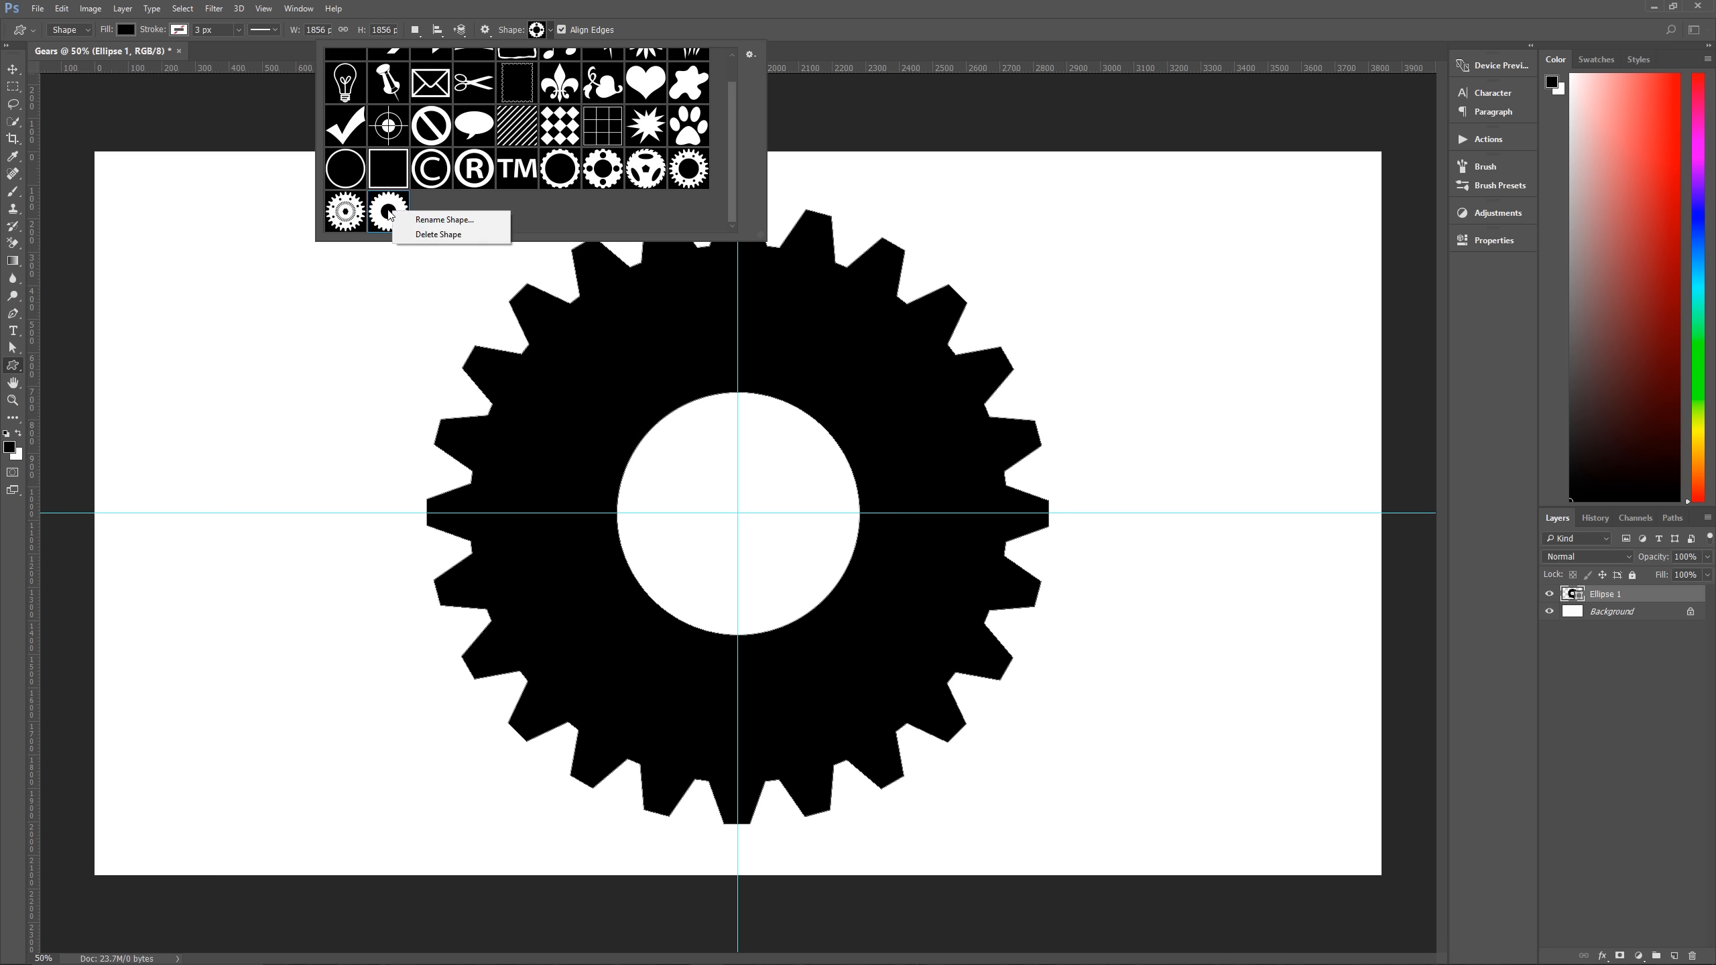
pyautogui.click(441, 220)
pyautogui.click(861, 331)
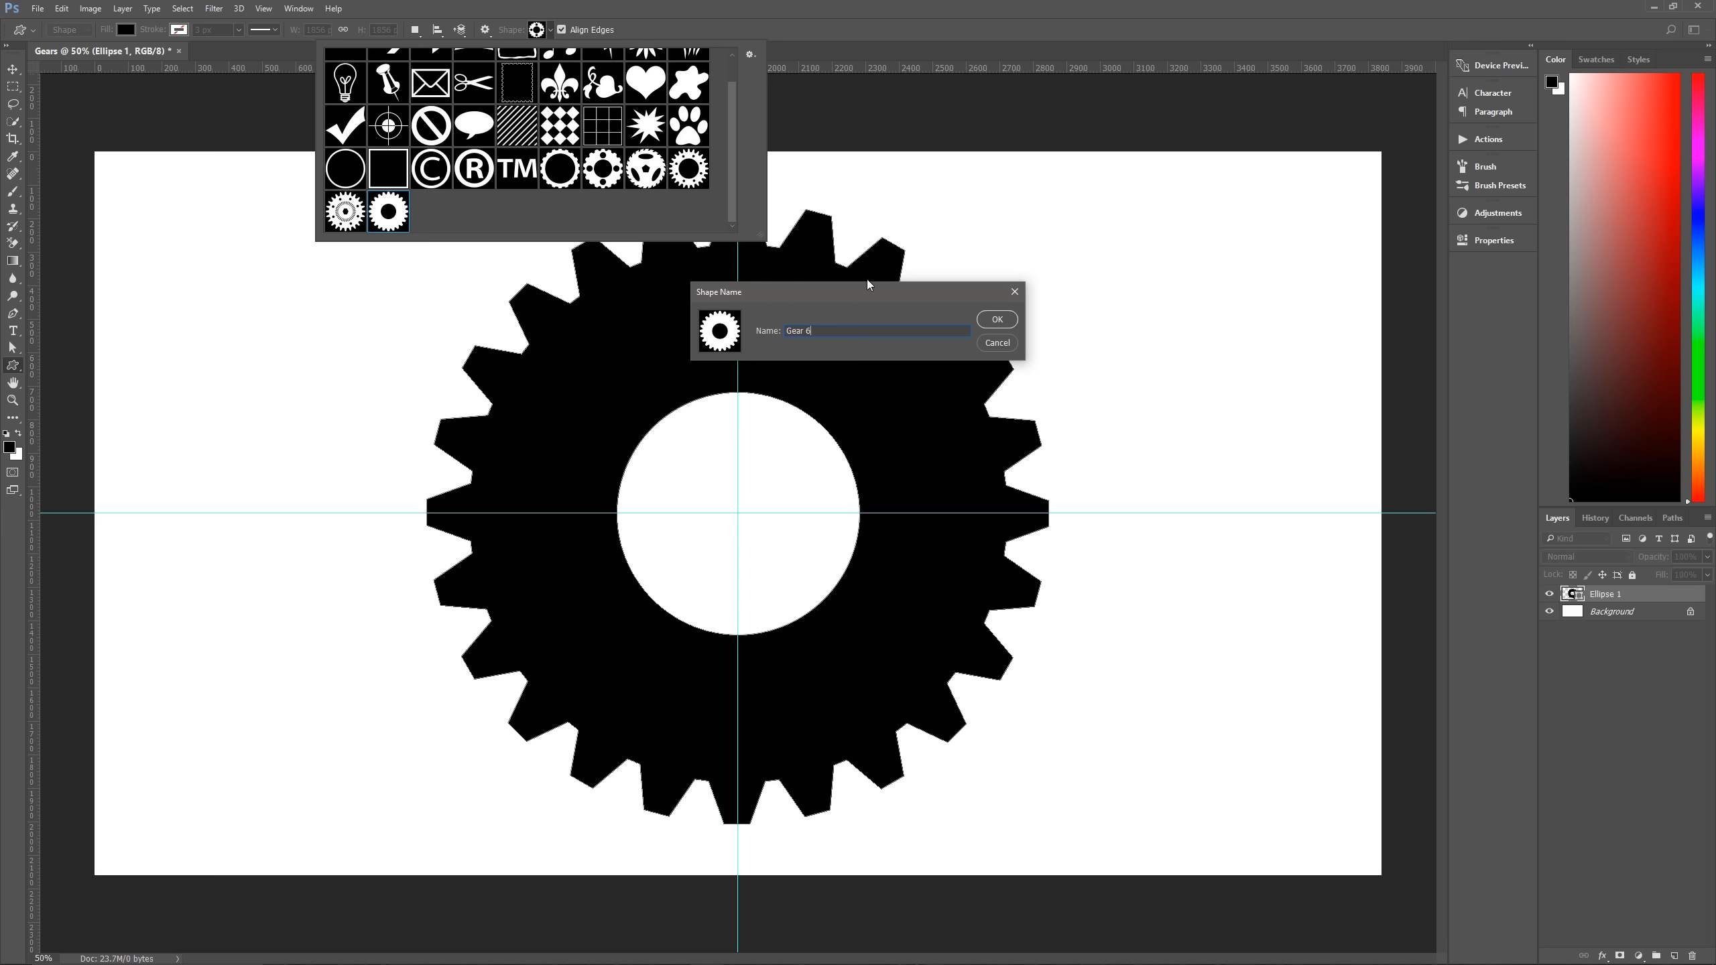
pyautogui.click(995, 319)
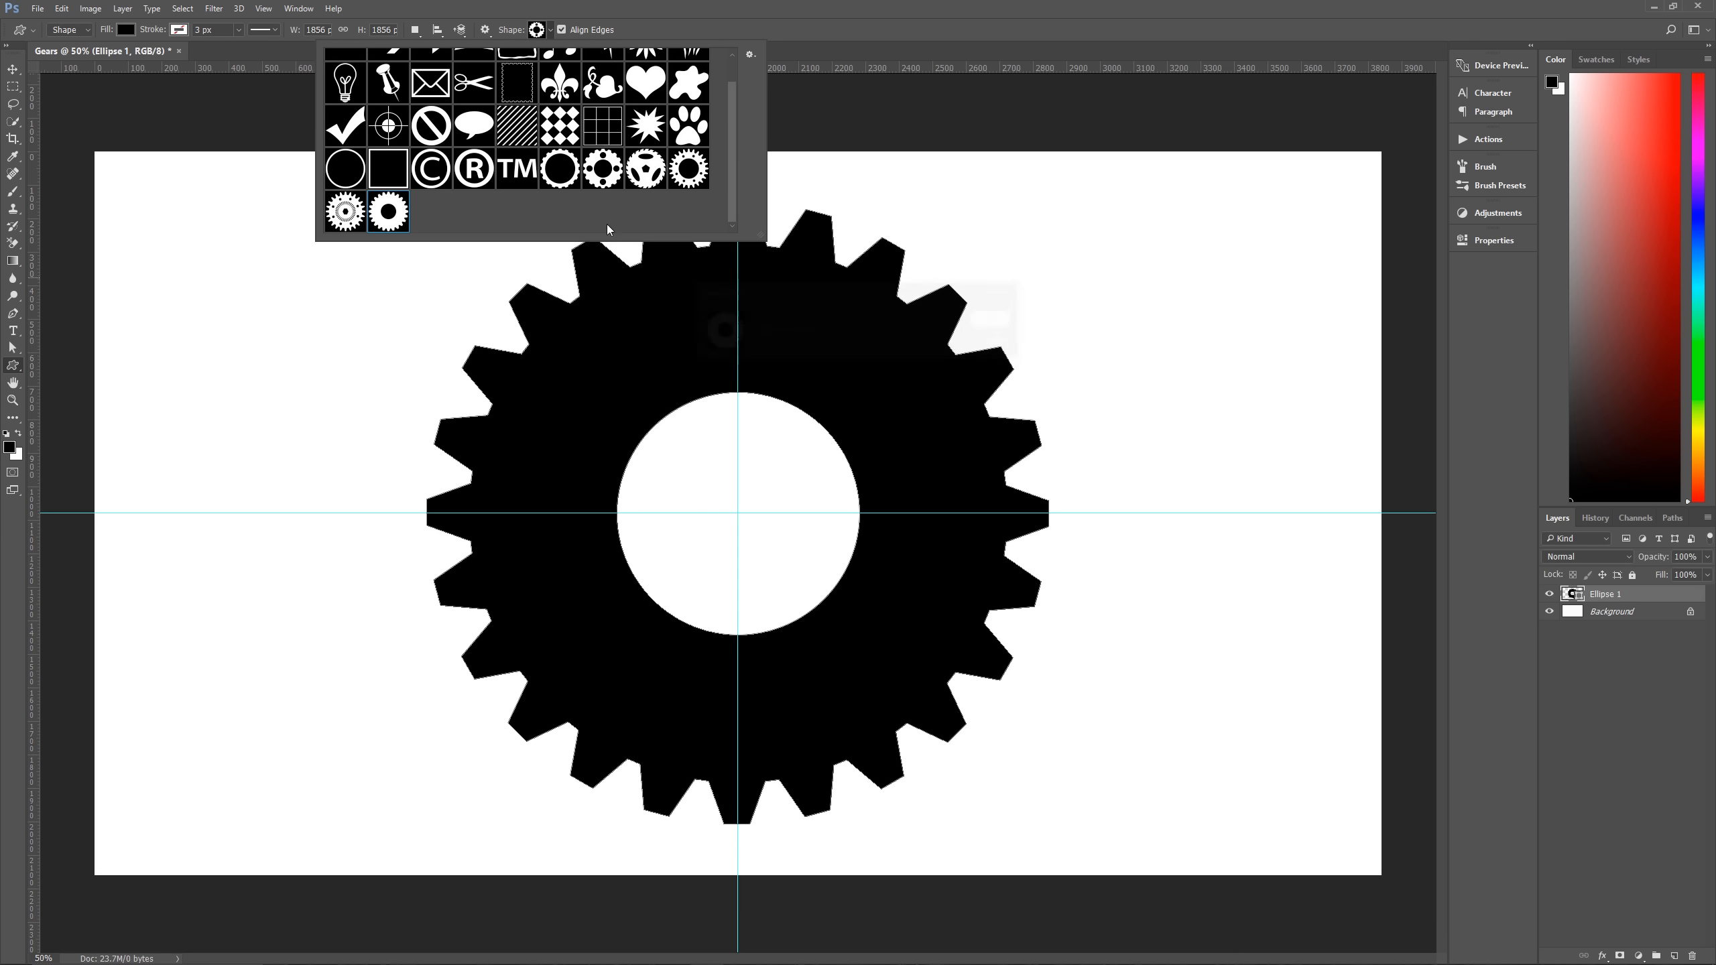
# Try the saved gear shapes in the picker and make the newly added gear the Custom Shape tool's current shape.
pyautogui.click(561, 168)
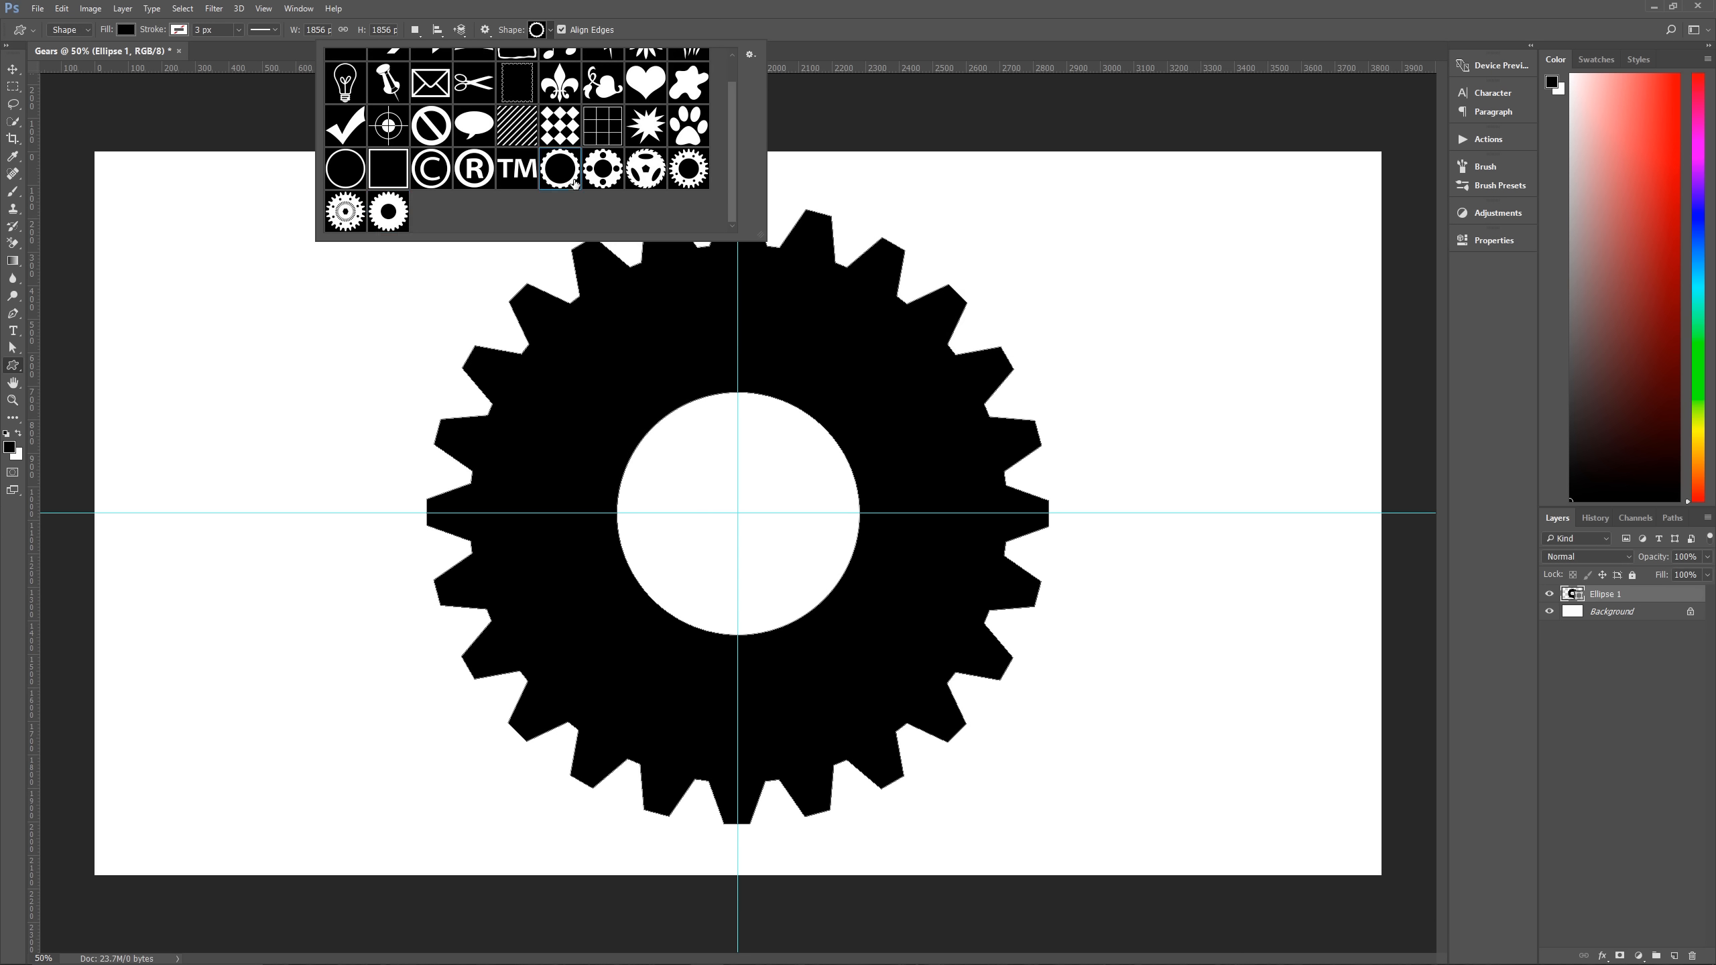
pyautogui.click(603, 168)
pyautogui.click(651, 177)
pyautogui.click(680, 174)
pyautogui.click(366, 216)
pyautogui.click(399, 210)
pyautogui.click(770, 16)
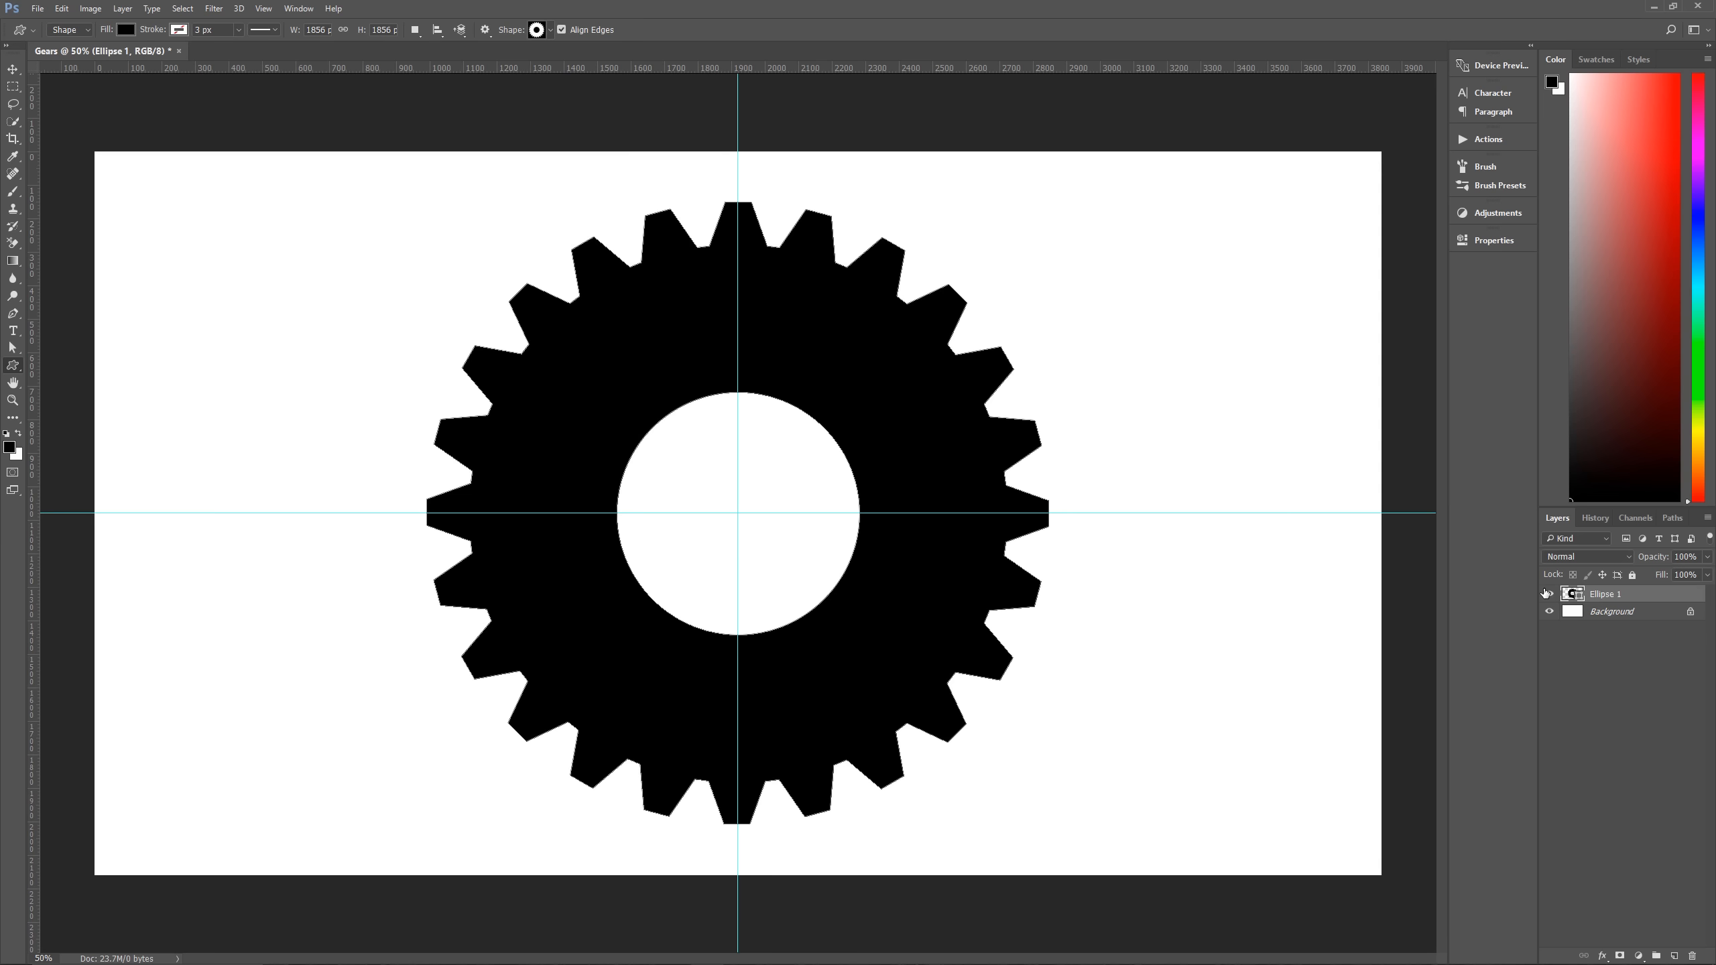
# Hide the gear layer, draw a black circle about 1606 by 1606 px, and centre it on the guides' intersection.
pyautogui.click(1550, 594)
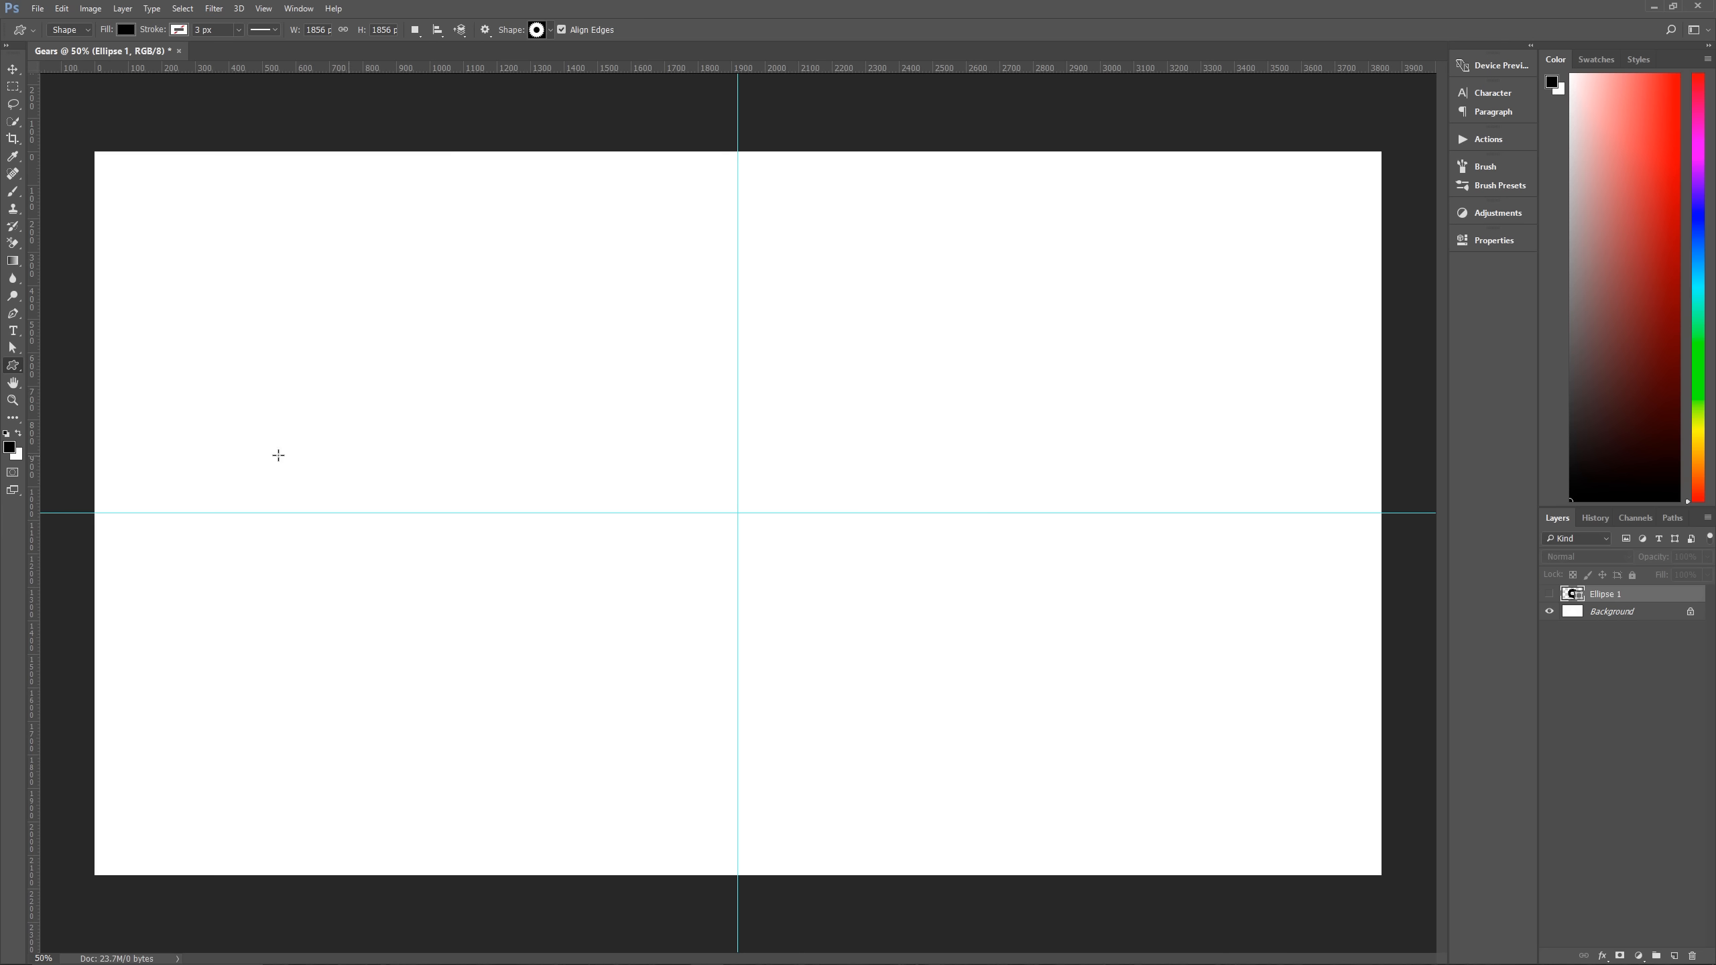
pyautogui.rightClick(15, 368)
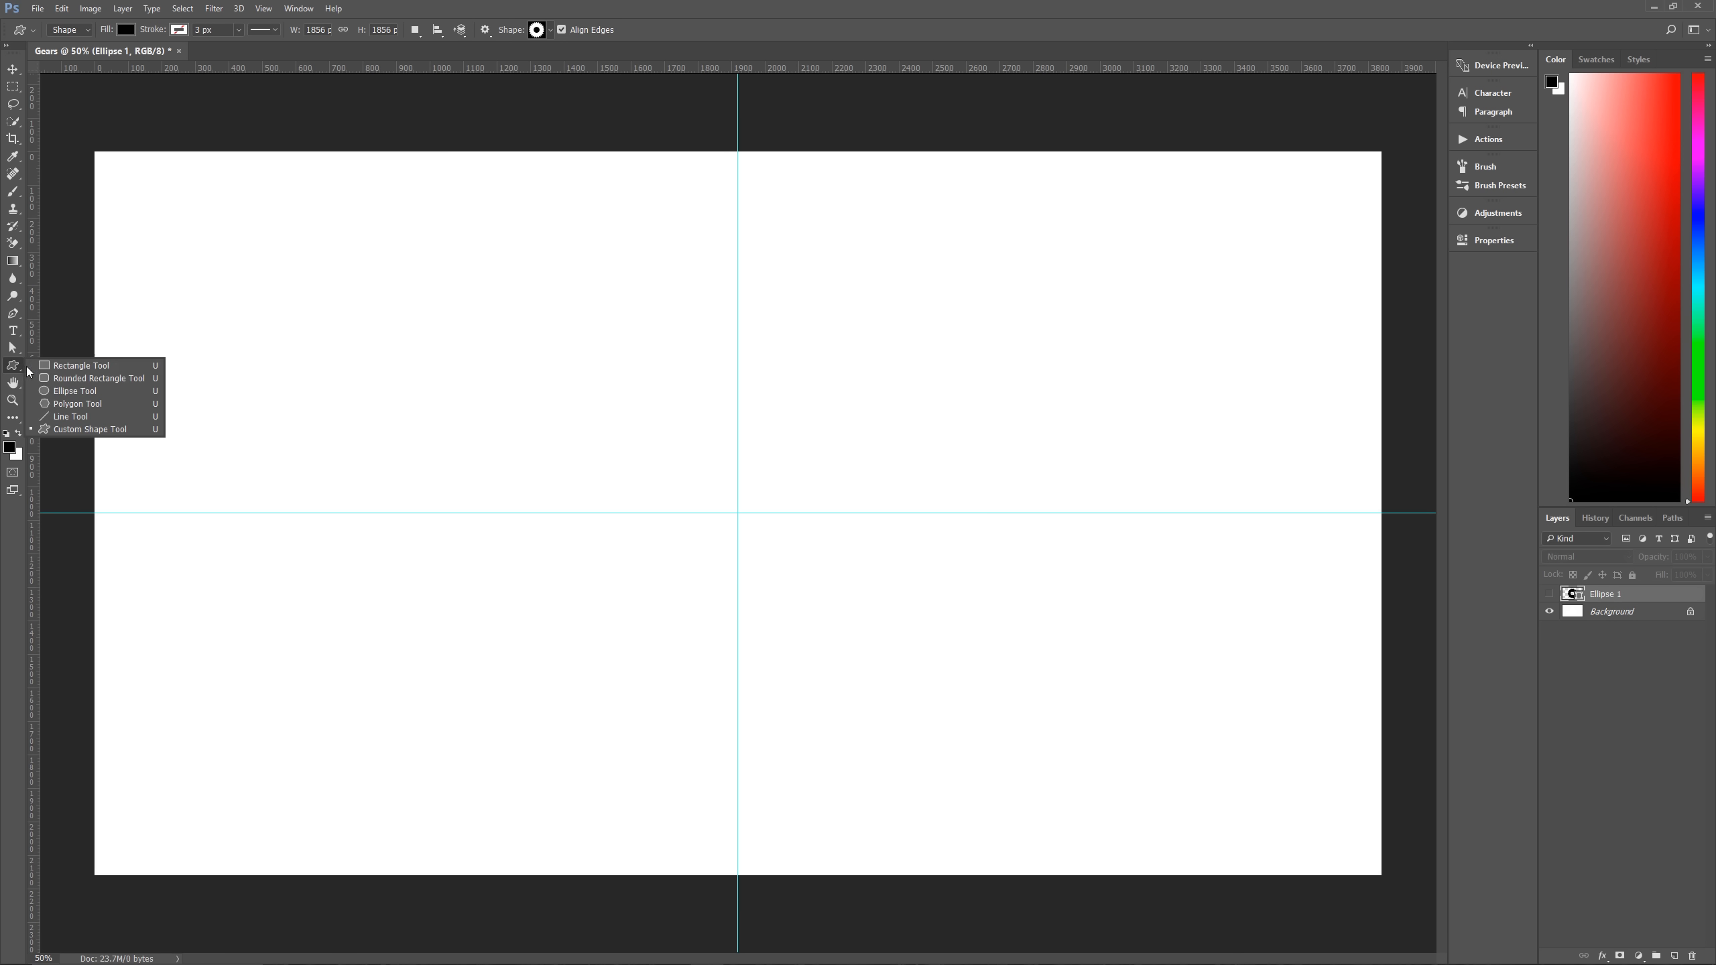
pyautogui.click(73, 391)
pyautogui.moveTo(331, 239); pyautogui.dragTo(871, 779)
pyautogui.press('v')
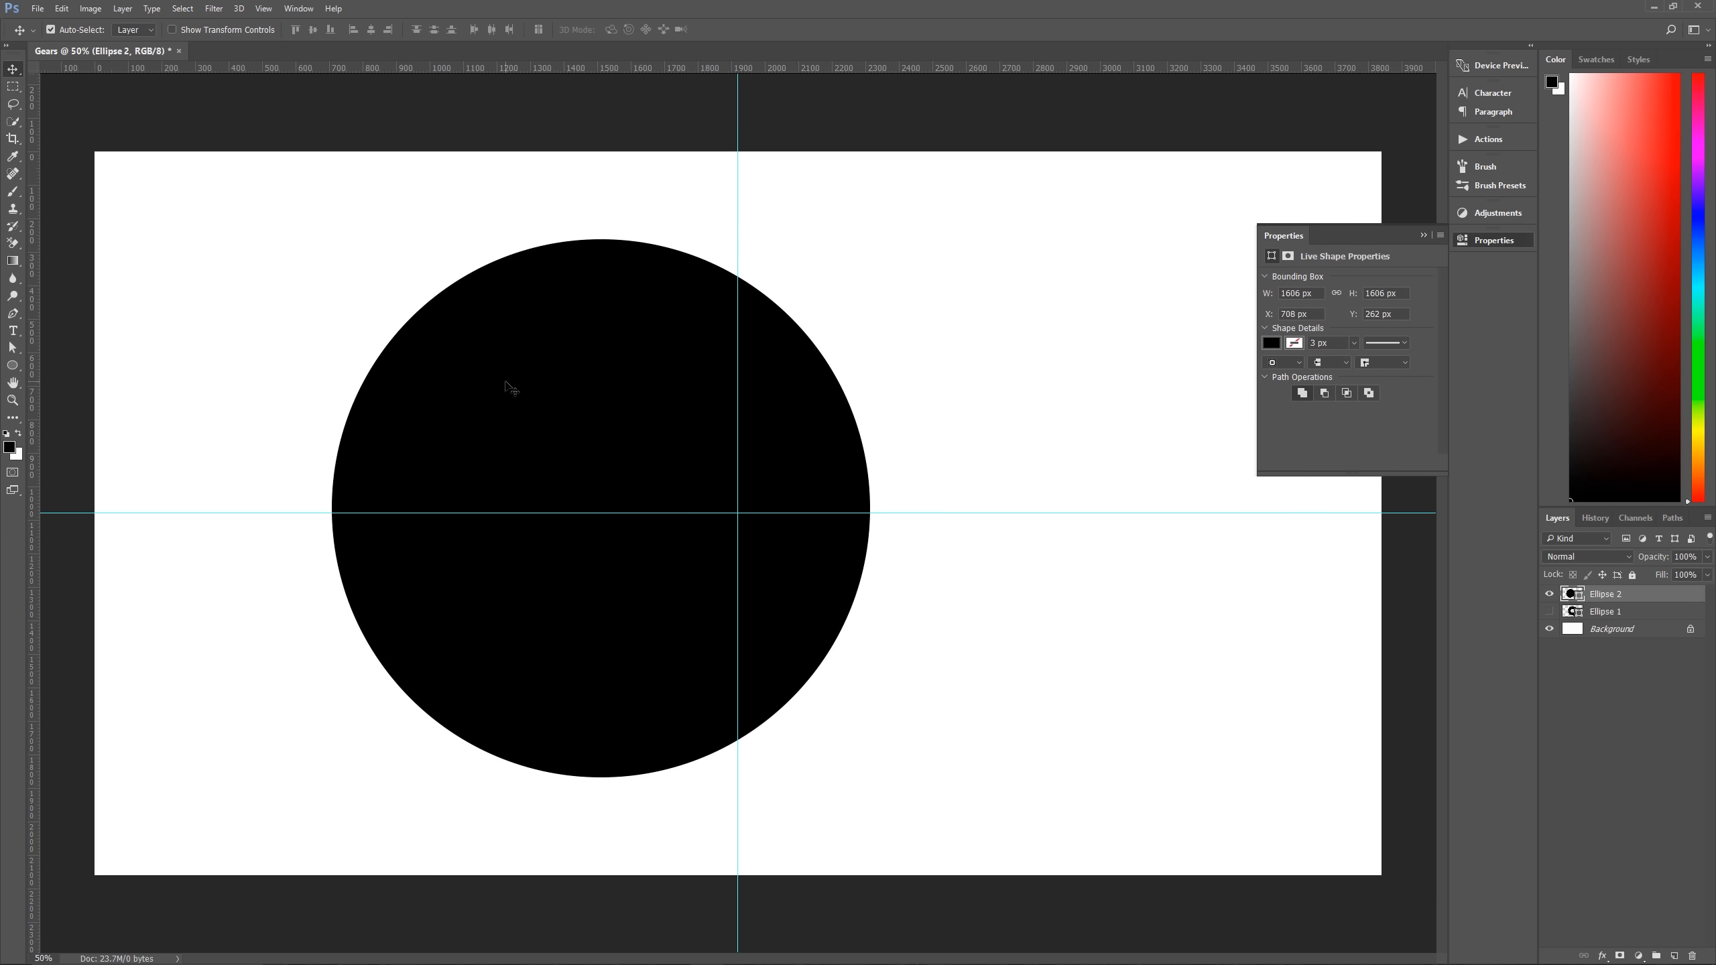
pyautogui.moveTo(504, 388); pyautogui.dragTo(643, 391)
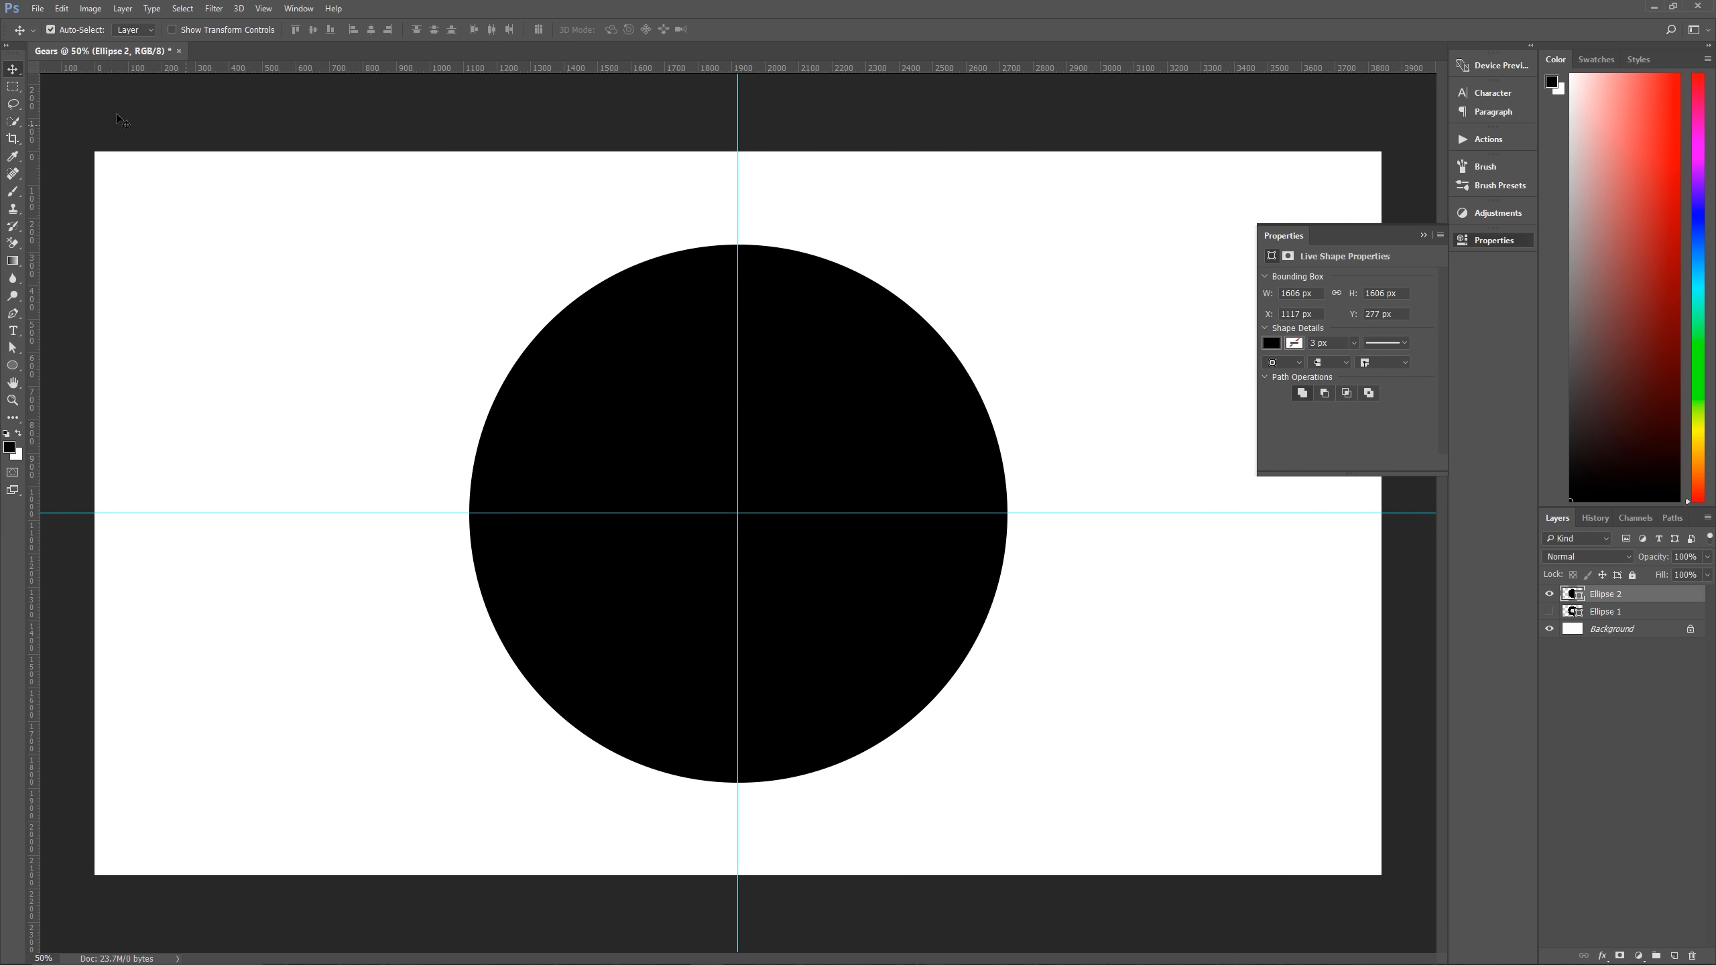
# Draw a rectangle about 150 by 230 px in the canvas's upper-left area and transform it into a right-leaning parallelogram about 206 by 184 px.
pyautogui.click(12, 365)
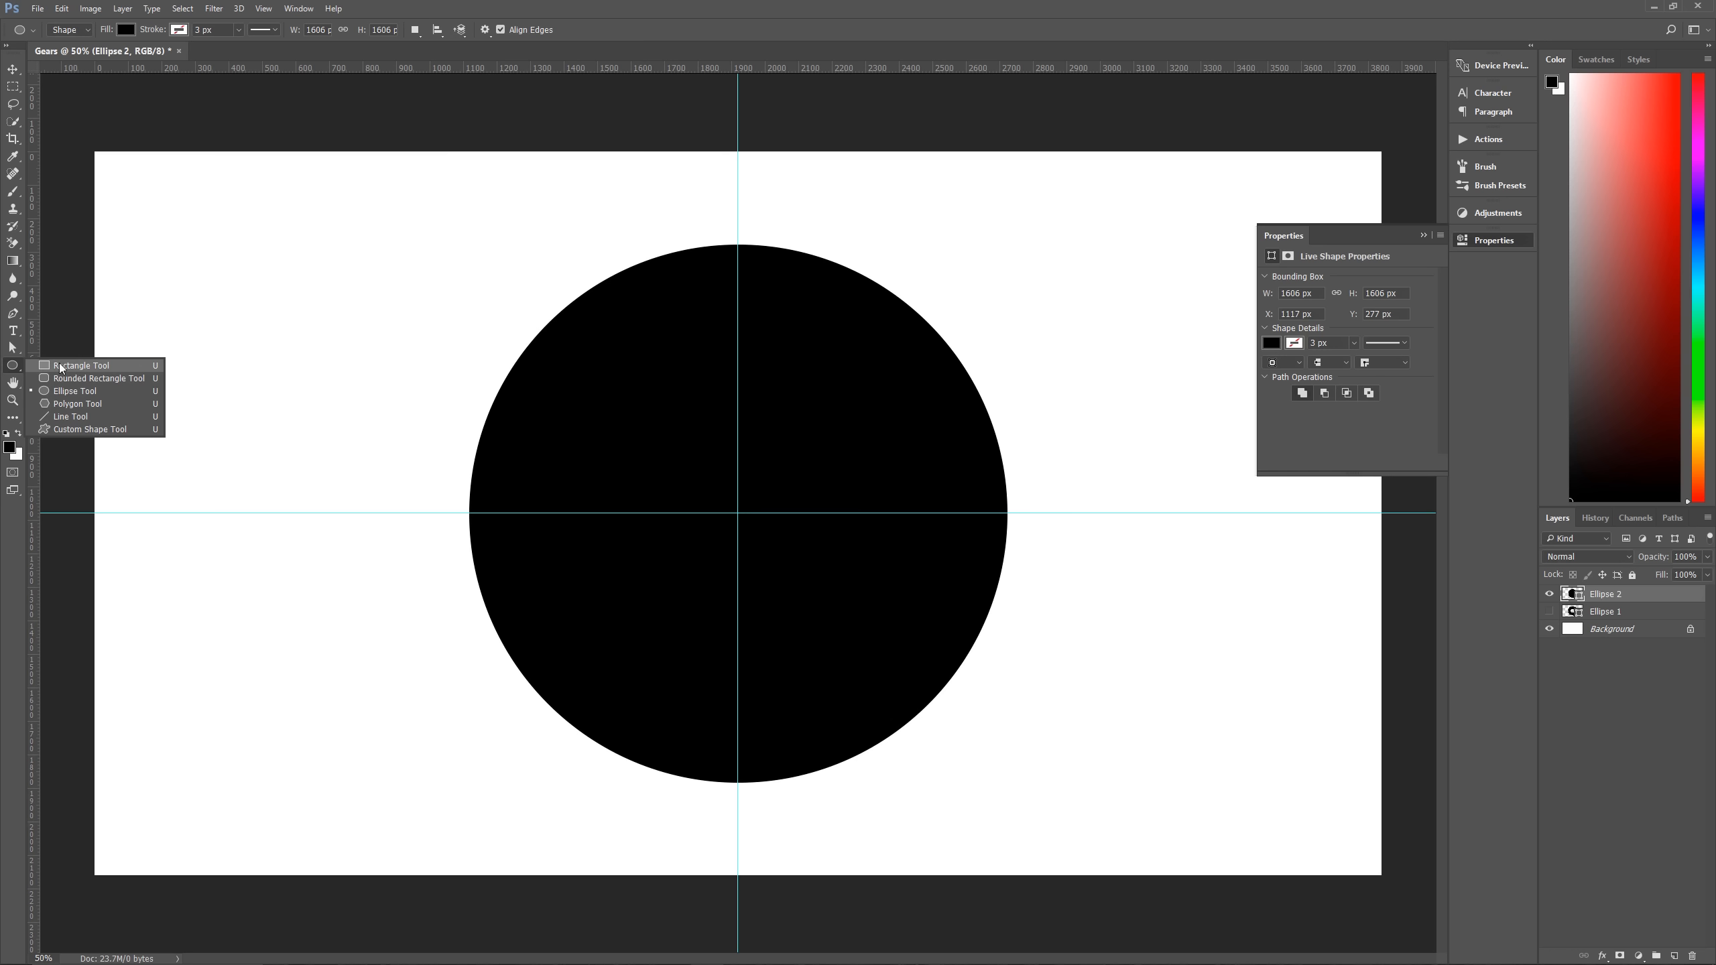
pyautogui.click(94, 367)
pyautogui.moveTo(228, 183); pyautogui.dragTo(277, 261)
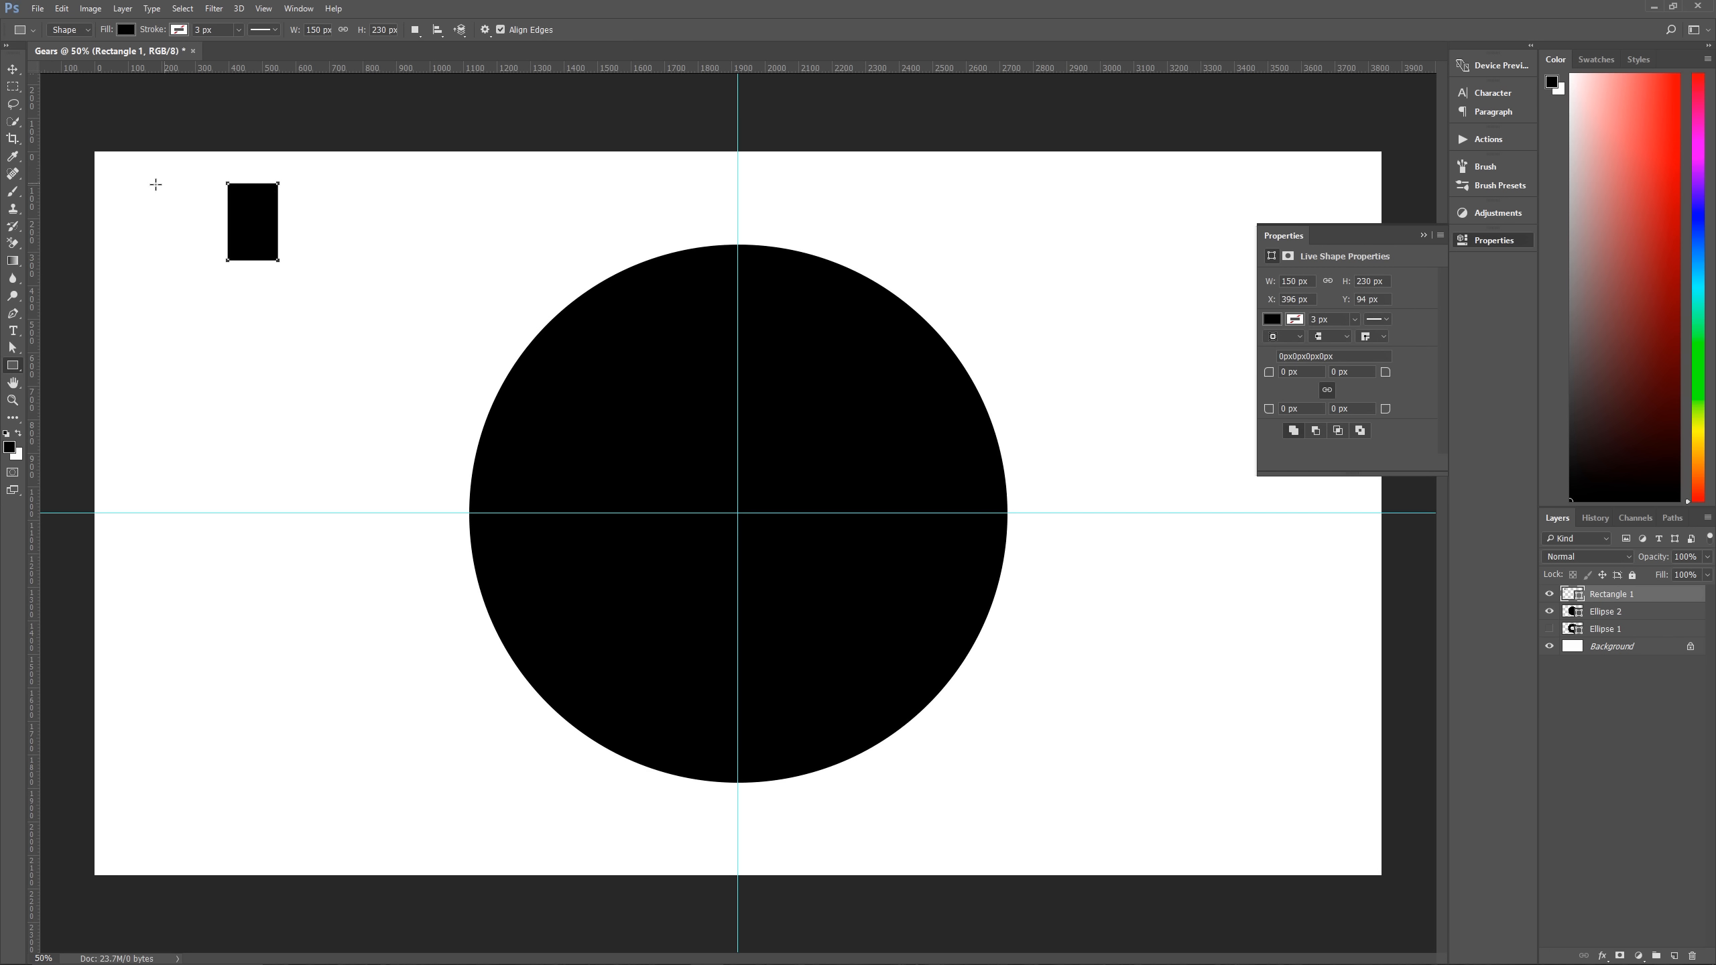
pyautogui.hotkey('ctrl', 't')
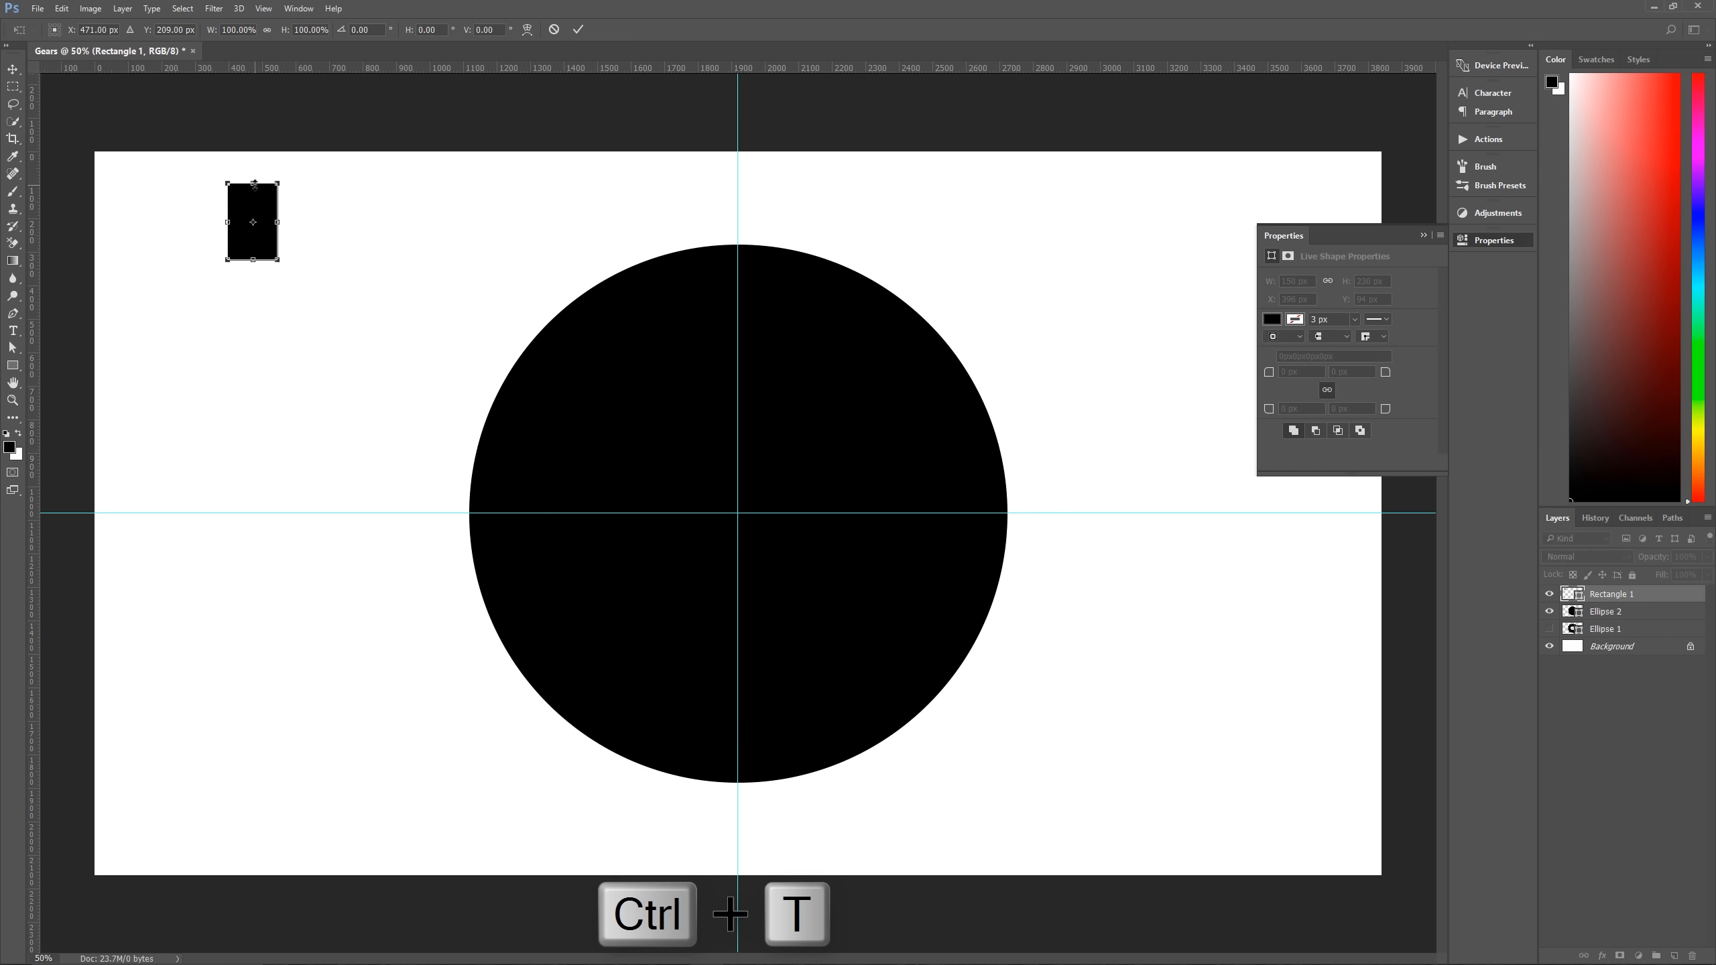
pyautogui.moveTo(255, 189); pyautogui.dragTo(278, 225)
pyautogui.click(578, 29)
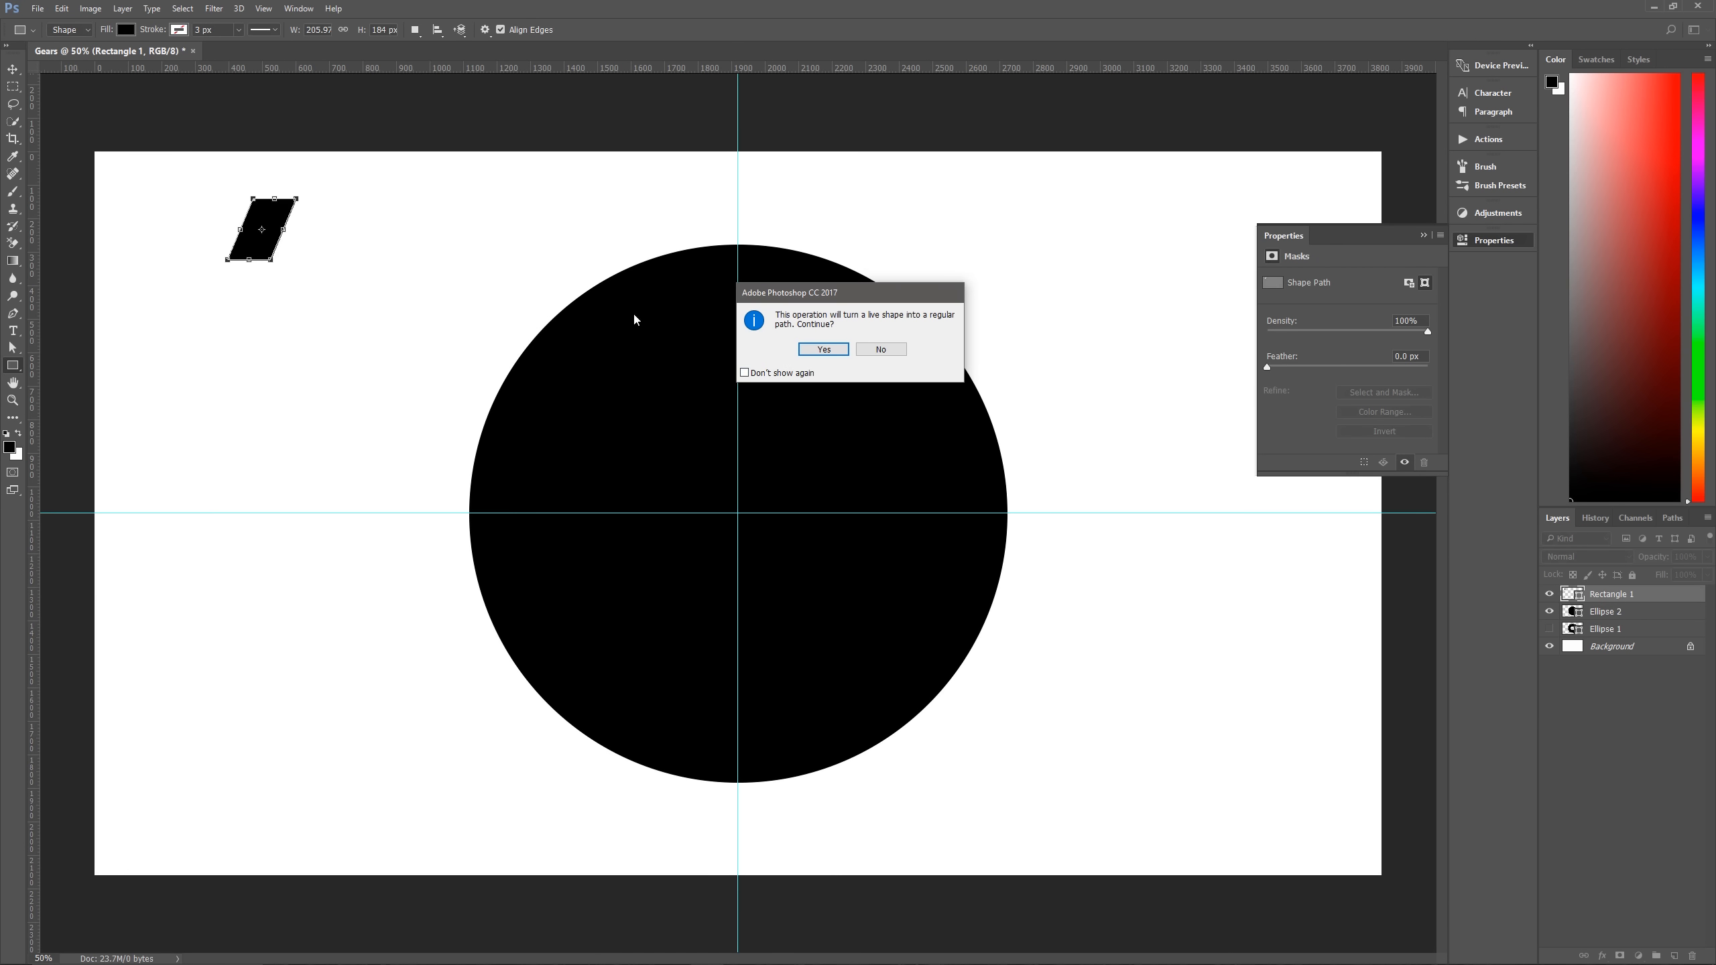
pyautogui.click(824, 348)
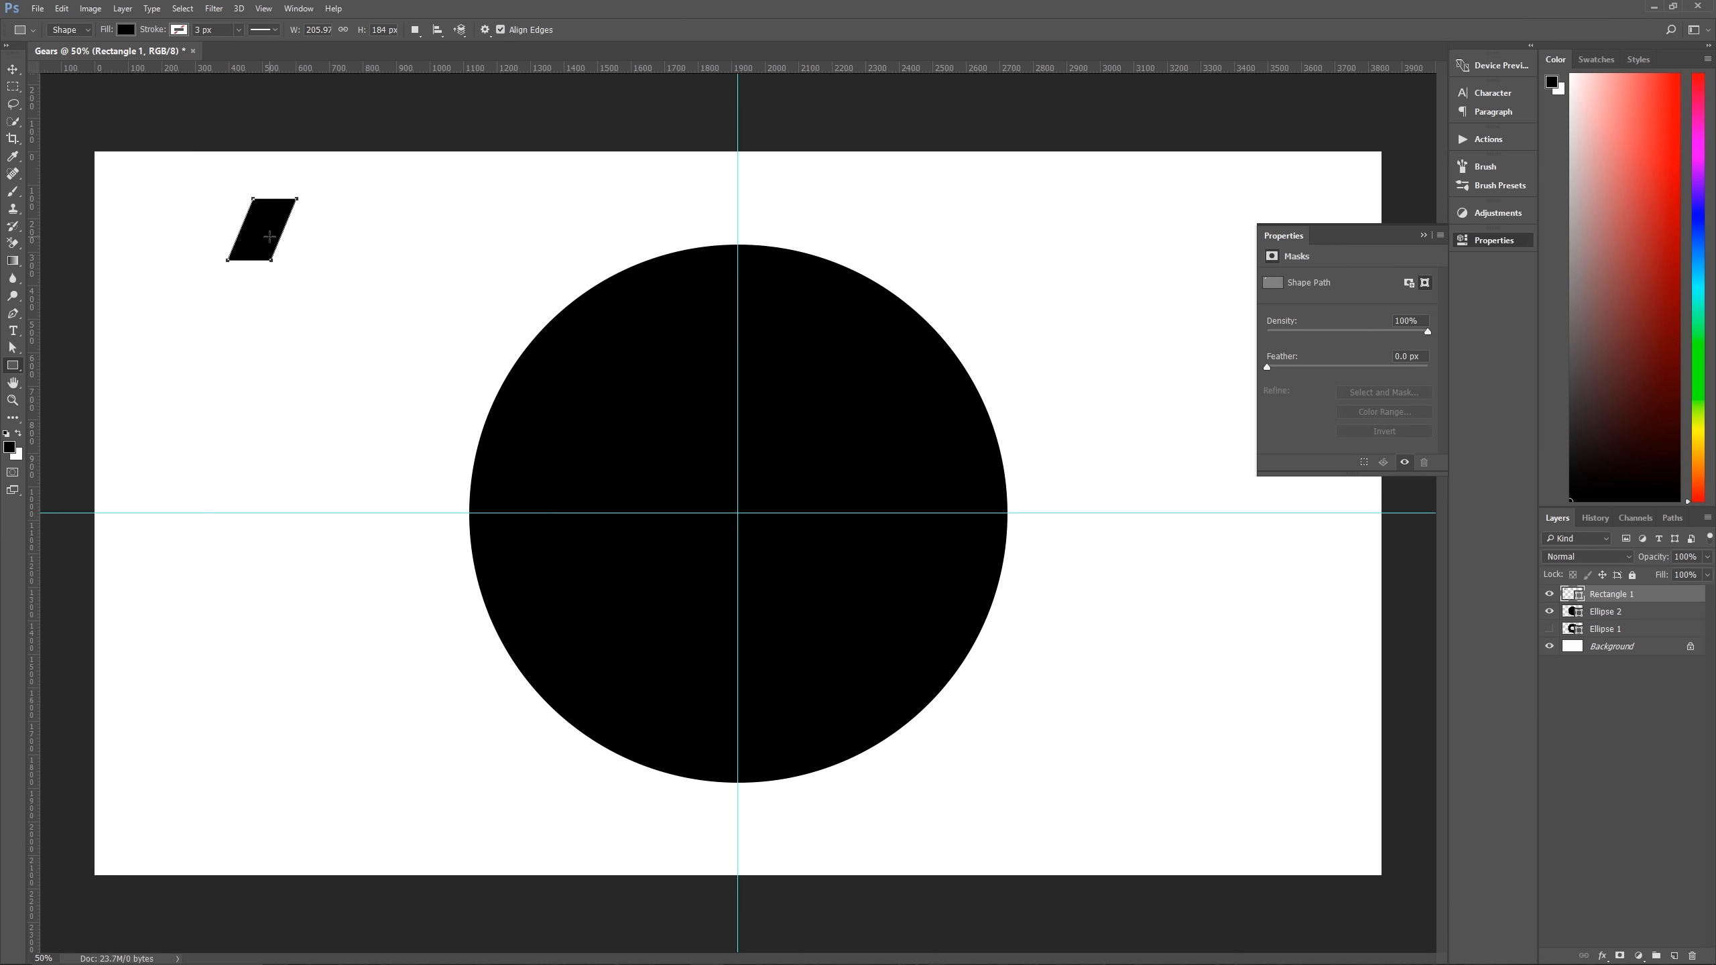
# Move the parallelogram onto the circle's top edge, slant it slightly further right, and centre it on the vertical guide.
pyautogui.press('v')
pyautogui.moveTo(272, 234); pyautogui.dragTo(744, 246)
pyautogui.hotkey('ctrl', 't')
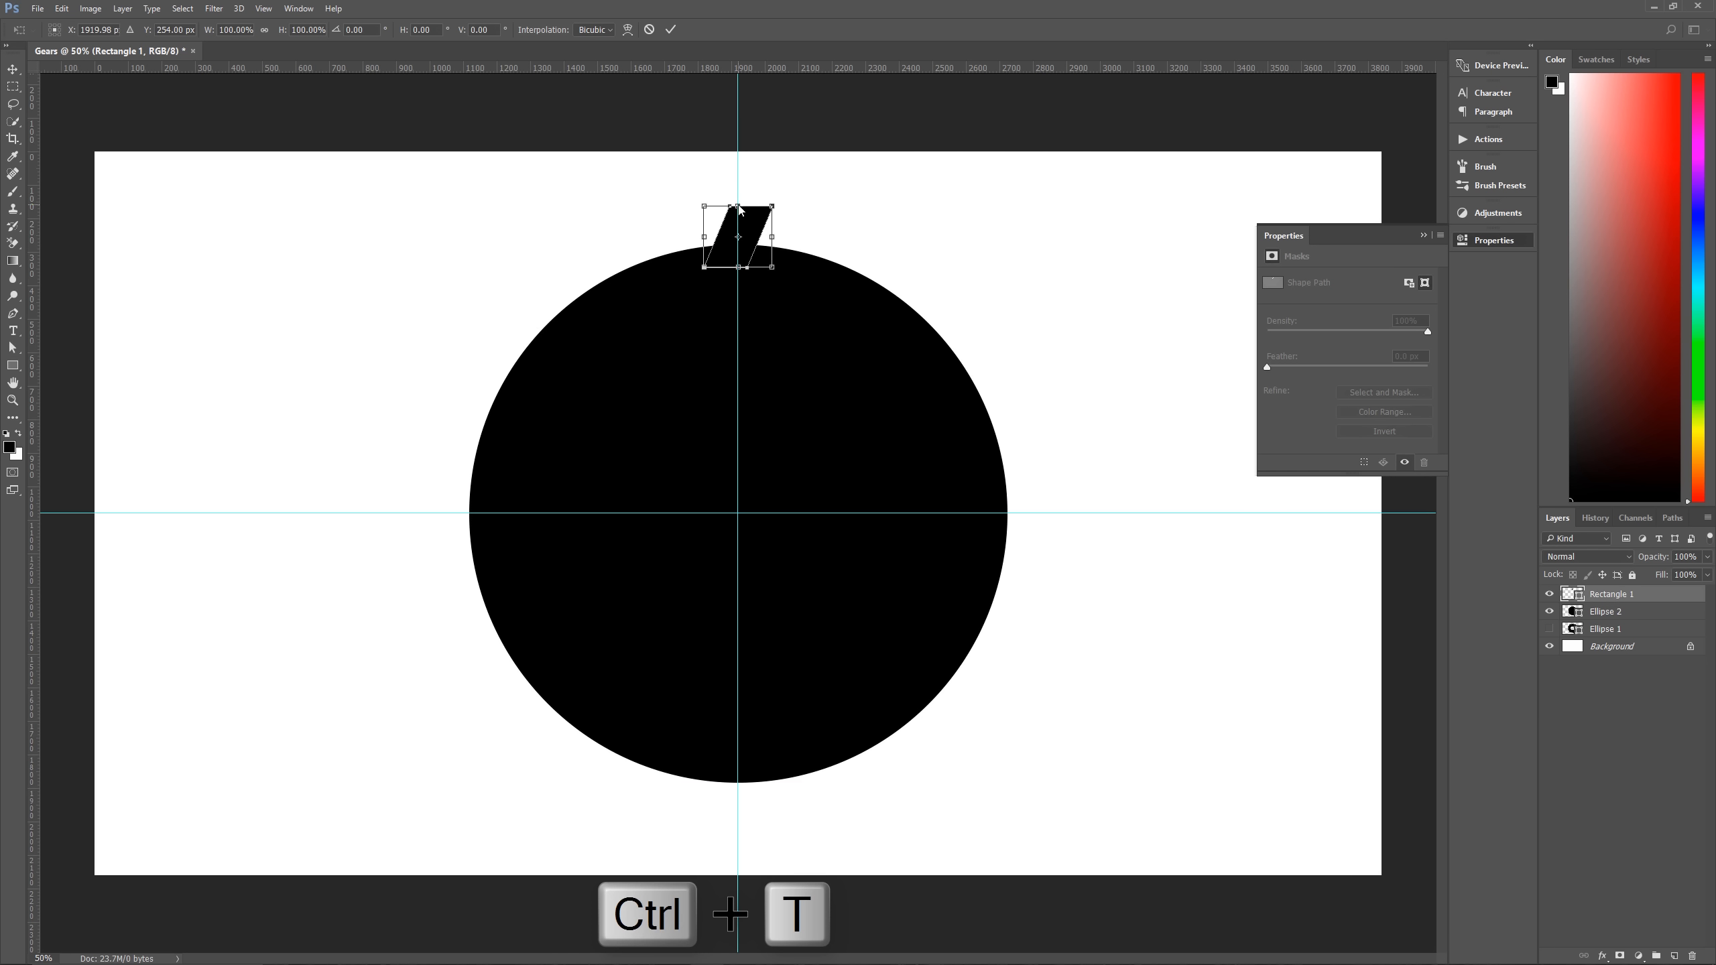
pyautogui.moveTo(738, 202); pyautogui.dragTo(749, 203)
pyautogui.press('Return')
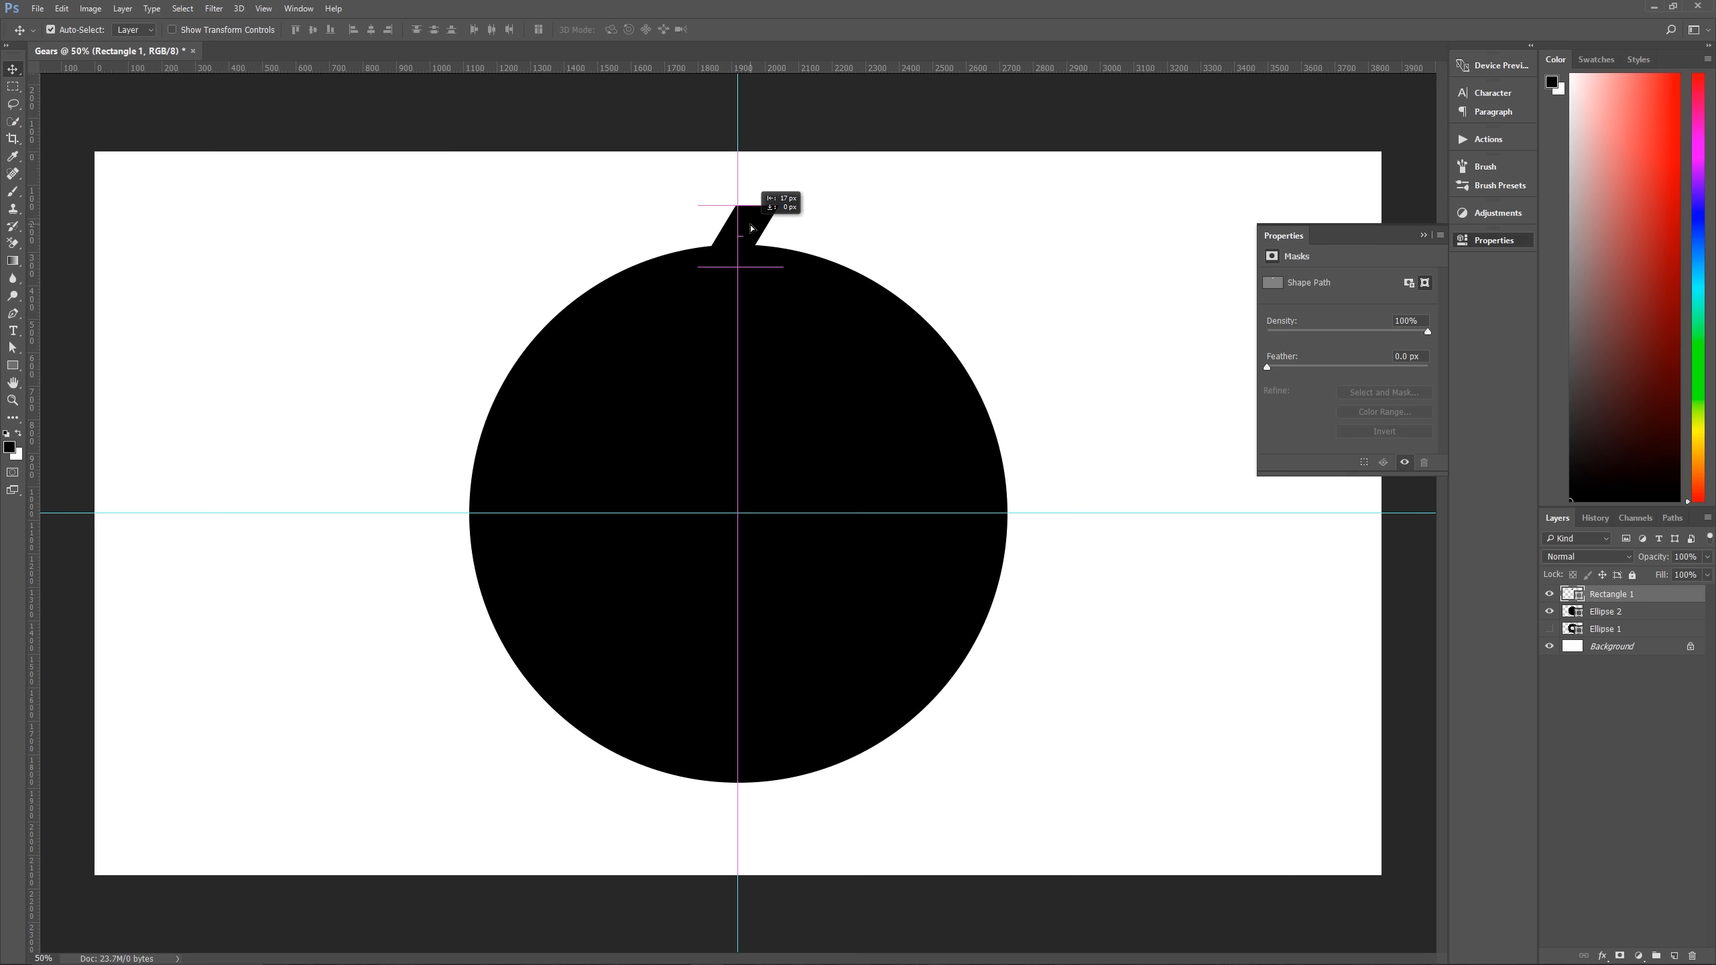
pyautogui.press('ctrl')
# Make a duplicate of the tooth rotated 20° about the guides' intersection.
pyautogui.hotkey('ctrl', 'alt', 't')
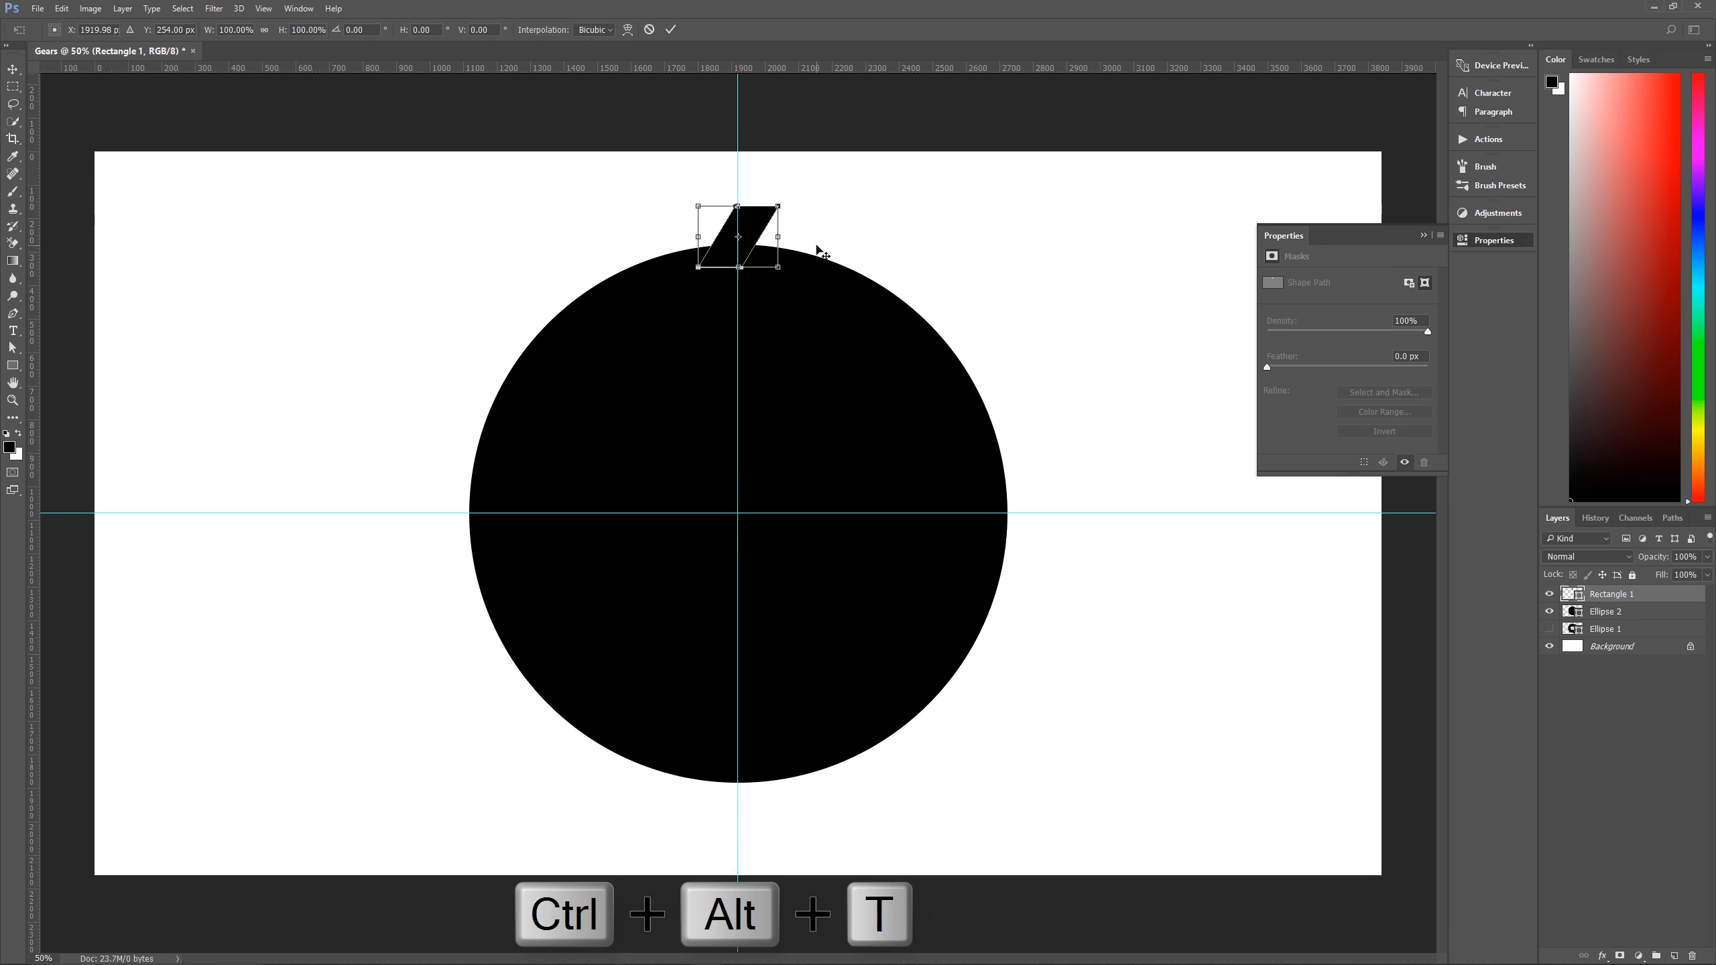
pyautogui.moveTo(740, 245); pyautogui.dragTo(738, 513)
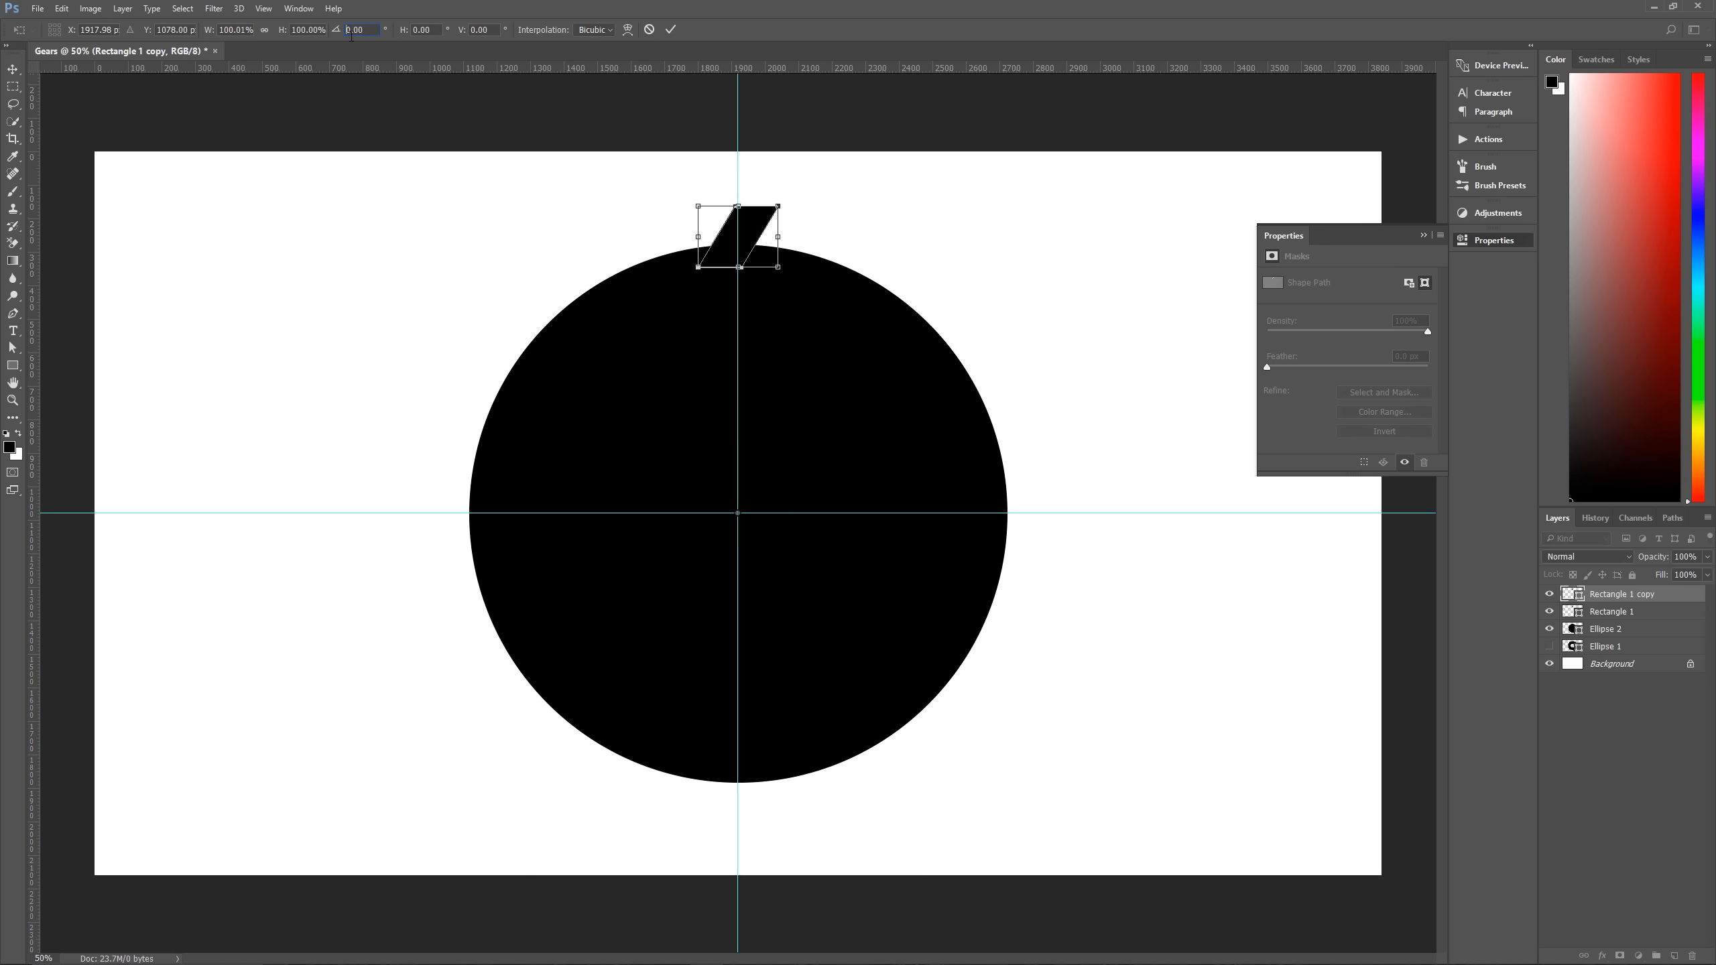
pyautogui.write('2')
pyautogui.press('Return')
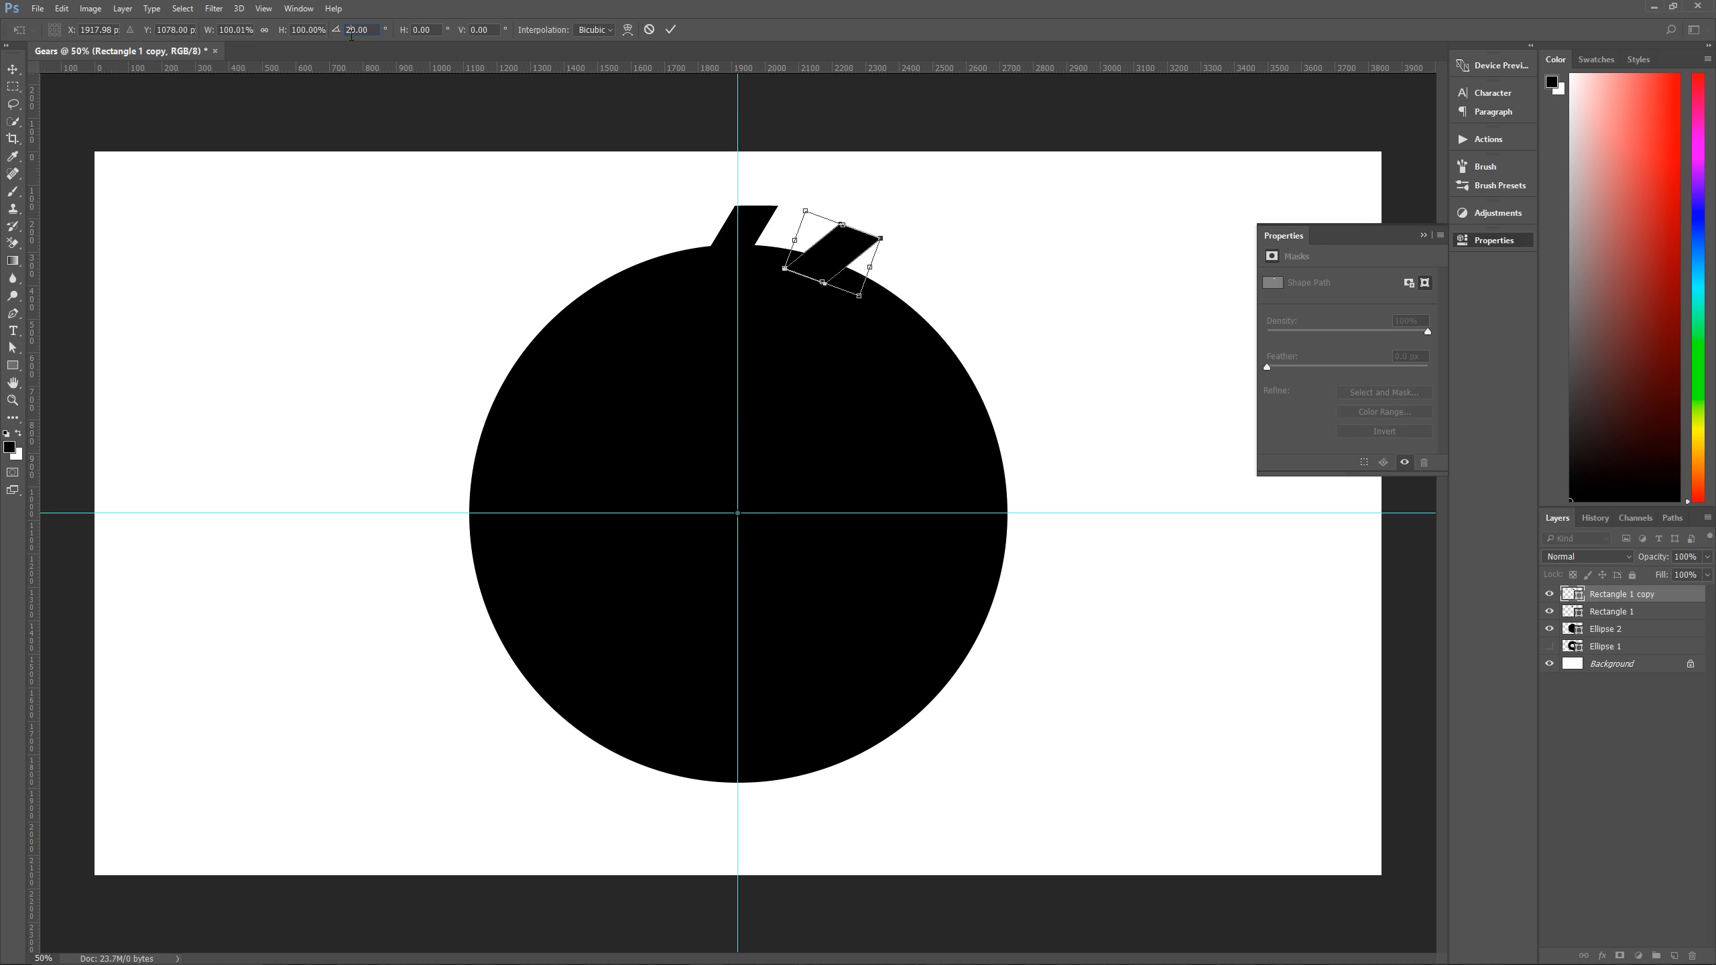
pyautogui.click(672, 30)
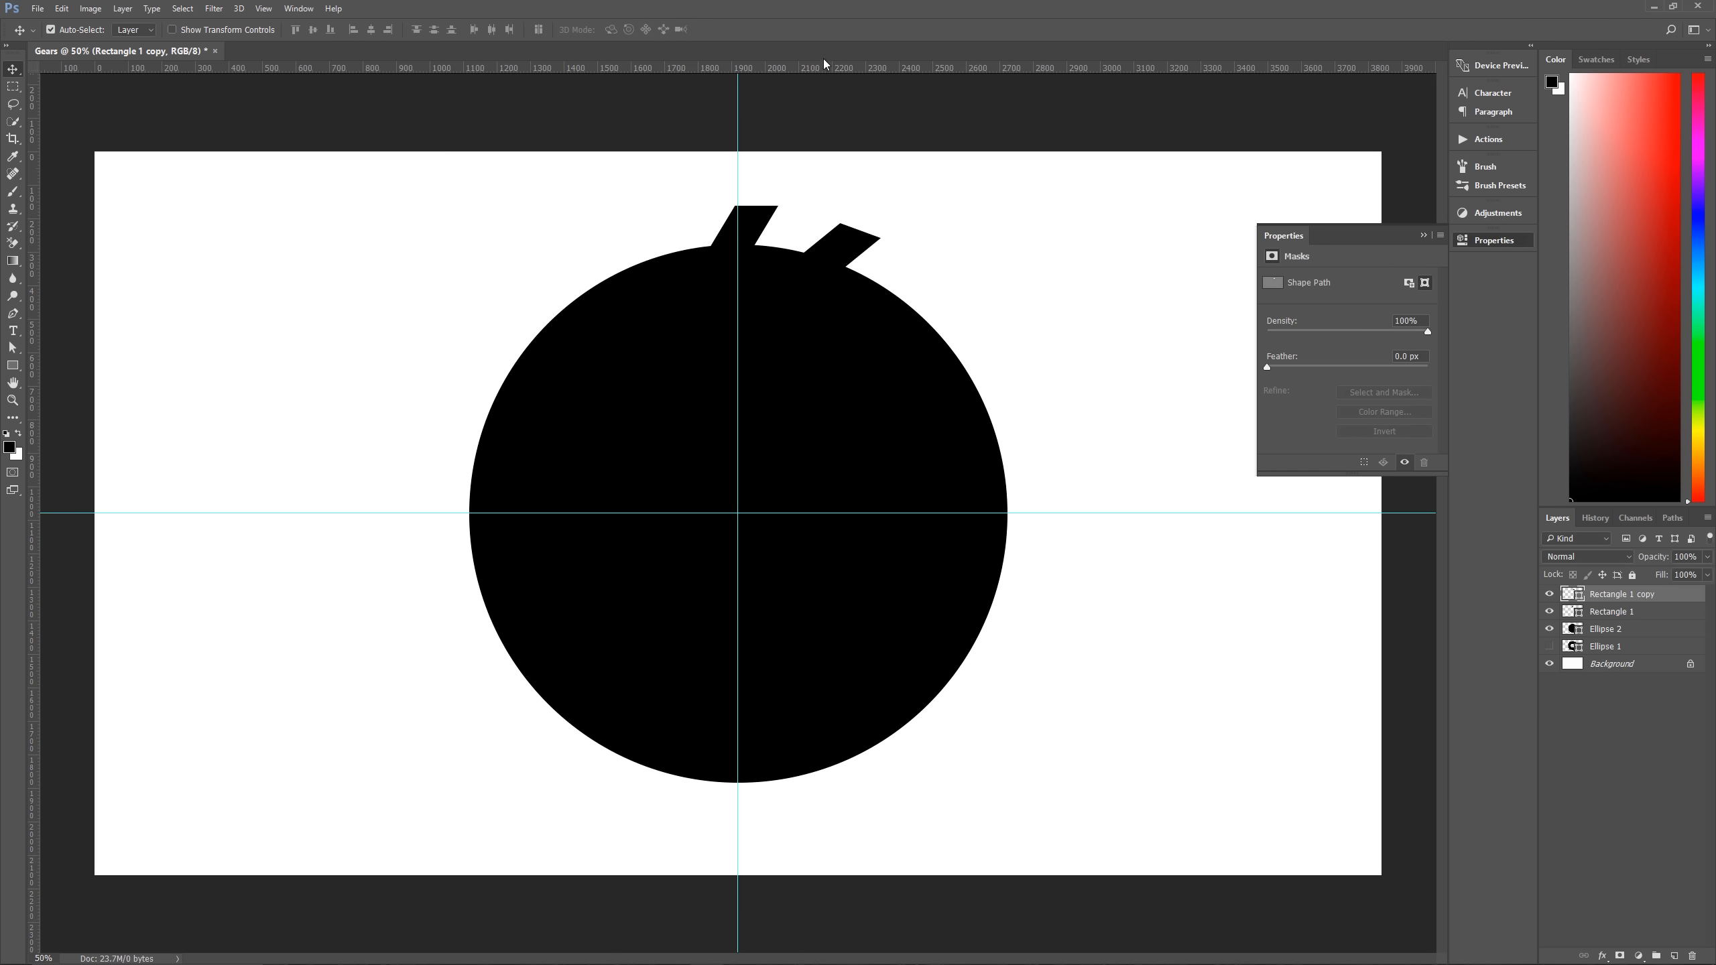
# Repeat the 20° rotated duplication until slanted teeth surround the whole circle.
pyautogui.hotkey('ctrl', 'shift', 'alt', 't')
pyautogui.hotkey('ctrl', 'shift', 'alt', 't')
pyautogui.hotkey('ctrl', 'shift', 'alt', 't')
pyautogui.hotkey('ctrl', 'shift', 'alt', 't')
pyautogui.hotkey('ctrl', 'shift', 'alt', 't')
pyautogui.hotkey('ctrl', 'shift', 'alt', 't')
pyautogui.hotkey('ctrl', 'shift', 'alt', 't')
pyautogui.hotkey('ctrl', 'shift', 'alt', 't')
pyautogui.hotkey('ctrl', 'shift', 'alt', 't')
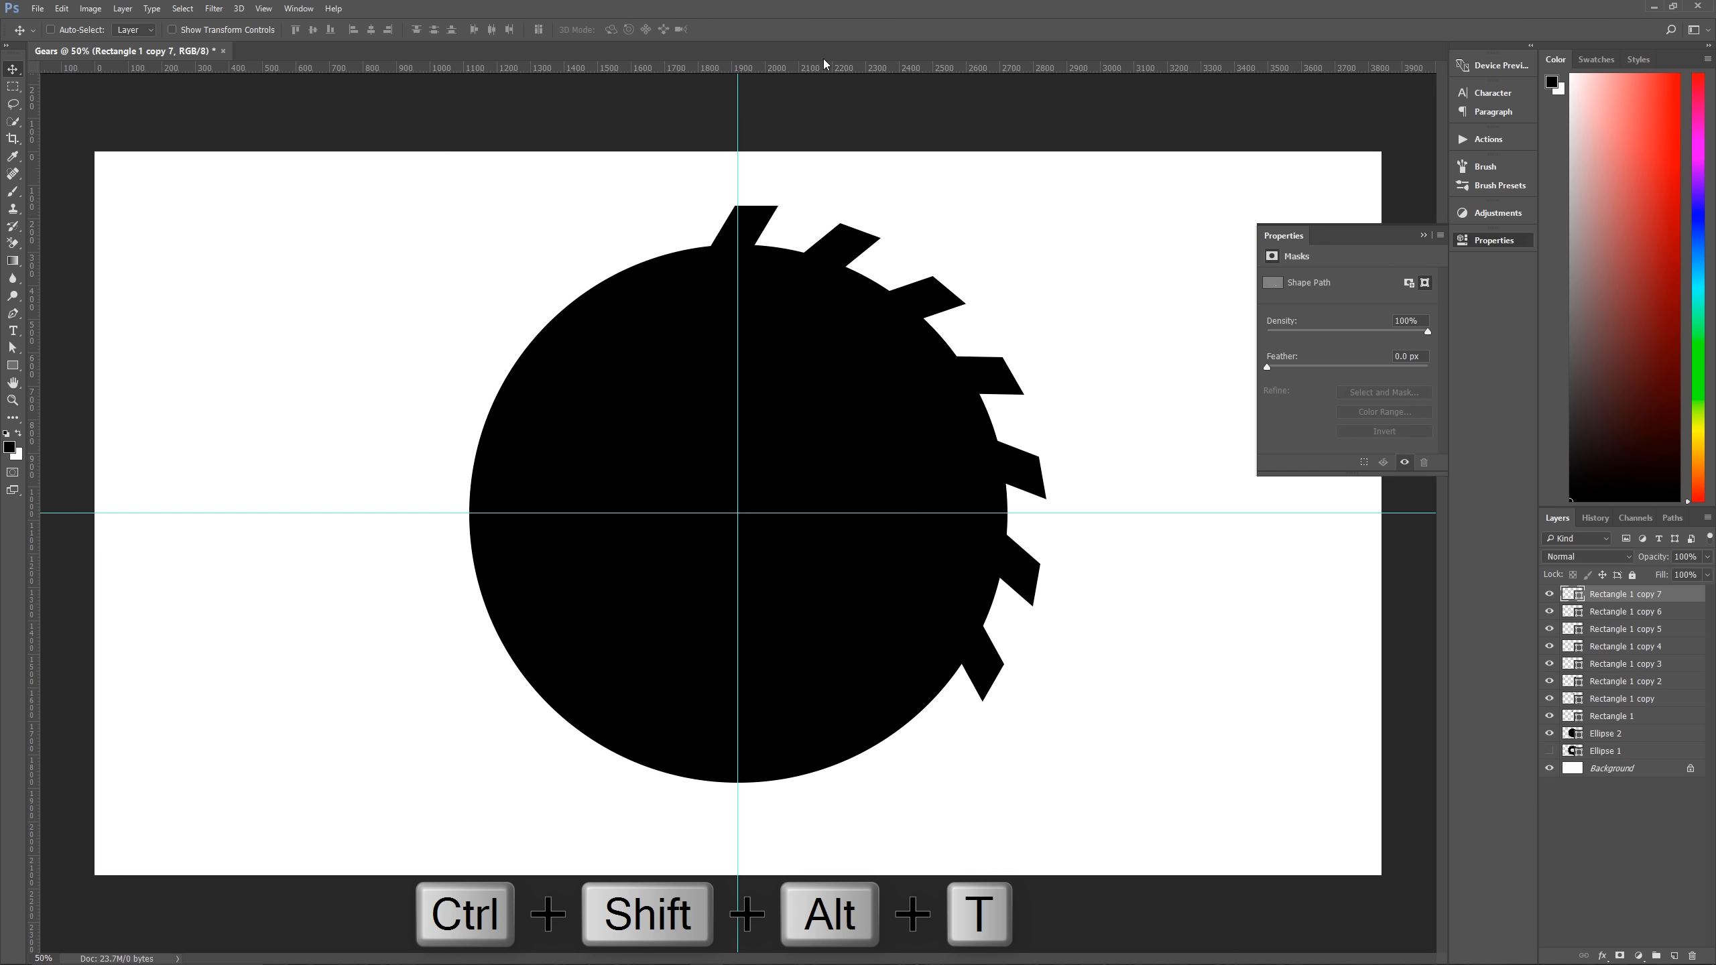
pyautogui.hotkey('ctrl', 'shift', 'alt', 't')
pyautogui.hotkey('ctrl', 'shift', 'alt', 't')
pyautogui.hotkey('ctrl', 'shift', 'alt', 't')
pyautogui.hotkey('ctrl', 'shift', 'alt', 't')
pyautogui.hotkey('ctrl', 'shift', 'alt', 't')
pyautogui.hotkey('ctrl', 'shift', 'alt', 't')
pyautogui.hotkey('ctrl', 'shift', 'alt', 't')
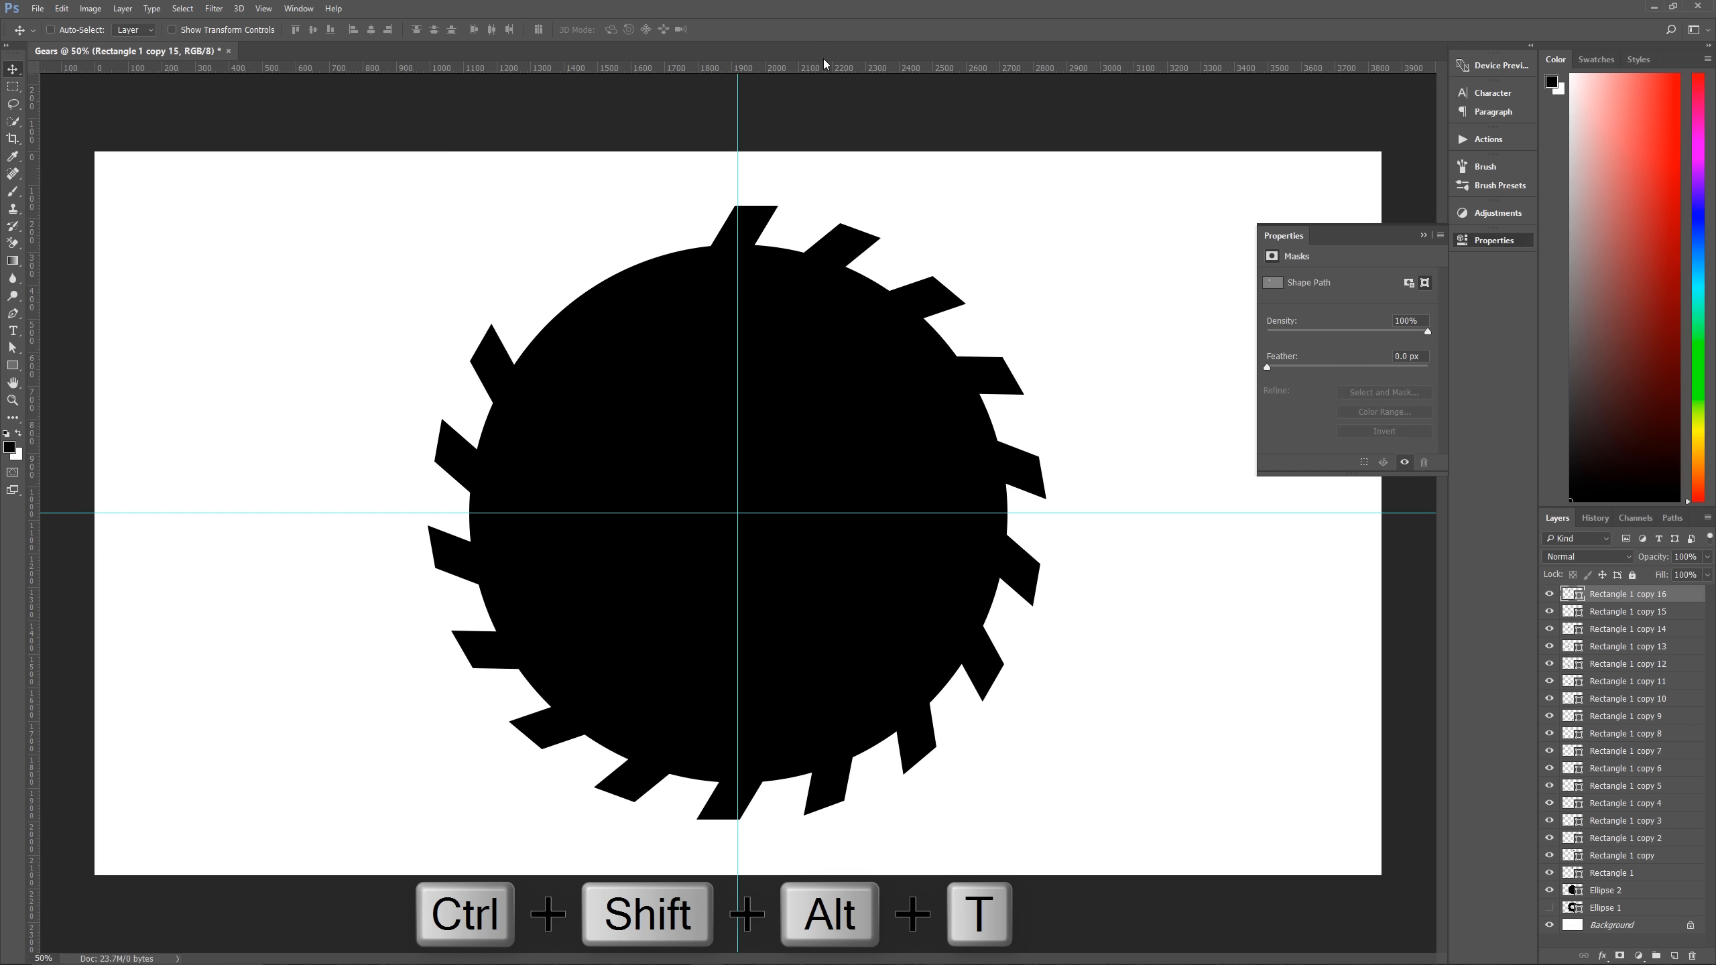
pyautogui.hotkey('ctrl', 'shift', 'alt', 't')
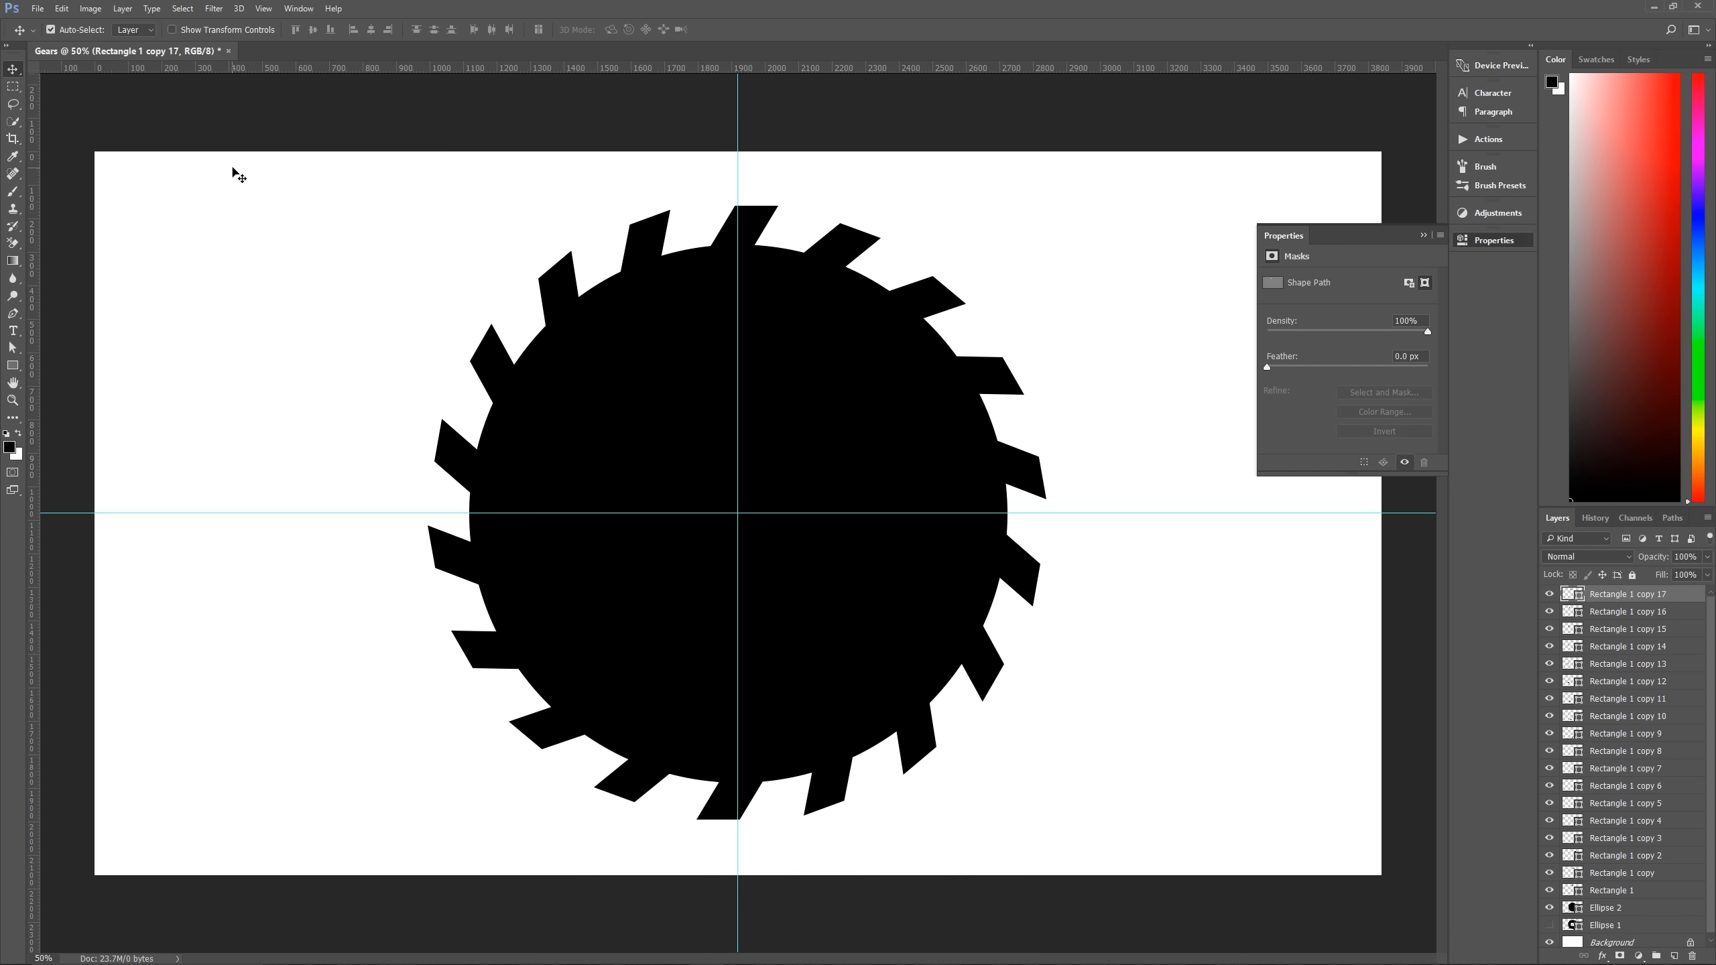
# Unite the circle and all its teeth into one shape layer and merge its shape components.
pyautogui.moveTo(269, 171); pyautogui.dragTo(1216, 803)
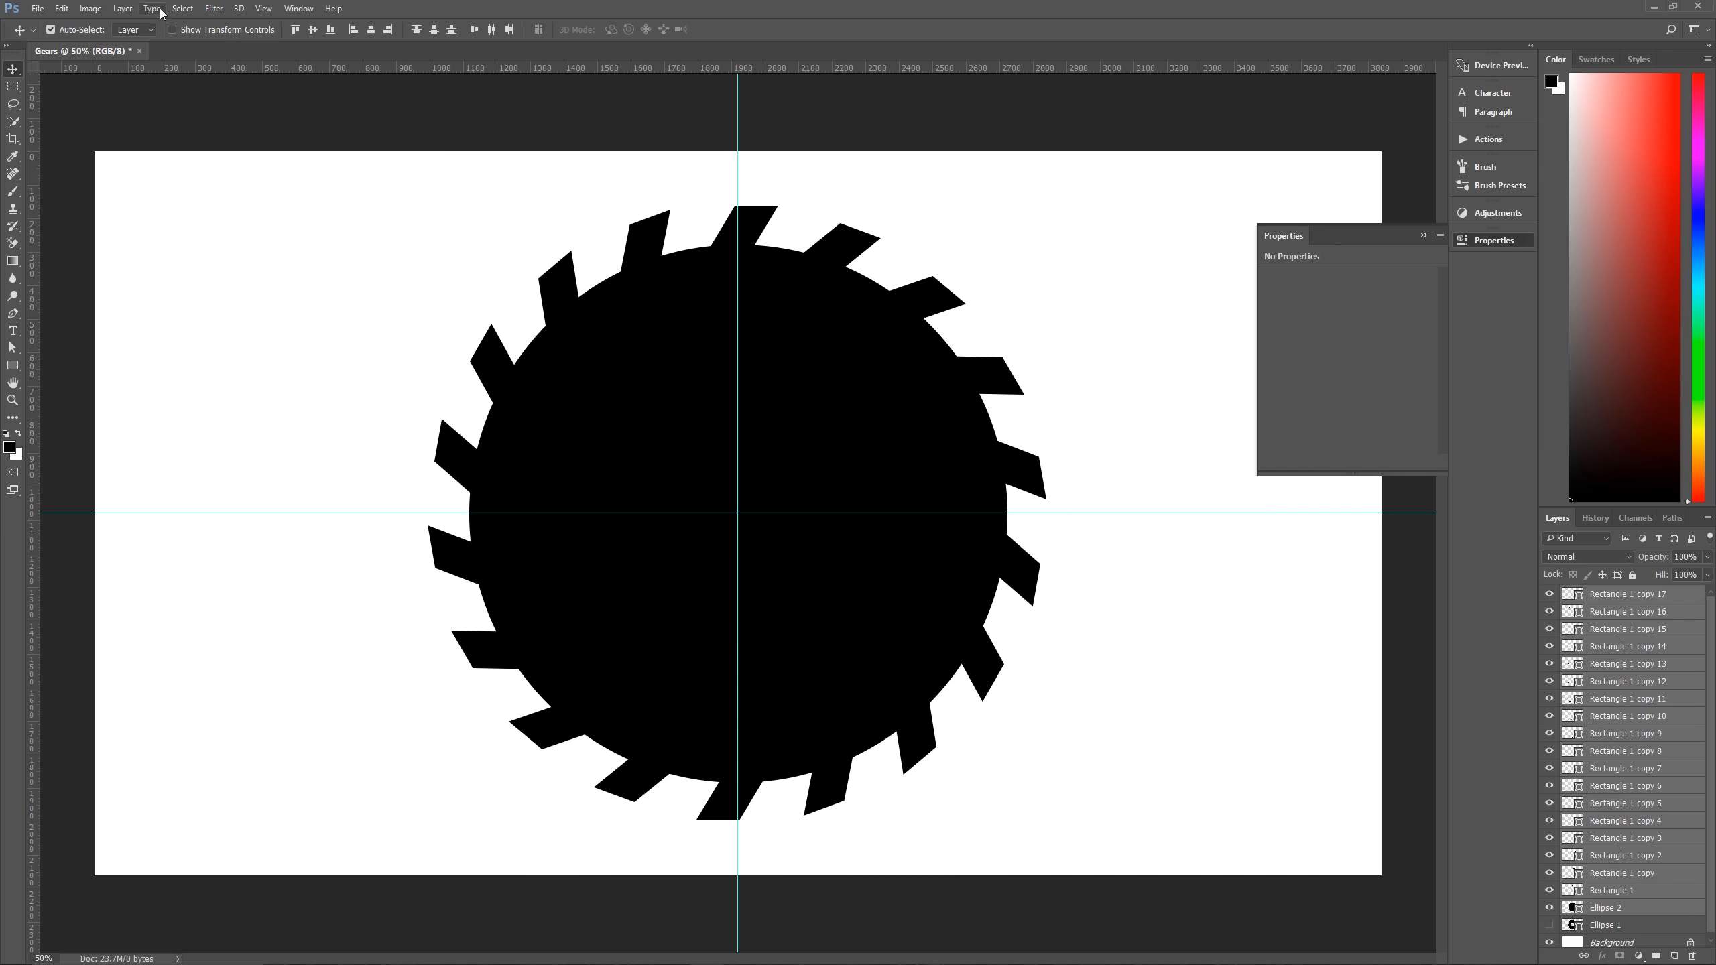
pyautogui.click(122, 8)
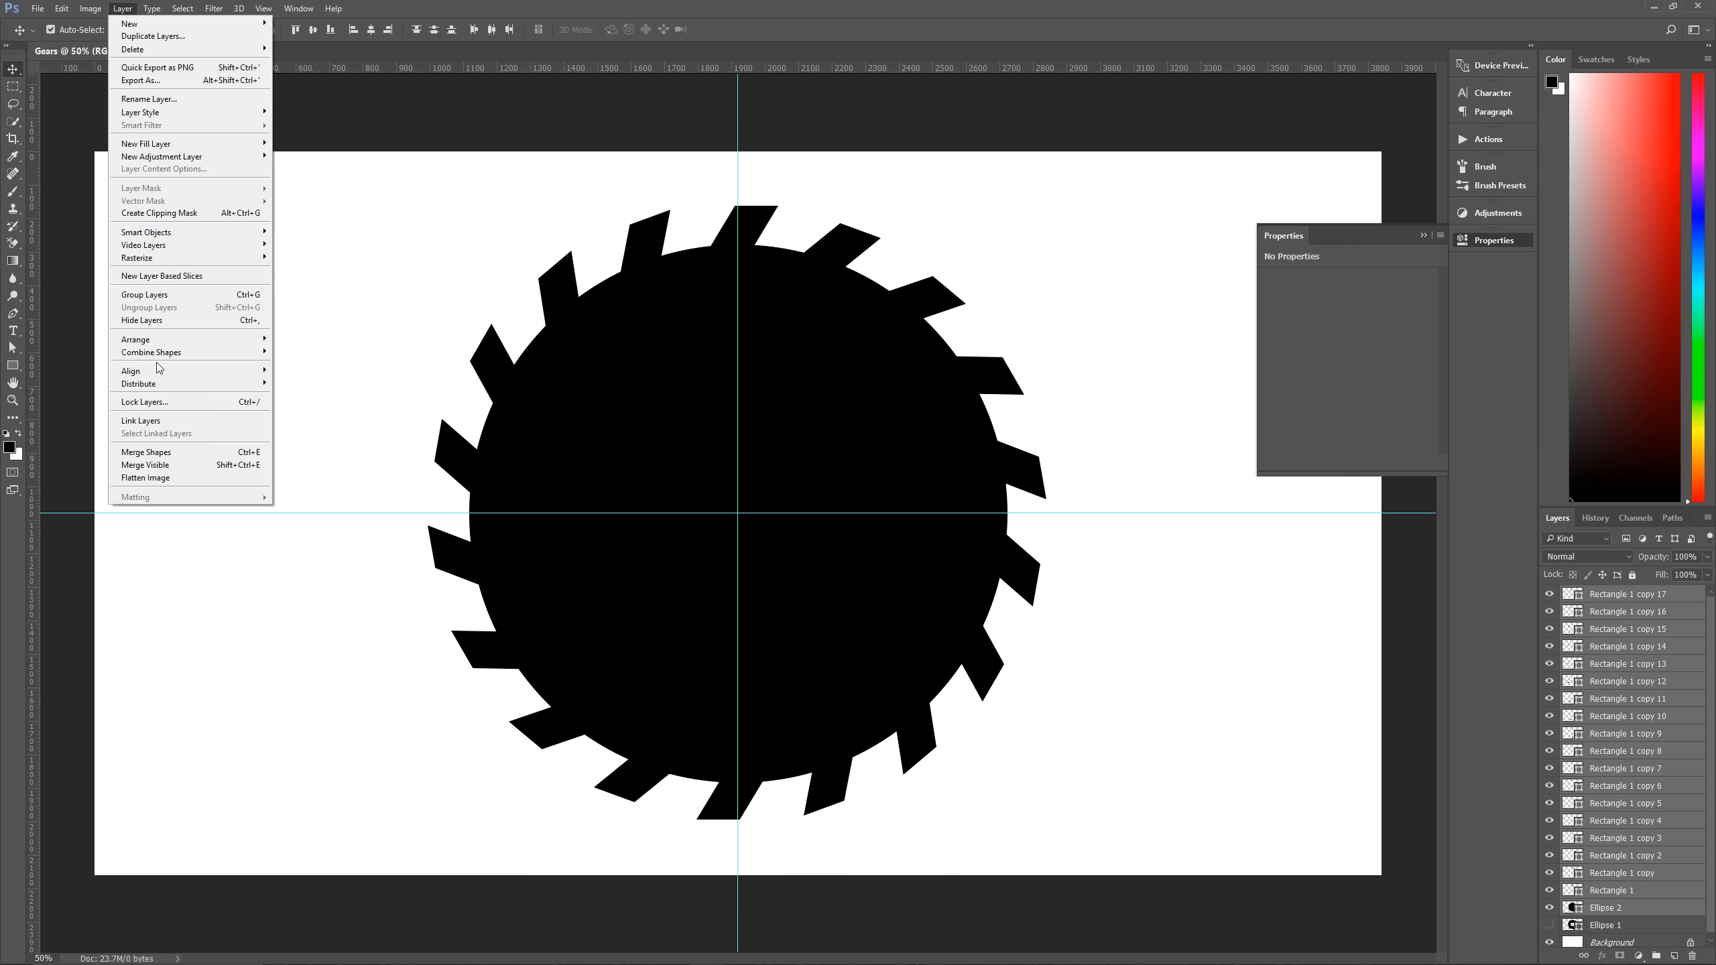
pyautogui.moveTo(166, 352)
pyautogui.click(317, 352)
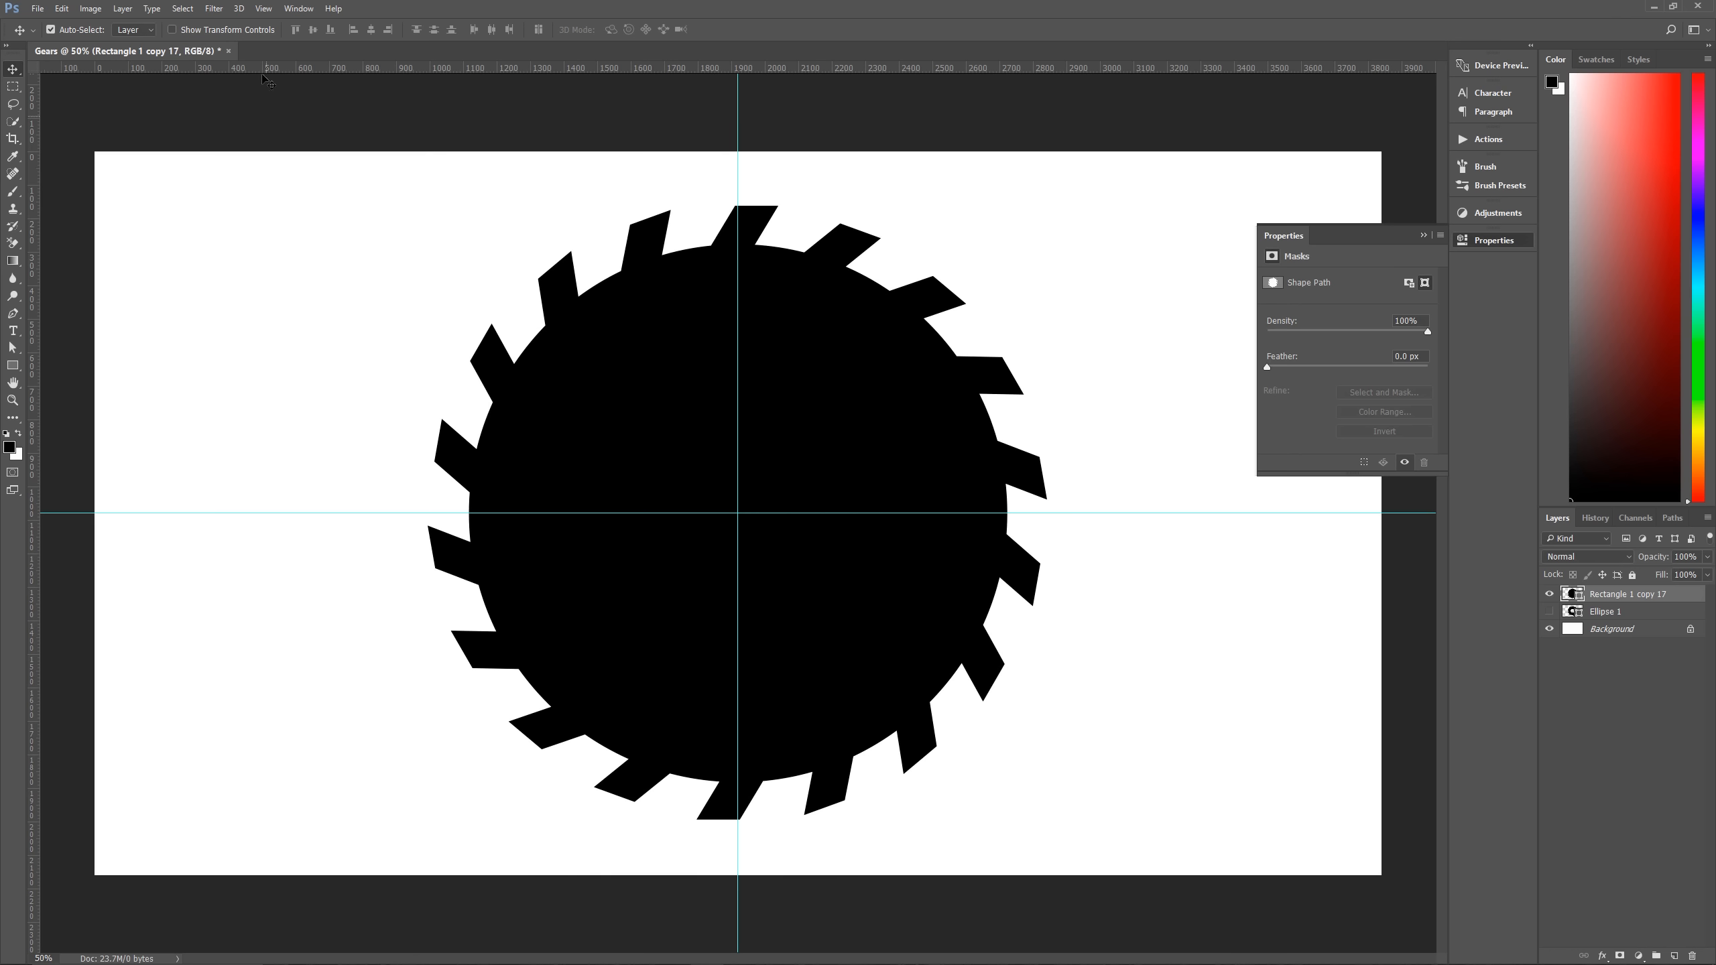
pyautogui.click(18, 366)
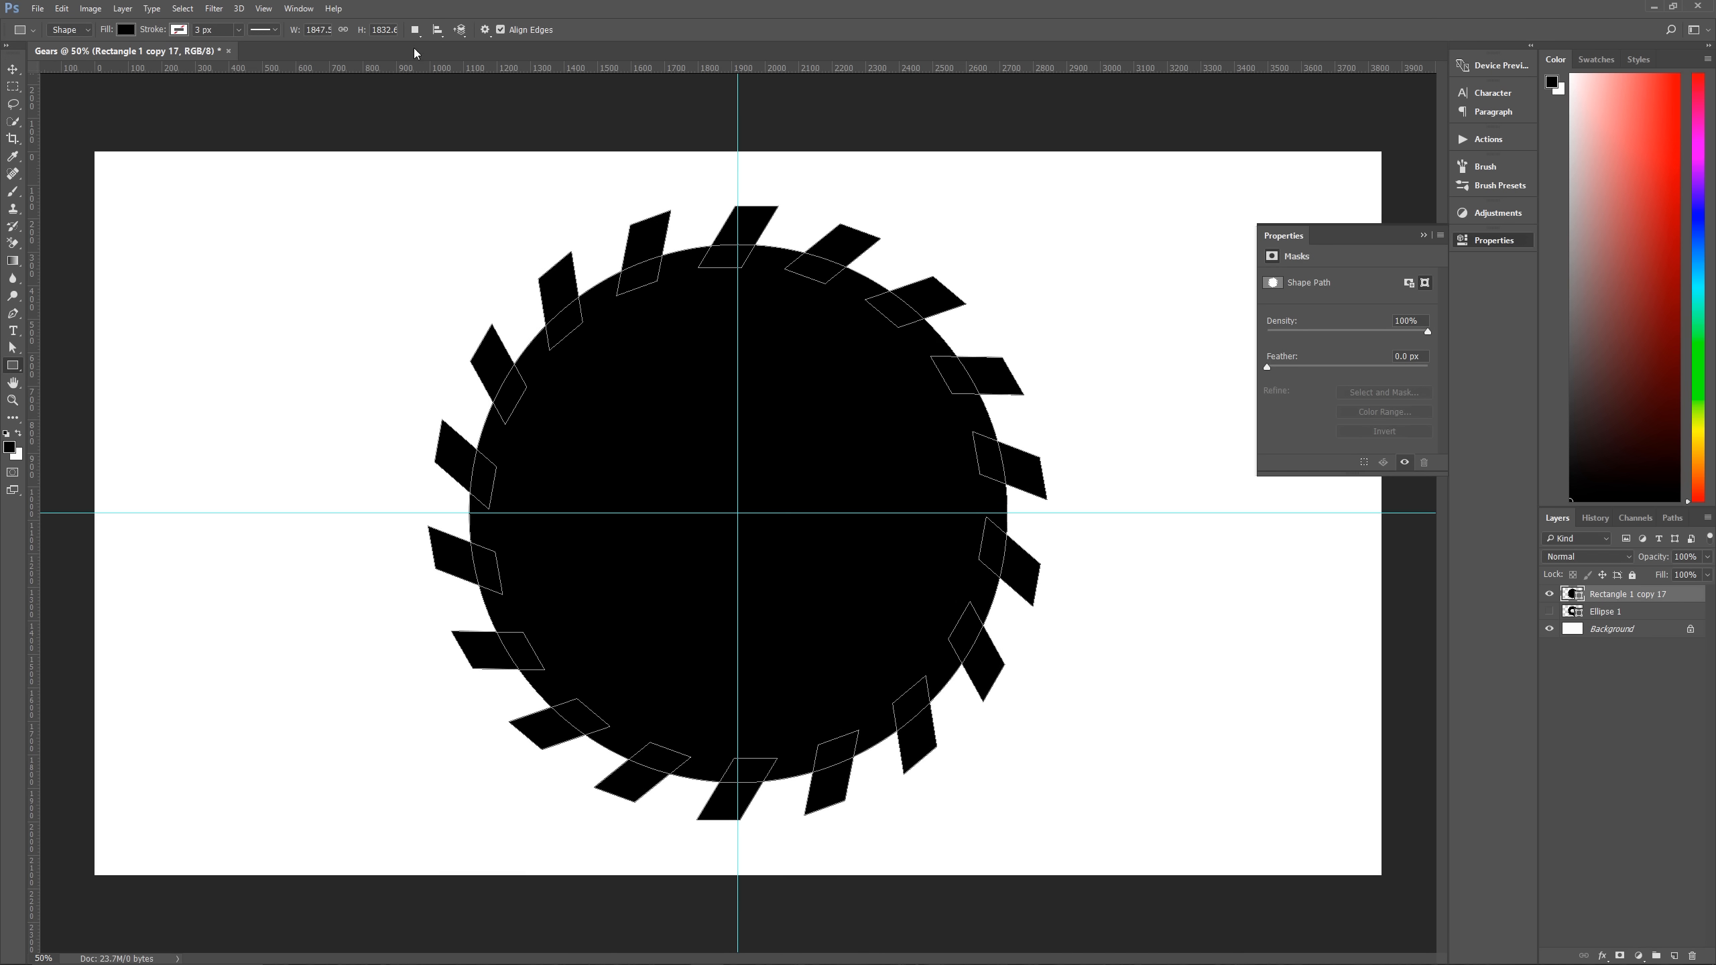
pyautogui.click(417, 30)
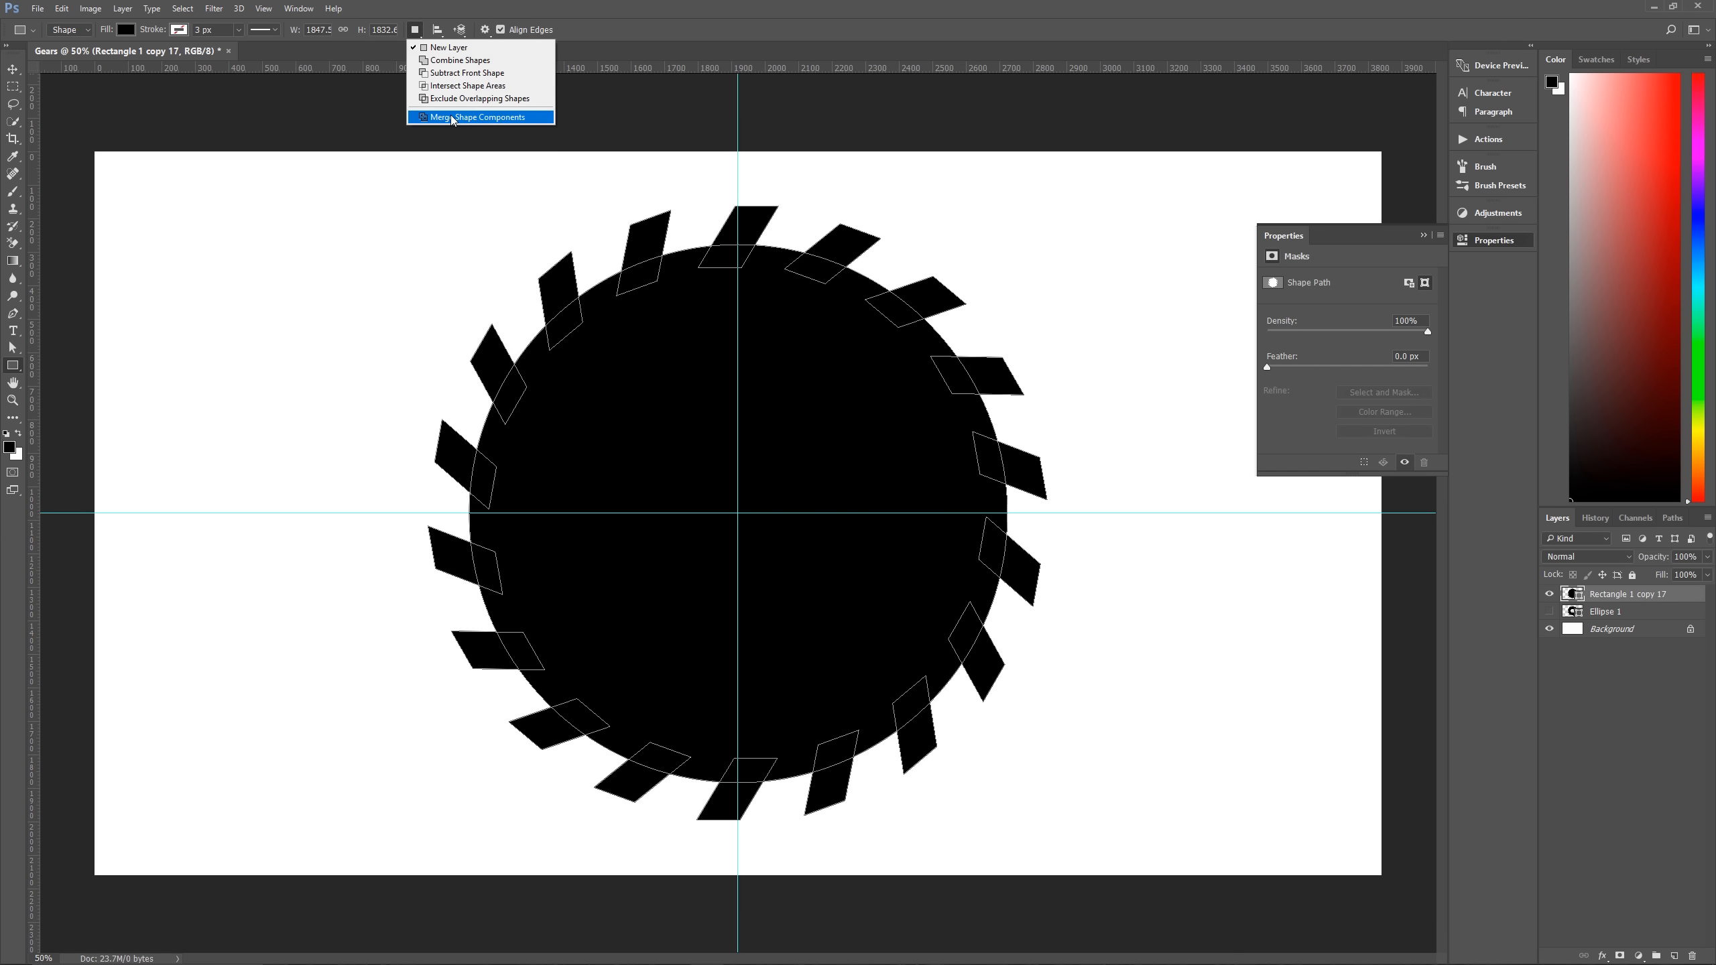
pyautogui.click(476, 116)
pyautogui.click(820, 349)
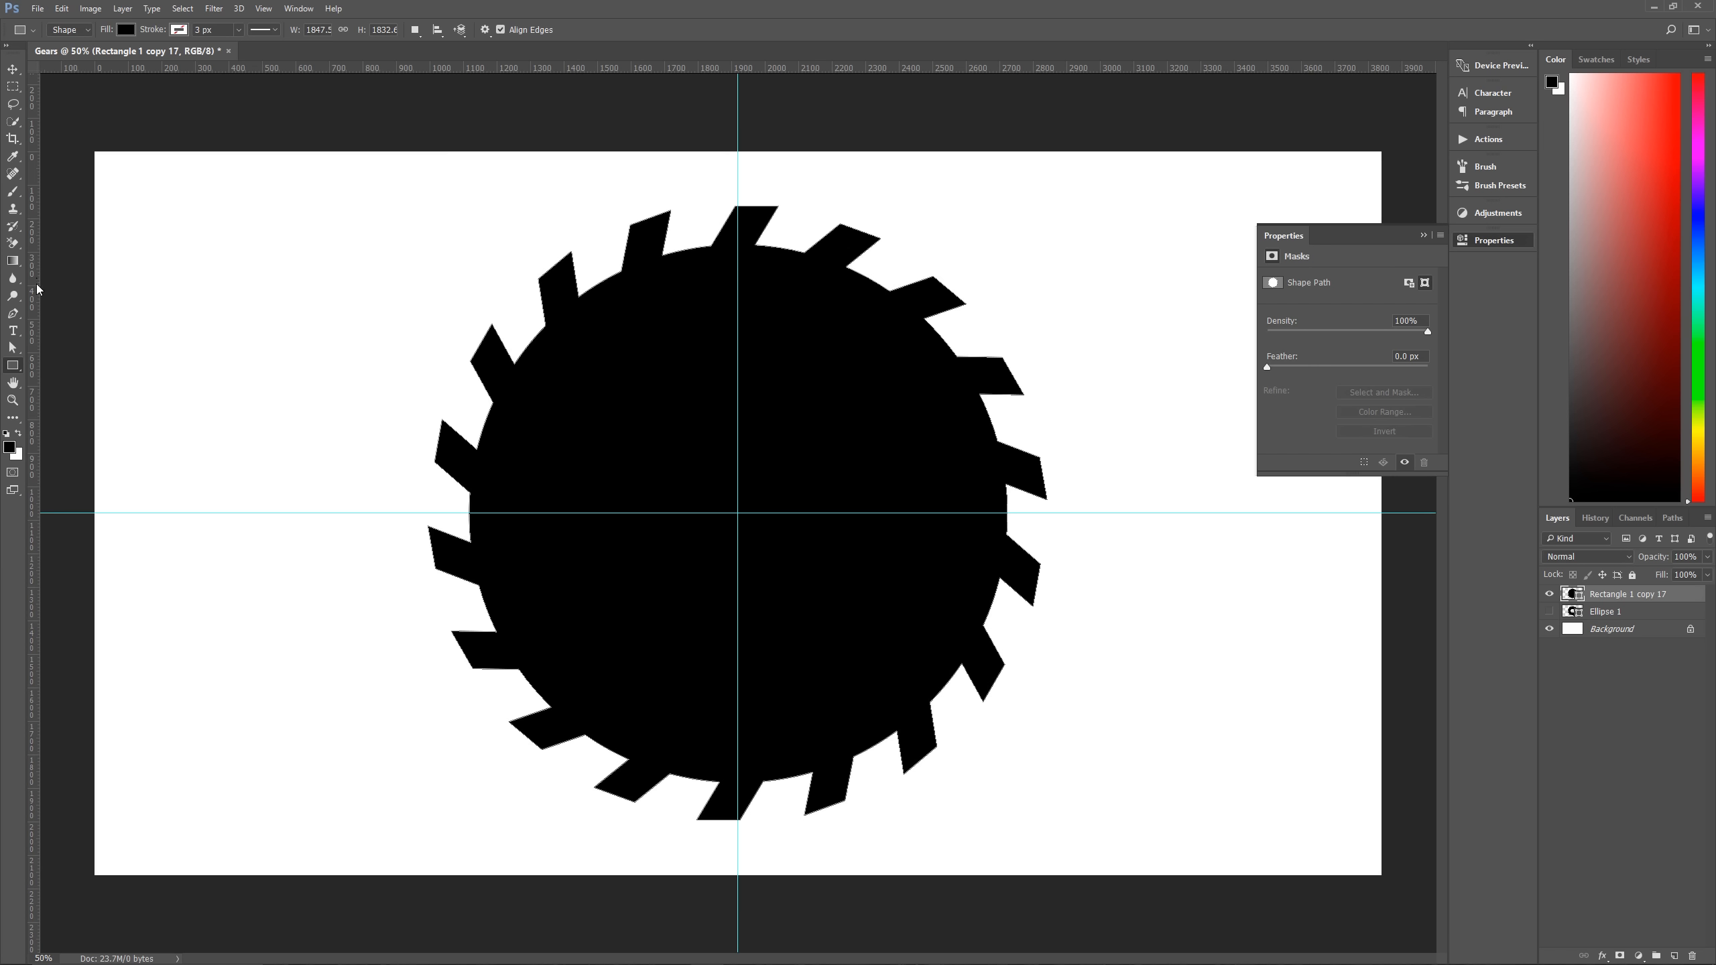
# Draw a white circle about 158 by 158 px and place it on the vertical guide just inside the gear's upper edge.
pyautogui.rightClick(12, 366)
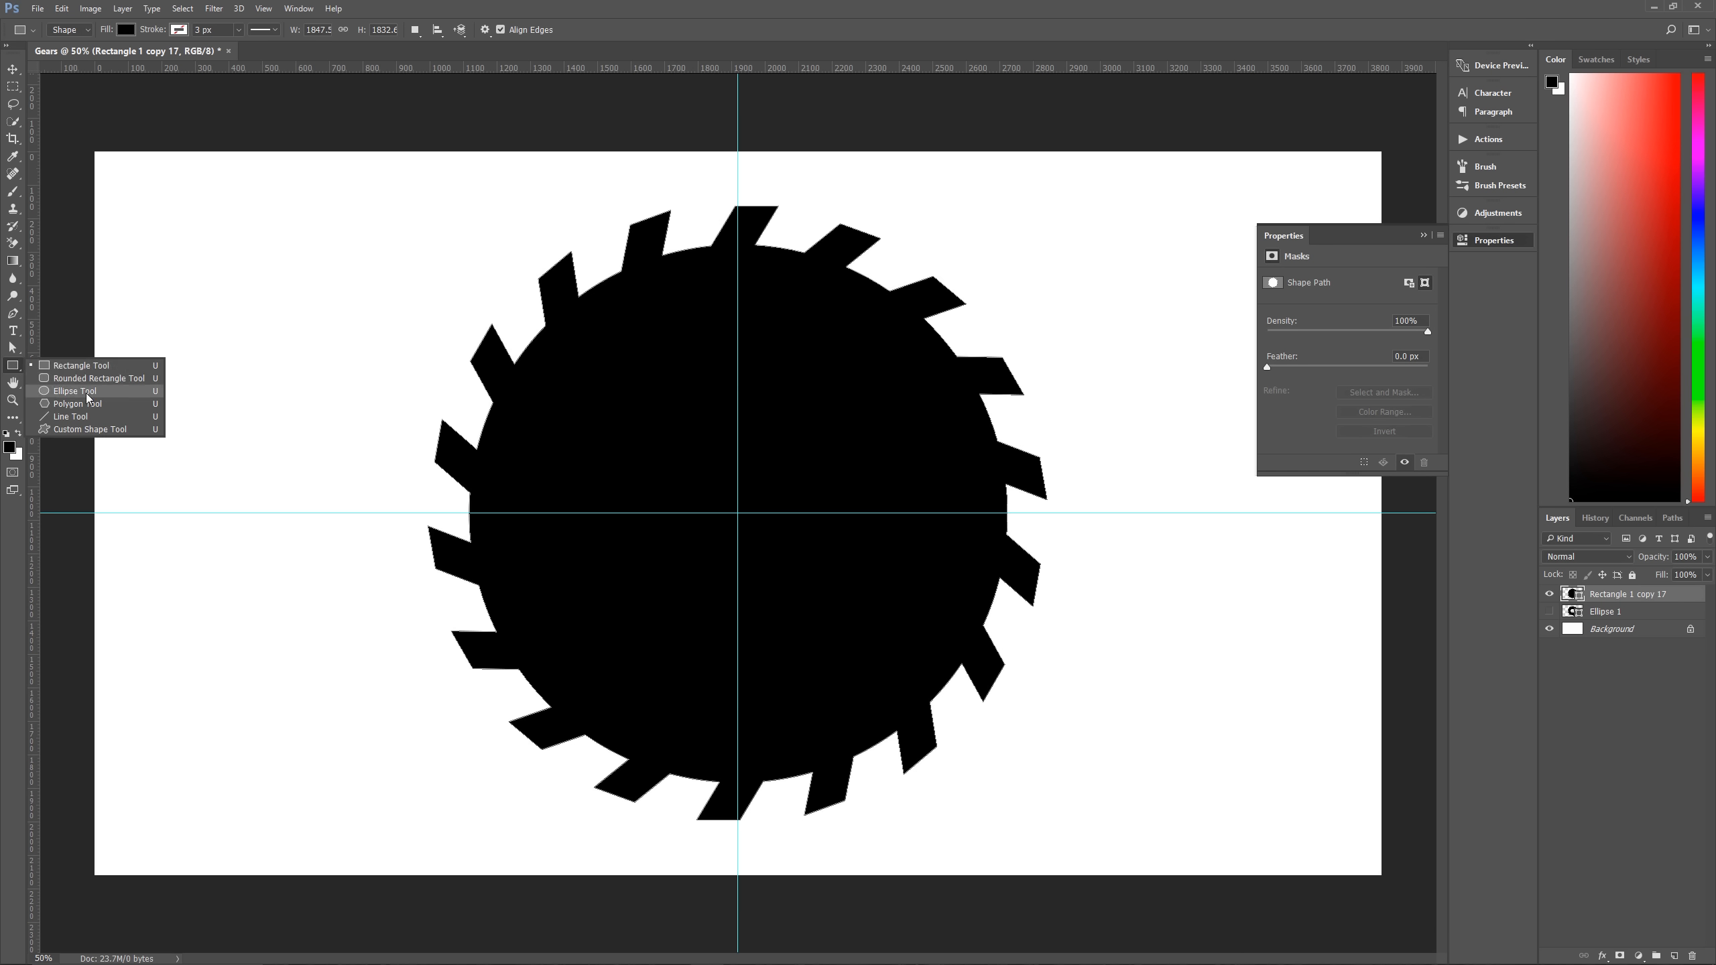
pyautogui.click(74, 392)
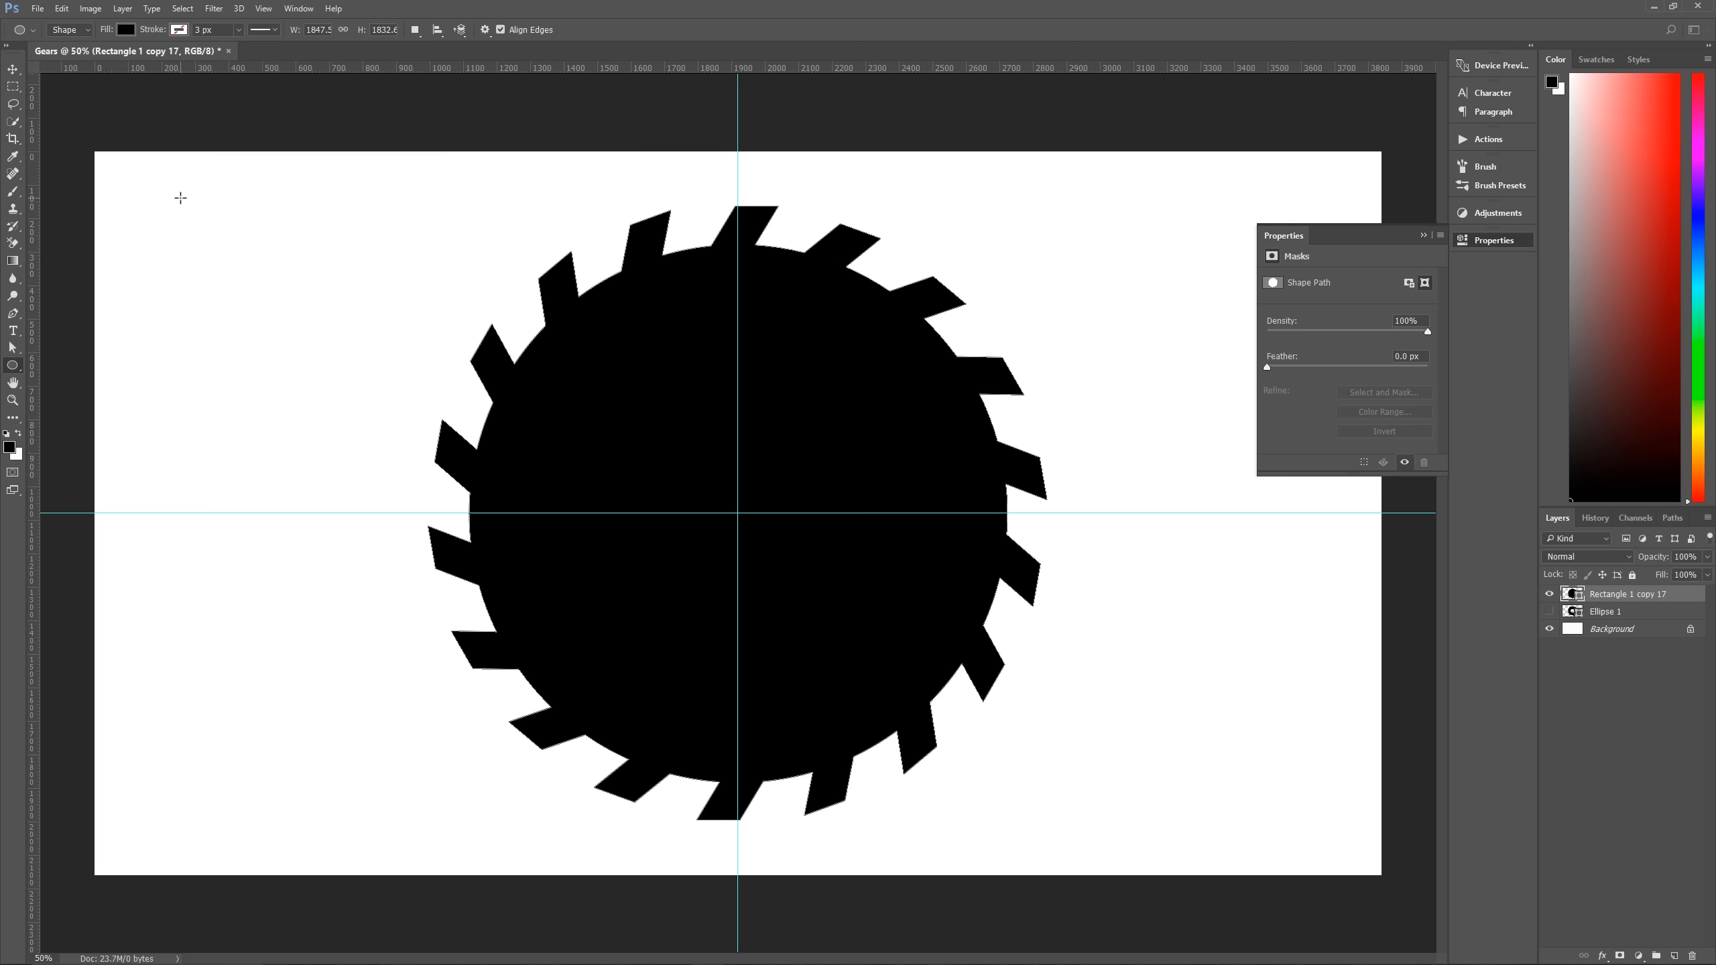
pyautogui.moveTo(180, 197)
pyautogui.mouseDown()
pyautogui.moveTo(233, 250)
pyautogui.moveTo(483, 315)
pyautogui.moveTo(773, 316)
pyautogui.moveTo(757, 316)
pyautogui.mouseUp()
pyautogui.press('v')
pyautogui.press('ctrl')
pyautogui.hotkey('ctrl', 'BackSpace')
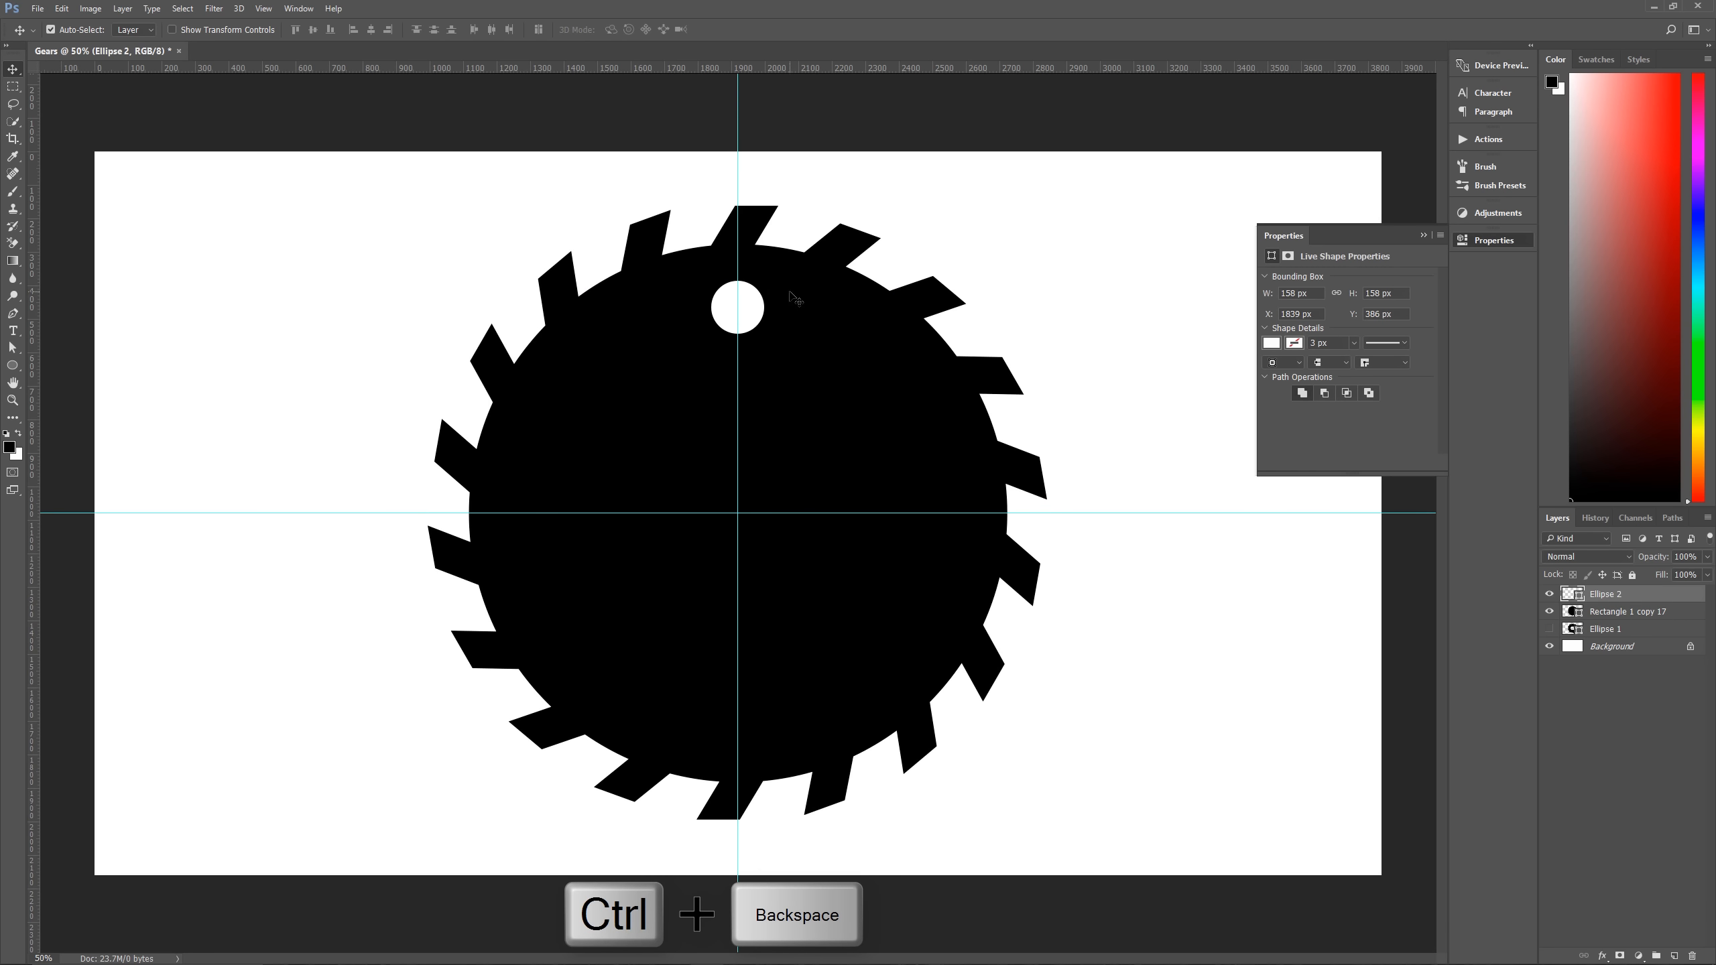
pyautogui.moveTo(735, 309); pyautogui.dragTo(735, 301)
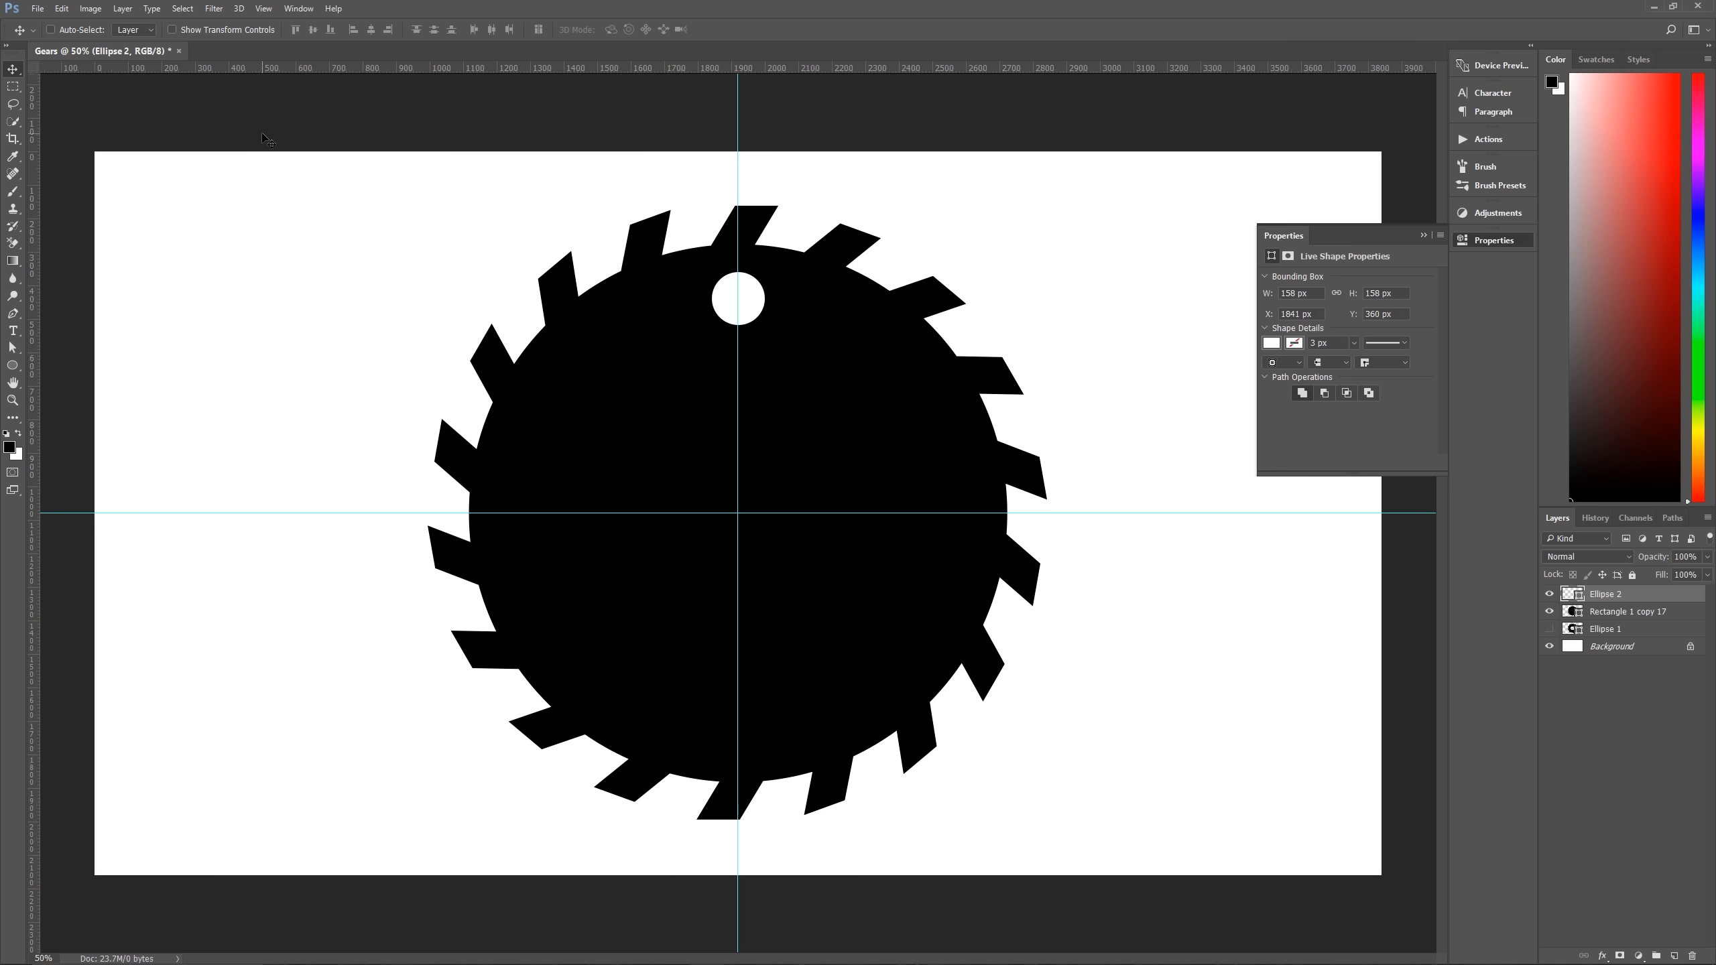
# Make a duplicate of the small white circle rotated 45° about the guides' intersection.
pyautogui.hotkey('ctrl', 'alt', 't')
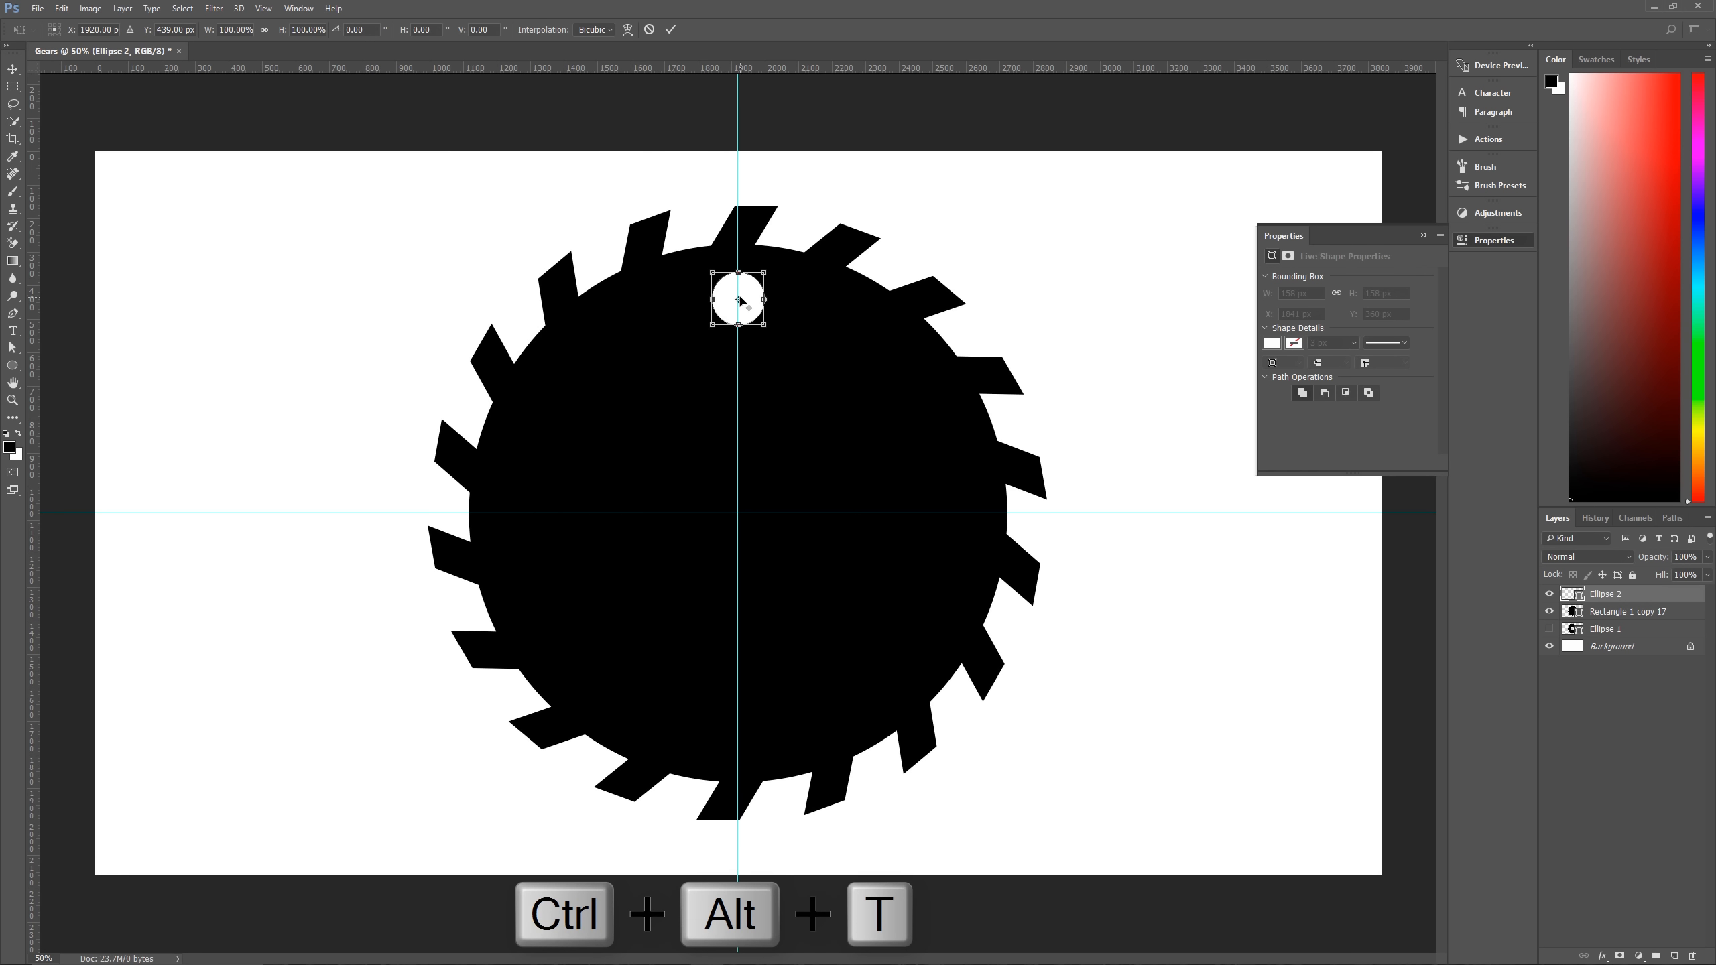
pyautogui.moveTo(739, 299); pyautogui.dragTo(740, 512)
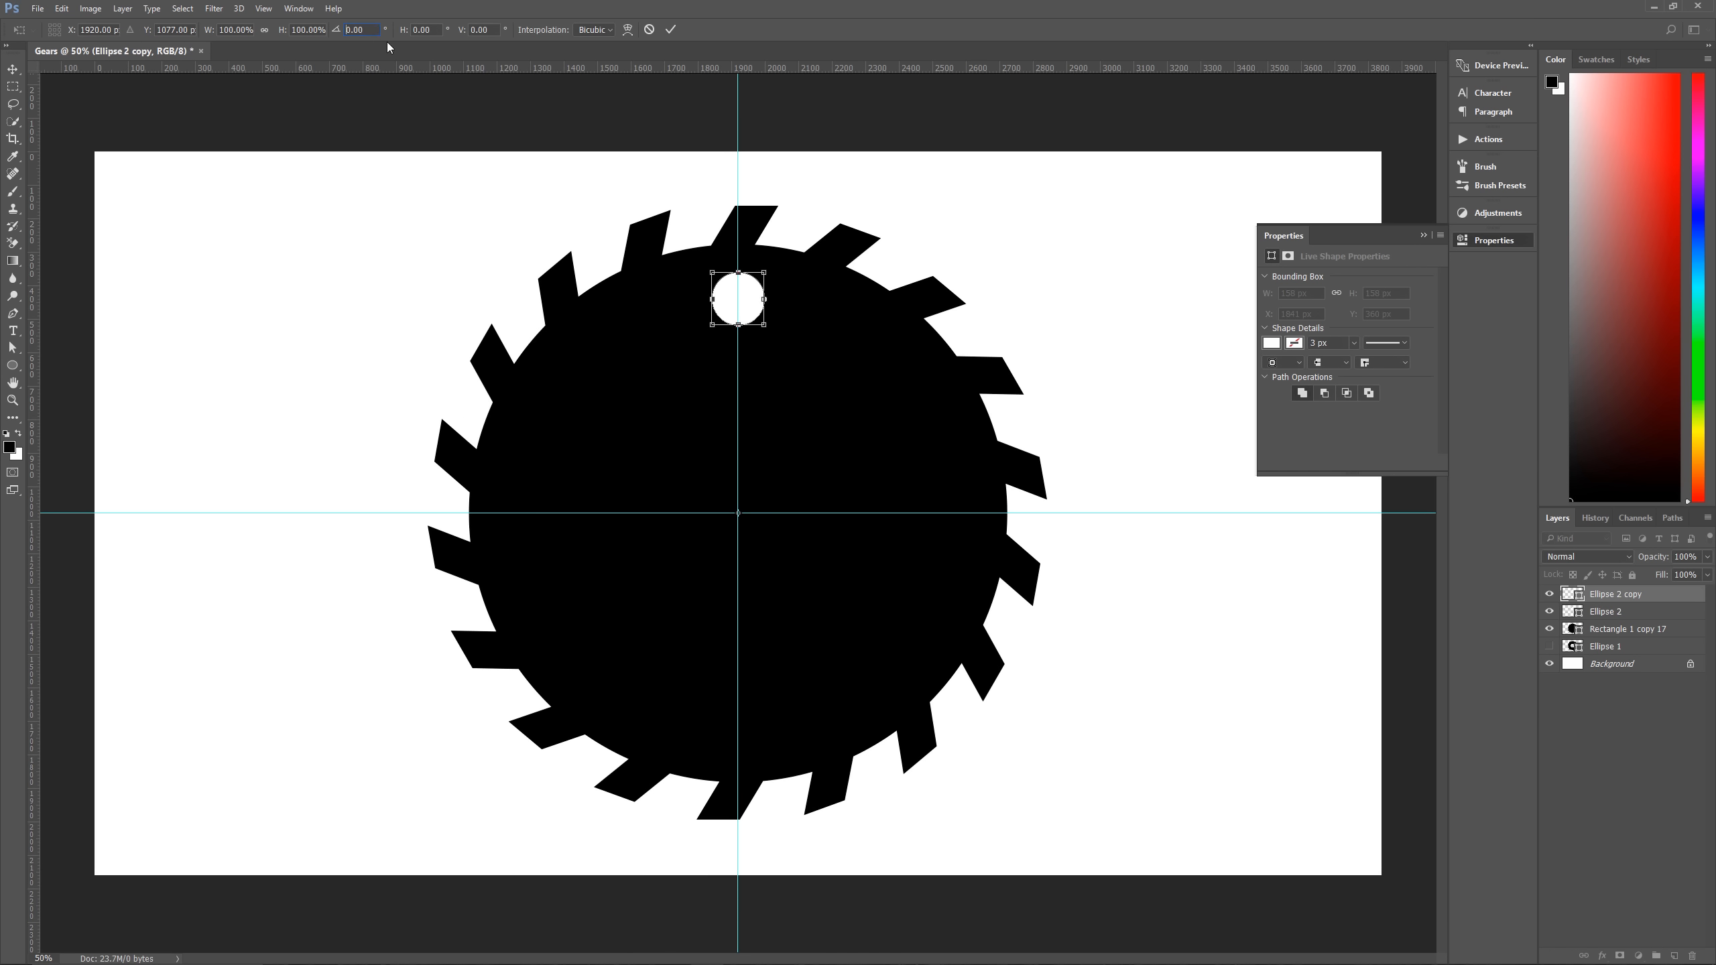
pyautogui.write('45')
pyautogui.press('BackSpace')
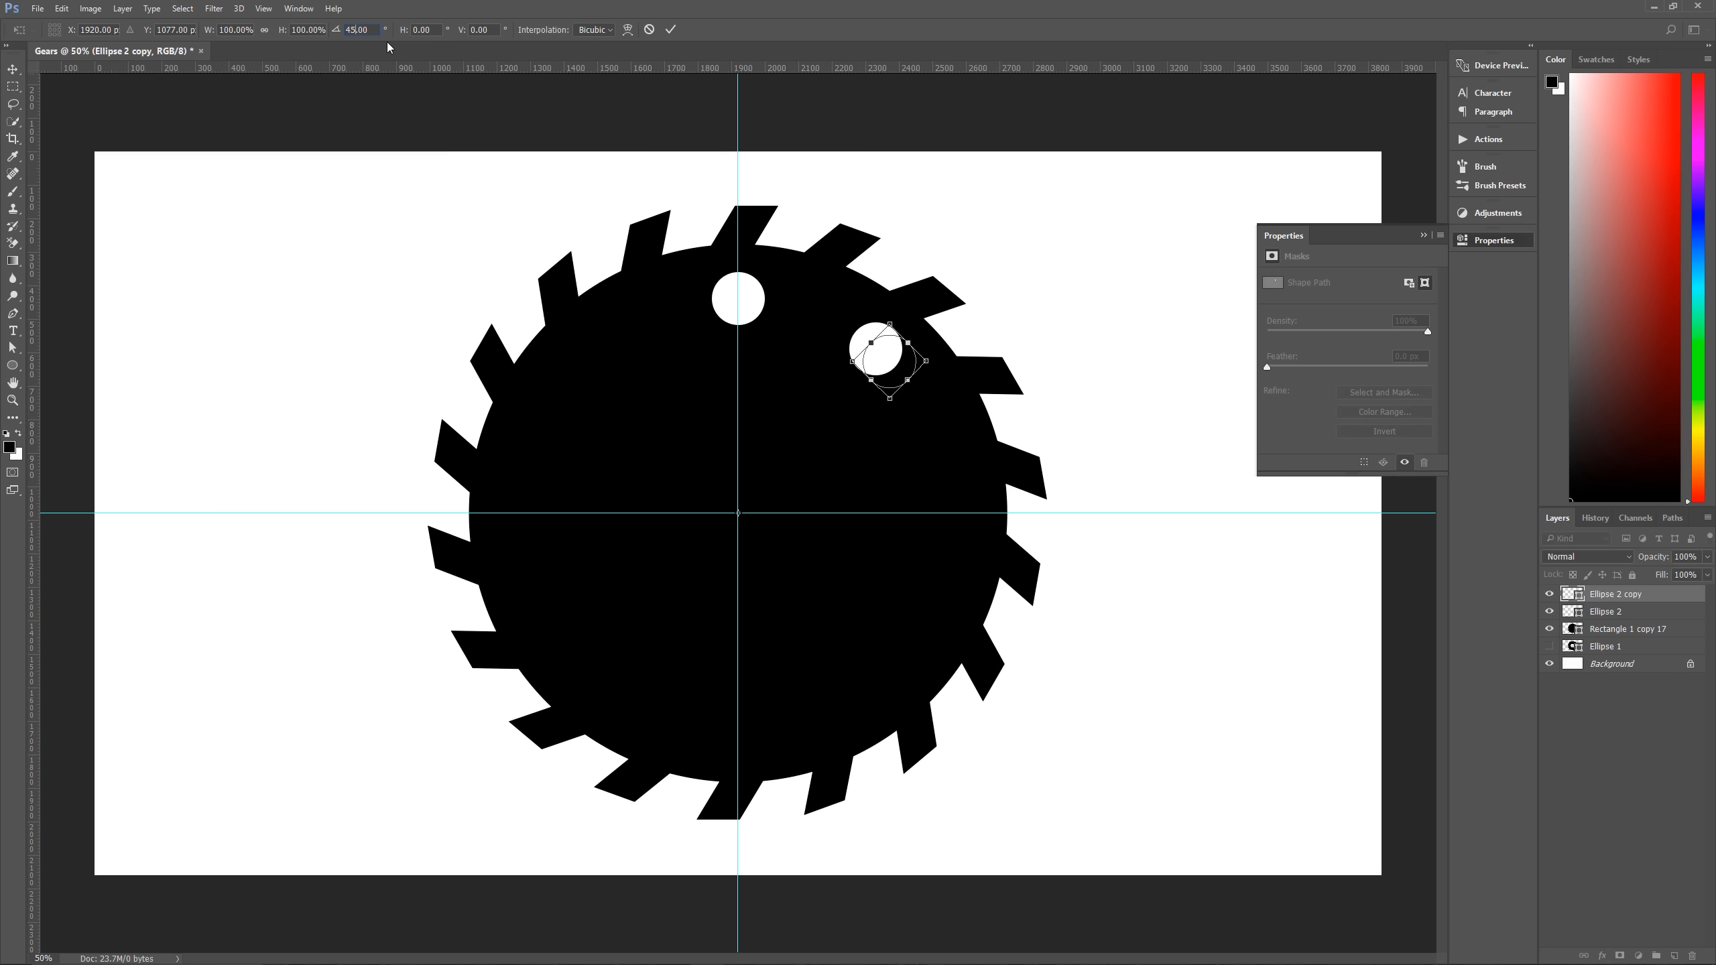
pyautogui.click(671, 28)
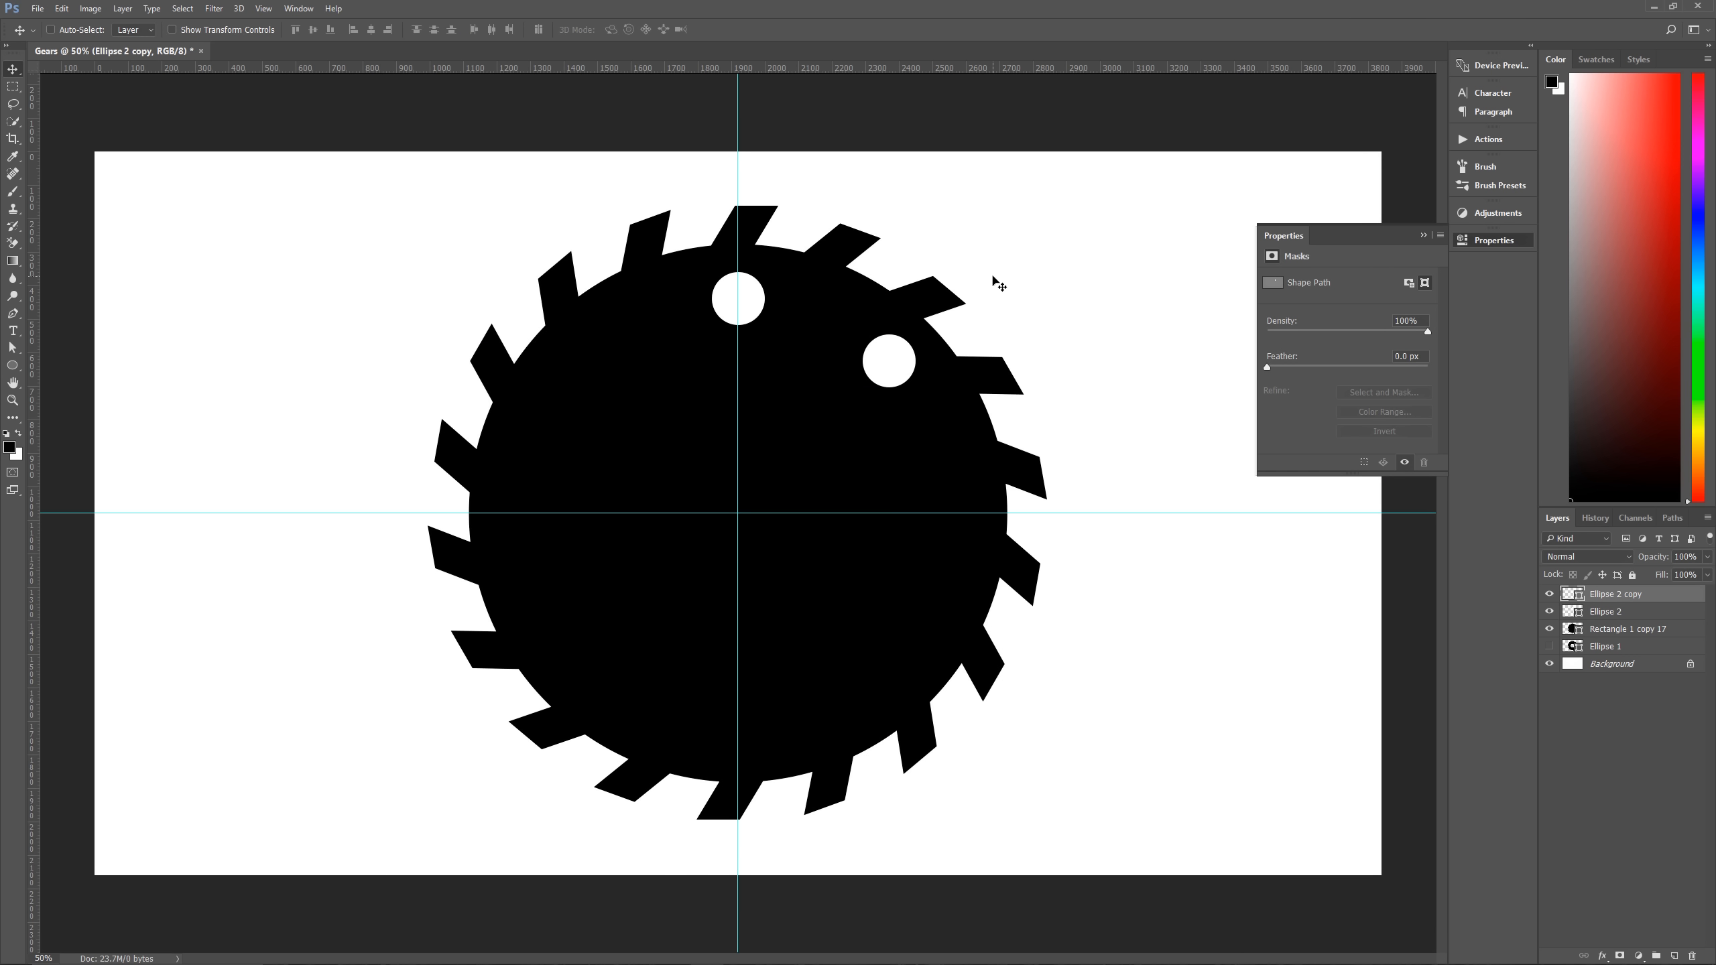
# Repeat the 45° rotated duplication to complete a ring of eight white circles, and deselect the layers.
pyautogui.hotkey('ctrl', 'shift', 'alt', 't')
pyautogui.hotkey('ctrl', 'shift', 'alt', 't')
pyautogui.hotkey('ctrl', 'shift', 'alt', 't')
pyautogui.hotkey('ctrl', 'shift', 'alt', 't')
pyautogui.hotkey('ctrl', 'shift', 'alt', 't')
pyautogui.hotkey('ctrl', 'shift', 'alt', 't')
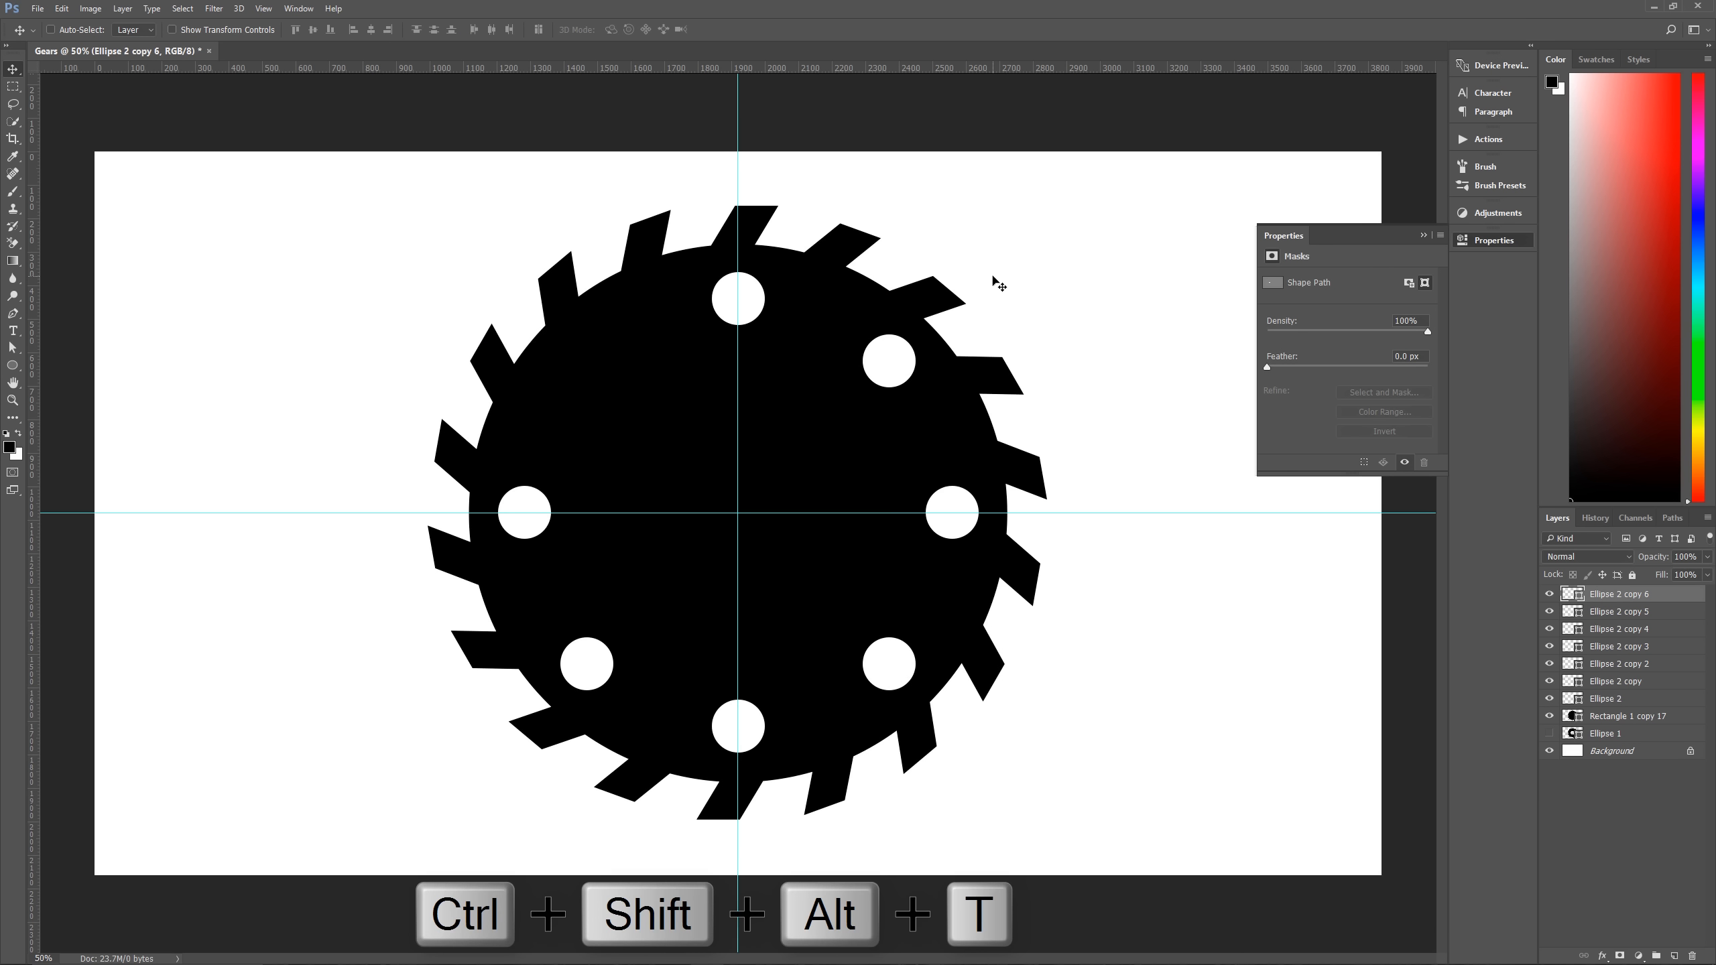
pyautogui.click(308, 199)
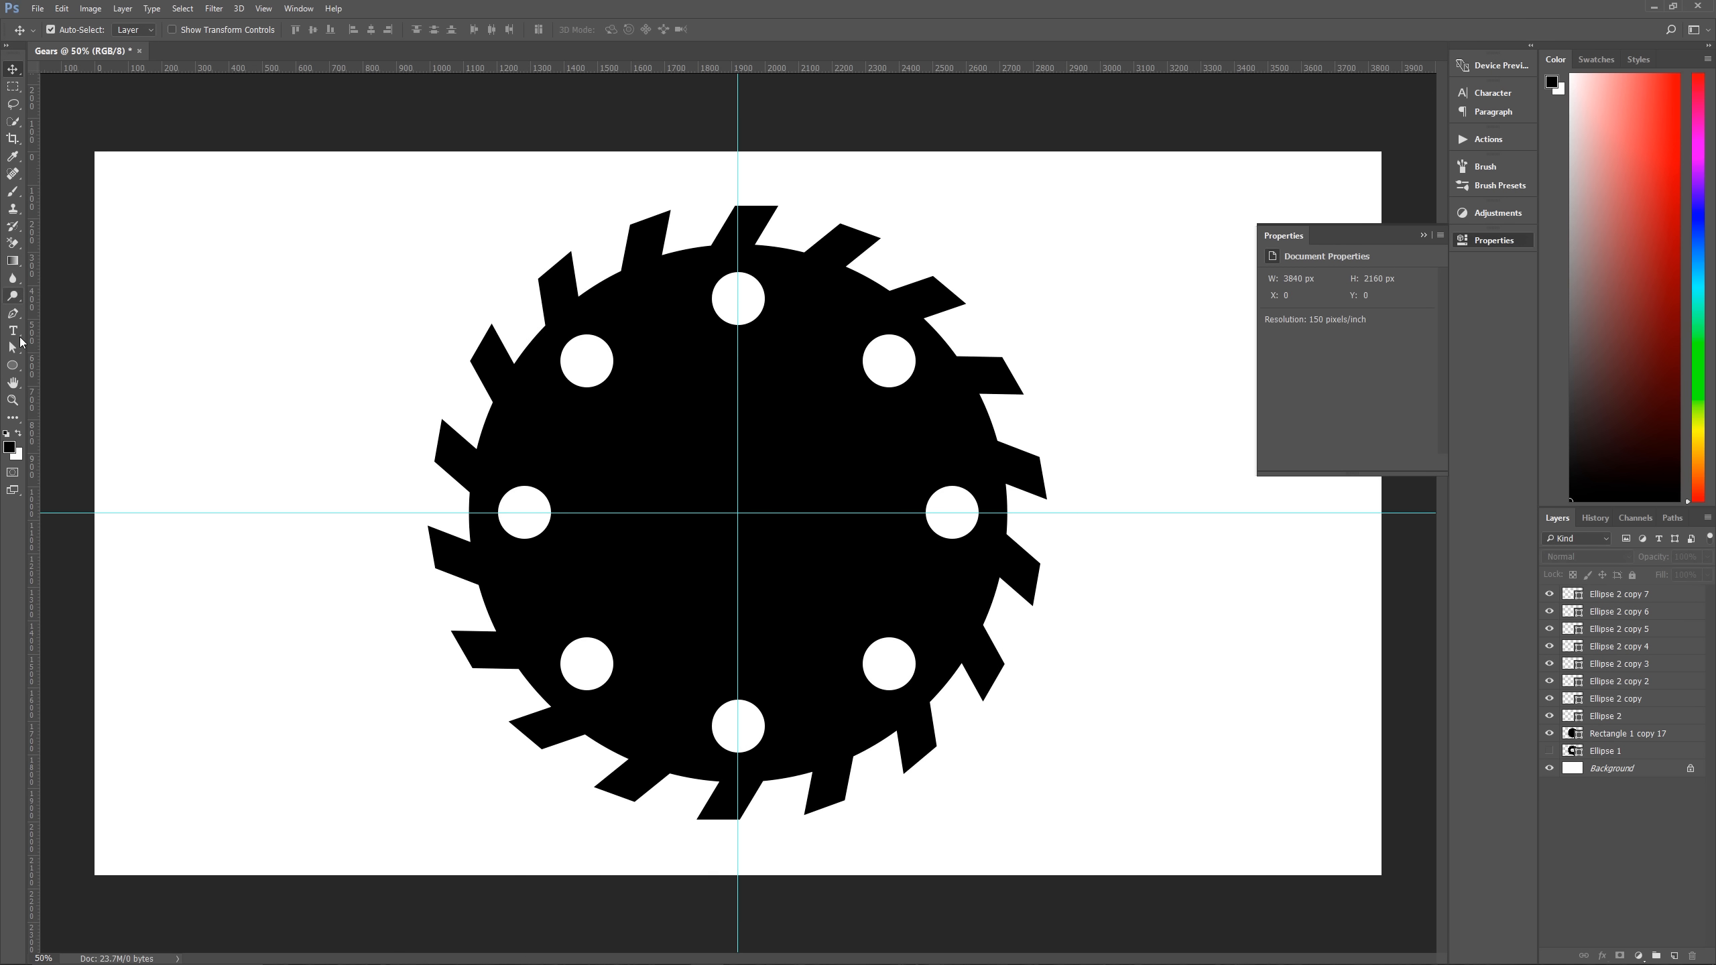
# Draw a circle about 540 by 540 px, centre it on the guides' intersection, and fill it with white.
pyautogui.moveTo(12, 366); pyautogui.dragTo(68, 369)
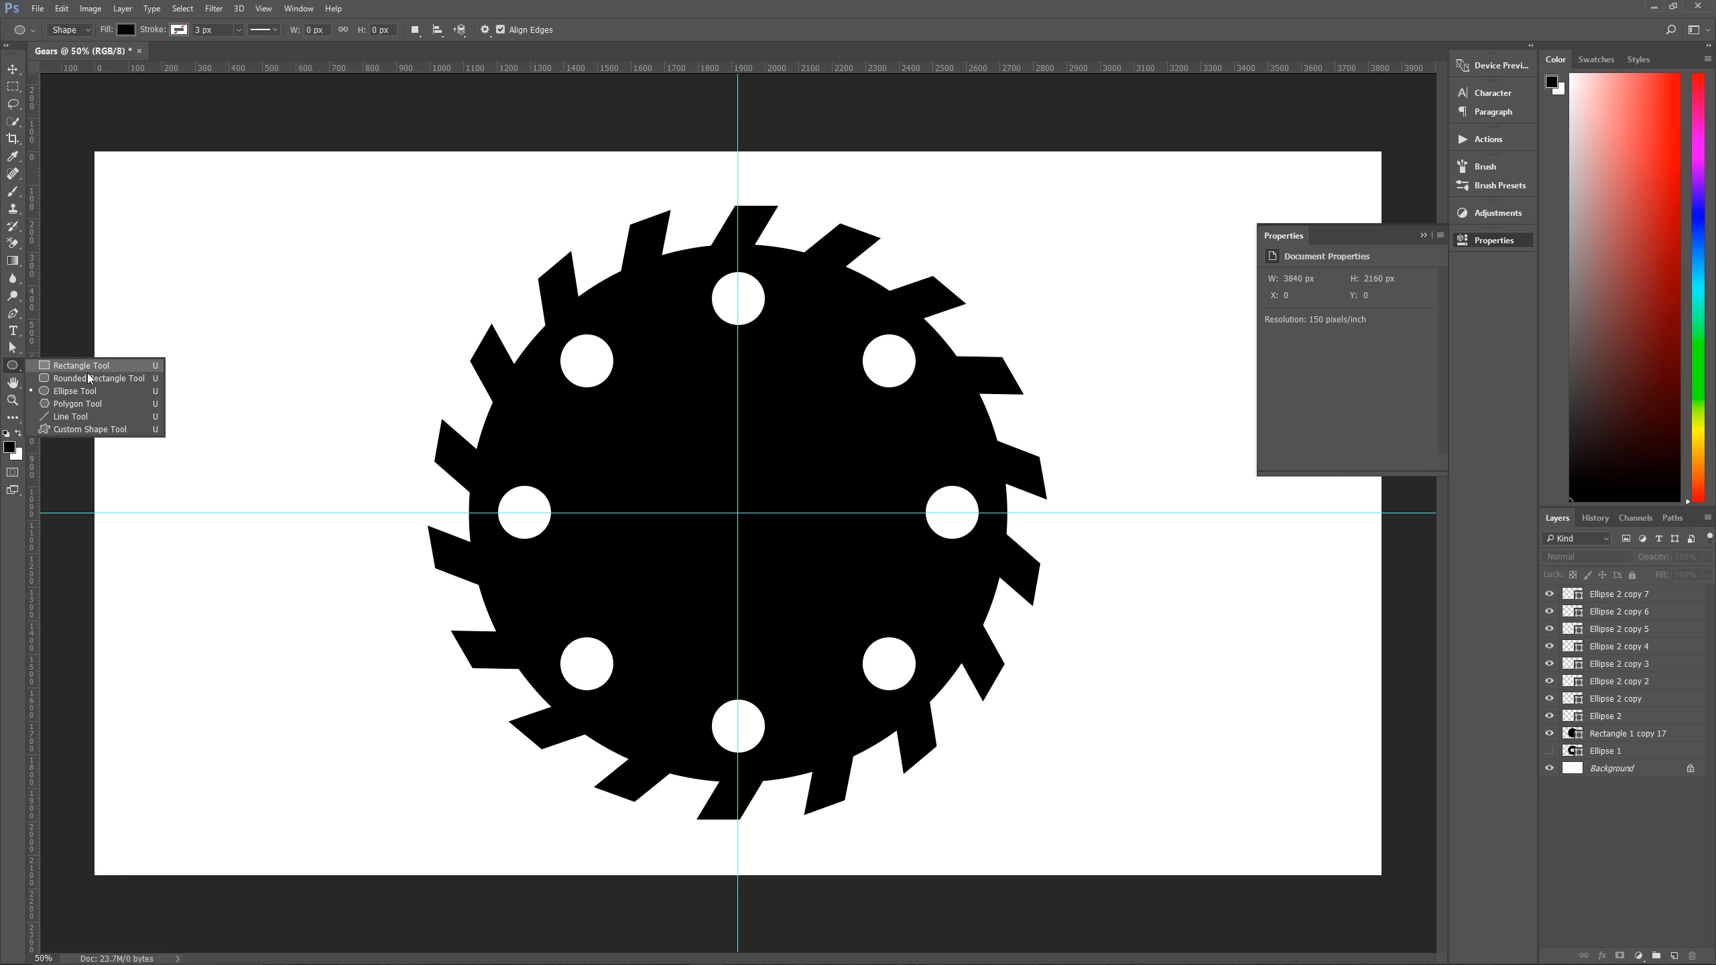
pyautogui.click(76, 391)
pyautogui.moveTo(139, 188); pyautogui.dragTo(322, 371)
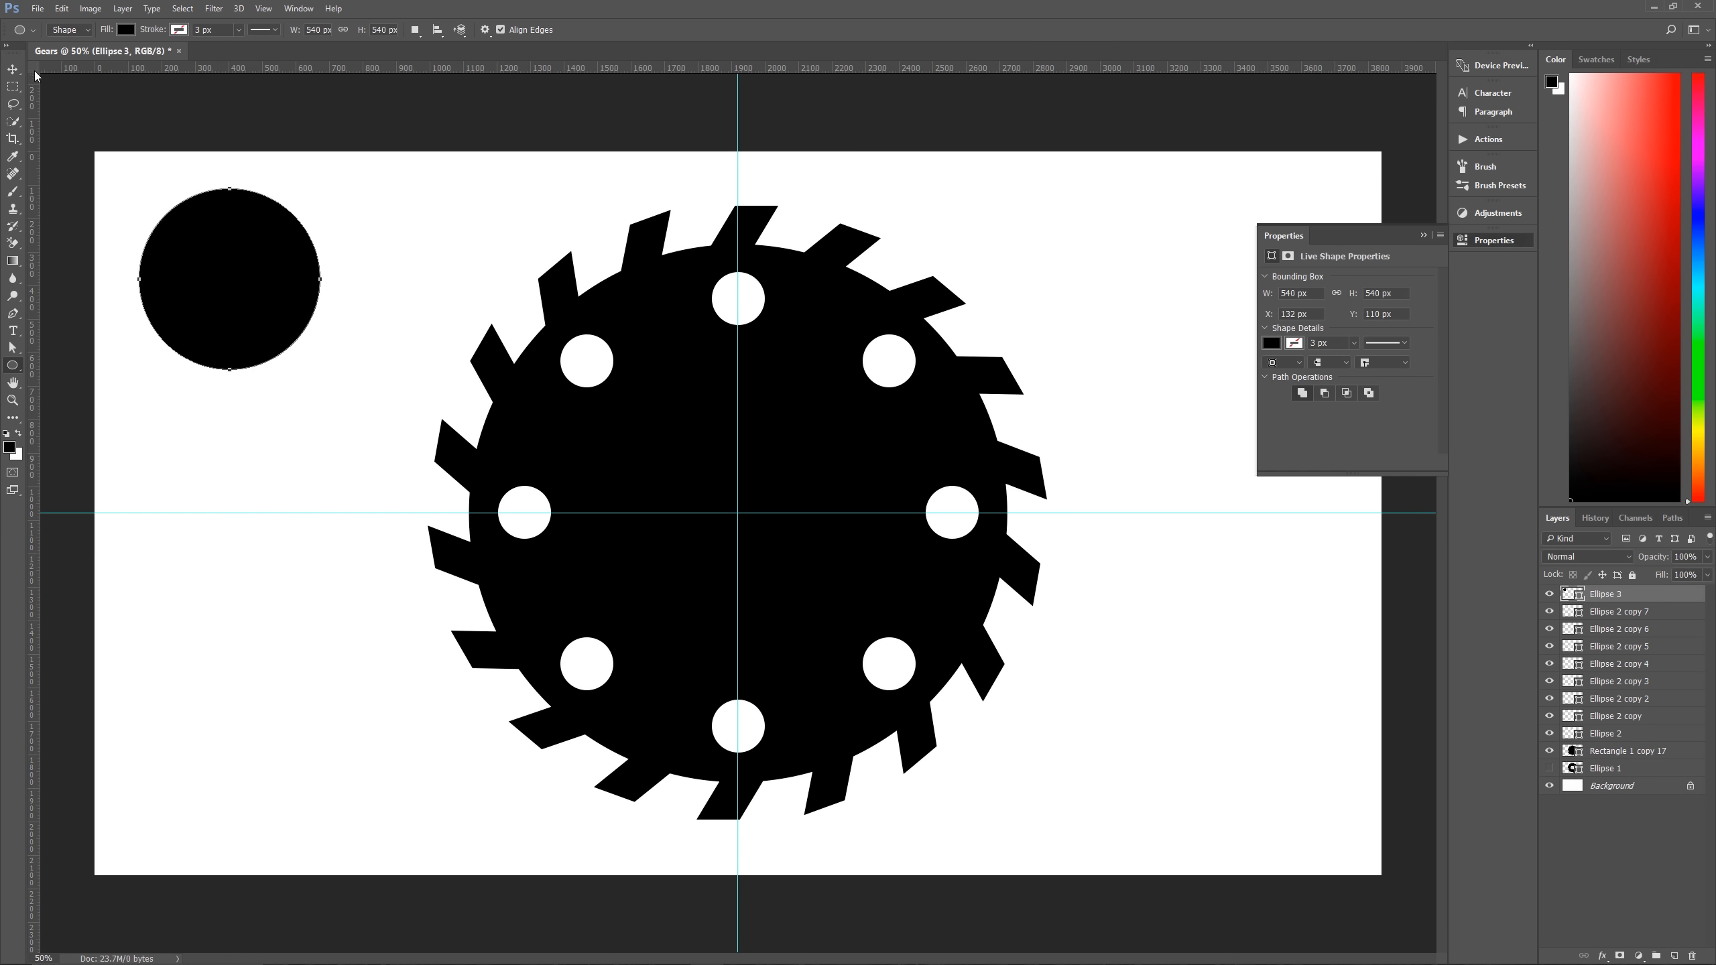
pyautogui.click(12, 68)
pyautogui.moveTo(221, 258); pyautogui.dragTo(730, 492)
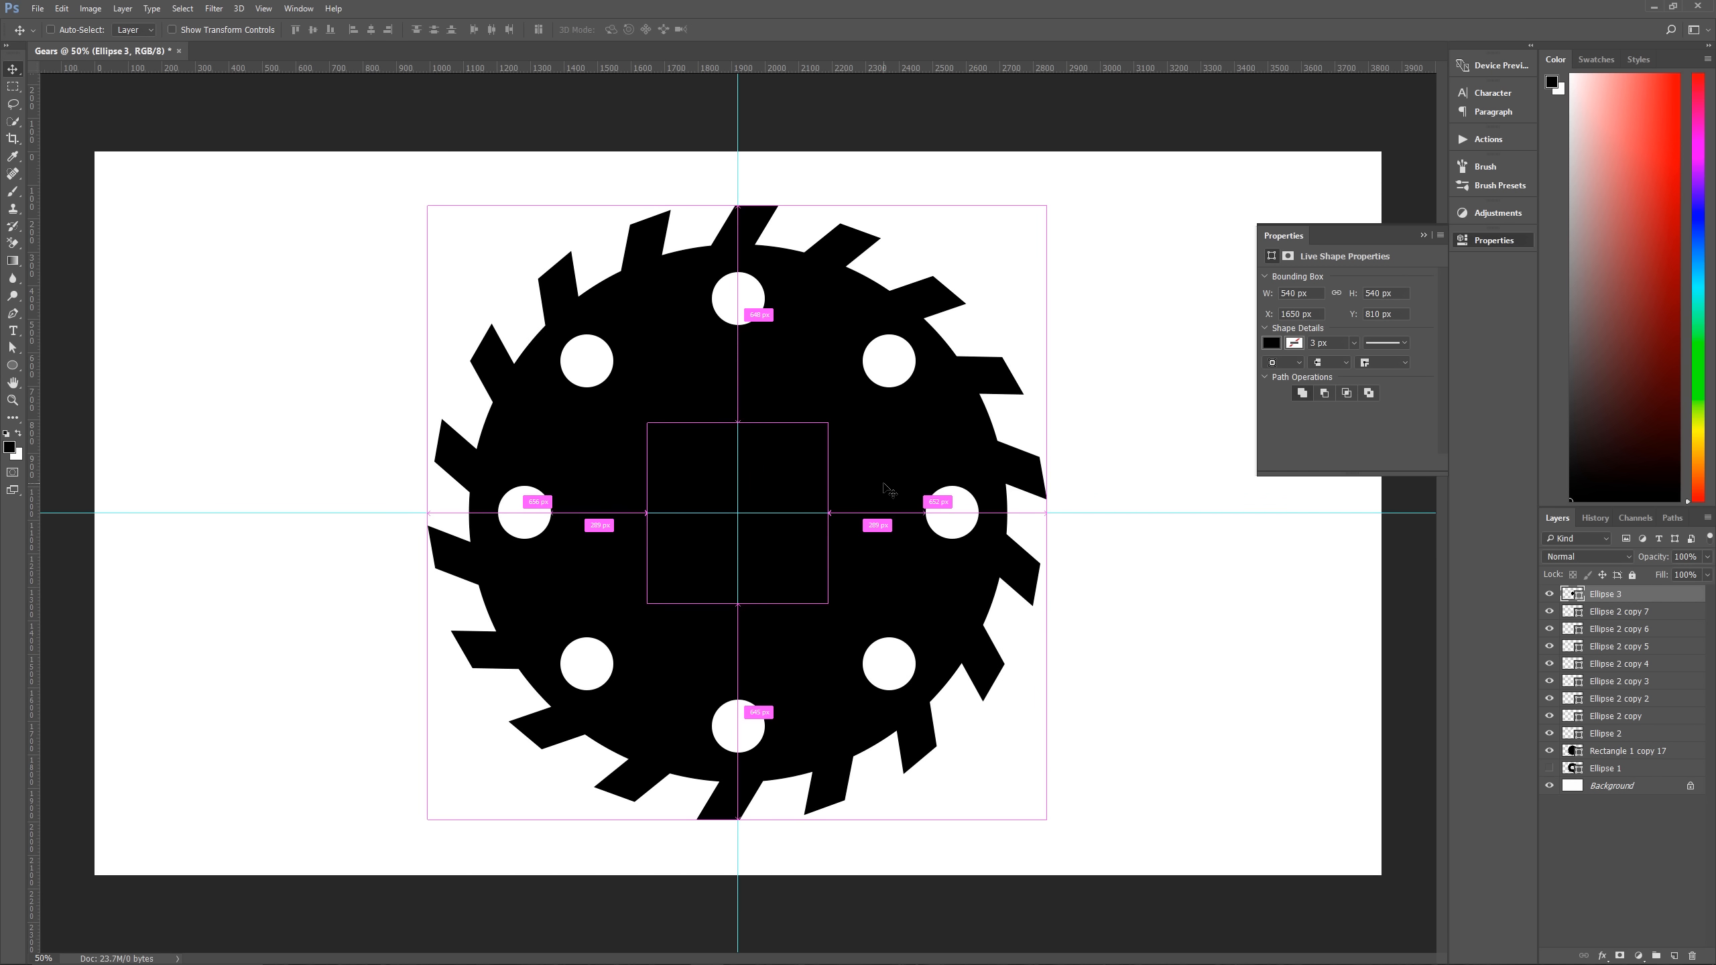
pyautogui.hotkey('ctrl', 'BackSpace')
pyautogui.moveTo(771, 483); pyautogui.dragTo(771, 484)
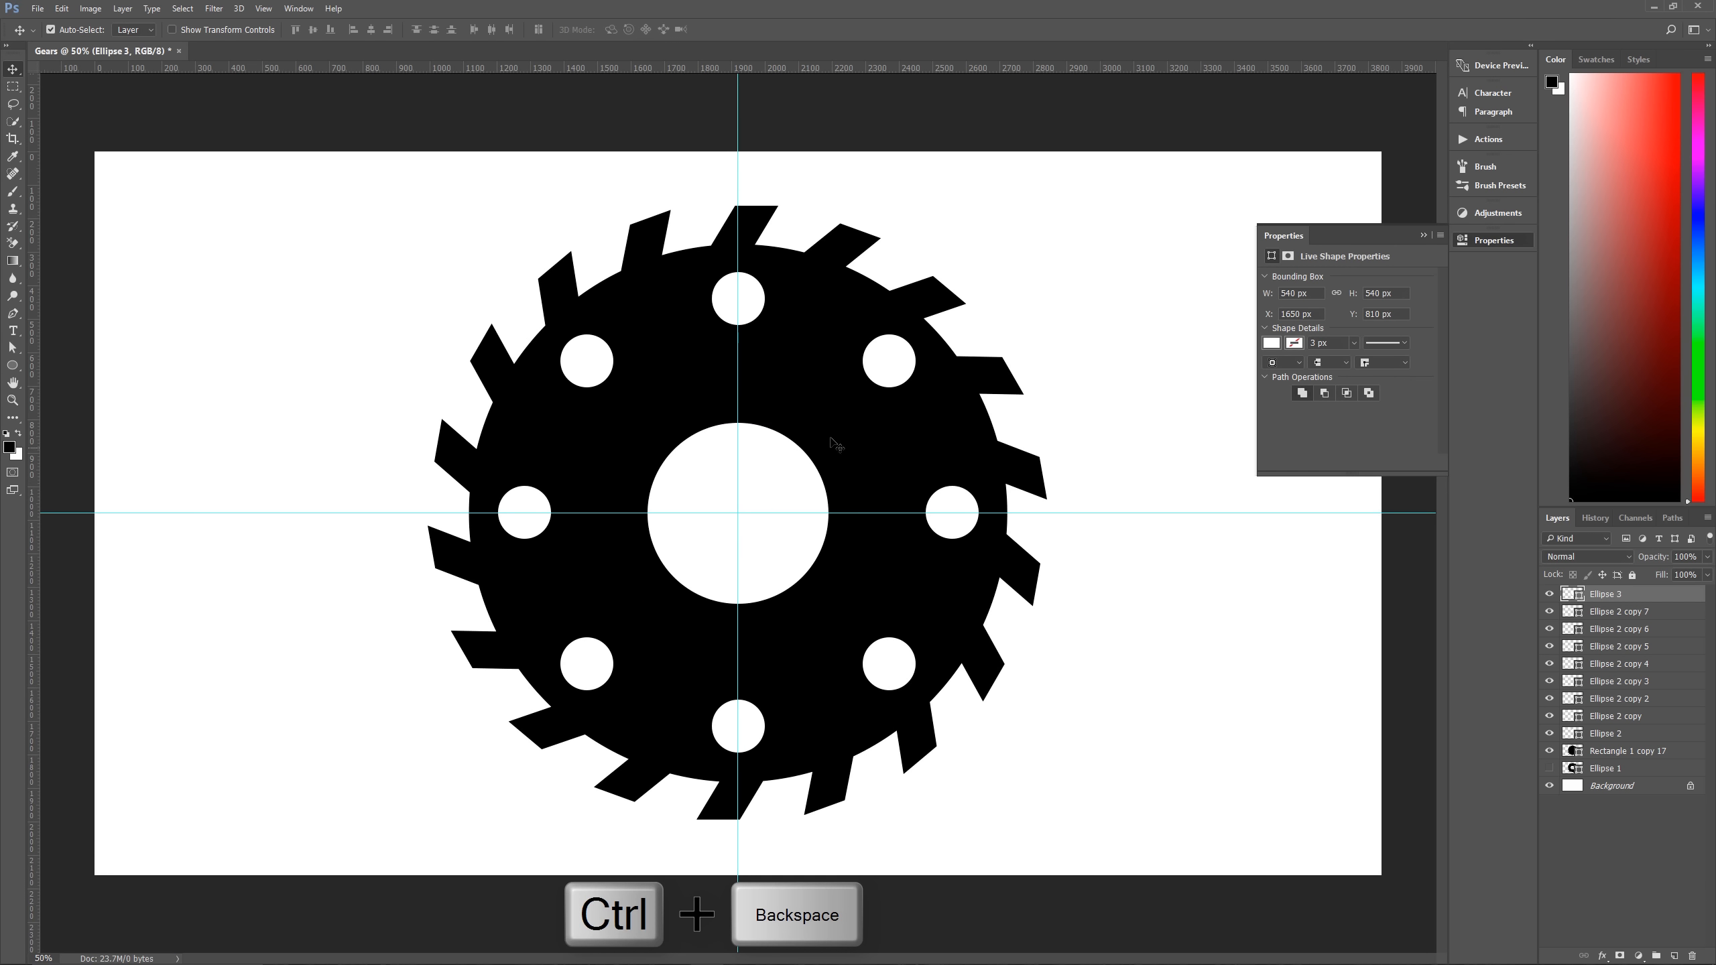
# Enlarge the central white circle to about 896 by 896 px around its centre and select all the visible gear shapes.
pyautogui.hotkey('ctrl', 't')
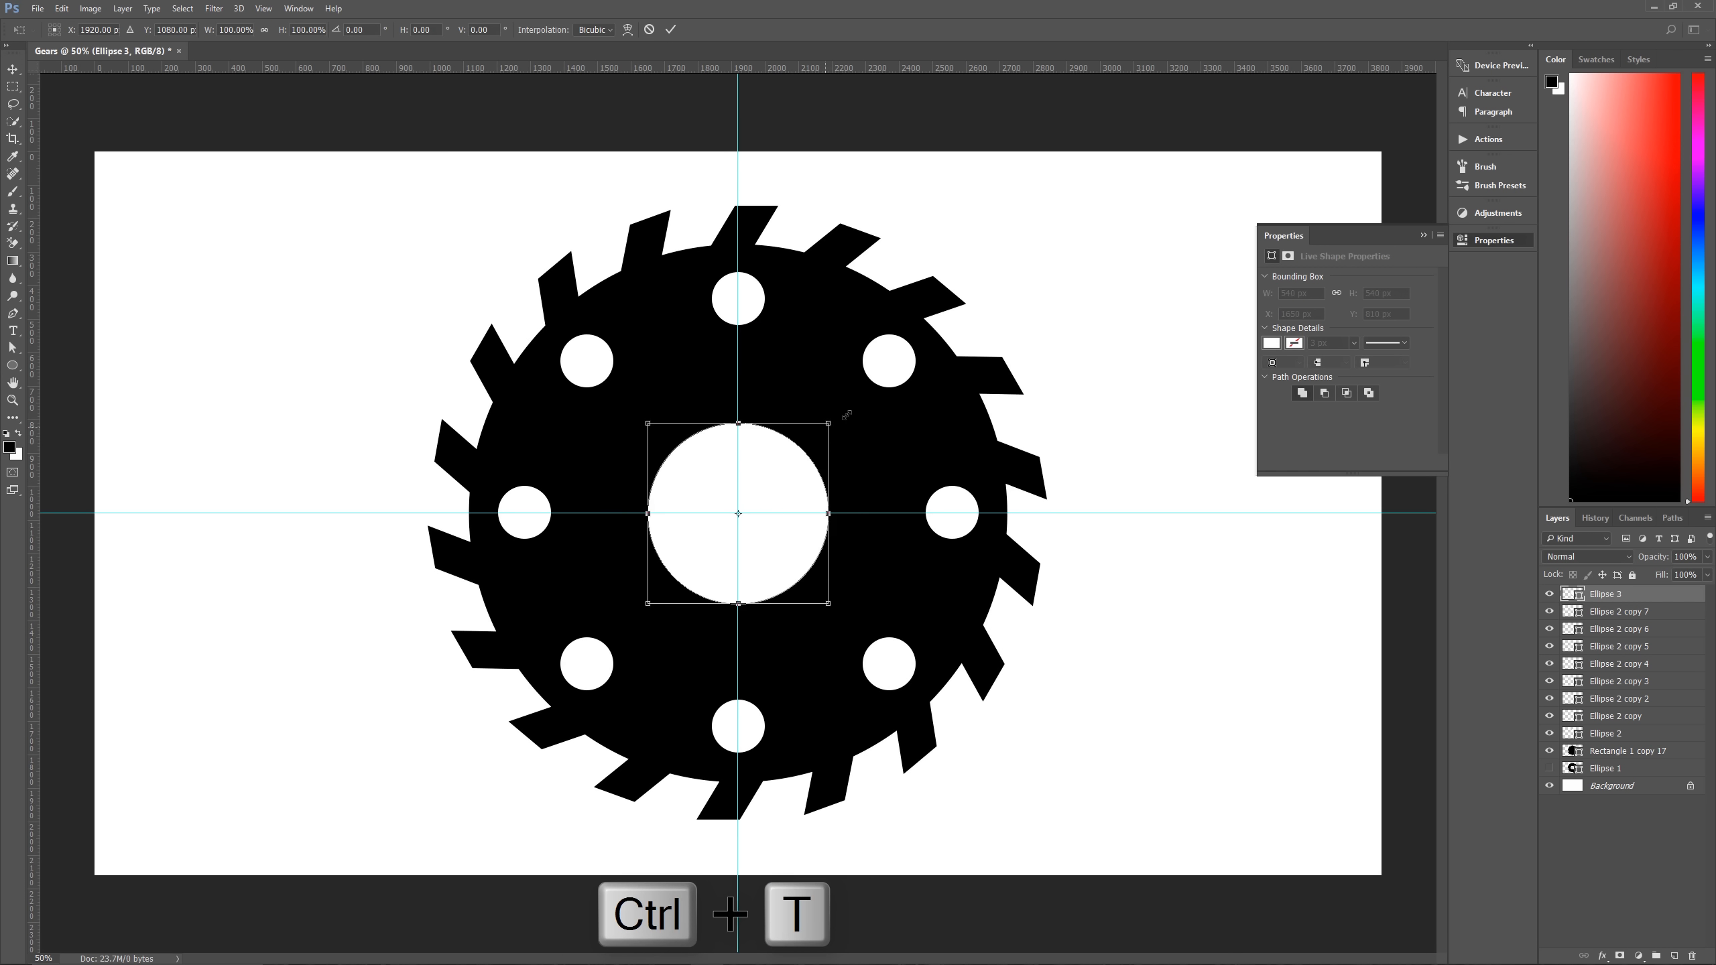
pyautogui.moveTo(847, 414); pyautogui.dragTo(905, 384)
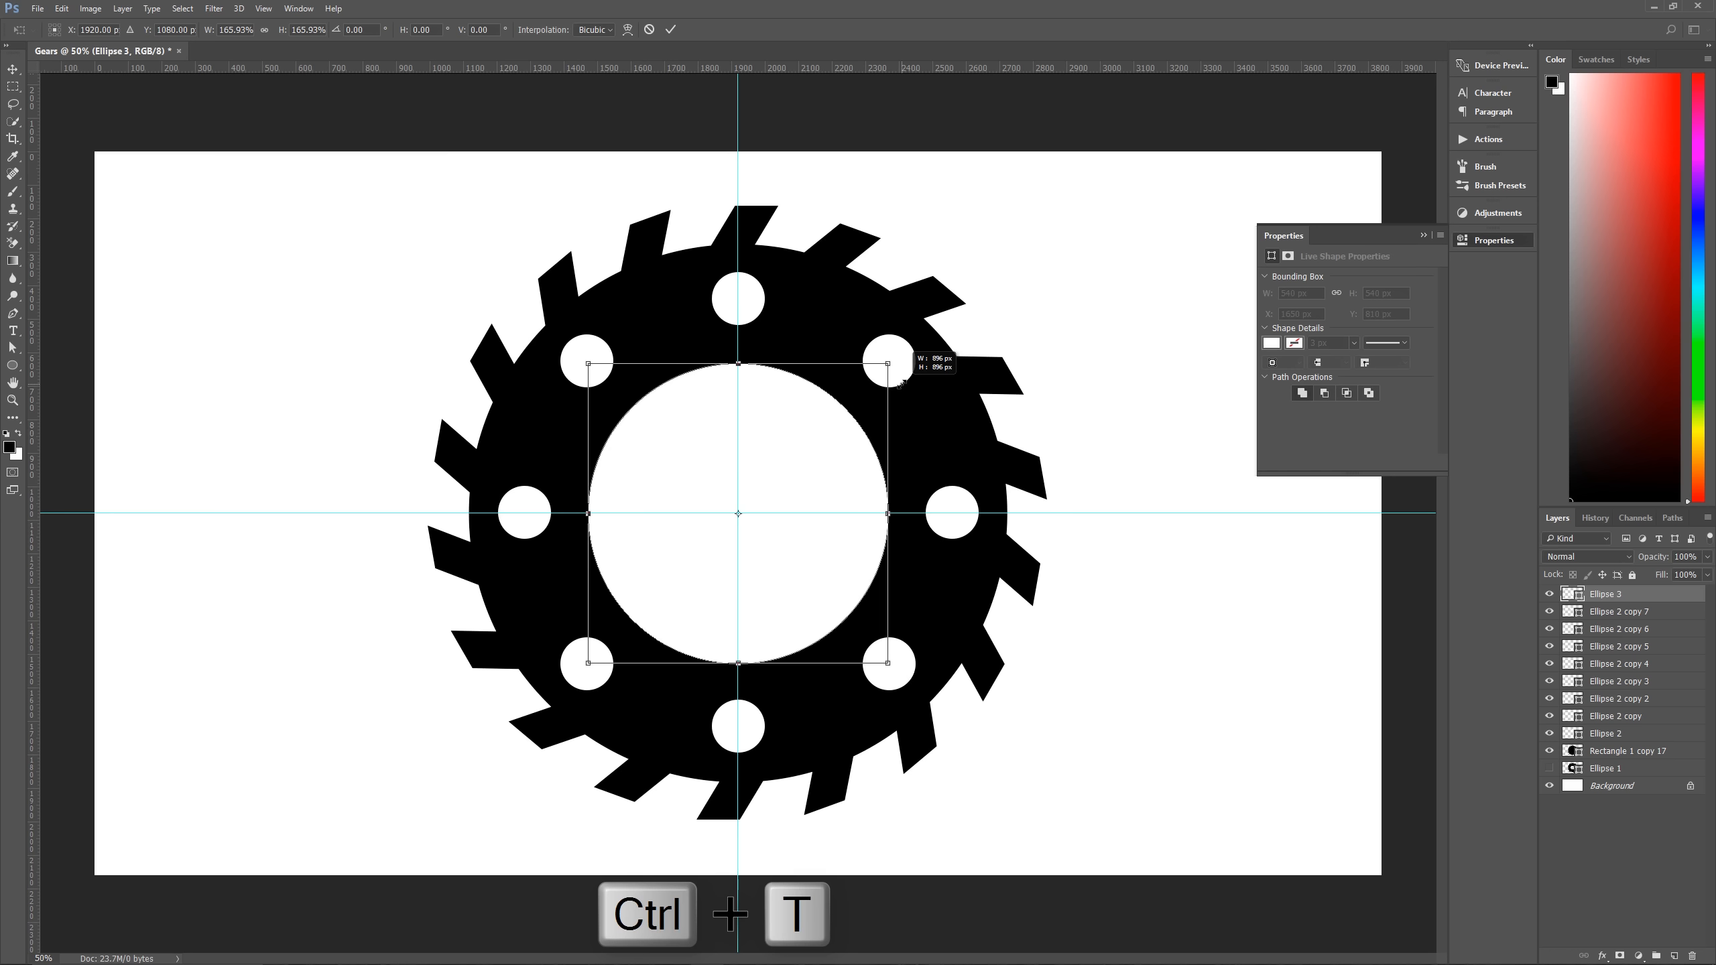
pyautogui.press('Return')
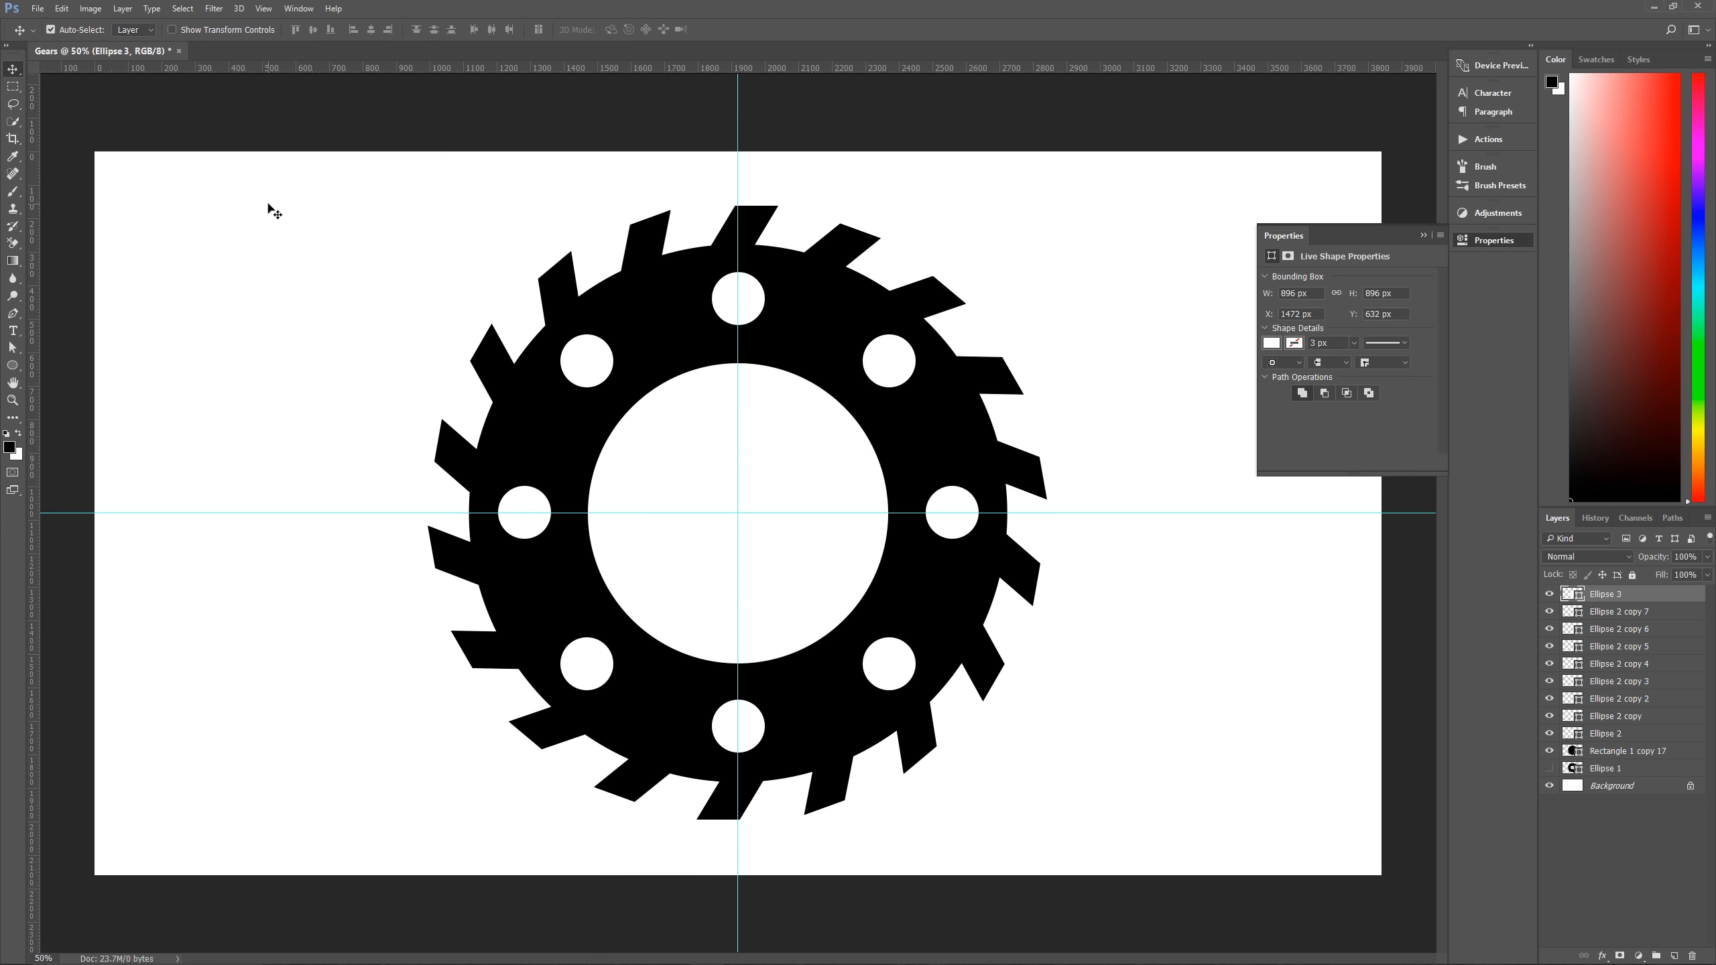
pyautogui.moveTo(268, 210); pyautogui.dragTo(1418, 895)
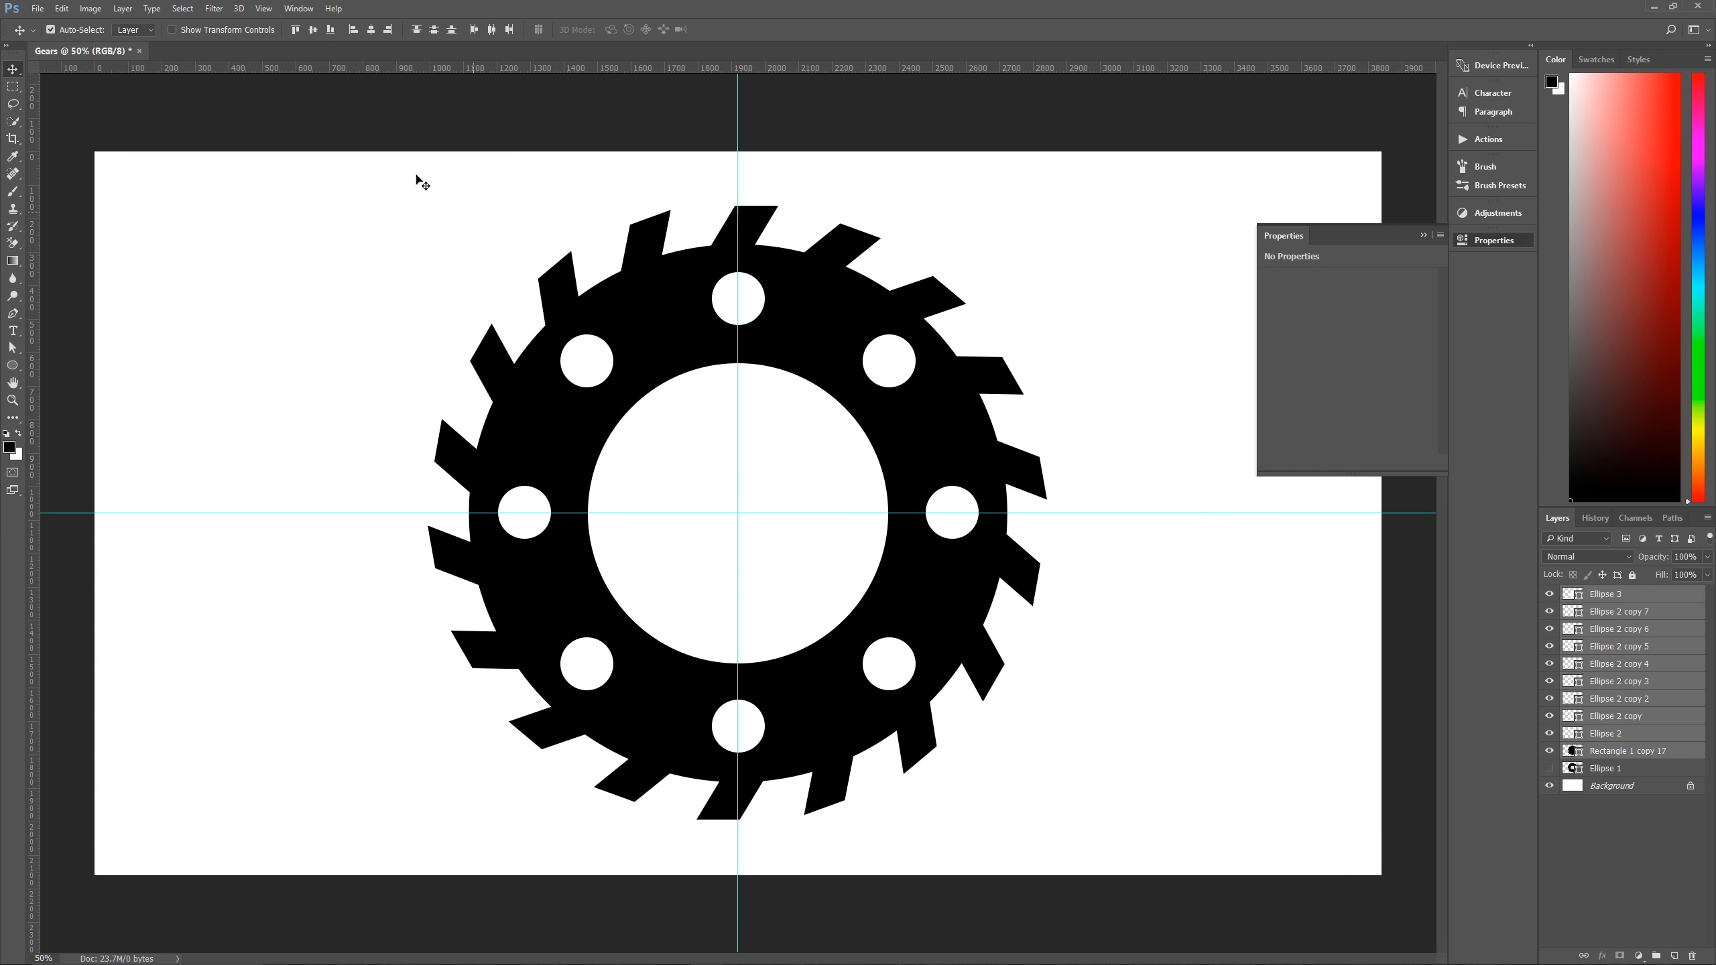
# Try to combine the selected gear shapes with Subtract Shapes at Overlap.
pyautogui.click(132, 10)
pyautogui.moveTo(191, 351)
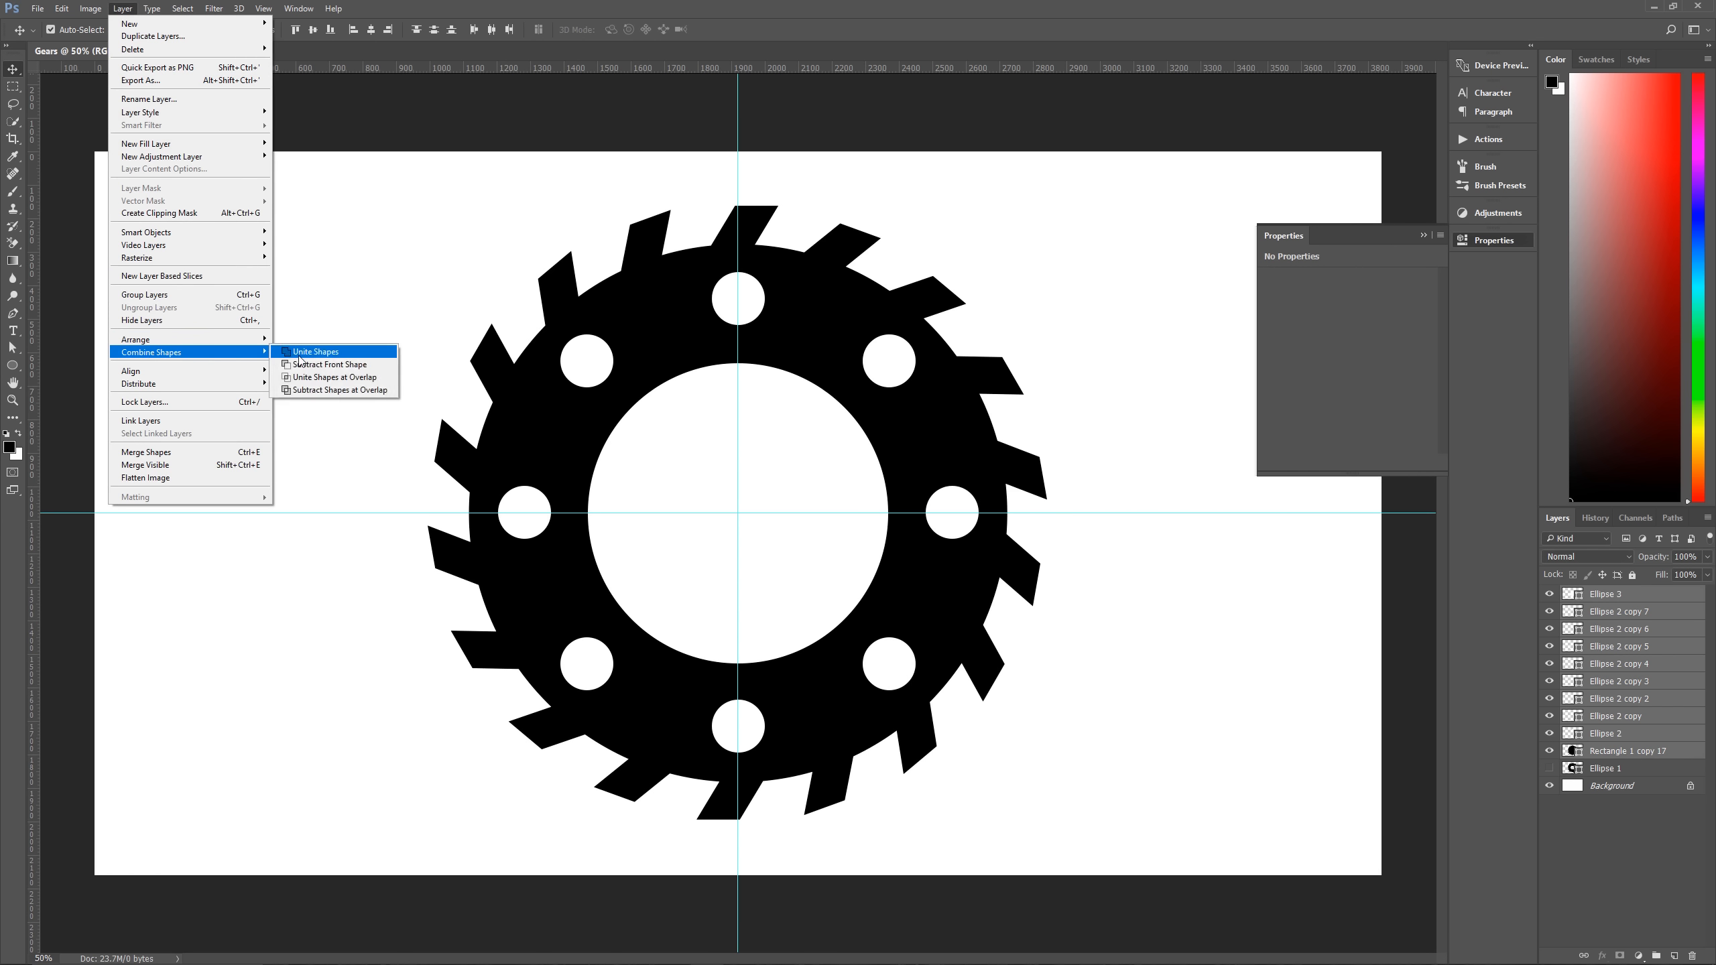
pyautogui.click(322, 392)
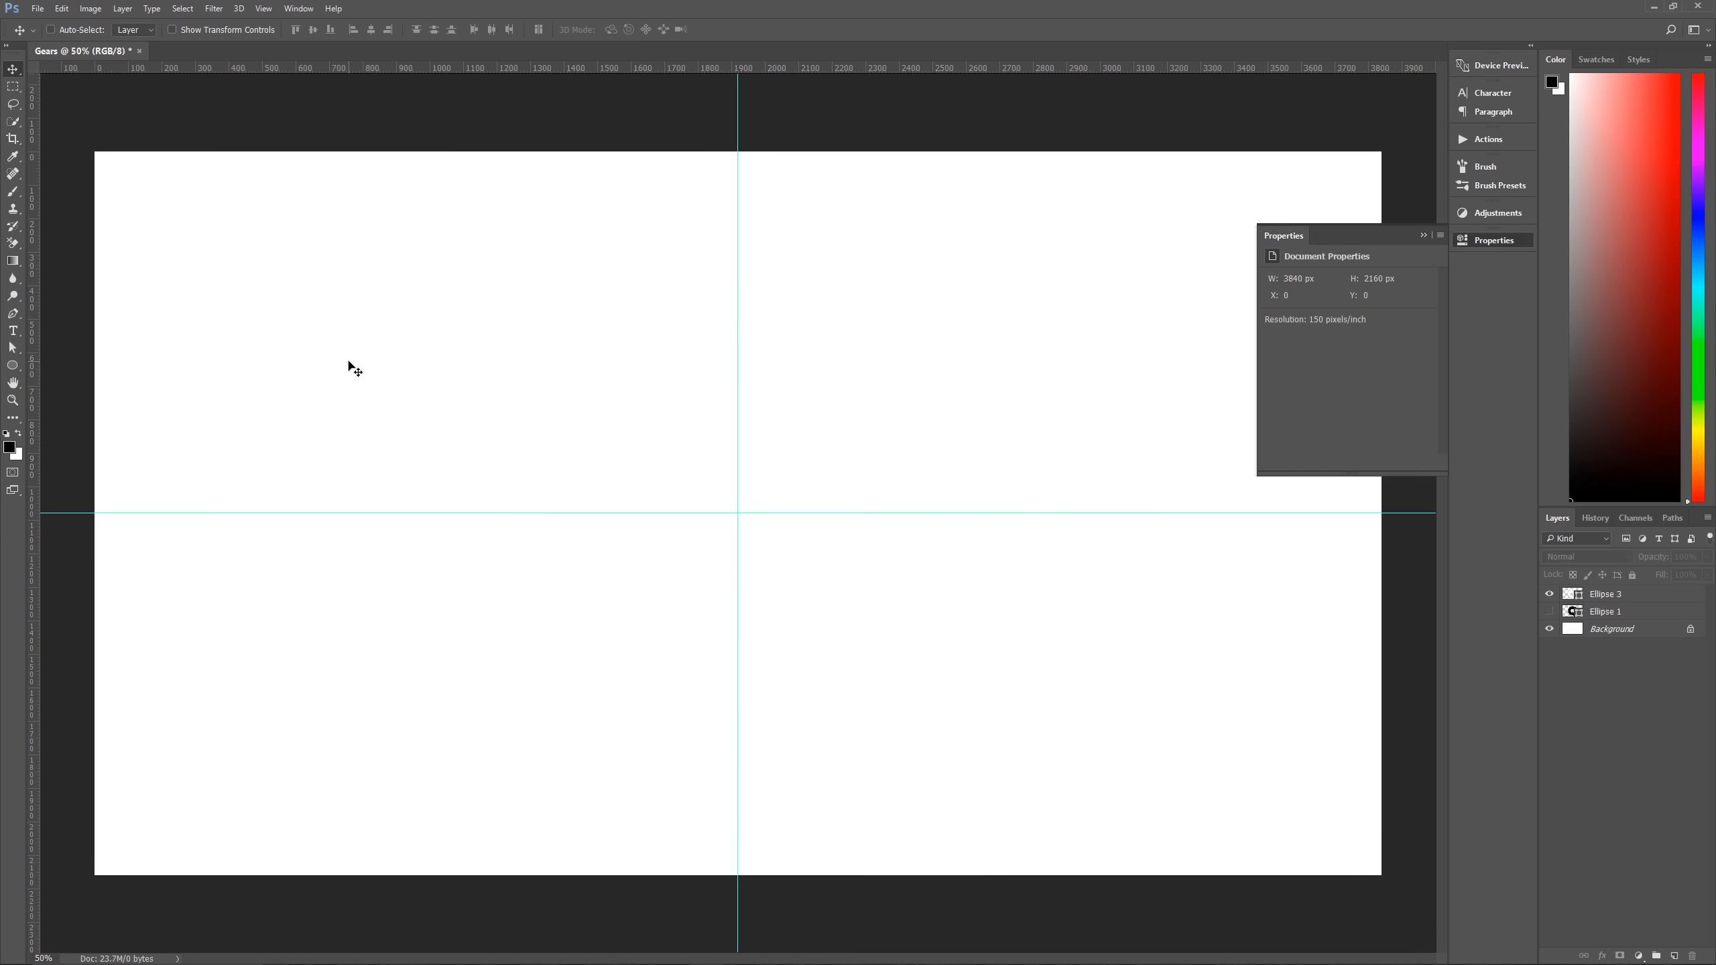
pyautogui.hotkey('ctrl', 'z')
# Combine the selected gear shapes with Subtract Front Shape and set the resulting shape's fill to black (000000).
pyautogui.click(91, 8)
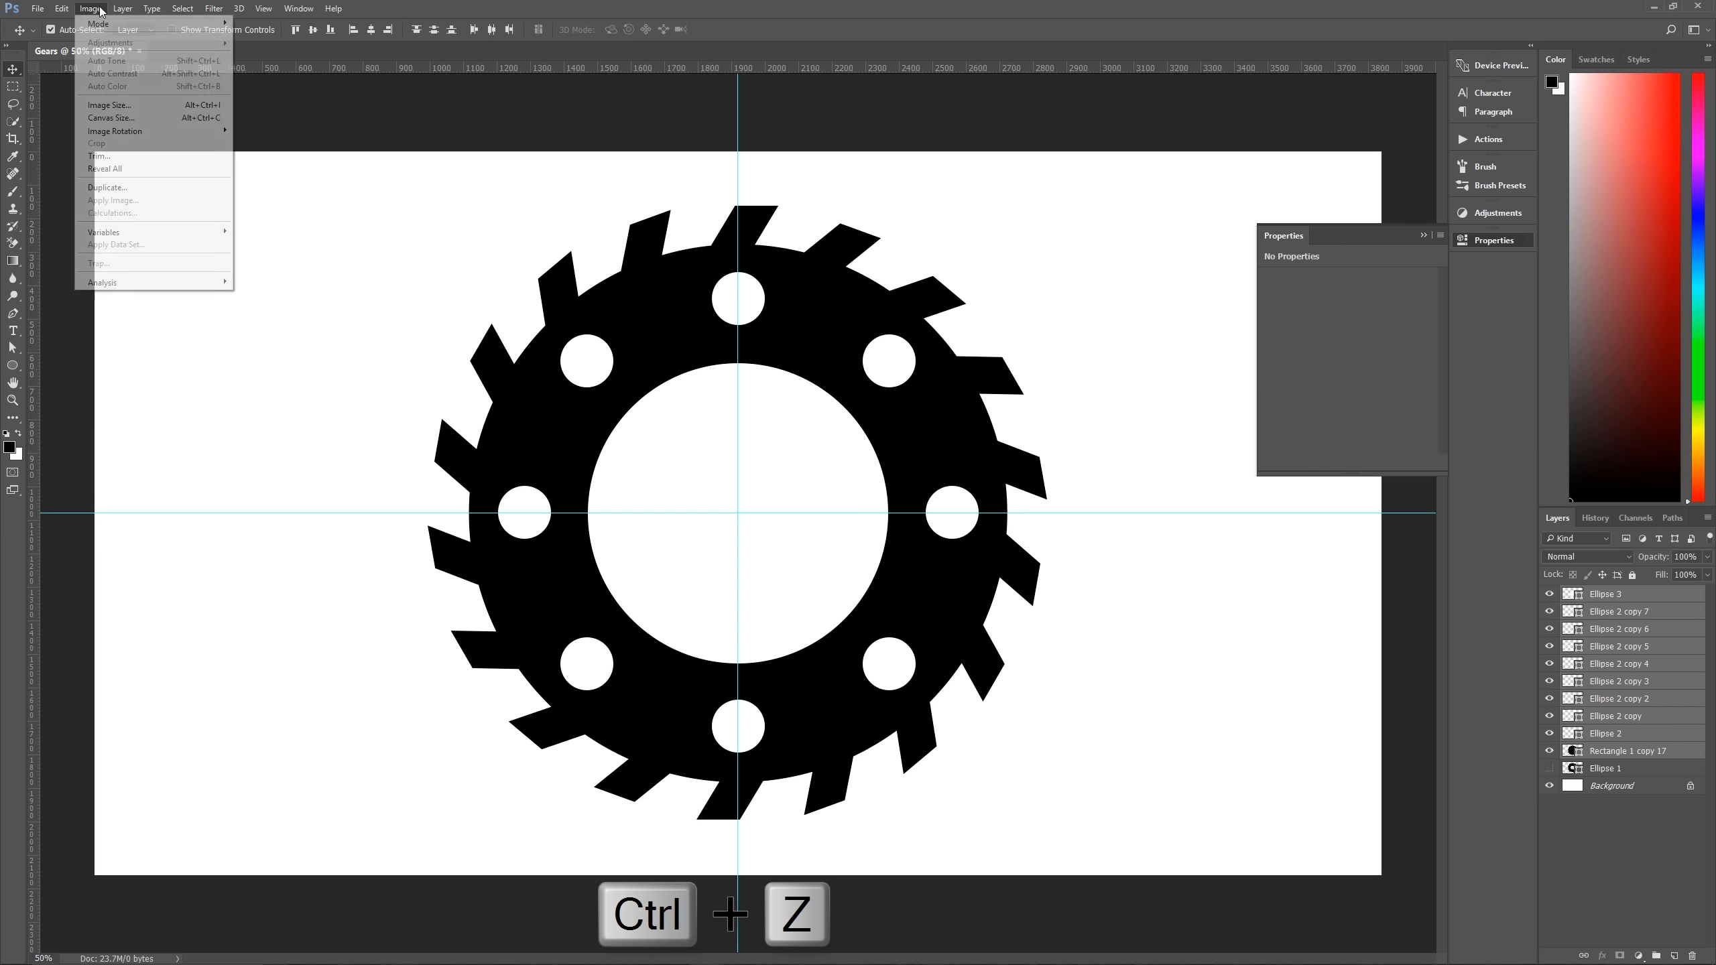
pyautogui.moveTo(122, 7)
pyautogui.moveTo(177, 352)
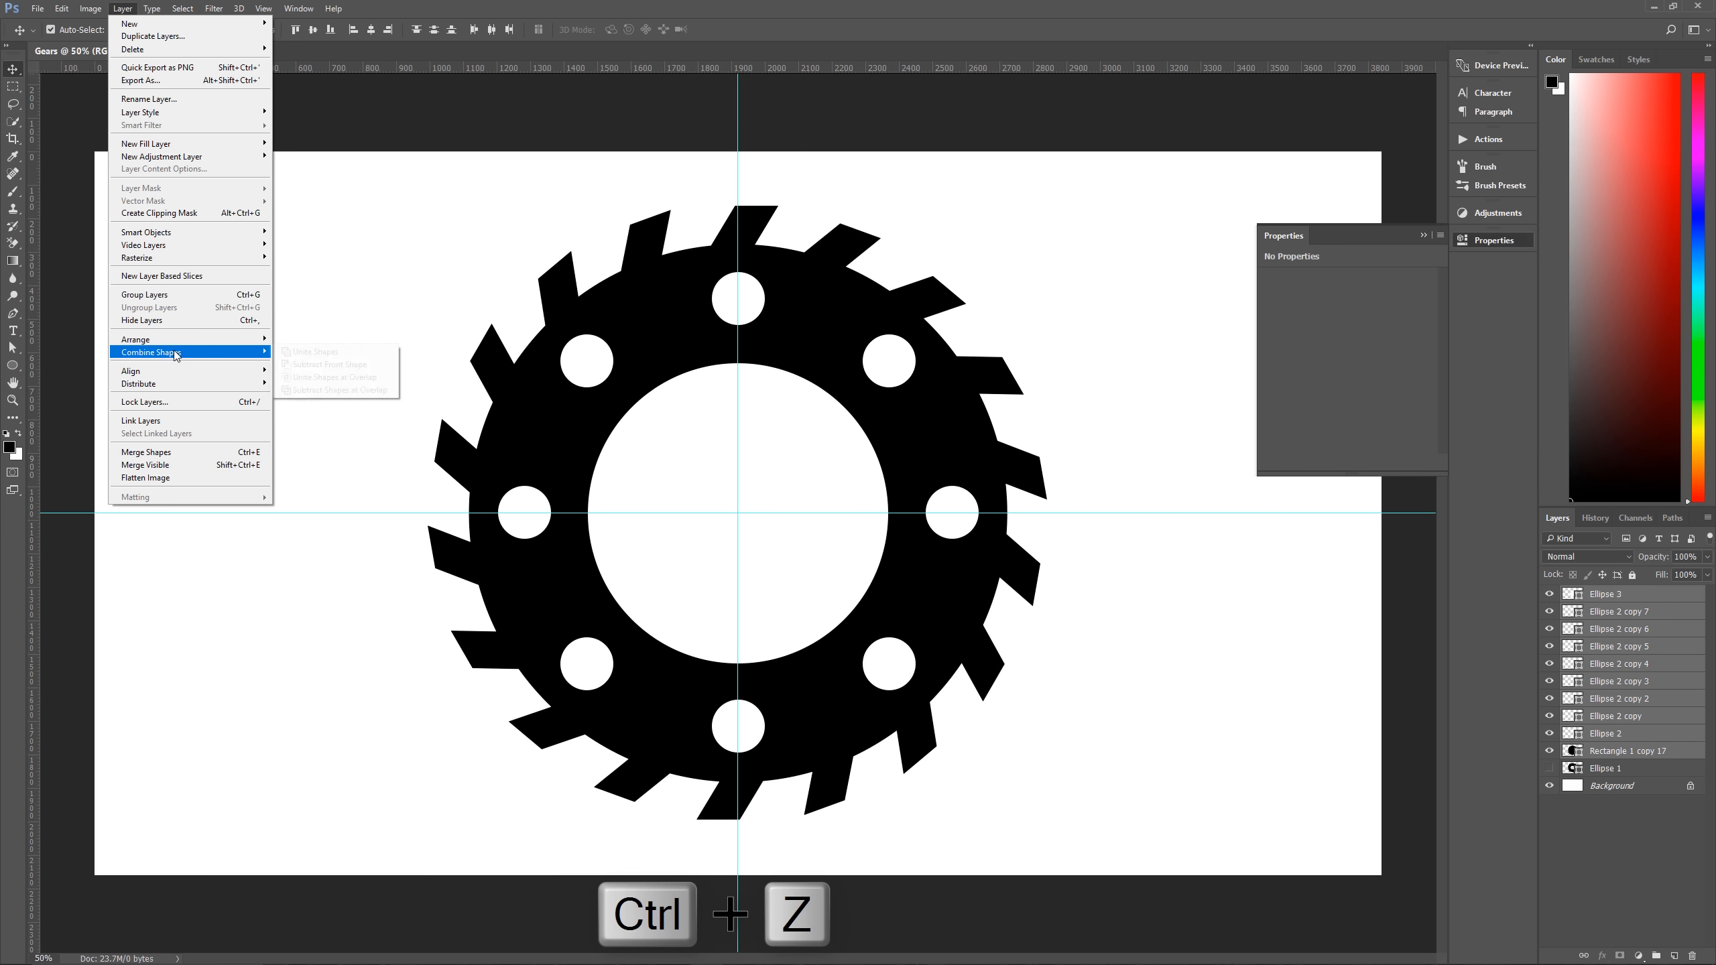
pyautogui.click(328, 366)
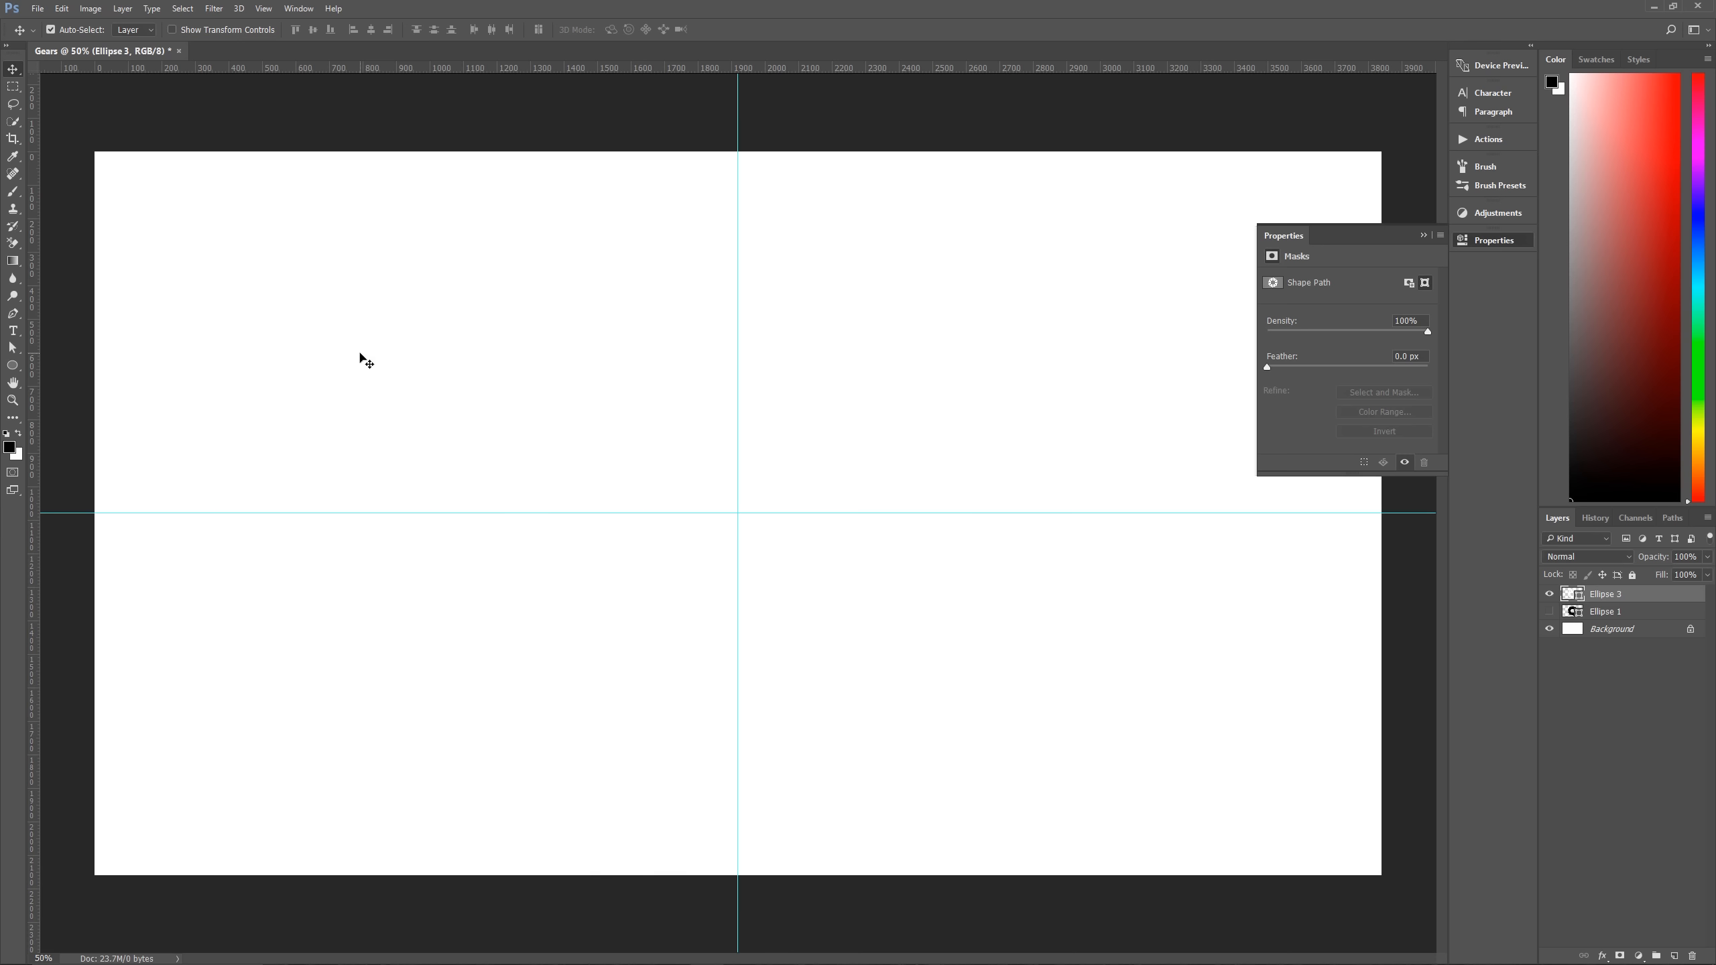
pyautogui.doubleClick(1573, 594)
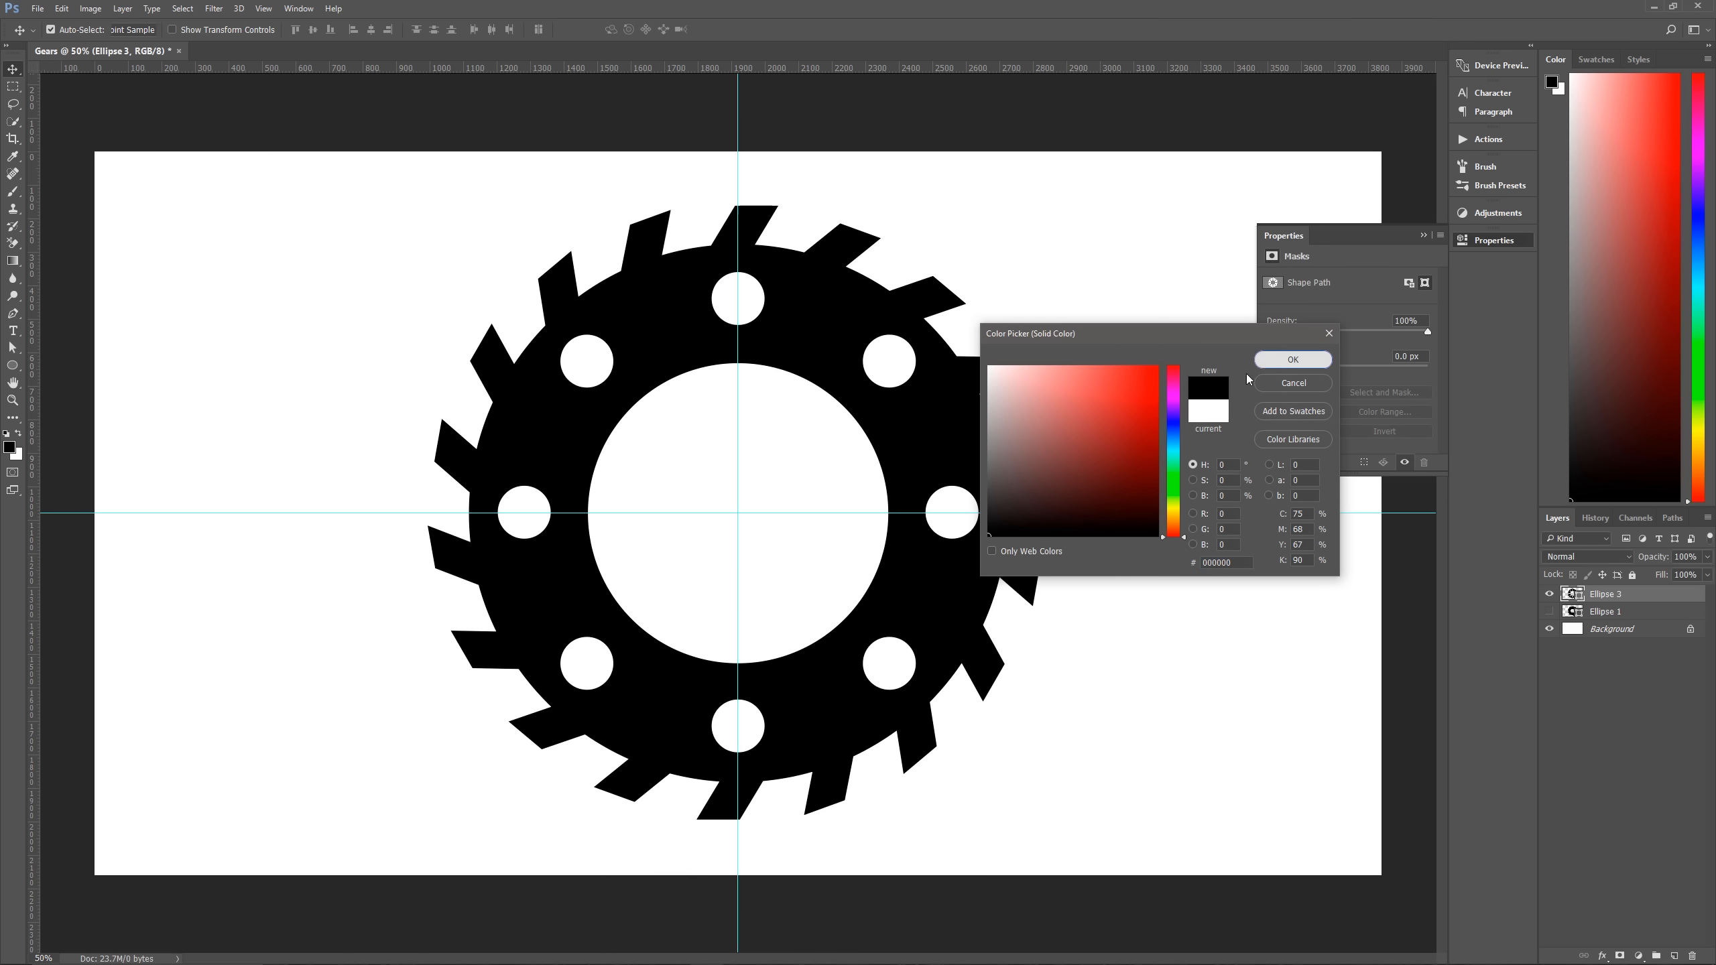
pyautogui.click(1292, 359)
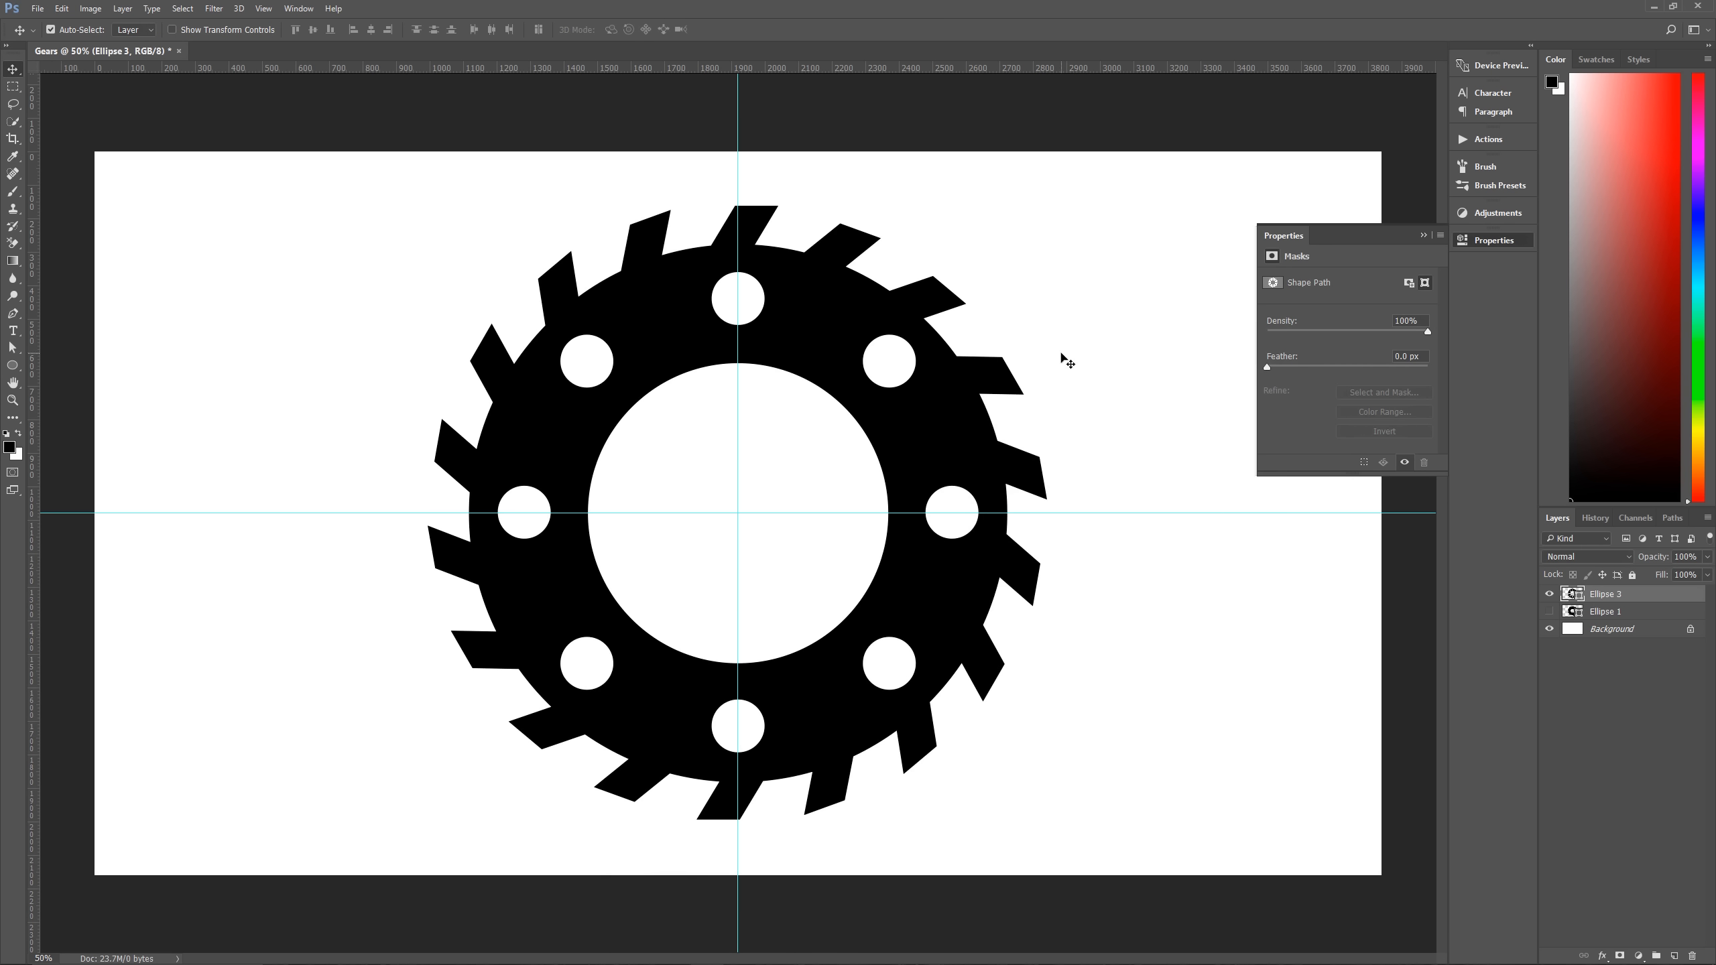